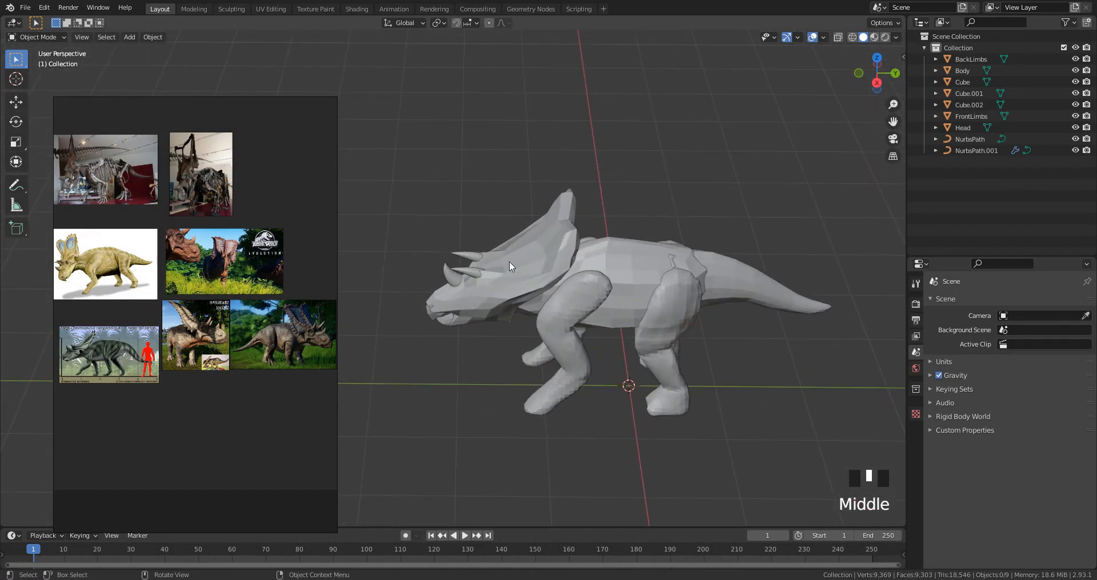
Step: In the right orthographic view, move the front limbs slightly along the Y axis toward the head
{"action": "middle_click_drag", "start_coordinate": [604, 338], "coordinate": [580, 348], "text": "shift"}
{"action": "scroll", "coordinate": [577, 364], "scroll_direction": "up", "scroll_amount": 2}
{"action": "key", "text": "KP_3"}
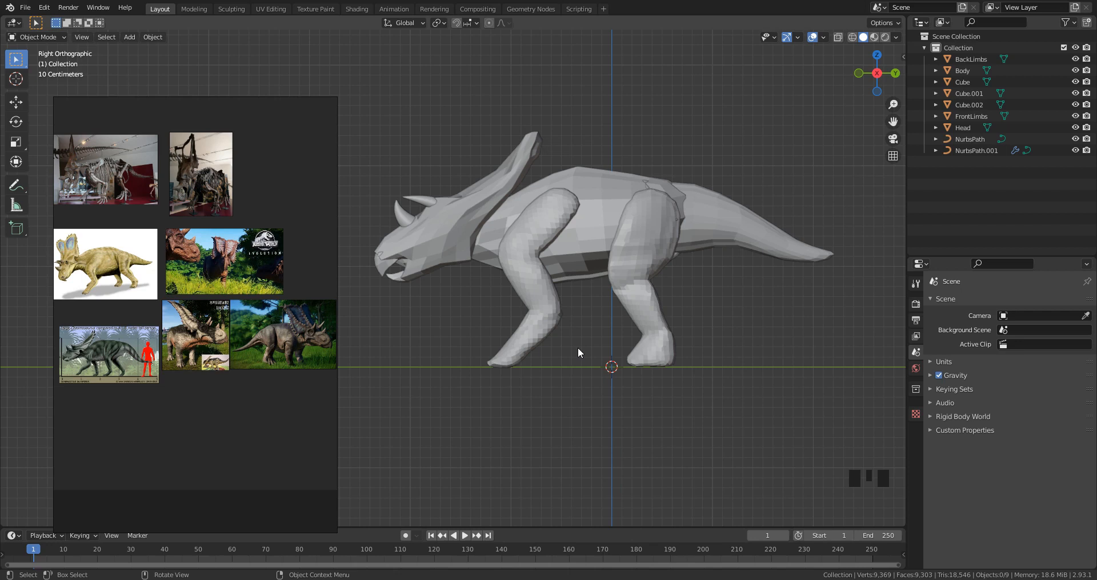
{"action": "key", "text": "shift"}
{"action": "middle_click_drag", "start_coordinate": [587, 359], "coordinate": [586, 394], "text": "shift"}
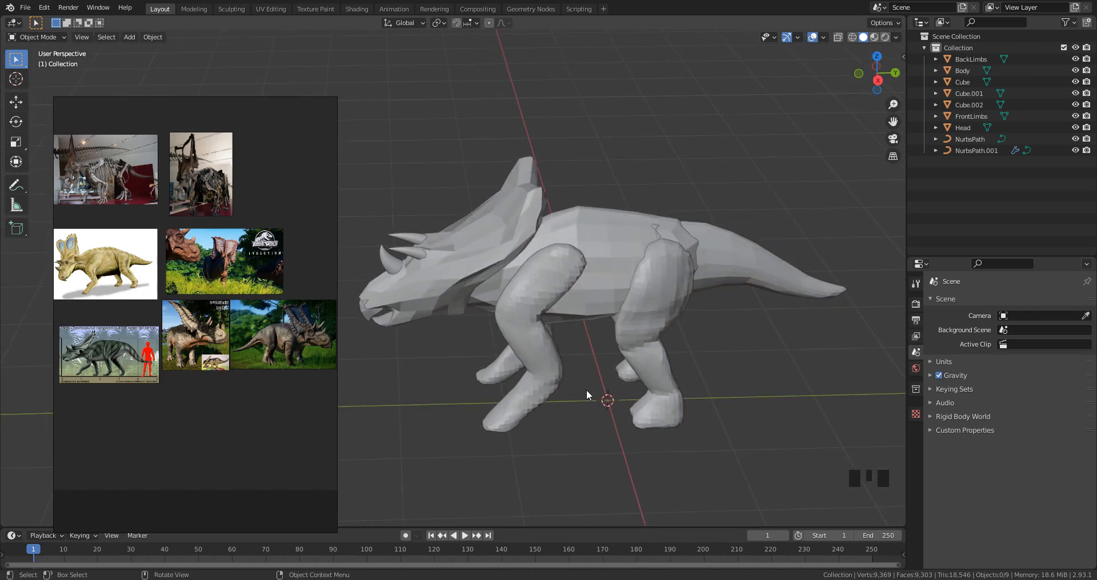
{"action": "key", "text": "KP_3"}
{"action": "left_click", "coordinate": [517, 297]}
{"action": "key", "text": "g"}
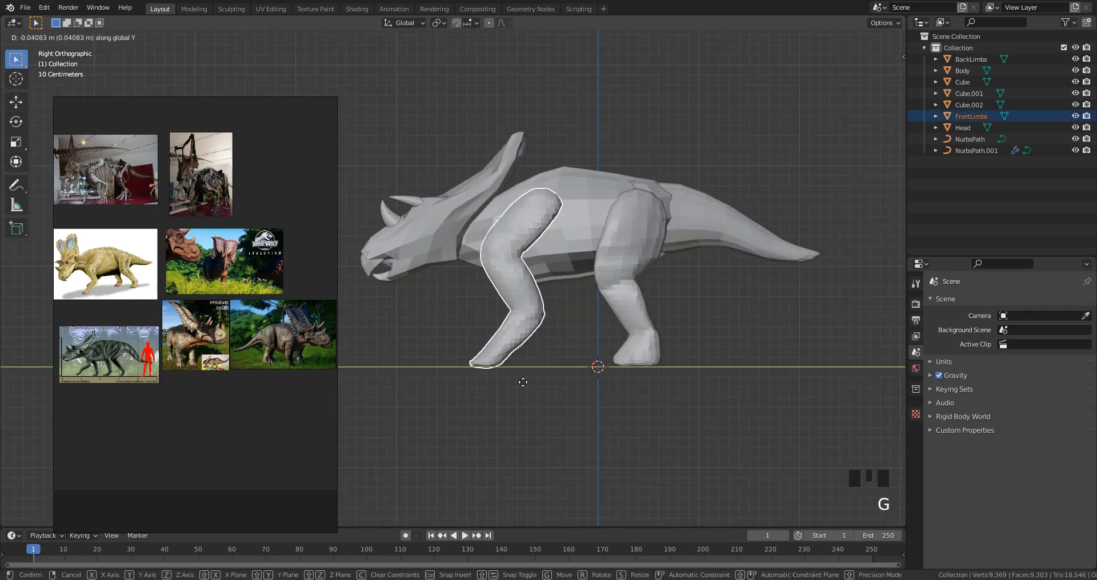
{"action": "left_click", "coordinate": [499, 390]}
Step: Move the back limbs slightly along the Y axis toward the tail
{"action": "left_click", "coordinate": [623, 343]}
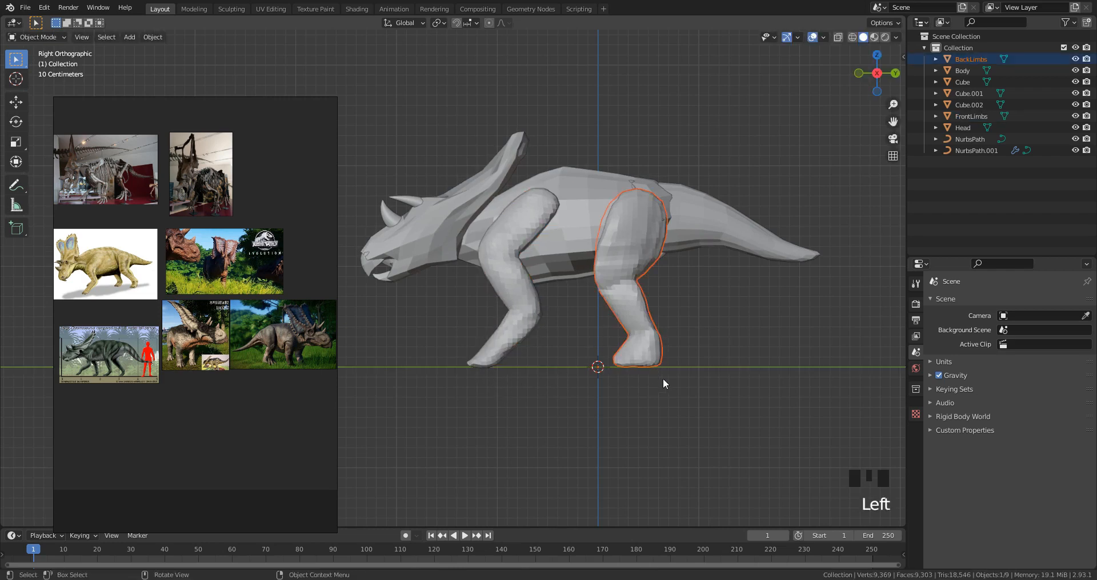
{"action": "key", "text": "g"}
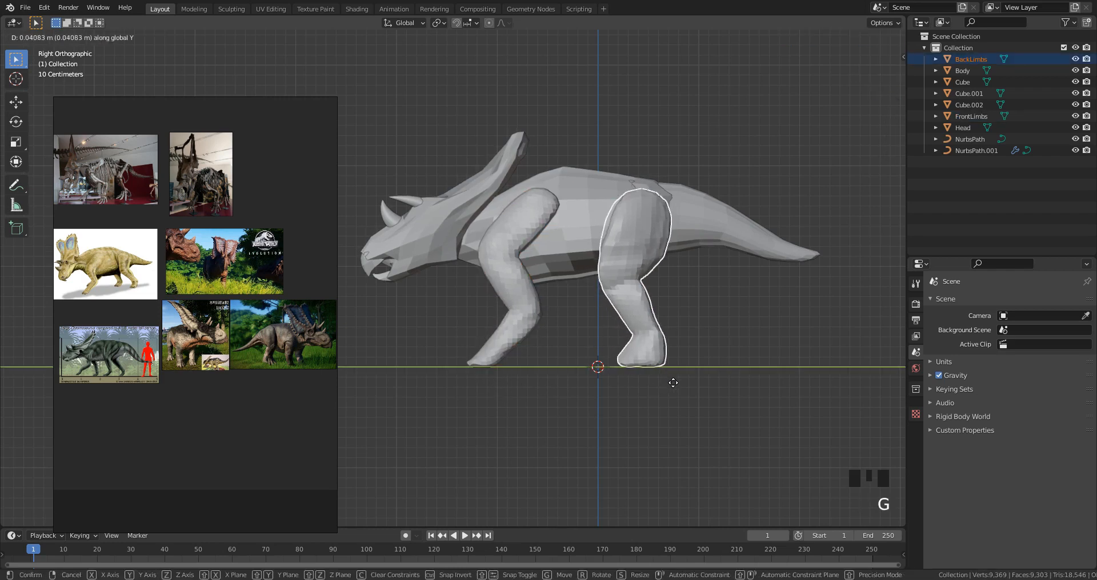
{"action": "left_click", "coordinate": [678, 390]}
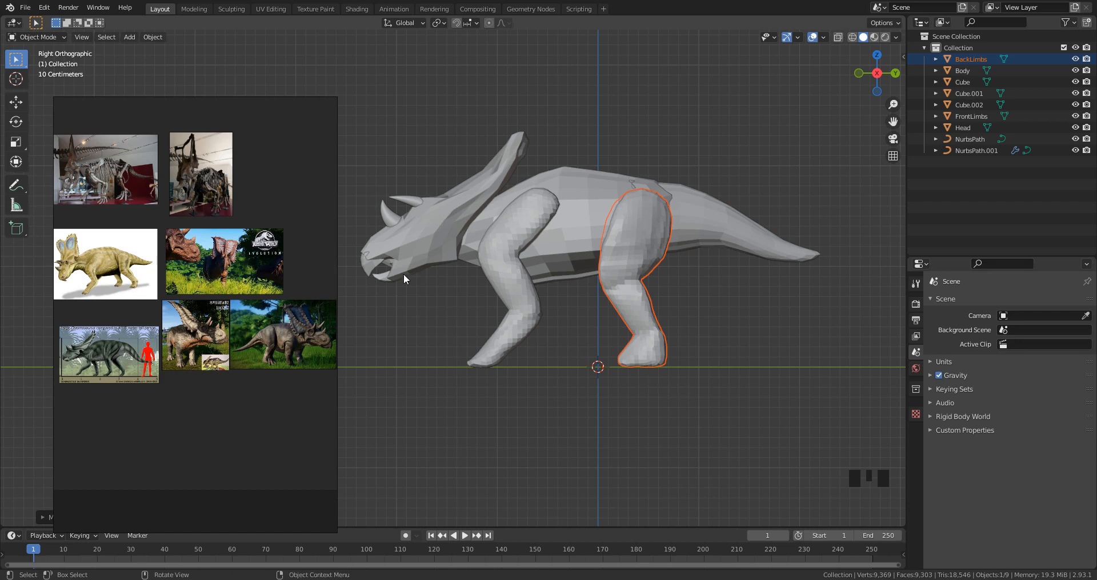
Step: Select the head with its horns and beak parts and move them forward along the Y axis, away from the body
{"action": "left_click_drag", "start_coordinate": [366, 170], "coordinate": [420, 299]}
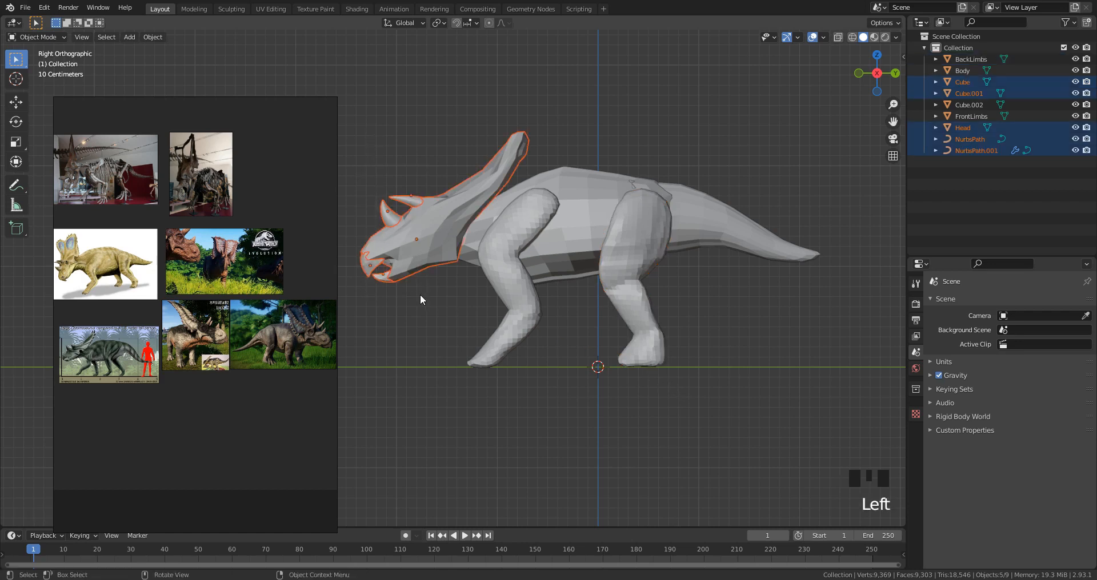
{"action": "key", "text": "g"}
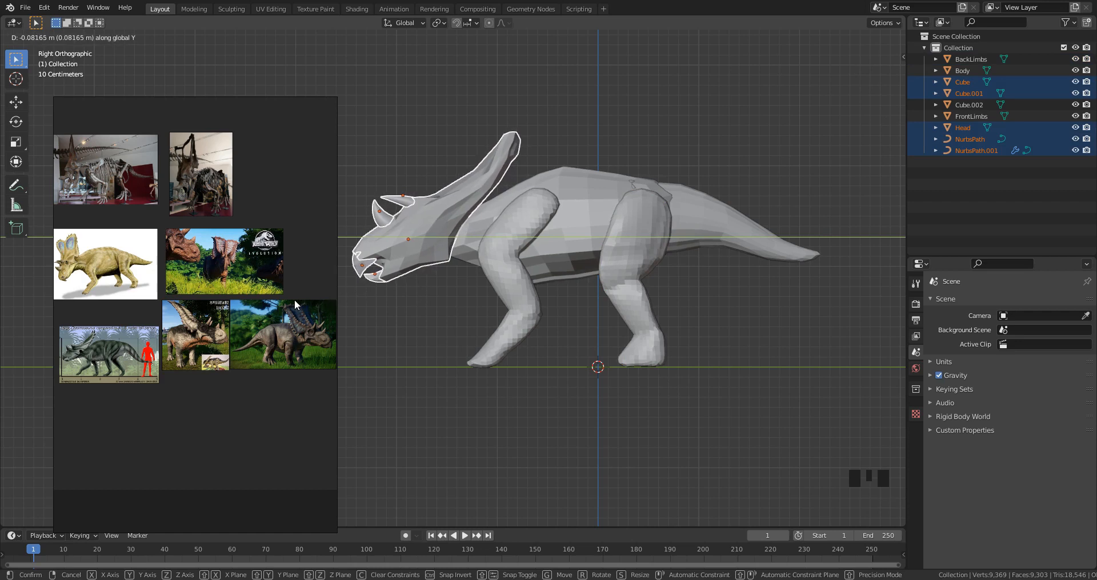
{"action": "key", "text": "Escape"}
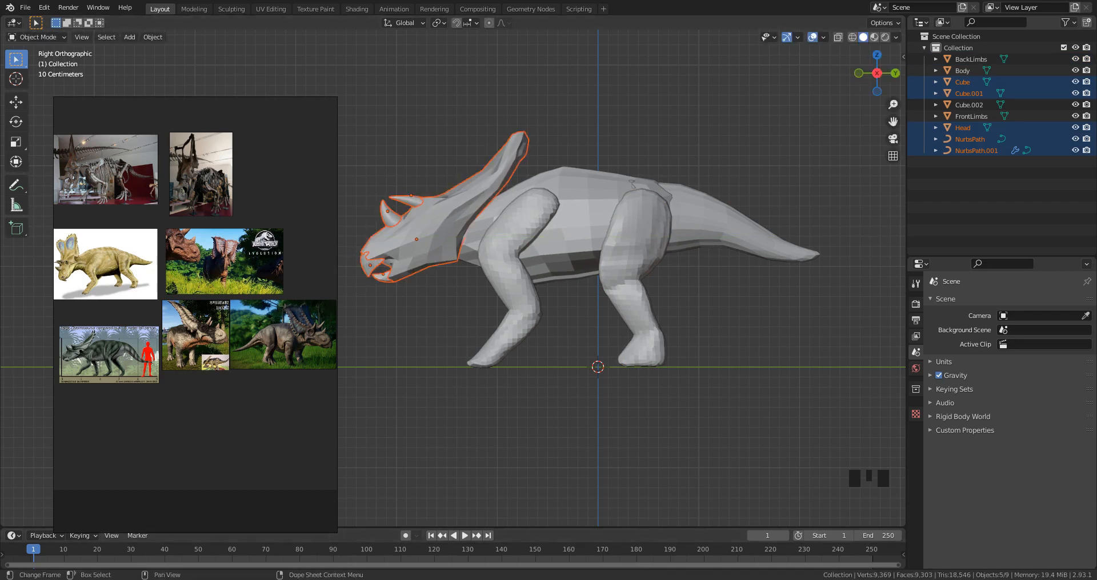
{"action": "left_click", "coordinate": [378, 578]}
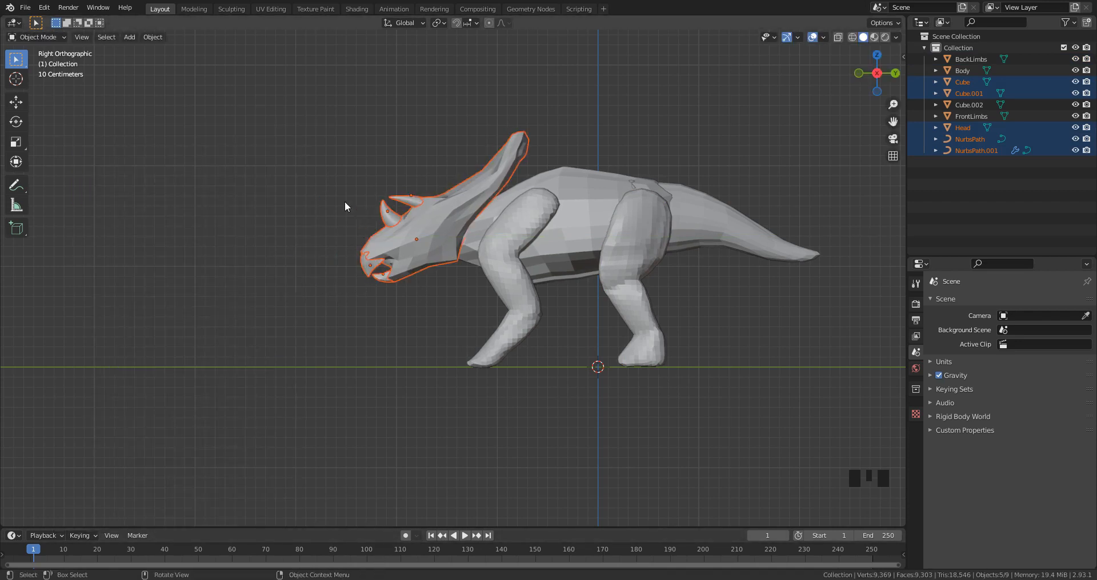
{"action": "key", "text": "g"}
{"action": "key", "text": "y"}
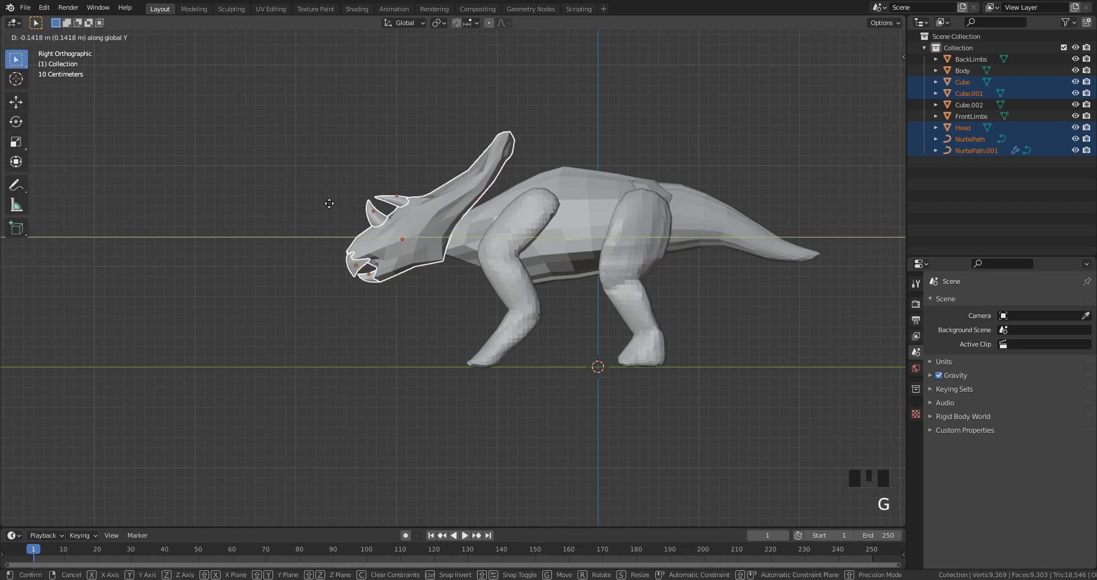
{"action": "left_click", "coordinate": [303, 206]}
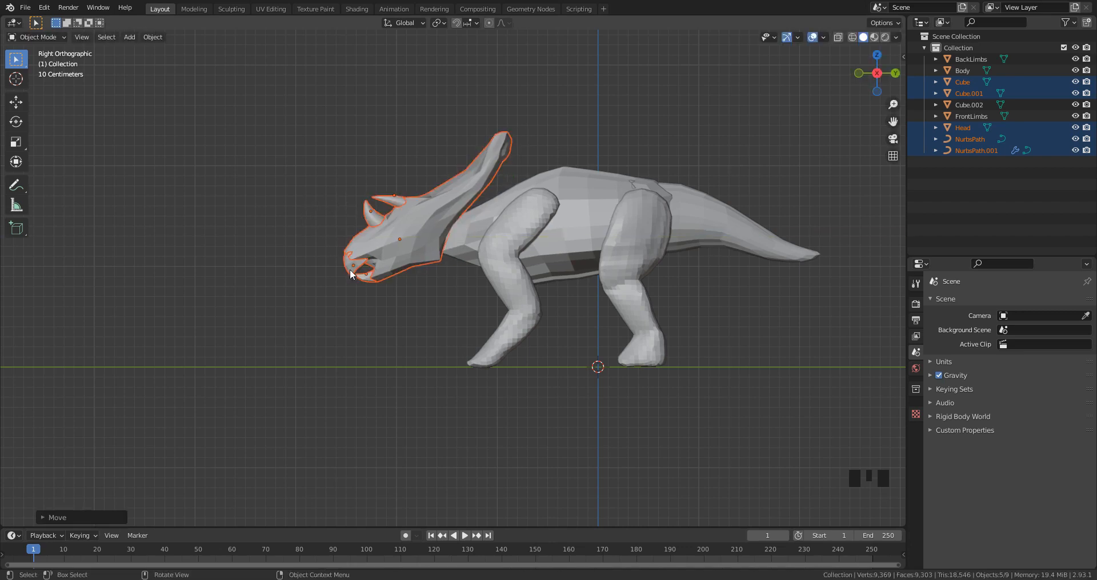
Step: Rotate the head parts so the snout tilts down and the frill stands upright, and lower them to the neck
{"action": "key", "text": "r"}
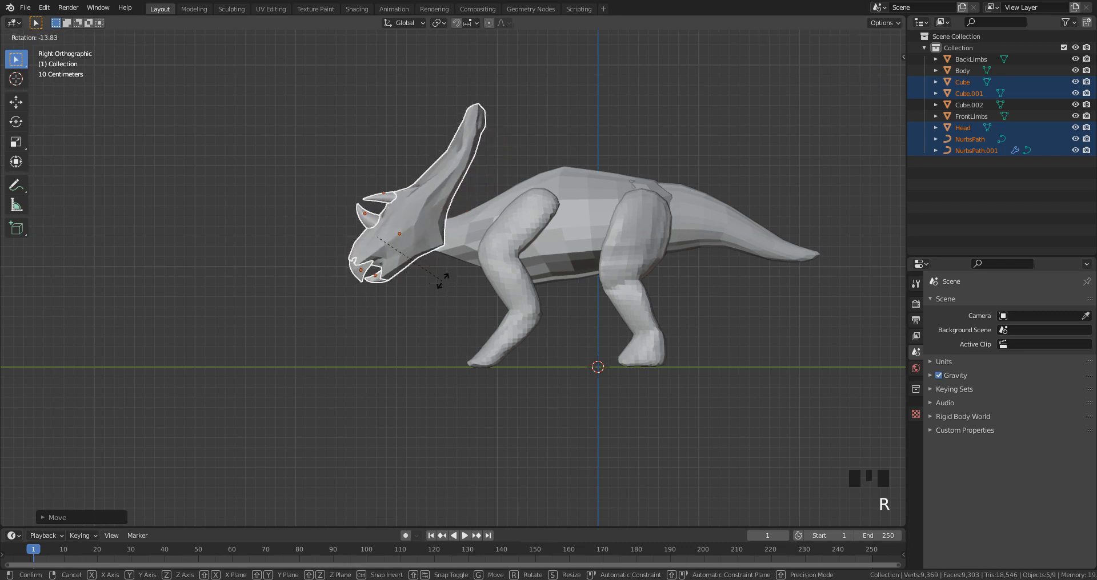
{"action": "left_click", "coordinate": [444, 251]}
{"action": "key", "text": "g"}
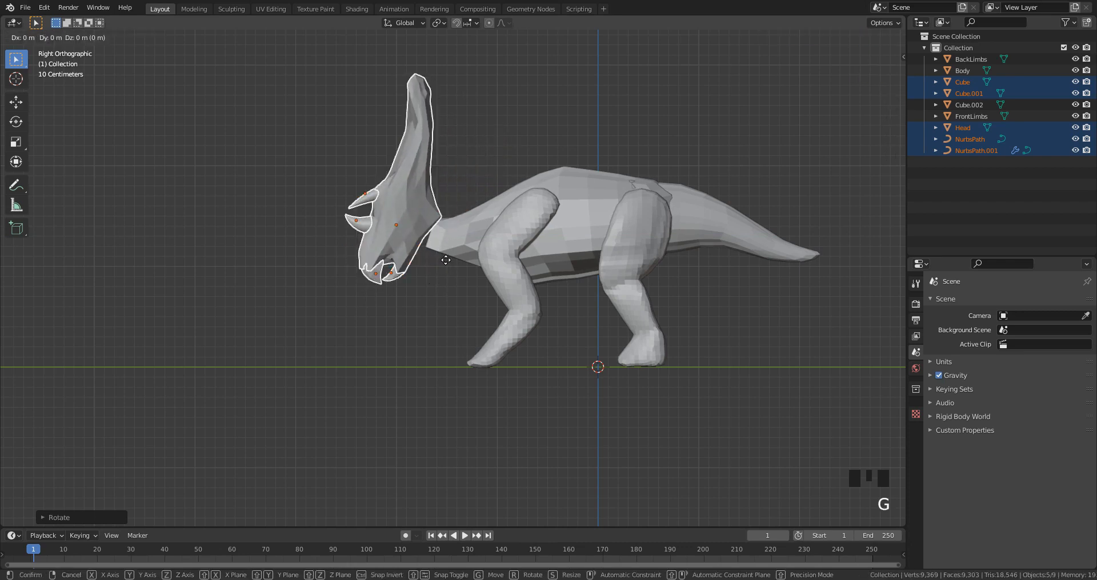
{"action": "left_click", "coordinate": [512, 458]}
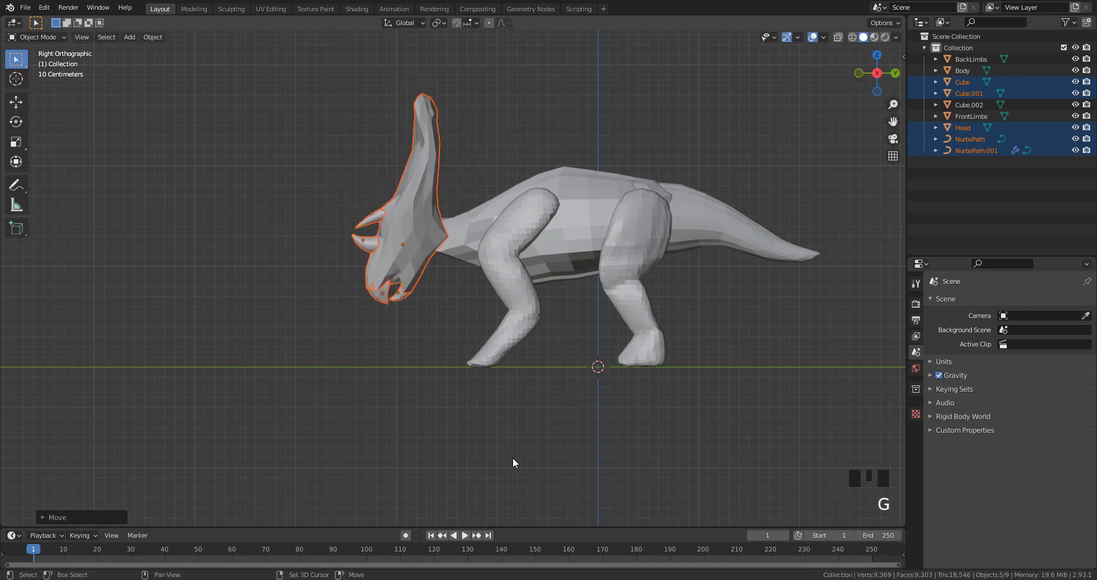
Step: Examine the dinosaur reference images for the head pose, beak, horns and frill
{"action": "key", "text": "alt+Tab"}
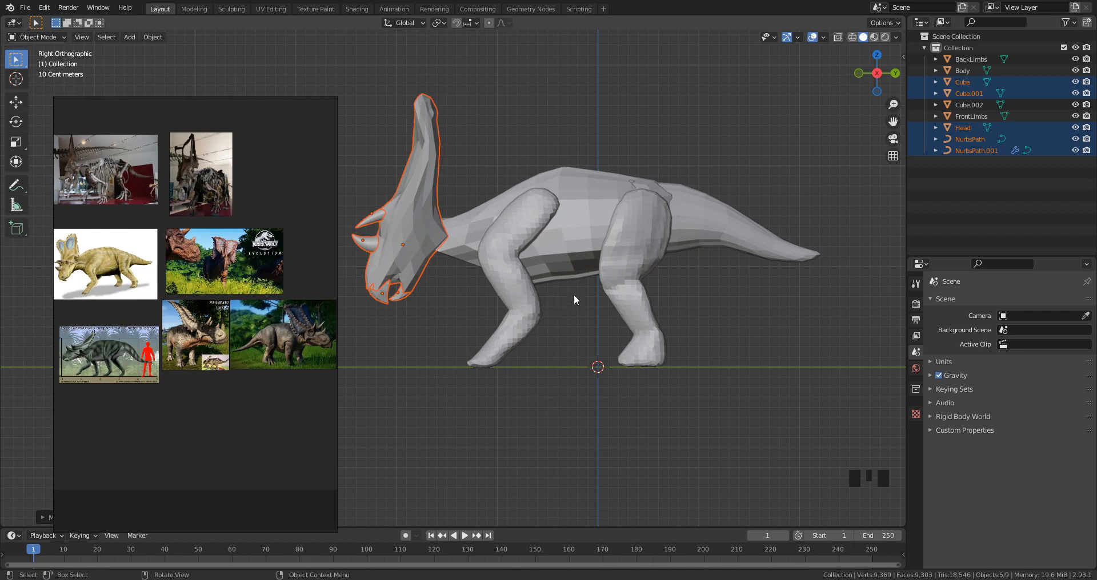
{"action": "double_click", "coordinate": [111, 265]}
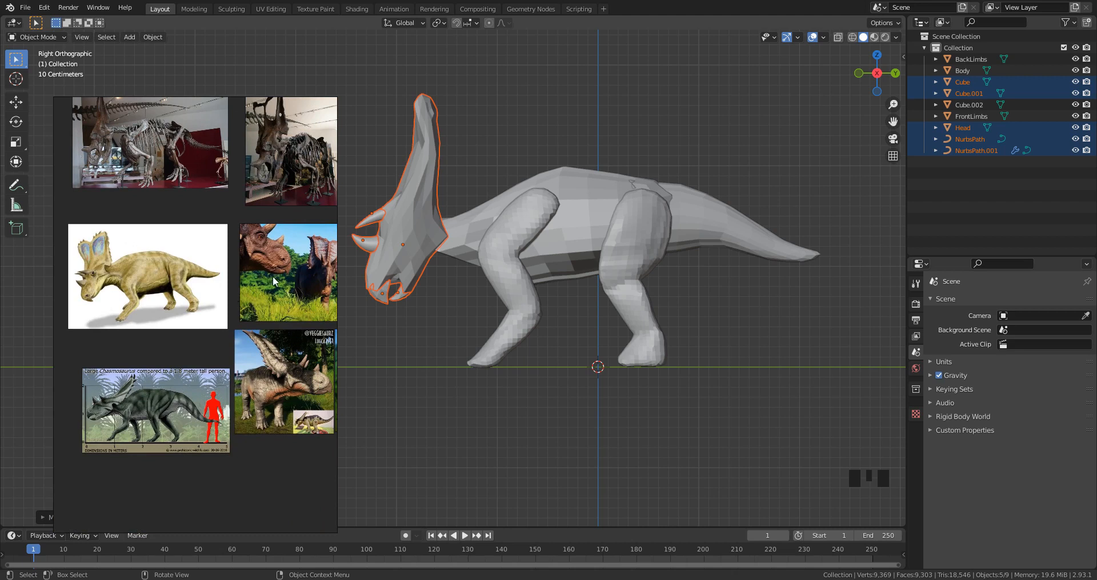
{"action": "scroll", "coordinate": [268, 257], "scroll_direction": "down", "scroll_amount": 1}
{"action": "middle_click_drag", "start_coordinate": [247, 254], "coordinate": [200, 291]}
{"action": "scroll", "coordinate": [231, 293], "scroll_direction": "up", "scroll_amount": 6}
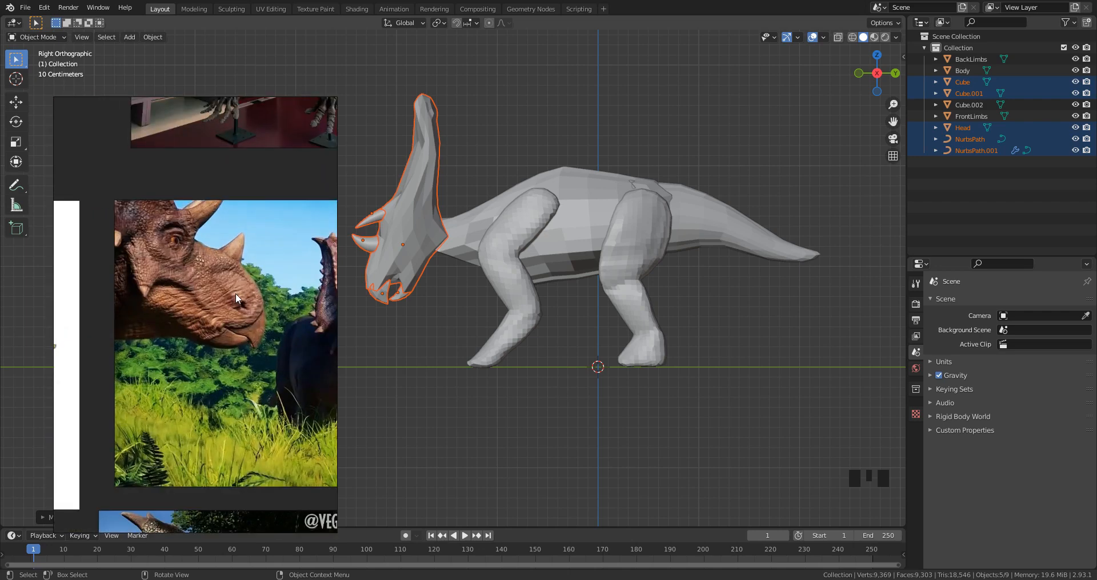
{"action": "scroll", "coordinate": [225, 279], "scroll_direction": "up", "scroll_amount": 2}
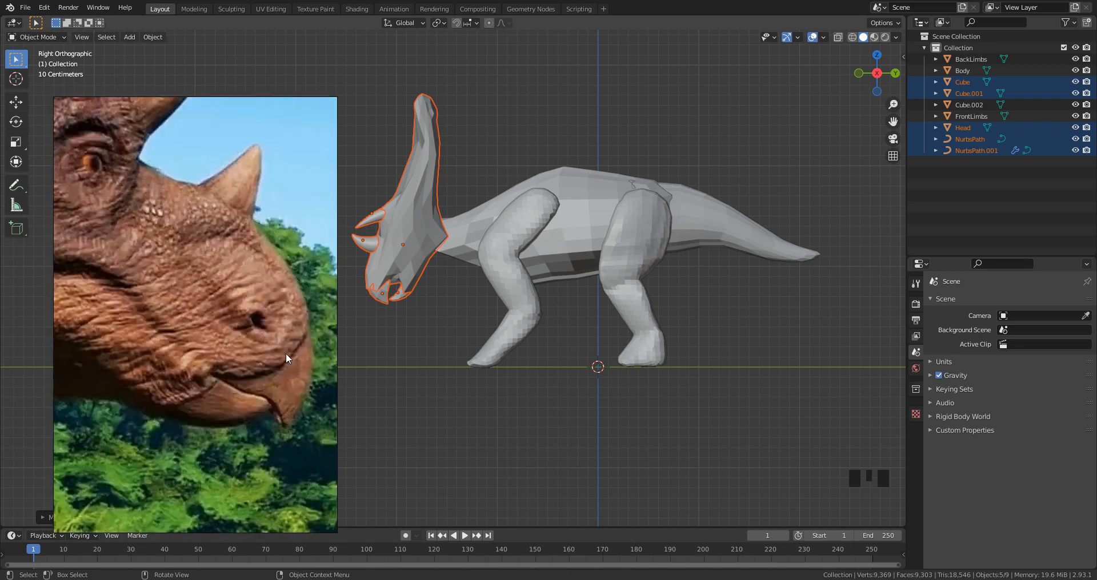
{"action": "scroll", "coordinate": [286, 351], "scroll_direction": "down", "scroll_amount": 5}
{"action": "middle_click_drag", "start_coordinate": [275, 393], "coordinate": [179, 321]}
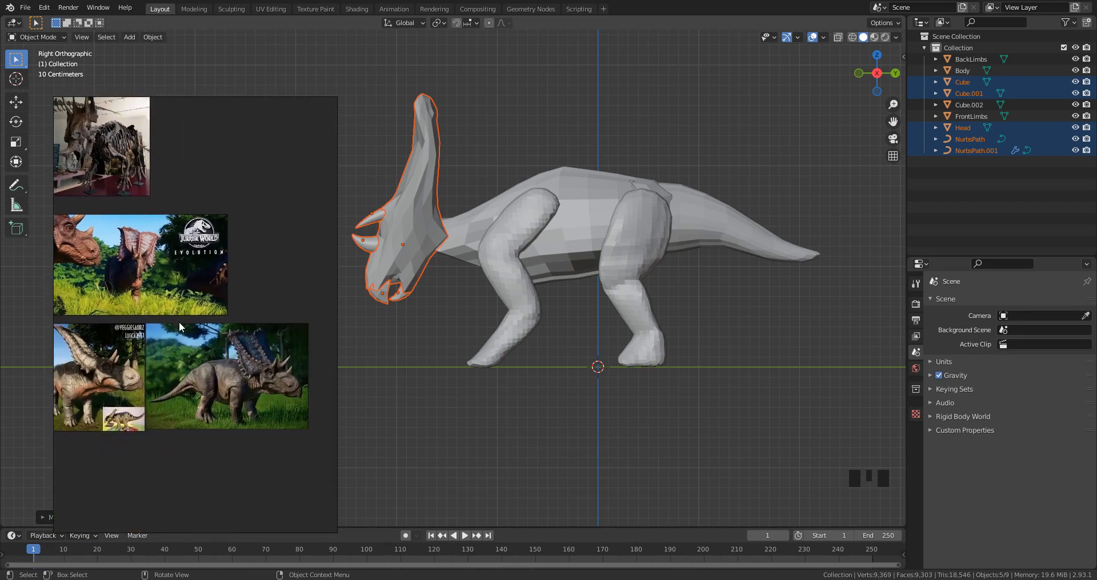
{"action": "scroll", "coordinate": [249, 370], "scroll_direction": "down", "scroll_amount": 1}
{"action": "scroll", "coordinate": [254, 365], "scroll_direction": "up", "scroll_amount": 4}
{"action": "scroll", "coordinate": [257, 371], "scroll_direction": "up", "scroll_amount": 5}
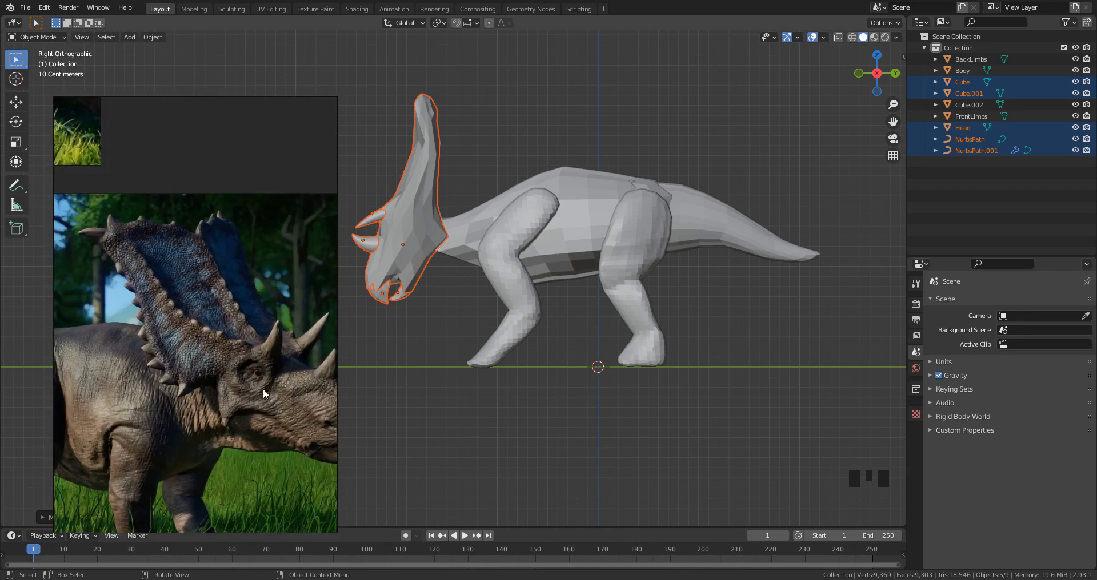
{"action": "scroll", "coordinate": [237, 381], "scroll_direction": "down", "scroll_amount": 2}
{"action": "scroll", "coordinate": [231, 379], "scroll_direction": "down", "scroll_amount": 4}
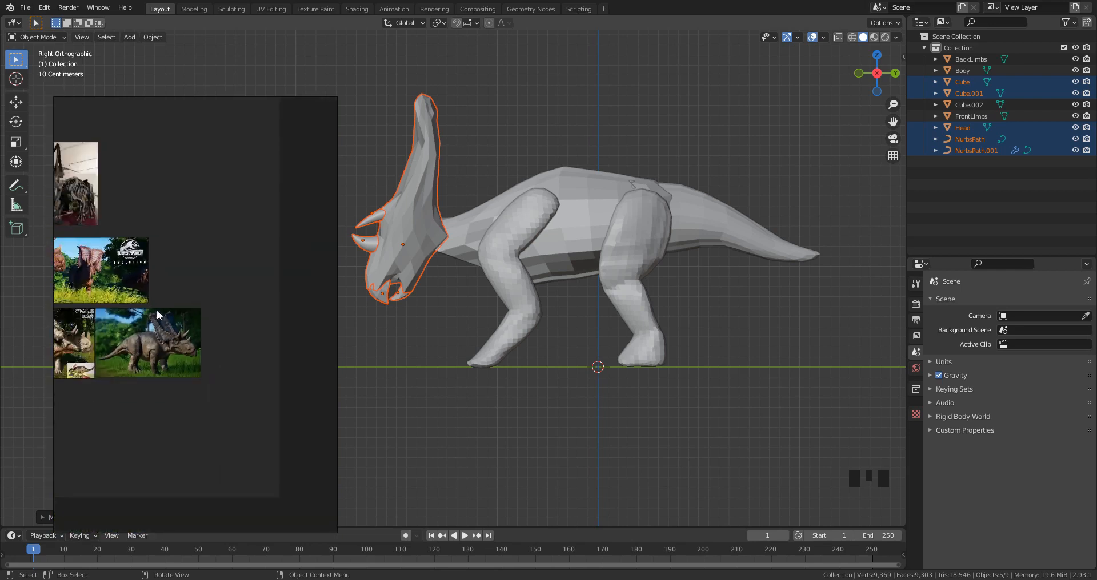
{"action": "scroll", "coordinate": [169, 253], "scroll_direction": "up", "scroll_amount": 6}
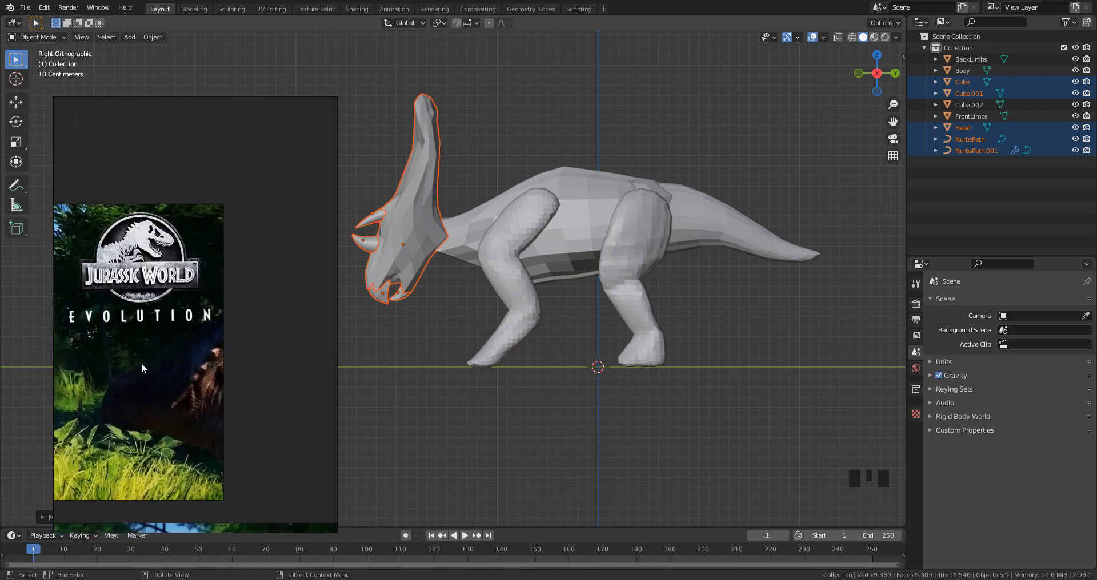
{"action": "scroll", "coordinate": [183, 318], "scroll_direction": "down", "scroll_amount": 6}
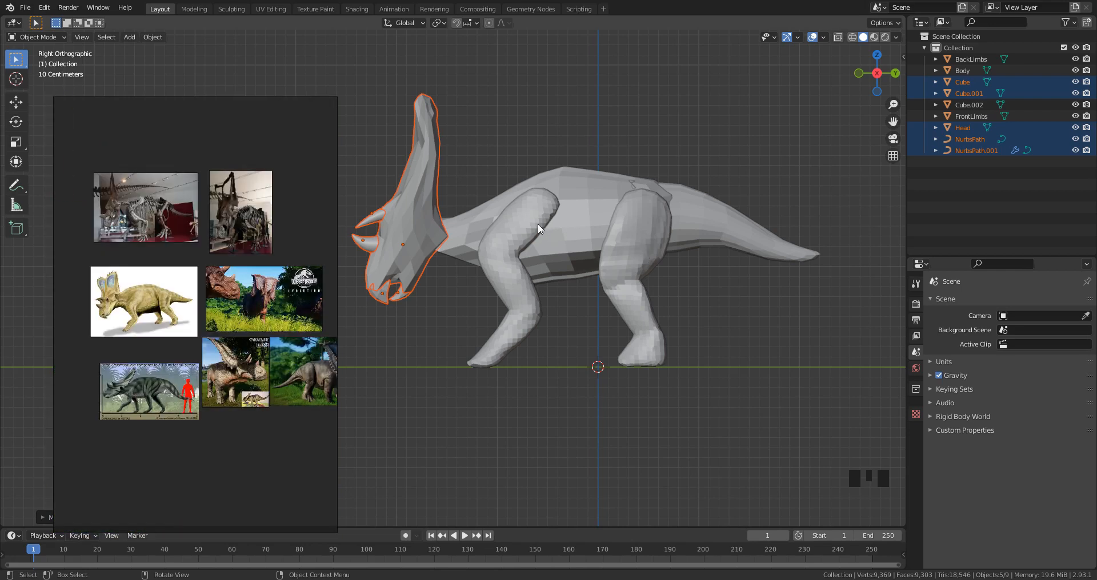
Step: Move the back limbs about 0.012 m along the negative Y axis, toward the head
{"action": "left_click", "coordinate": [645, 242]}
{"action": "key", "text": "g"}
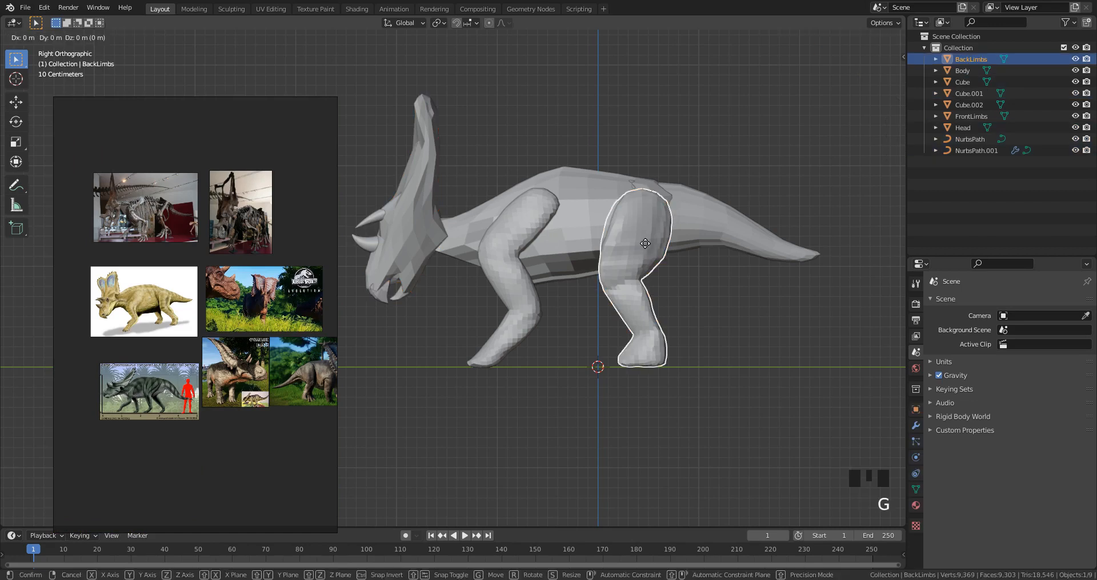
{"action": "key", "text": "y"}
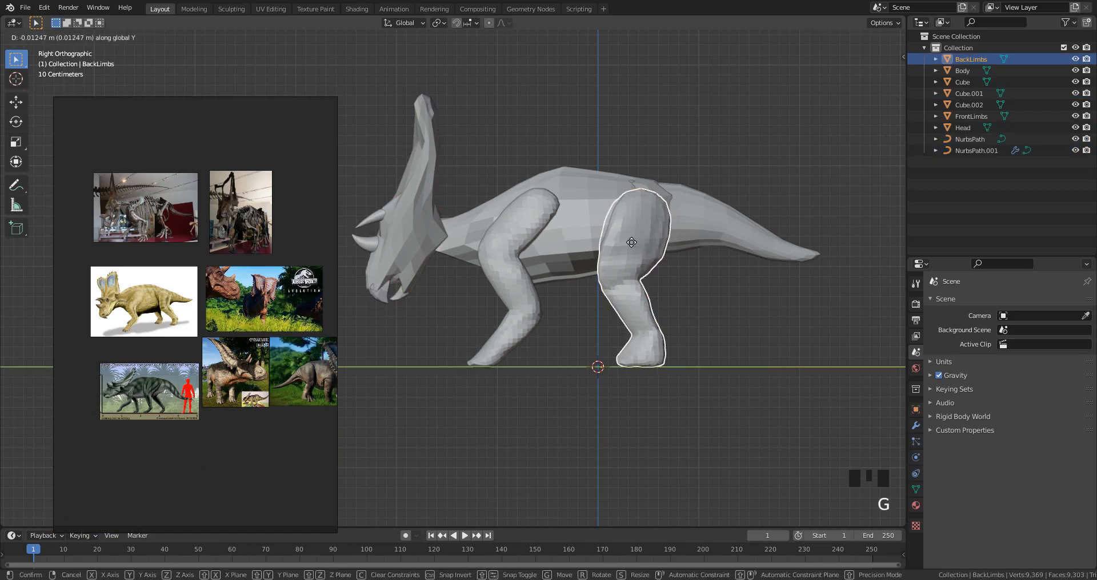
{"action": "left_click", "coordinate": [632, 243]}
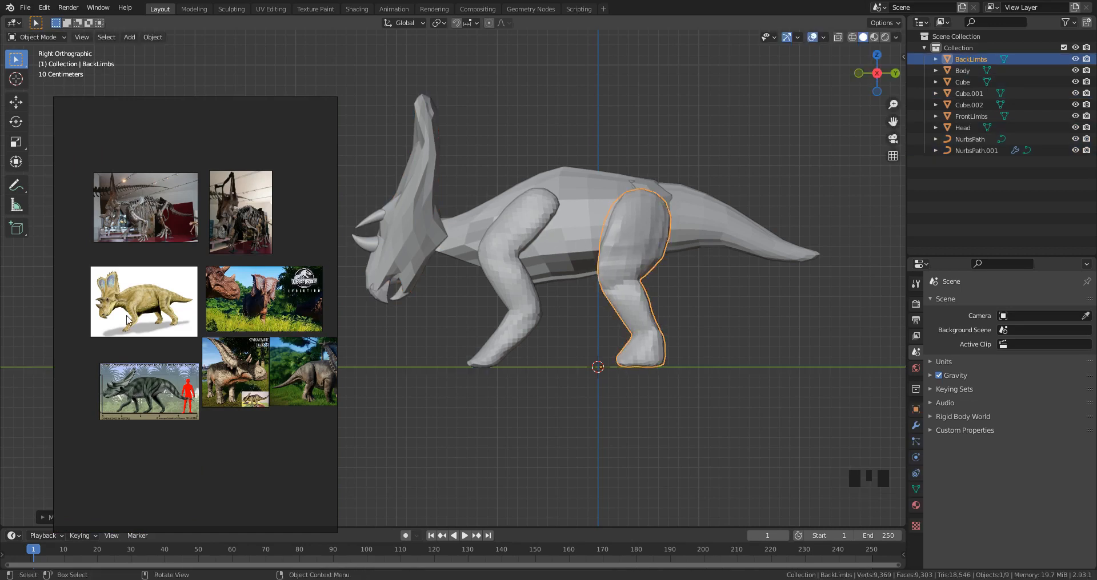
Step: Select all the head parts again and nudge them slightly toward the body
{"action": "left_click", "coordinate": [357, 190]}
{"action": "left_click_drag", "start_coordinate": [357, 191], "coordinate": [399, 308]}
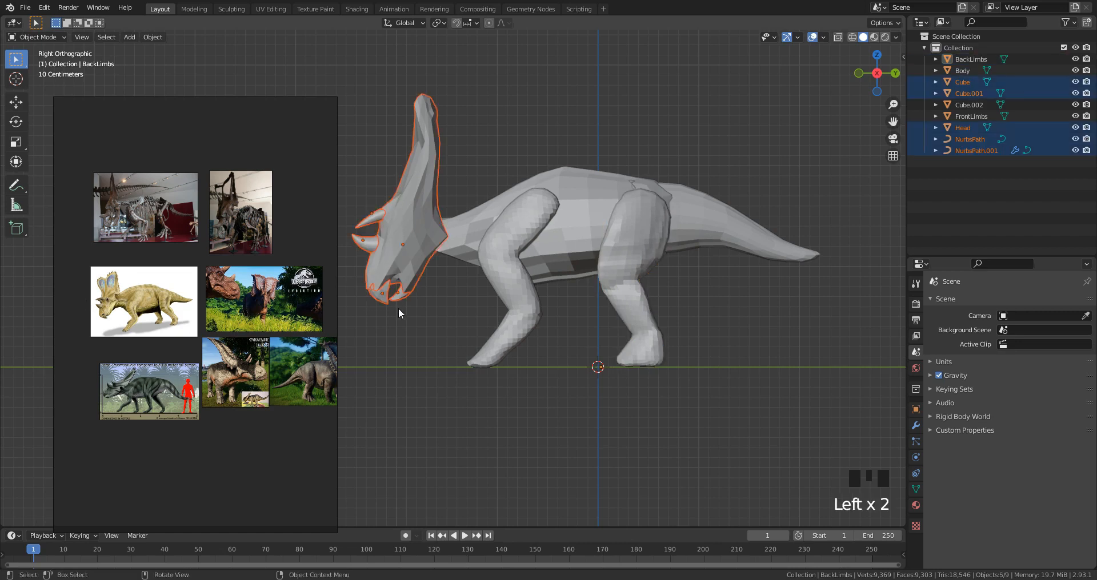
{"action": "key", "text": "g"}
{"action": "left_click", "coordinate": [416, 308]}
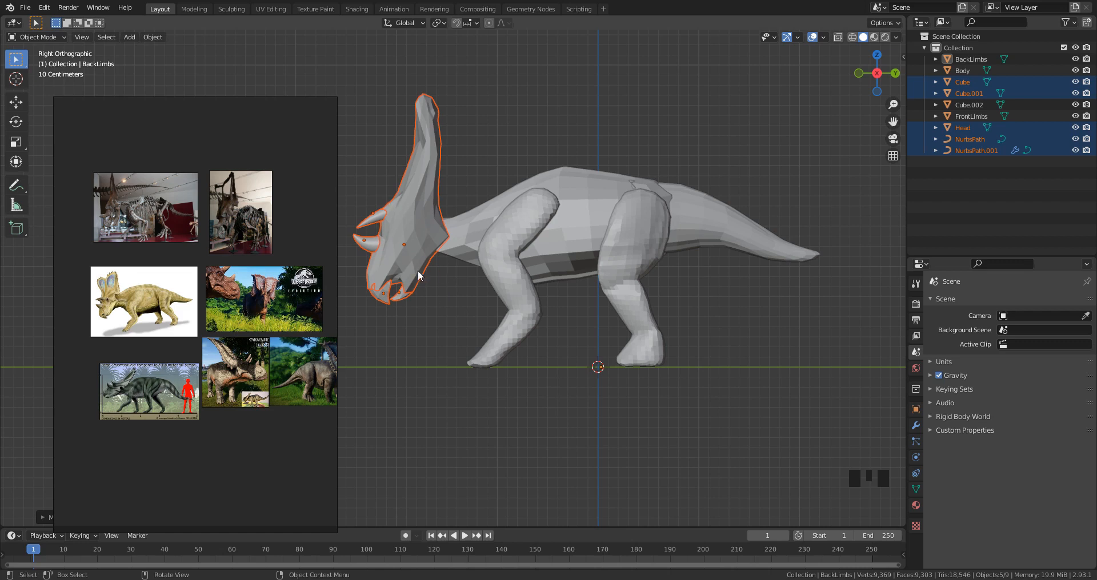
Step: Move the selected head parts into a new collection named HeadCollection and hide that collection in the viewport
{"action": "key", "text": "m"}
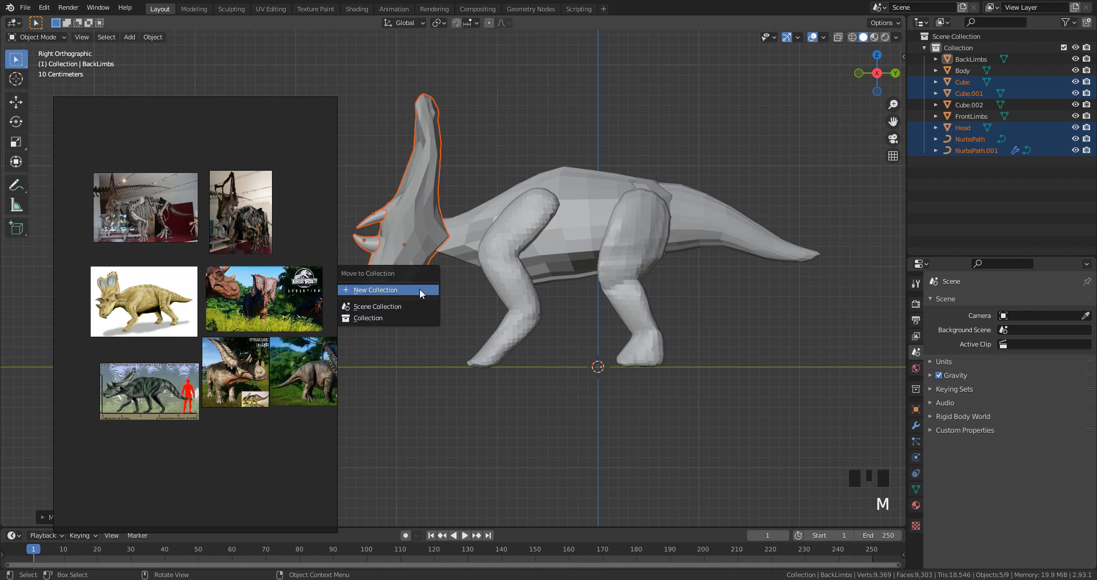
{"action": "left_click", "coordinate": [419, 289]}
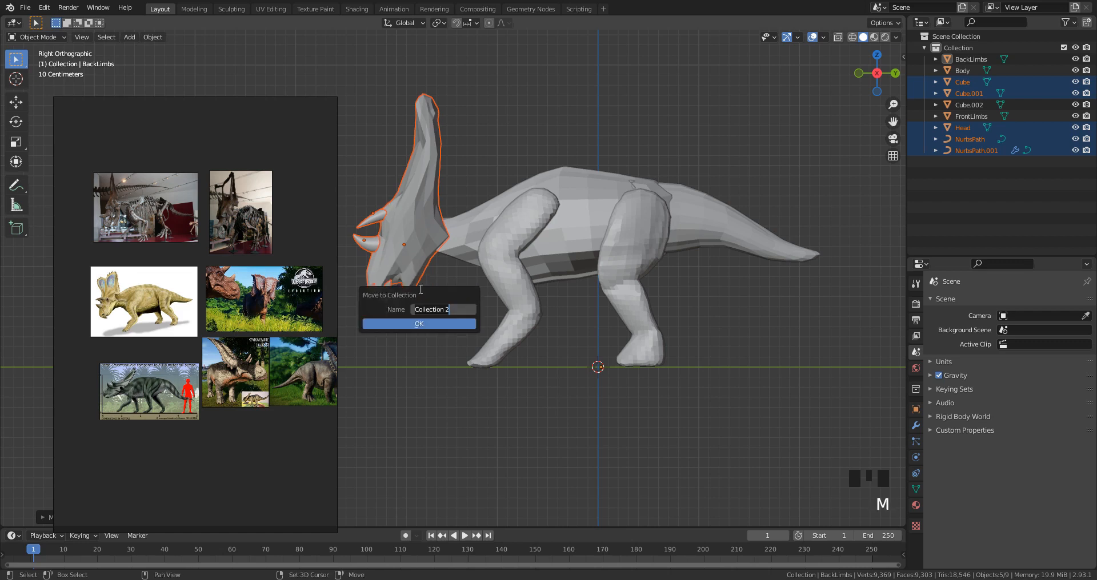
{"action": "type", "text": "HeadCollection"}
{"action": "key", "text": "Return"}
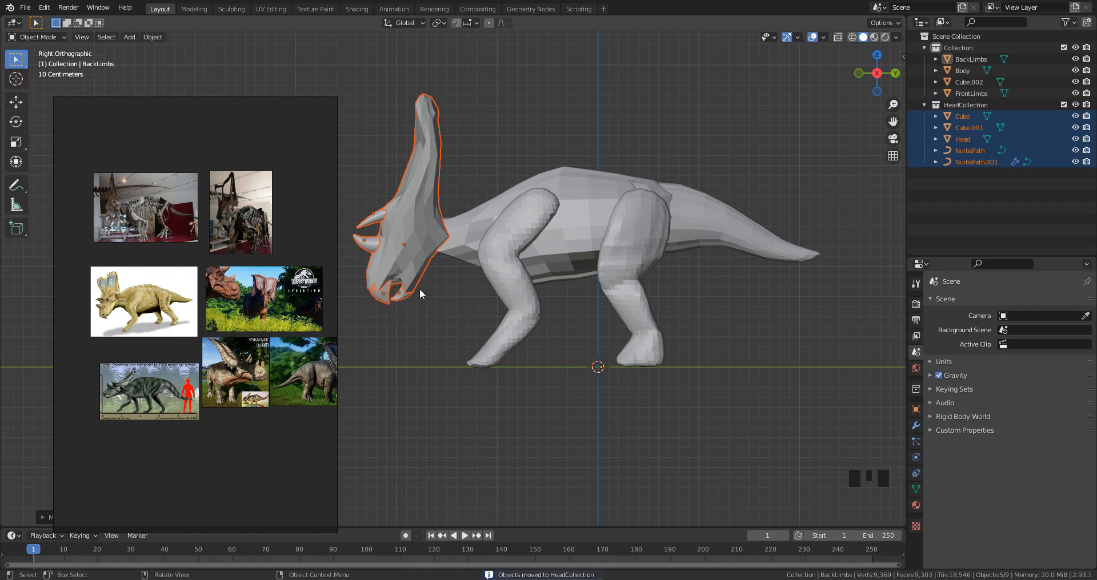
{"action": "left_click", "coordinate": [1075, 105]}
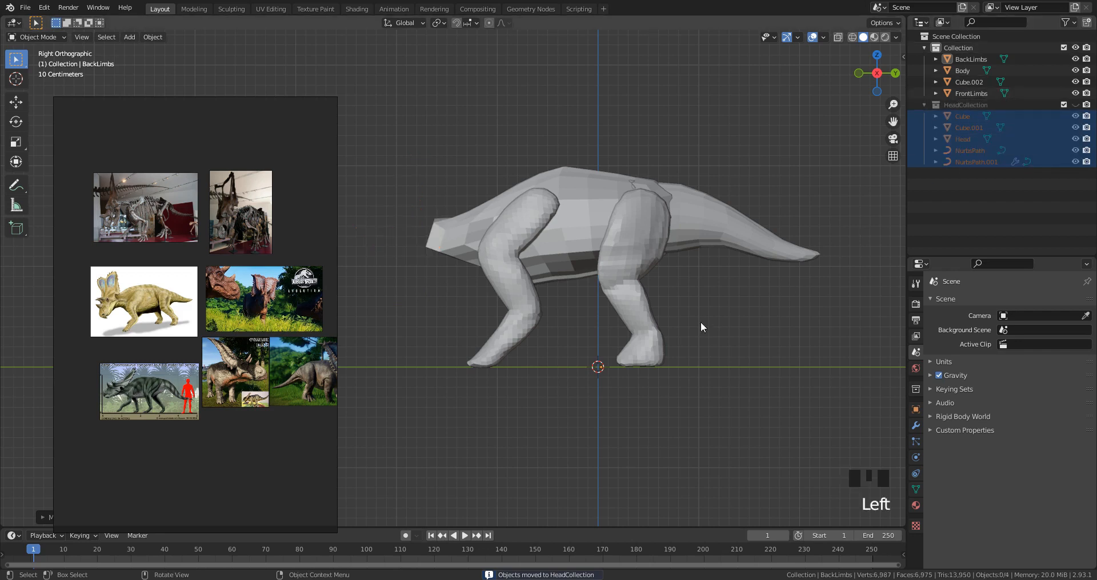
Step: Hide the front and back limbs in the viewport so only the body and tail stay on display
{"action": "left_click", "coordinate": [630, 381]}
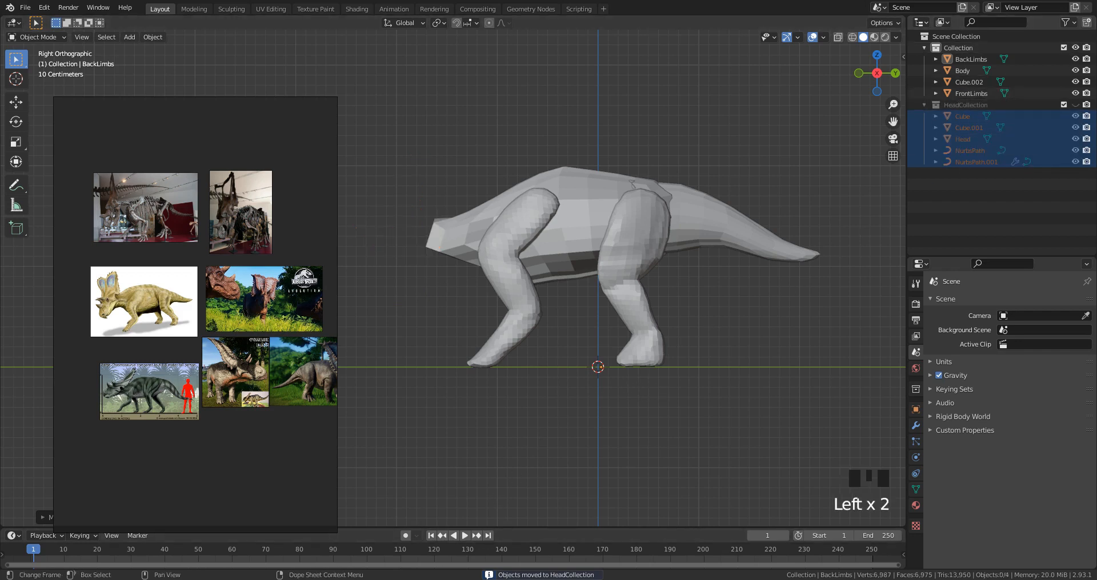
{"action": "middle_click_drag", "start_coordinate": [639, 397], "coordinate": [548, 391], "text": "shift"}
{"action": "left_click_drag", "start_coordinate": [364, 307], "coordinate": [610, 422]}
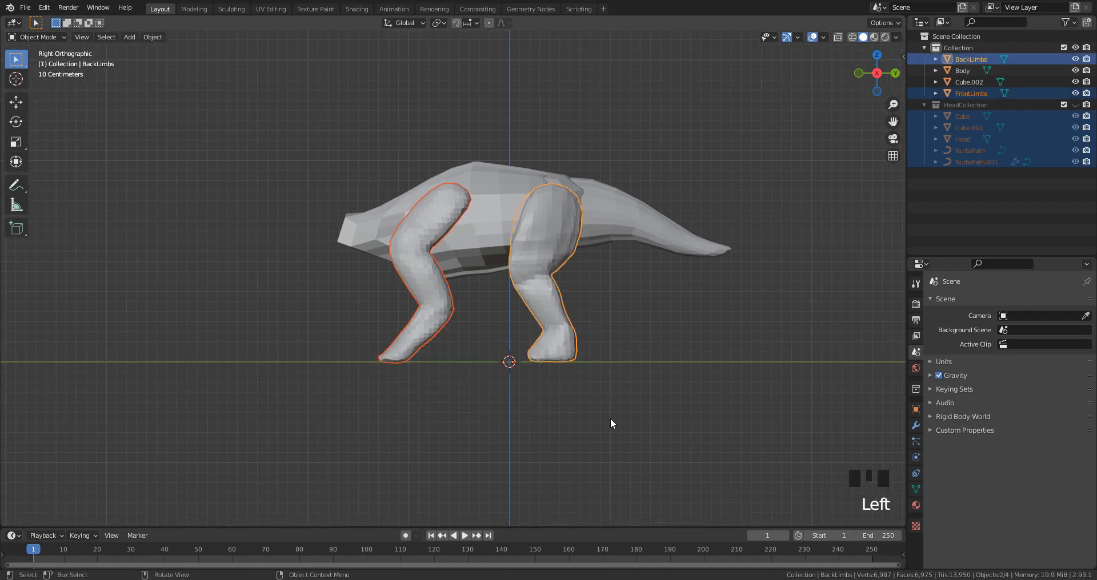
{"action": "key", "text": "h"}
Step: Join the tail to the body as a single object, keeping the body as the active one
{"action": "left_click", "coordinate": [622, 241]}
{"action": "left_click", "coordinate": [574, 247]}
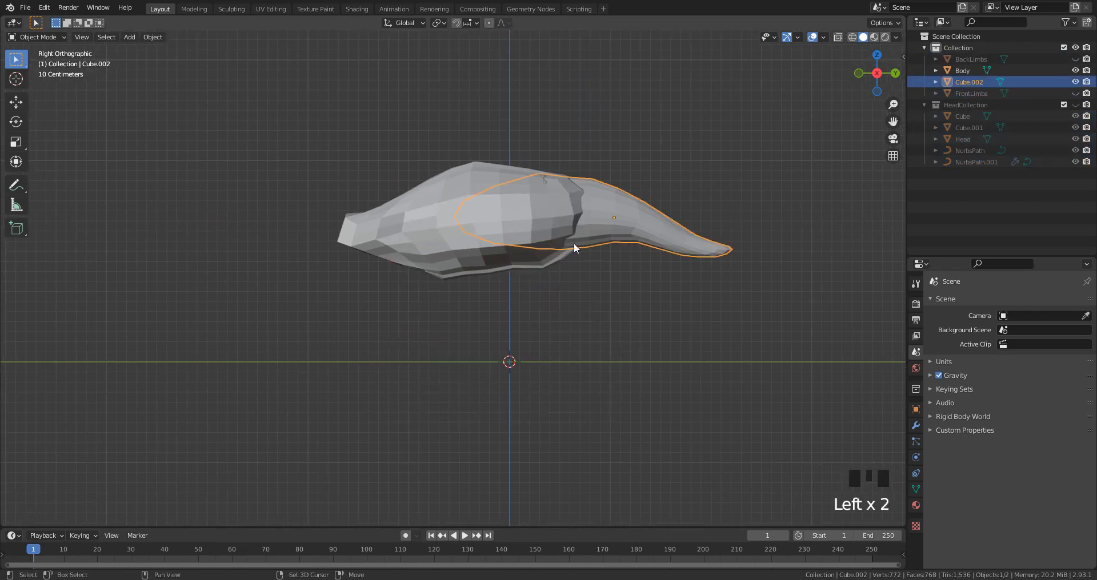
{"action": "left_click", "coordinate": [448, 244], "text": "shift"}
{"action": "key", "text": "ctrl+j"}
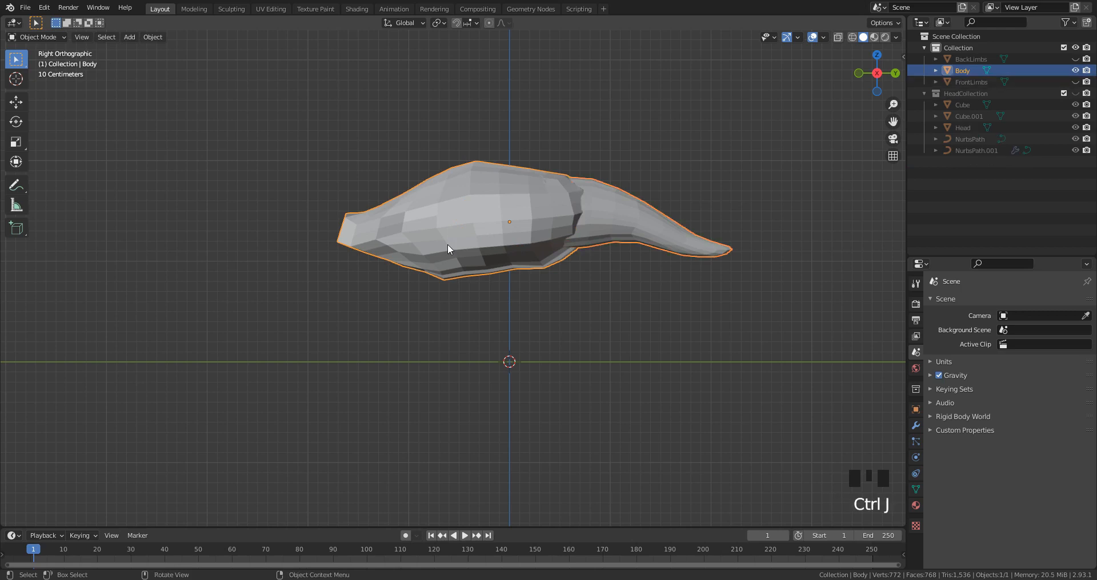
Step: Switch to the Sculpting workspace and frame the joined body in the right orthographic view
{"action": "left_click", "coordinate": [228, 9]}
{"action": "key", "text": "KP_3"}
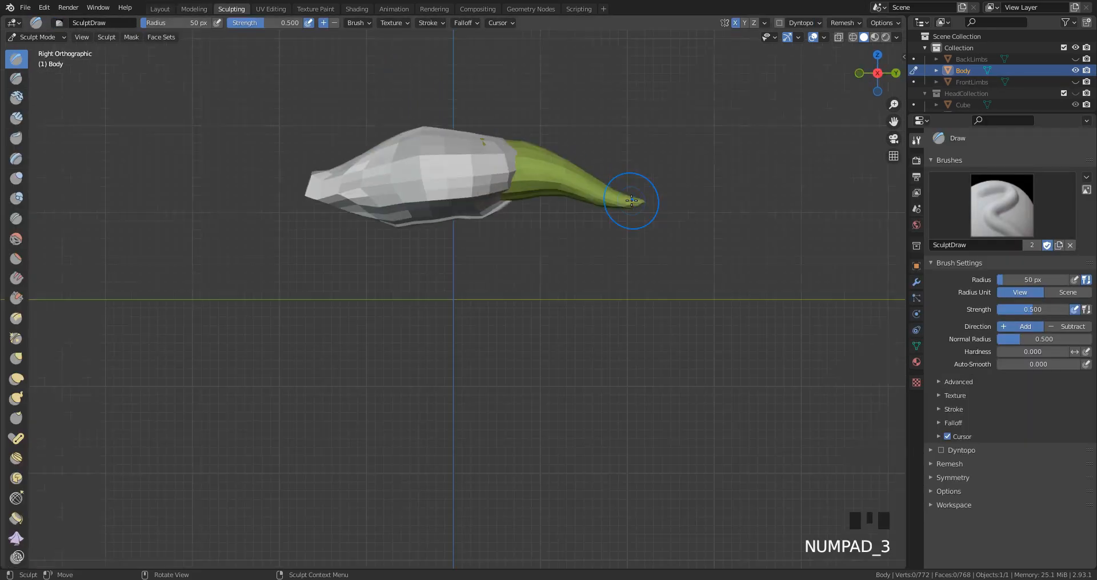
{"action": "middle_click_drag", "start_coordinate": [588, 209], "coordinate": [591, 364], "text": "shift"}
{"action": "scroll", "coordinate": [517, 372], "scroll_direction": "up", "scroll_amount": 5}
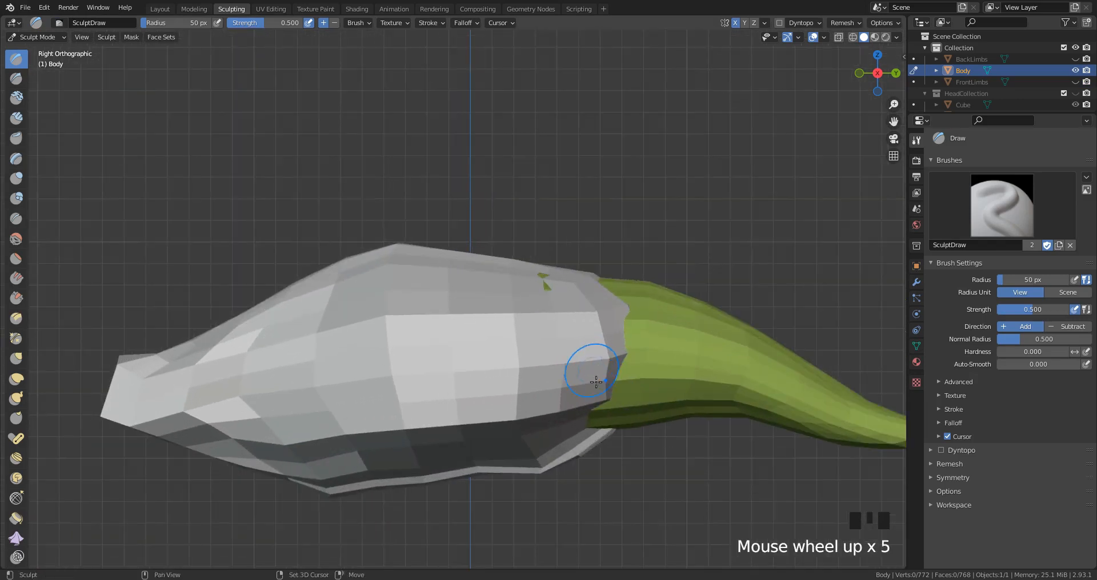
{"action": "middle_click_drag", "start_coordinate": [517, 372], "coordinate": [514, 323], "text": "shift"}
{"action": "scroll", "coordinate": [607, 255], "scroll_direction": "down", "scroll_amount": 2}
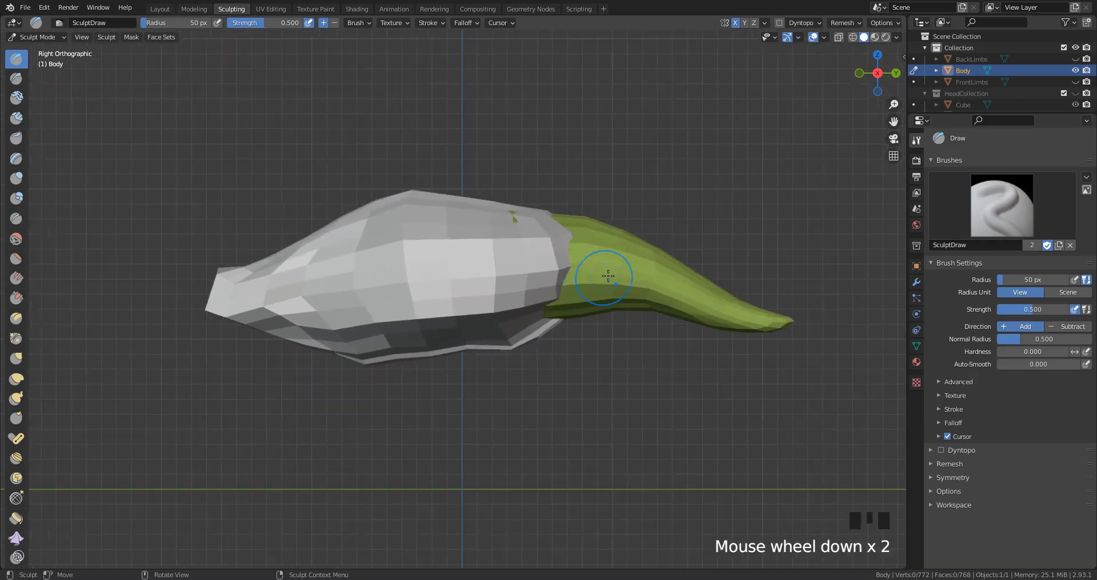
Step: Try a voxel remesh of the body using a voxel size sampled from its surface with Volume preserved, and undo it
{"action": "left_click", "coordinate": [859, 21]}
{"action": "left_click", "coordinate": [906, 44]}
{"action": "left_click", "coordinate": [510, 246]}
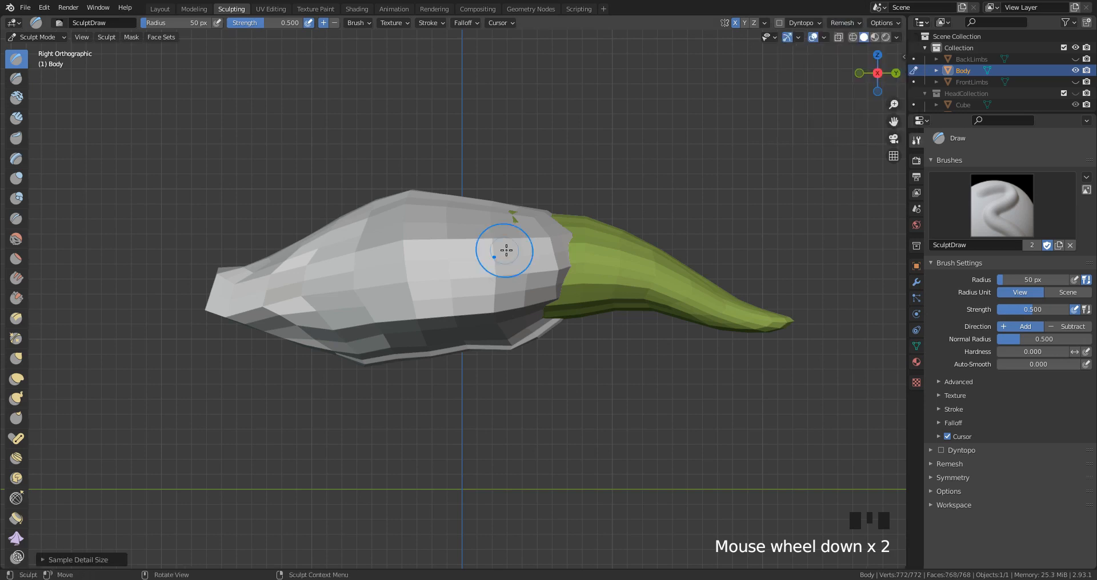
{"action": "left_click", "coordinate": [842, 23]}
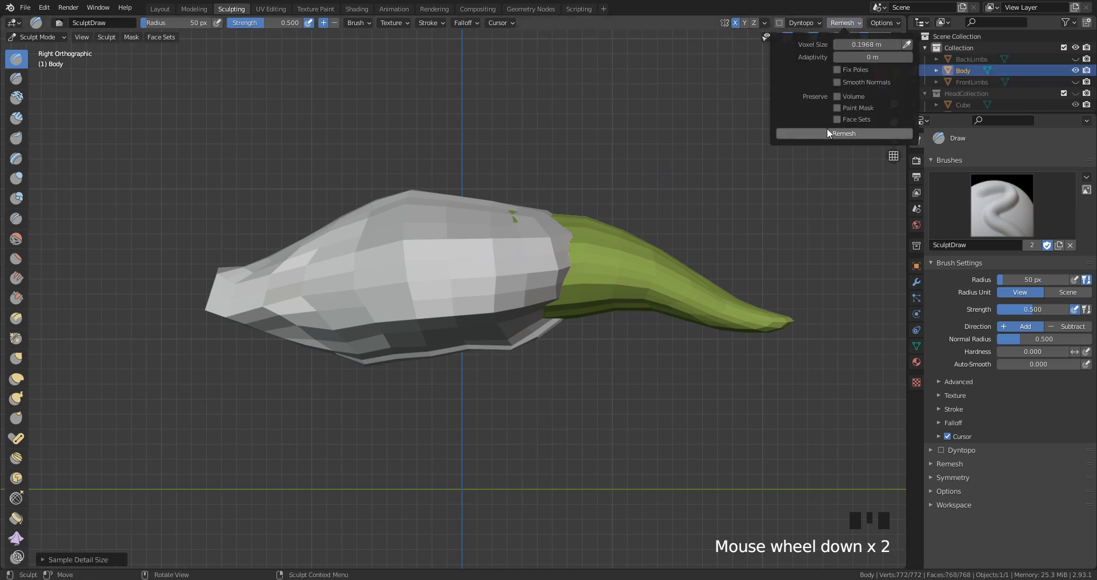
{"action": "left_click", "coordinate": [836, 96]}
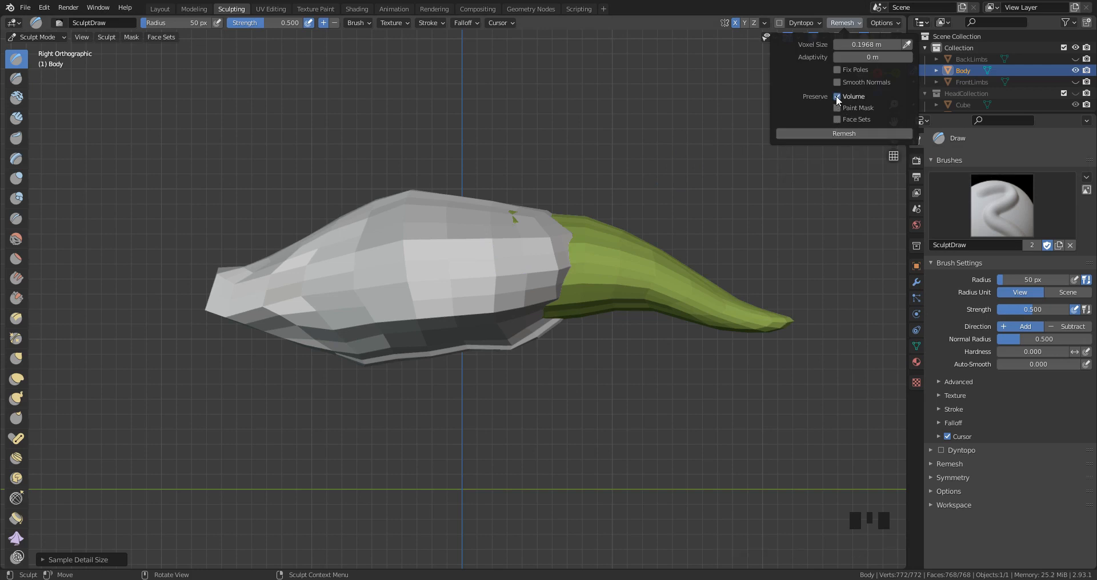
{"action": "left_click", "coordinate": [849, 135]}
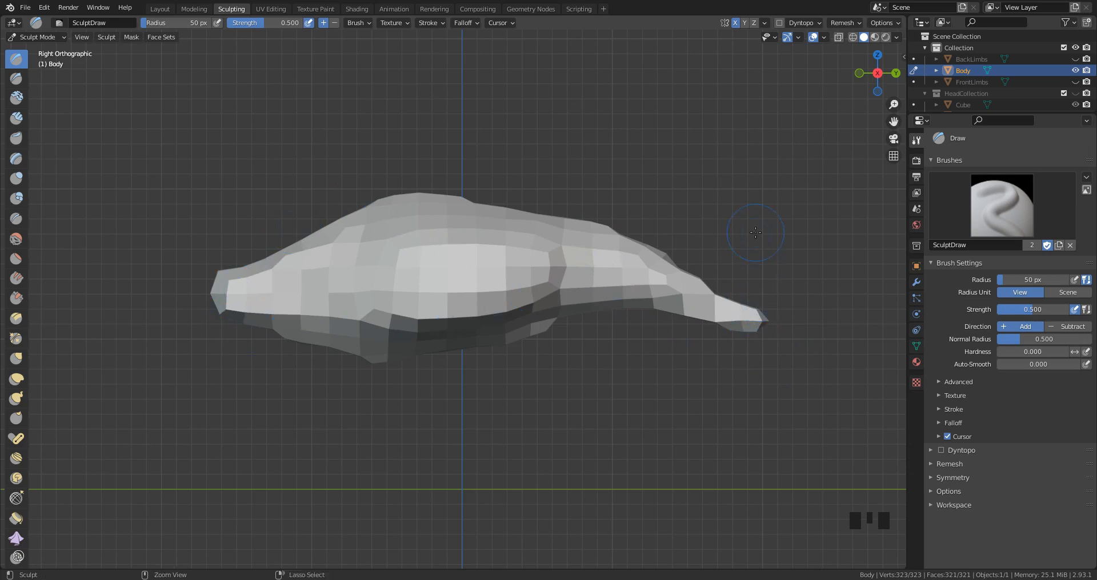
{"action": "key", "text": "ctrl+z"}
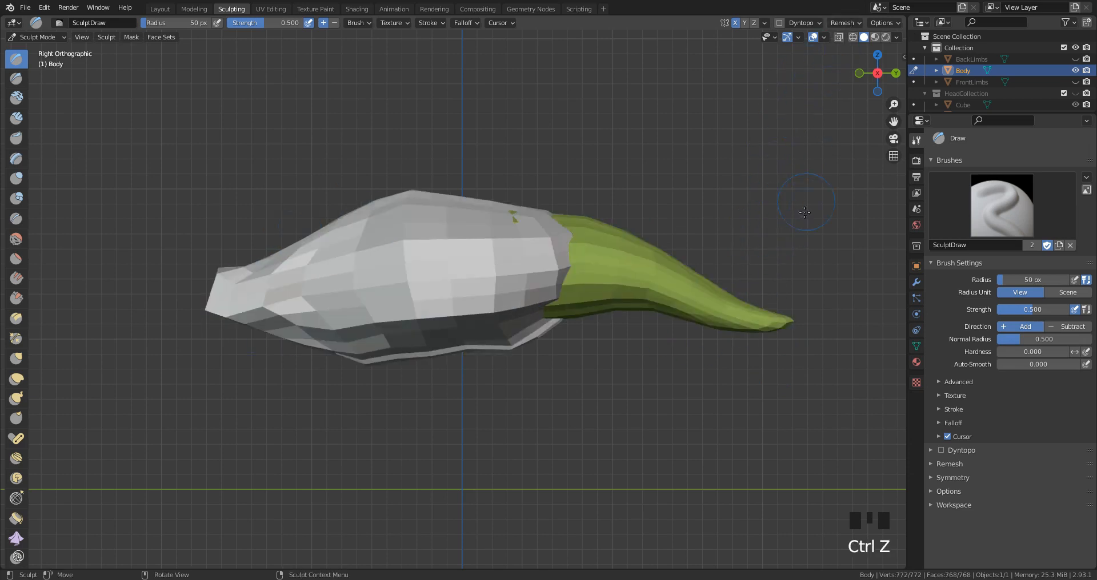
Step: Remesh the joined body and tail with a voxel size of 0.01 m
{"action": "left_click", "coordinate": [545, 294]}
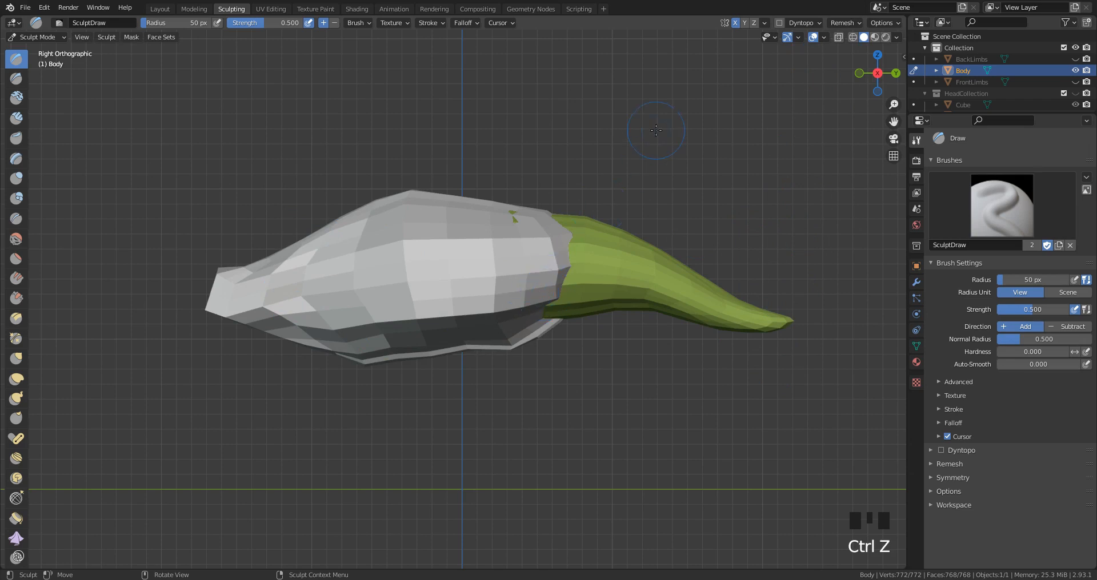
{"action": "left_click", "coordinate": [838, 22]}
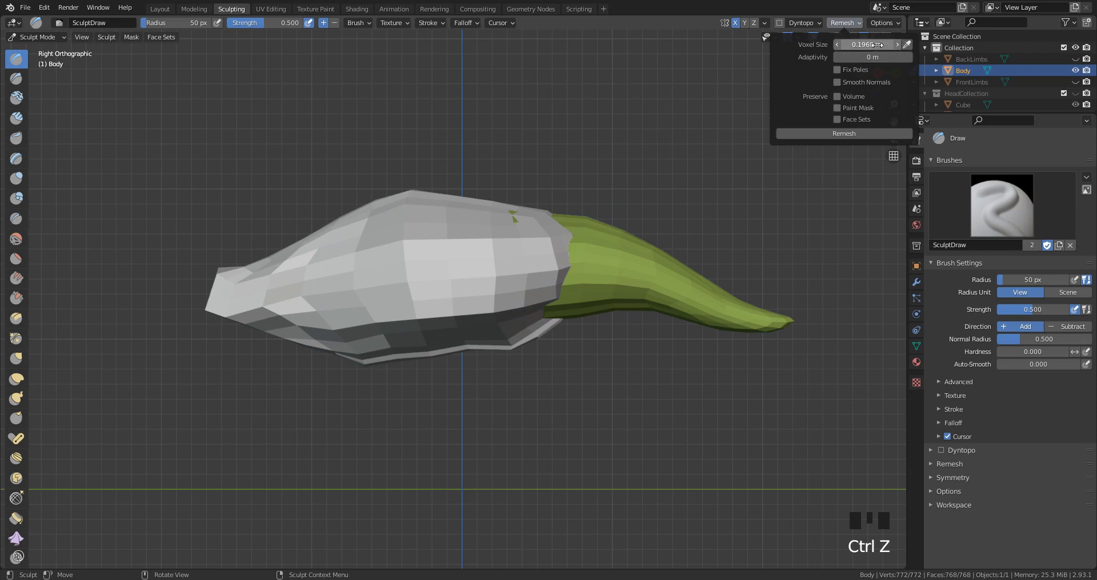
{"action": "left_click_drag", "start_coordinate": [875, 44], "coordinate": [862, 45]}
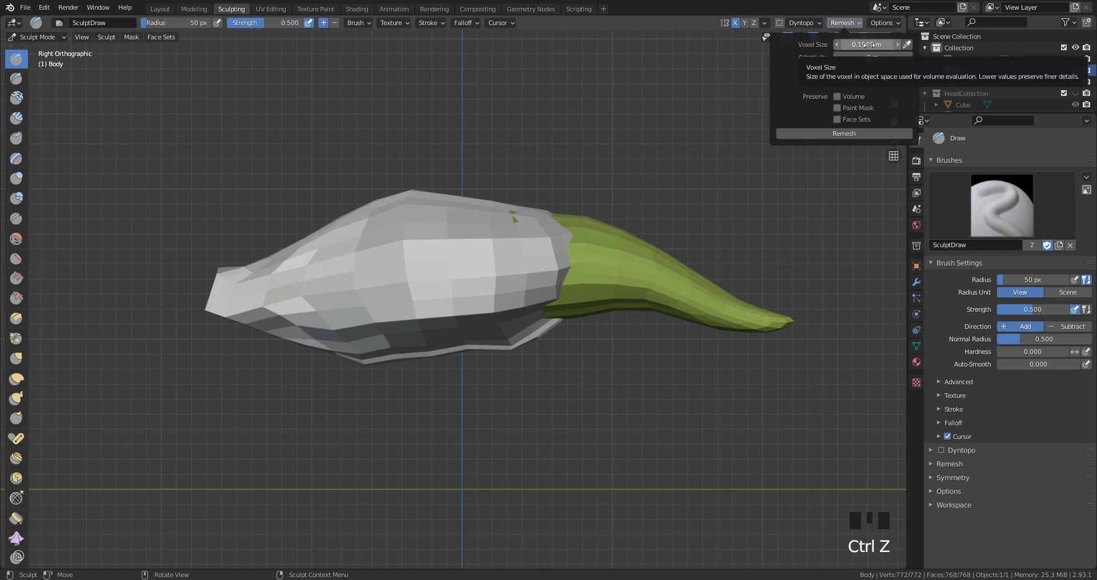
{"action": "left_click", "coordinate": [836, 45]}
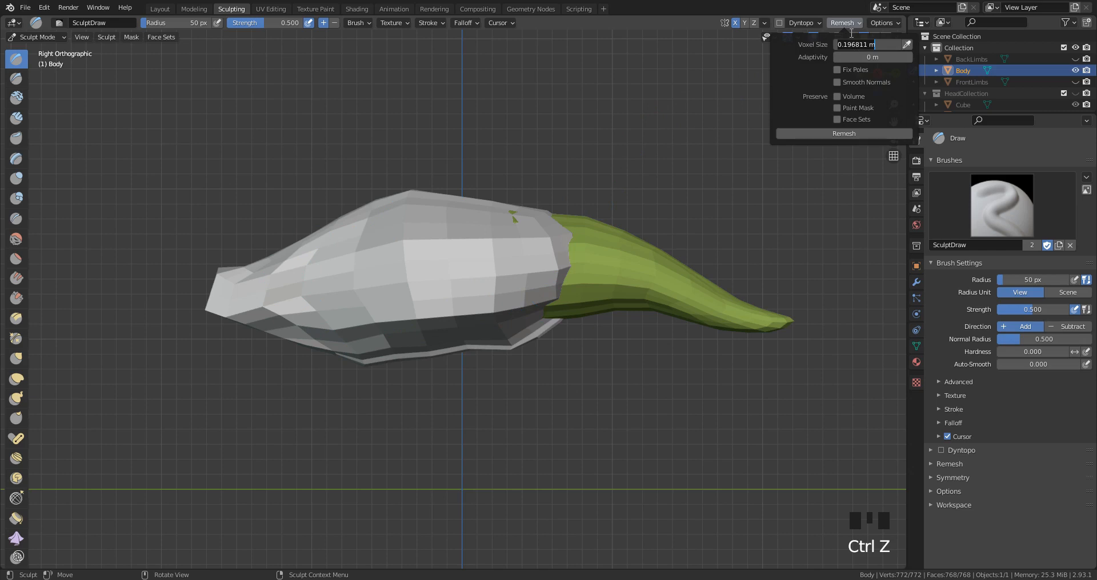
{"action": "key", "text": "ctrl+a"}
{"action": "type", "text": ".01"}
{"action": "key", "text": "Return"}
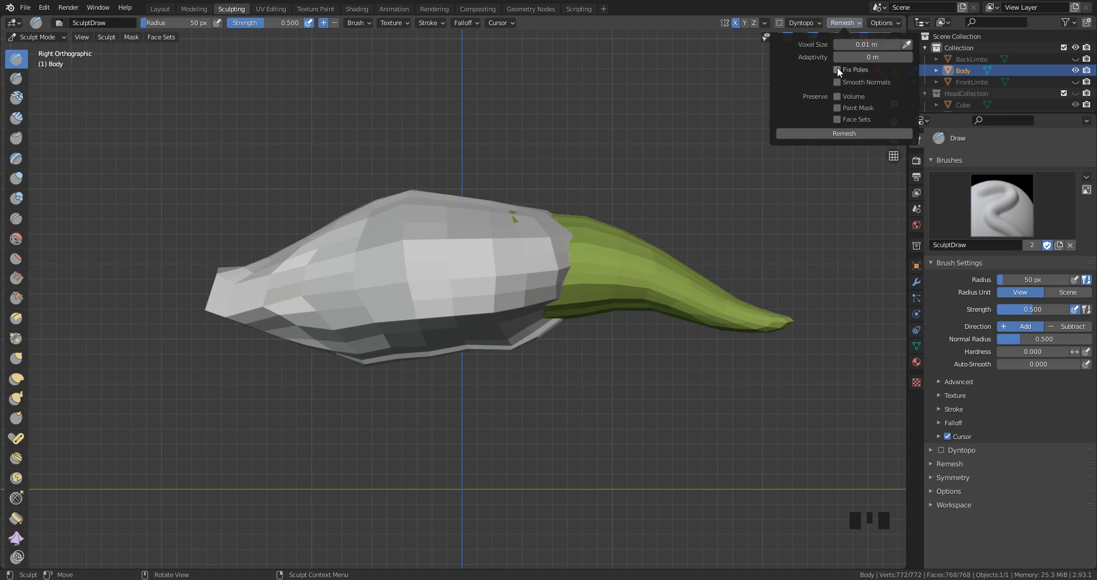
{"action": "left_click", "coordinate": [844, 135]}
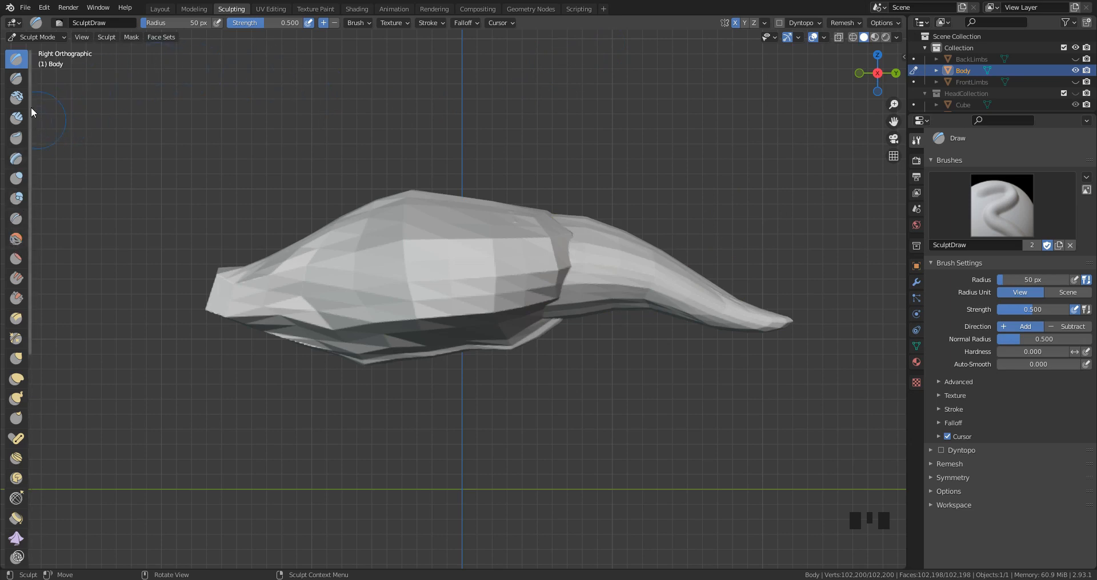
Step: Choose the Clay Strips brush, set its radius to 35 px and turn off pressure sensitivity for the radius
{"action": "left_click", "coordinate": [16, 118]}
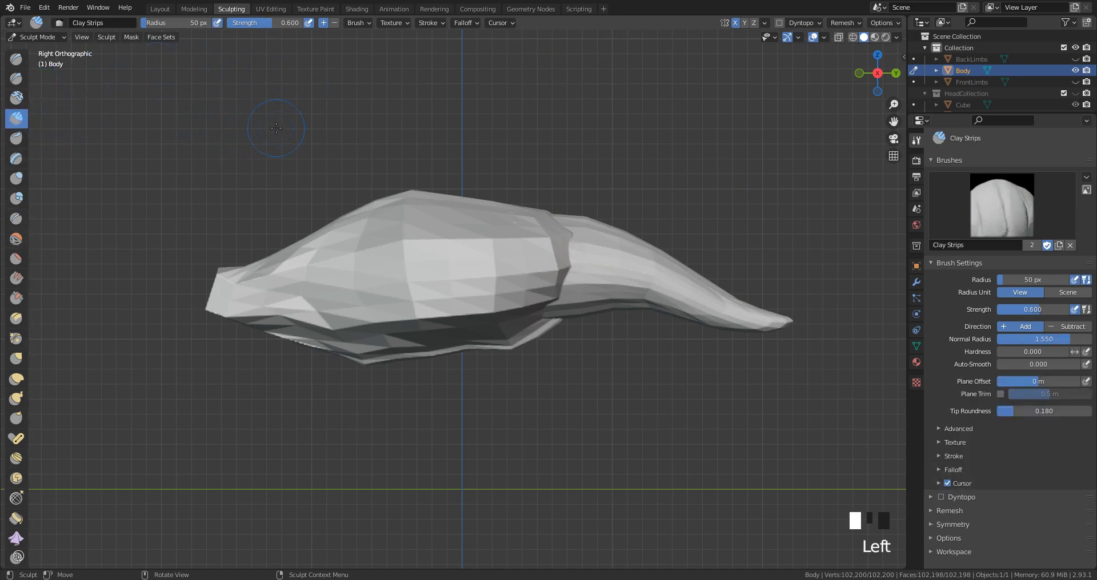
{"action": "key", "text": "f"}
{"action": "left_click", "coordinate": [267, 128]}
{"action": "left_click", "coordinate": [217, 22]}
Step: Set the Smooth brush's strength to 0.291
{"action": "left_click", "coordinate": [16, 239]}
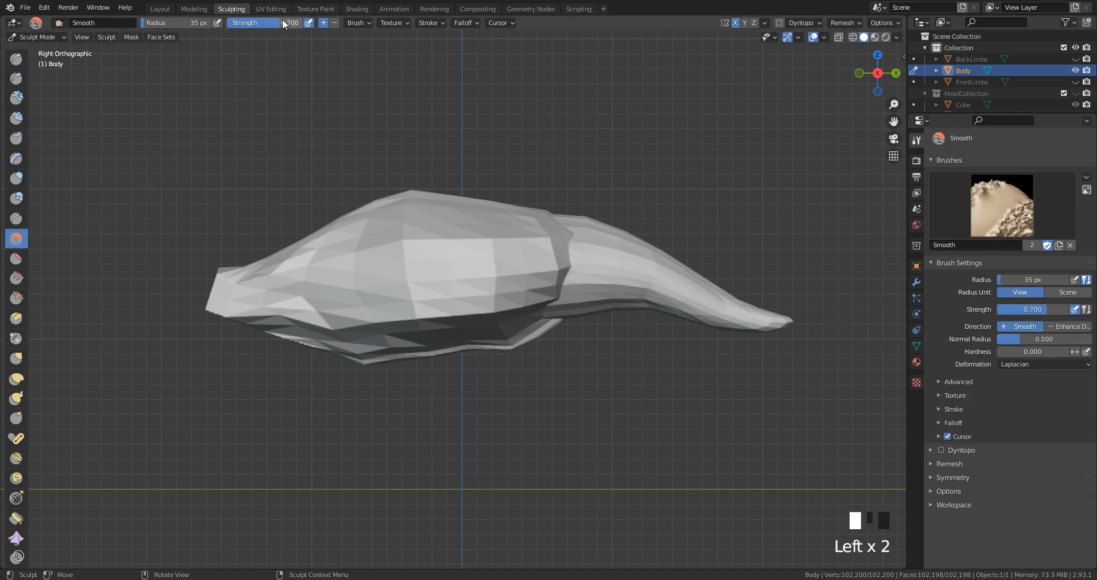
{"action": "left_click_drag", "start_coordinate": [280, 22], "coordinate": [241, 26]}
{"action": "left_click_drag", "start_coordinate": [242, 27], "coordinate": [253, 28]}
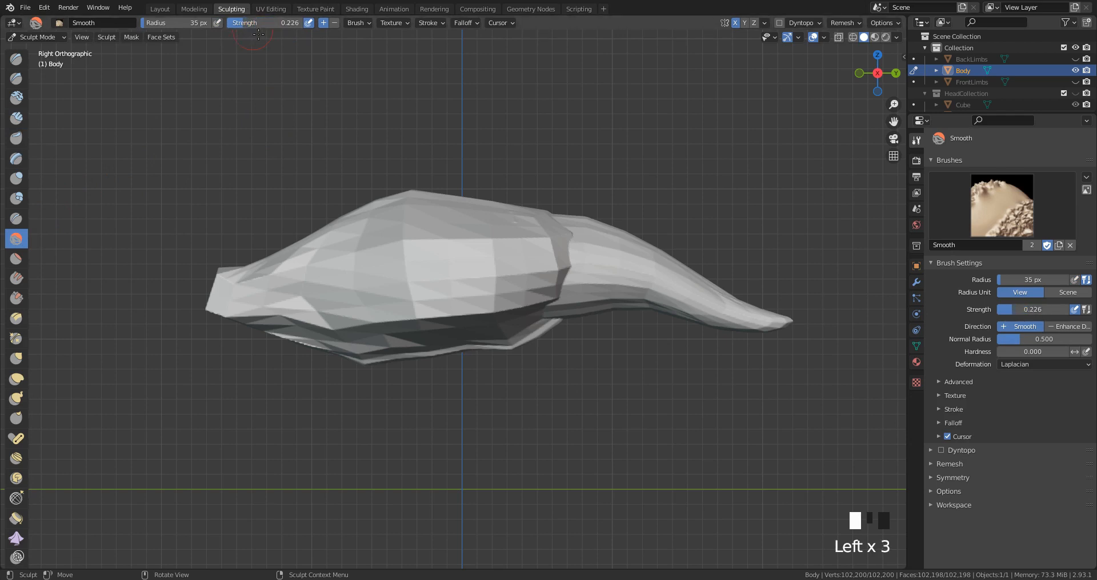
{"action": "key", "text": "shift+f"}
{"action": "left_click", "coordinate": [264, 50]}
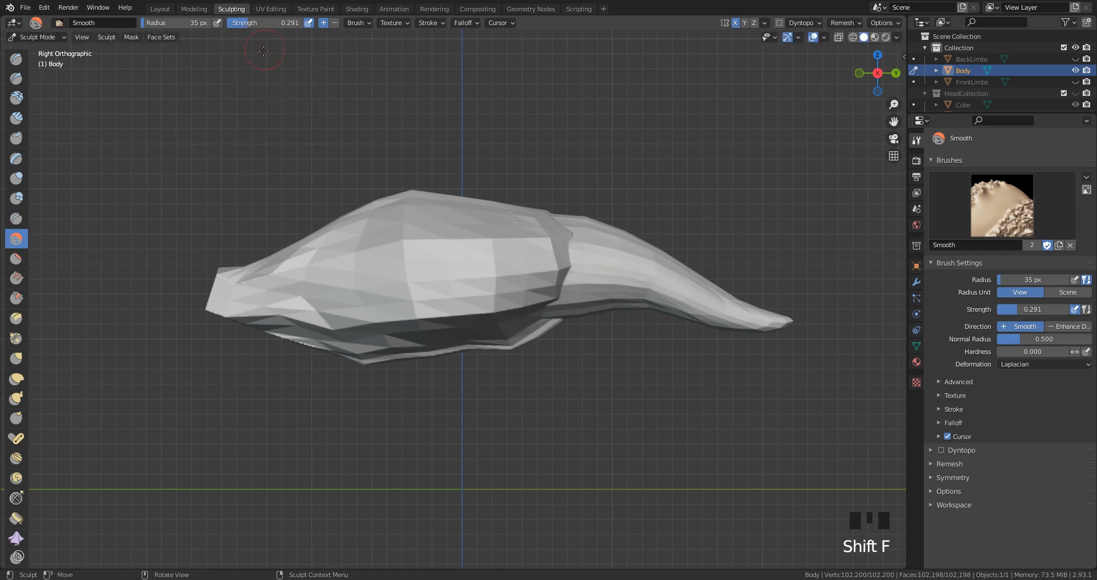
Step: Return to the Clay Strips brush and, with a 60 px radius, use its temporary smoothing on the body's faceted flank and back
{"action": "left_click", "coordinate": [16, 118]}
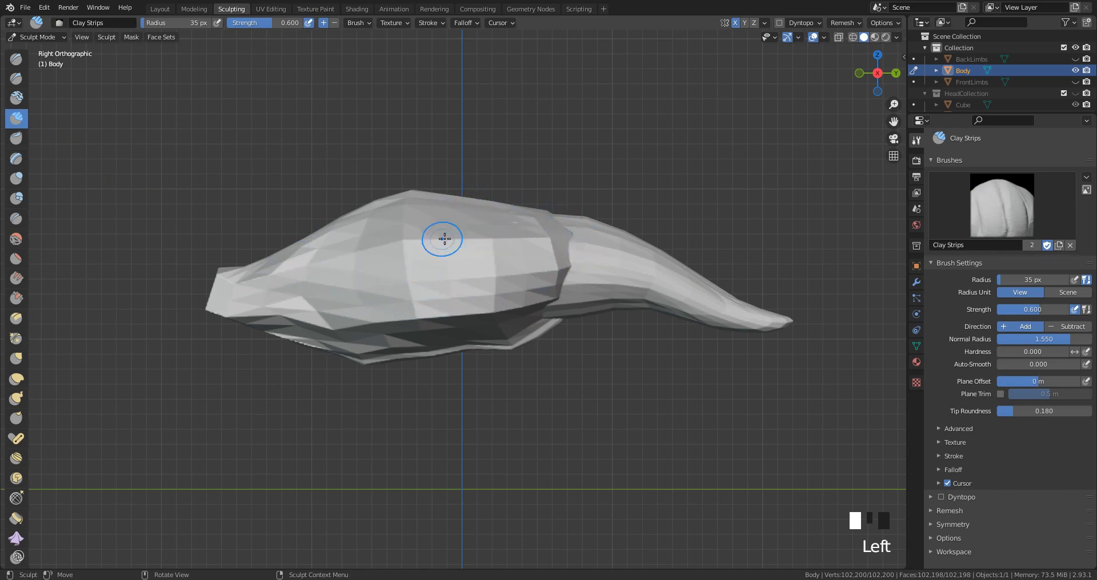
{"action": "mouse_move", "coordinate": [444, 238]}
{"action": "middle_mouse_down"}
{"action": "mouse_move", "coordinate": [492, 276]}
{"action": "mouse_move", "coordinate": [543, 269]}
{"action": "mouse_move", "coordinate": [411, 269]}
{"action": "middle_mouse_up"}
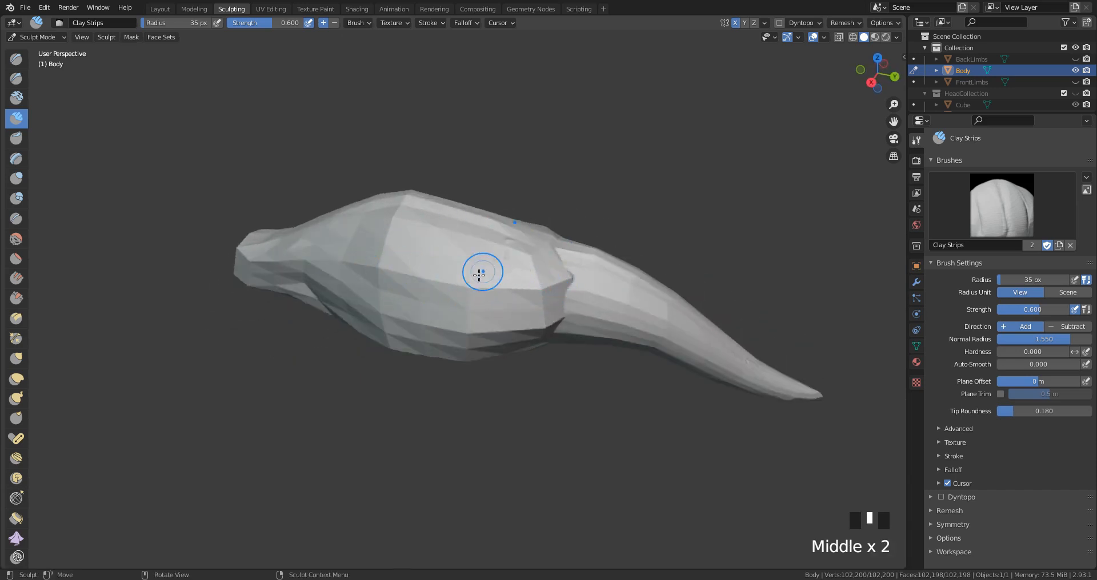
{"action": "mouse_move", "coordinate": [425, 310]}
{"action": "middle_mouse_down"}
{"action": "mouse_move", "coordinate": [444, 286]}
{"action": "mouse_move", "coordinate": [492, 276]}
{"action": "mouse_move", "coordinate": [509, 233]}
{"action": "mouse_move", "coordinate": [492, 221]}
{"action": "middle_mouse_up"}
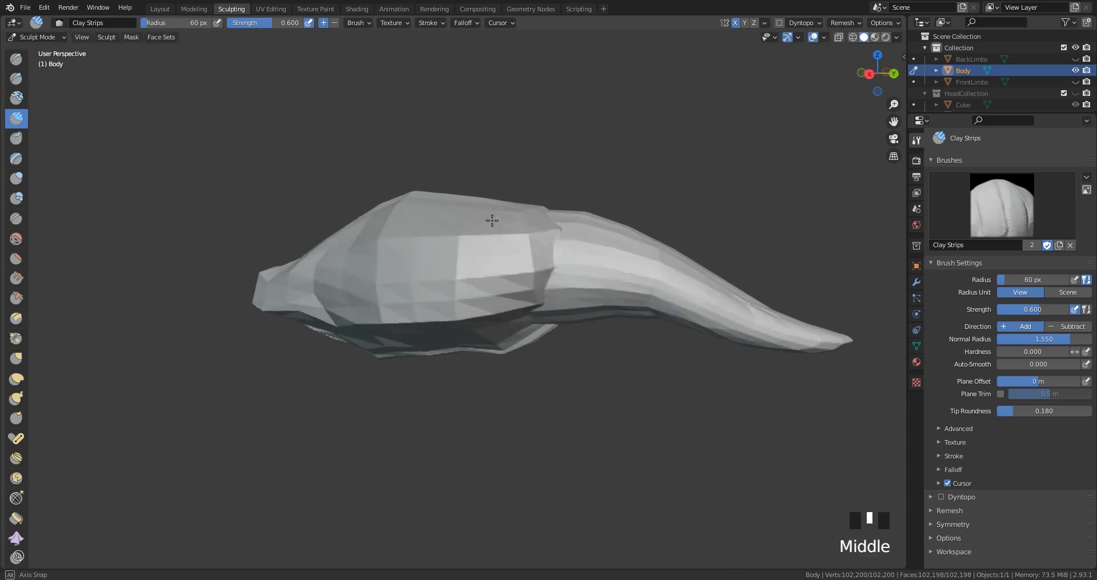
{"action": "left_click_drag", "start_coordinate": [492, 220], "coordinate": [458, 284], "text": "shift"}
{"action": "left_click_drag", "start_coordinate": [497, 253], "coordinate": [456, 308], "text": "shift"}
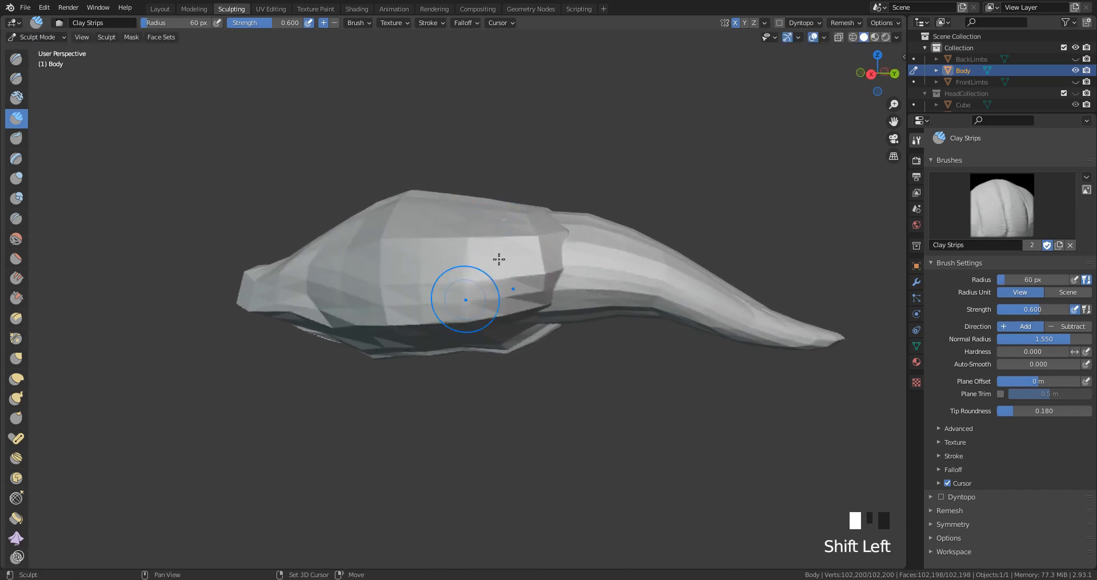
{"action": "middle_click_drag", "start_coordinate": [499, 259], "coordinate": [516, 227]}
{"action": "left_click_drag", "start_coordinate": [517, 227], "coordinate": [468, 257], "text": "shift"}
{"action": "left_click_drag", "start_coordinate": [527, 223], "coordinate": [499, 262], "text": "shift"}
{"action": "middle_click_drag", "start_coordinate": [525, 222], "coordinate": [519, 265]}
{"action": "left_click_drag", "start_coordinate": [519, 264], "coordinate": [505, 269], "text": "shift"}
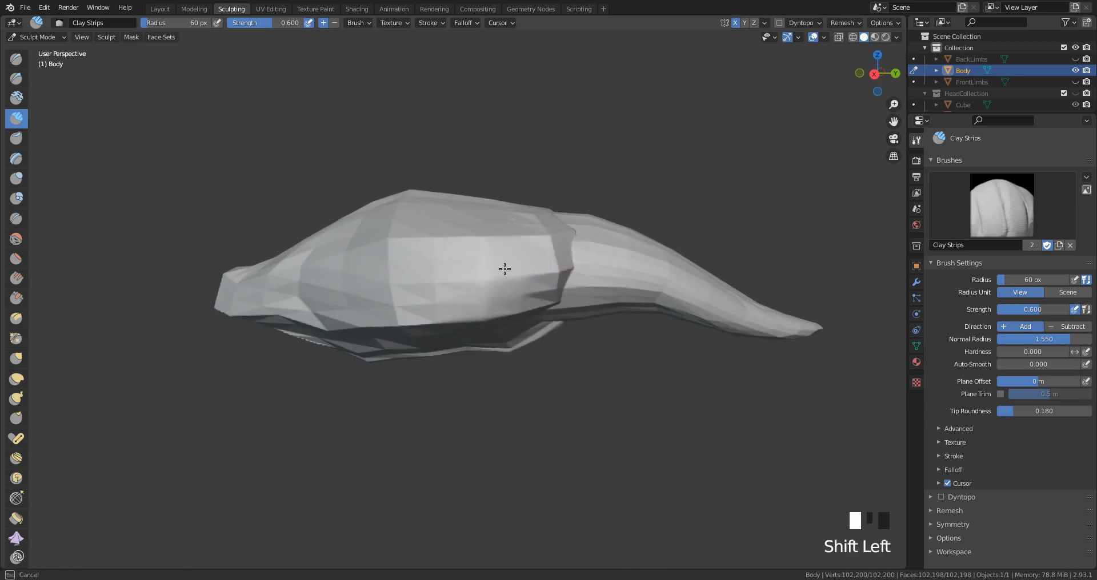
{"action": "left_click_drag", "start_coordinate": [436, 254], "coordinate": [433, 196], "text": "shift"}
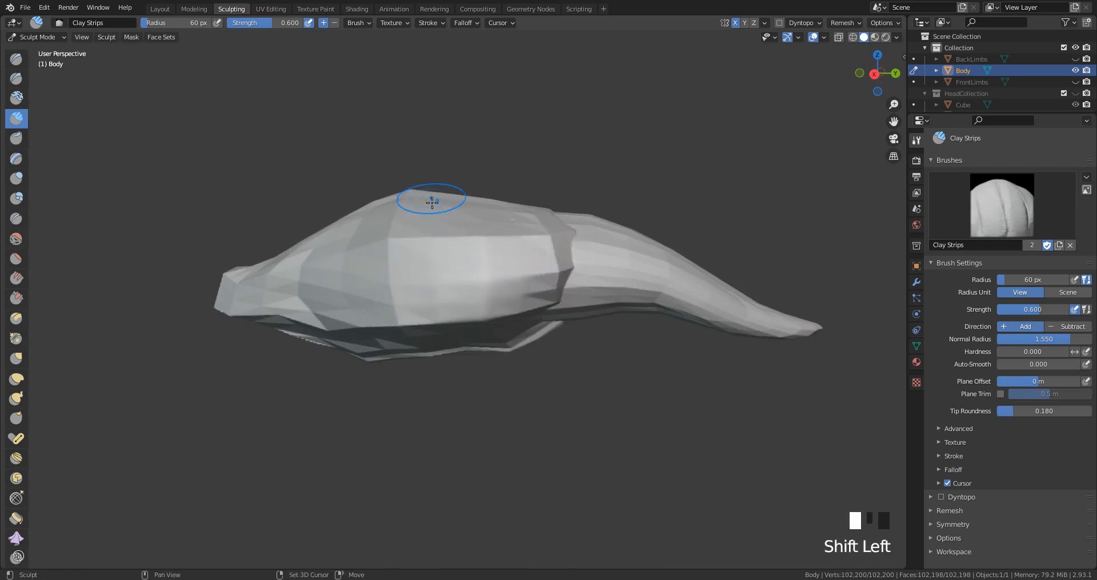
Step: Switch to the Smooth brush and raise its strength to 0.370
{"action": "key", "text": "shift+f"}
{"action": "left_click", "coordinate": [437, 203]}
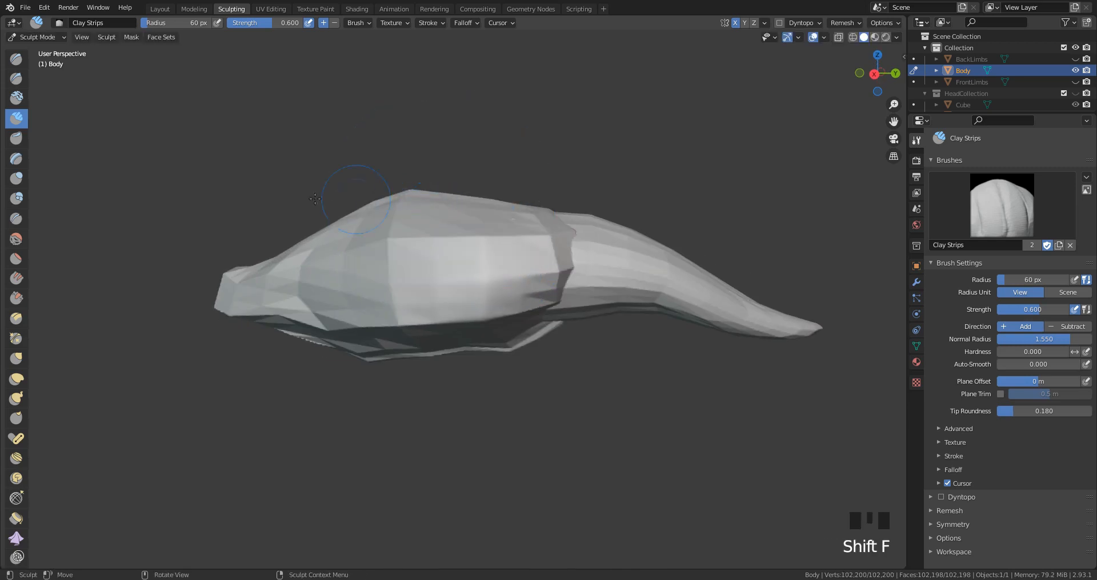
{"action": "left_click", "coordinate": [15, 239]}
{"action": "key", "text": "shift+f"}
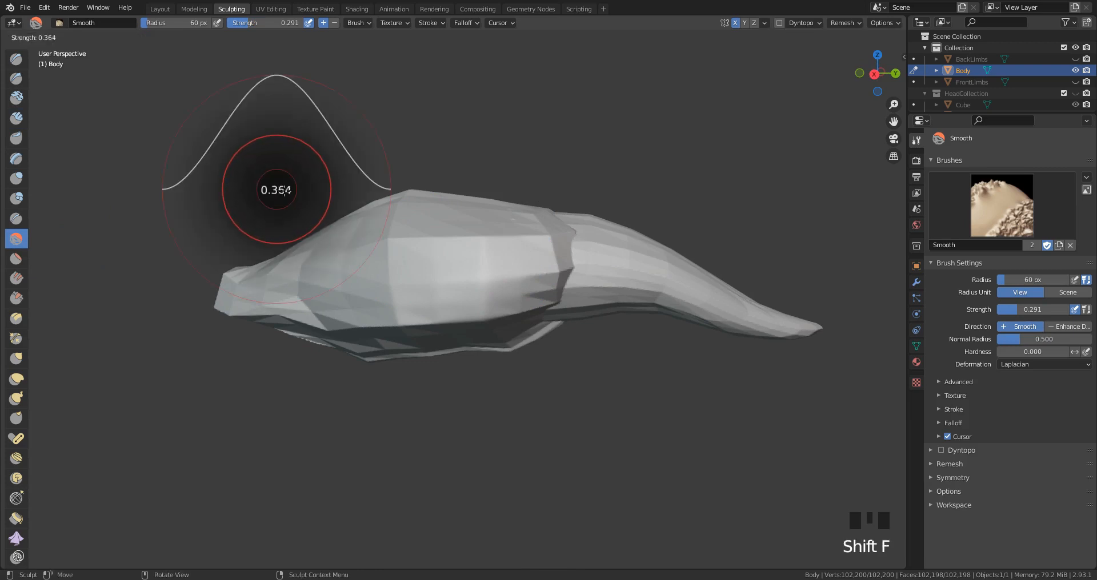
{"action": "left_click", "coordinate": [280, 191]}
Step: Smooth the facets on the rear flank and hip of the body, up to where the tail joins
{"action": "left_click_drag", "start_coordinate": [455, 298], "coordinate": [514, 252]}
{"action": "middle_click_drag", "start_coordinate": [514, 253], "coordinate": [494, 248]}
{"action": "left_click_drag", "start_coordinate": [495, 248], "coordinate": [501, 267]}
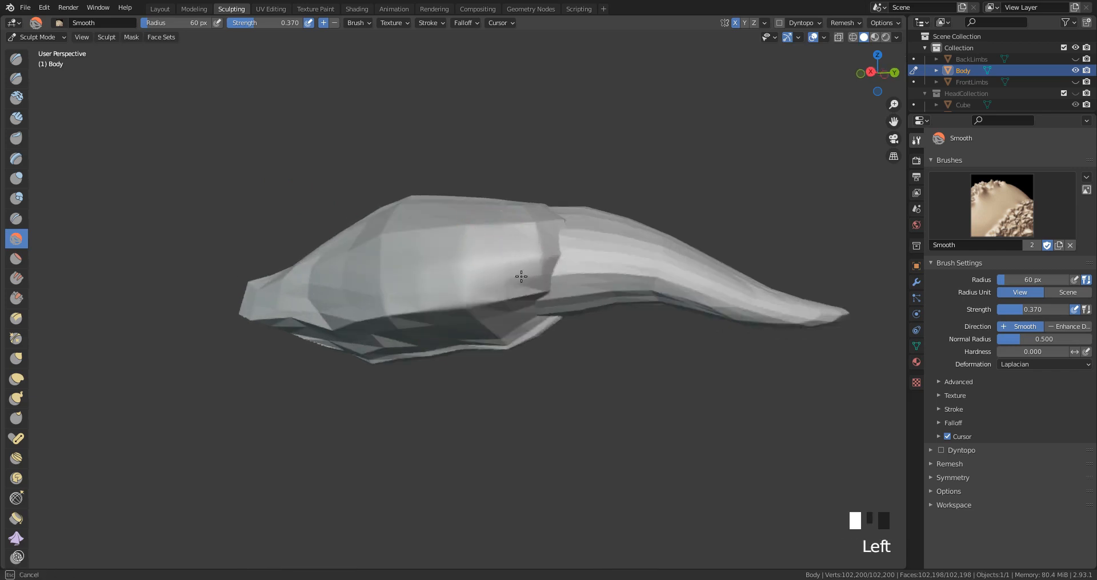
{"action": "middle_click_drag", "start_coordinate": [521, 276], "coordinate": [522, 294]}
{"action": "left_click_drag", "start_coordinate": [521, 293], "coordinate": [539, 265]}
{"action": "middle_click_drag", "start_coordinate": [551, 262], "coordinate": [537, 309]}
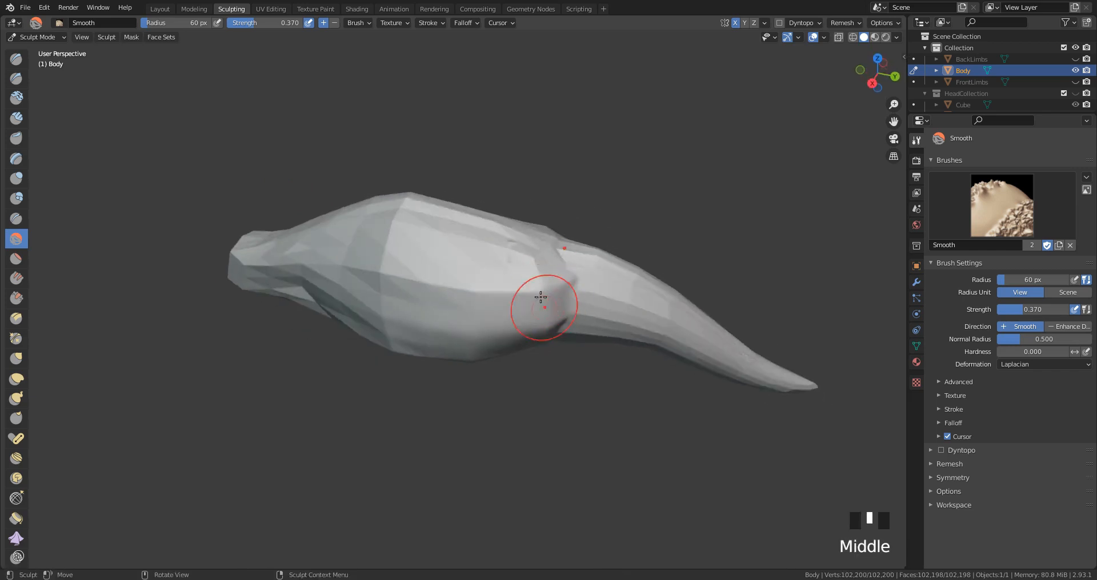
{"action": "left_click_drag", "start_coordinate": [535, 279], "coordinate": [536, 279]}
{"action": "left_click_drag", "start_coordinate": [444, 280], "coordinate": [444, 283]}
Step: Smooth the facets on the body's middle flank, working from the hip forward to the shoulder
{"action": "middle_click_drag", "start_coordinate": [443, 283], "coordinate": [441, 294]}
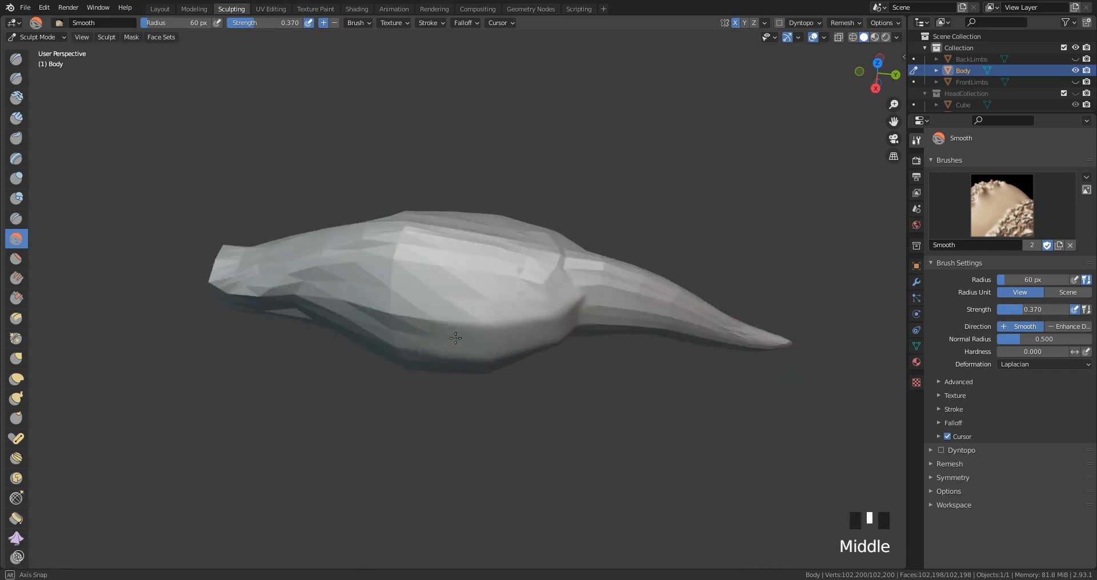
{"action": "mouse_move", "coordinate": [441, 294]}
{"action": "left_mouse_down"}
{"action": "mouse_move", "coordinate": [418, 315]}
{"action": "mouse_move", "coordinate": [424, 291]}
{"action": "left_mouse_up"}
{"action": "middle_click_drag", "start_coordinate": [423, 291], "coordinate": [461, 279]}
{"action": "left_click_drag", "start_coordinate": [460, 279], "coordinate": [411, 298]}
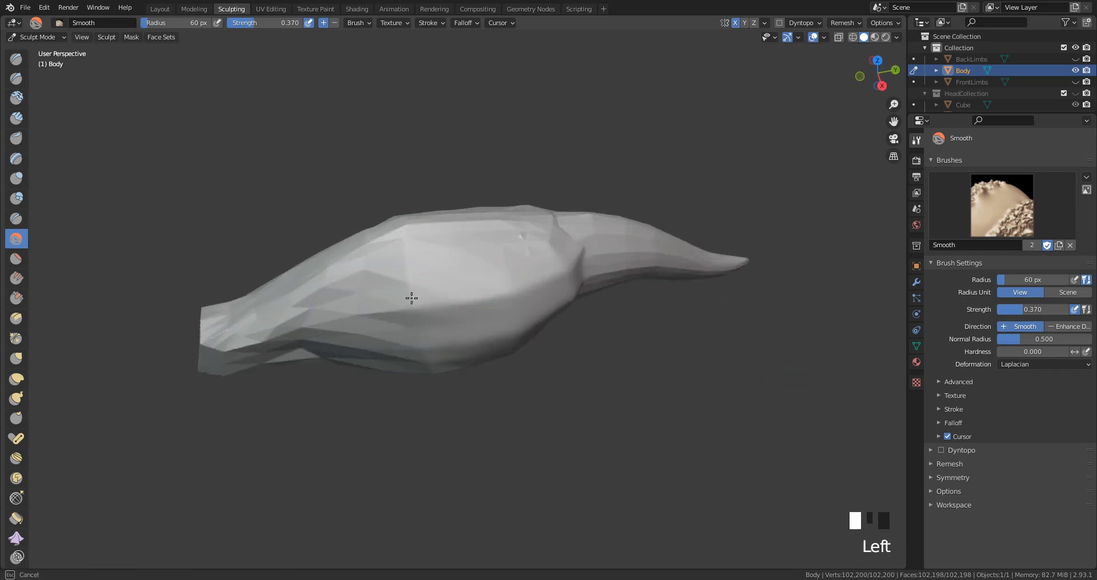
{"action": "middle_click_drag", "start_coordinate": [457, 275], "coordinate": [502, 257]}
{"action": "left_click_drag", "start_coordinate": [448, 293], "coordinate": [430, 329]}
{"action": "middle_click_drag", "start_coordinate": [430, 330], "coordinate": [417, 303]}
{"action": "left_click_drag", "start_coordinate": [416, 303], "coordinate": [415, 302]}
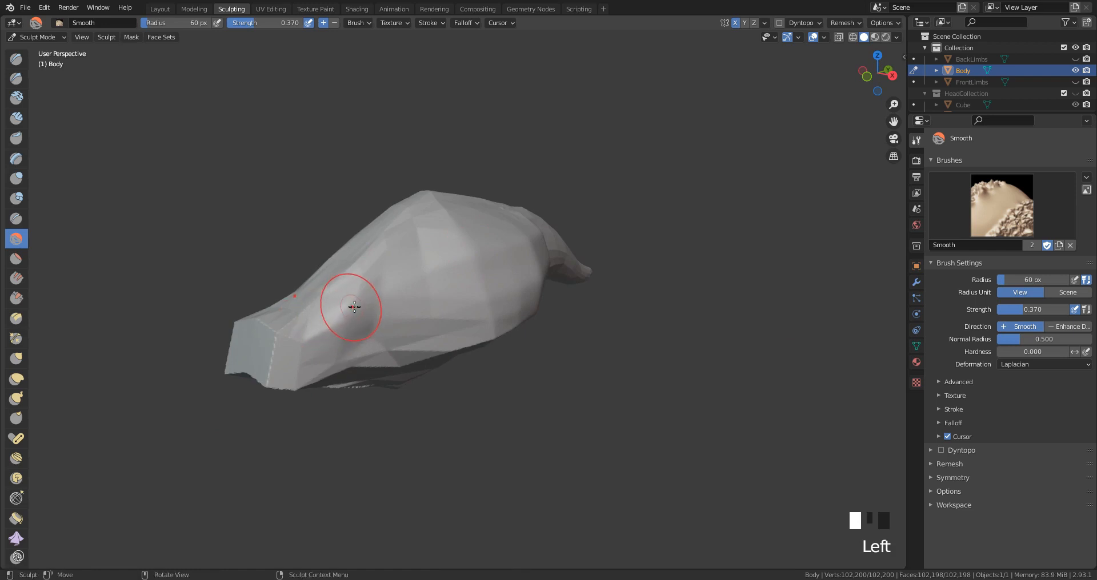
Step: Reduce the Smooth brush's radius to 52 px and soften the facets where the shoulder meets the neck
{"action": "key", "text": "f"}
{"action": "left_click", "coordinate": [318, 345]}
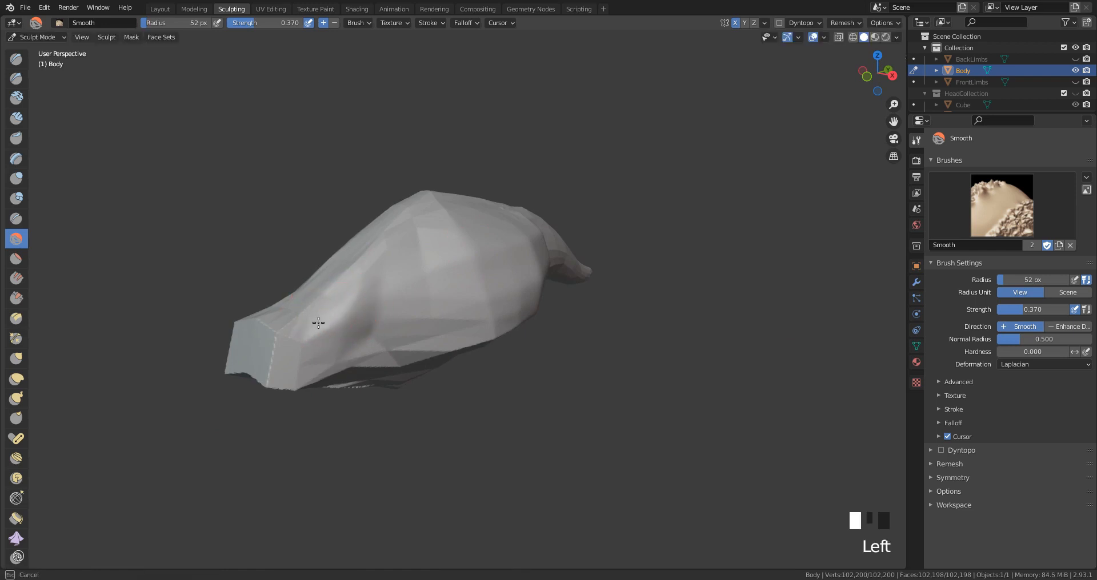
{"action": "left_click_drag", "start_coordinate": [318, 323], "coordinate": [316, 323]}
{"action": "middle_click_drag", "start_coordinate": [316, 322], "coordinate": [311, 295]}
{"action": "left_click_drag", "start_coordinate": [310, 295], "coordinate": [294, 285]}
{"action": "middle_click_drag", "start_coordinate": [295, 285], "coordinate": [298, 215]}
{"action": "mouse_move", "coordinate": [284, 210]}
{"action": "left_mouse_down"}
{"action": "mouse_move", "coordinate": [259, 208]}
{"action": "mouse_move", "coordinate": [274, 220]}
{"action": "left_mouse_up"}
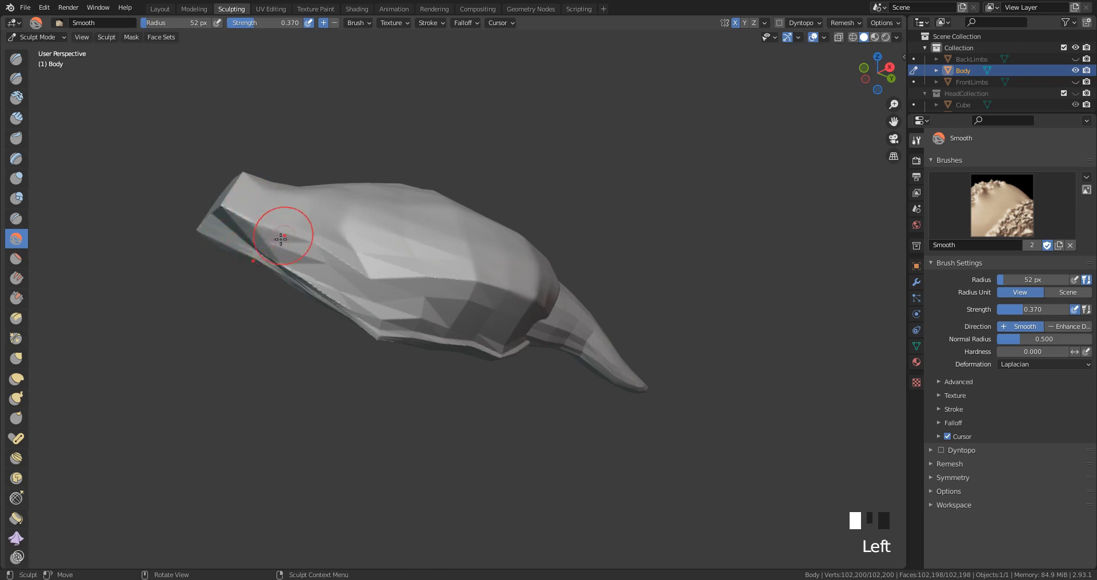
{"action": "mouse_move", "coordinate": [280, 239]}
{"action": "middle_mouse_down"}
{"action": "mouse_move", "coordinate": [252, 267]}
{"action": "mouse_move", "coordinate": [265, 247]}
{"action": "middle_mouse_up"}
{"action": "mouse_move", "coordinate": [362, 264]}
{"action": "middle_mouse_down"}
{"action": "mouse_move", "coordinate": [350, 376]}
{"action": "mouse_move", "coordinate": [355, 257]}
{"action": "mouse_move", "coordinate": [490, 232]}
{"action": "mouse_move", "coordinate": [438, 198]}
{"action": "mouse_move", "coordinate": [422, 223]}
{"action": "mouse_move", "coordinate": [391, 233]}
{"action": "mouse_move", "coordinate": [418, 236]}
{"action": "mouse_move", "coordinate": [368, 276]}
{"action": "middle_mouse_up"}
{"action": "left_click_drag", "start_coordinate": [404, 279], "coordinate": [413, 311]}
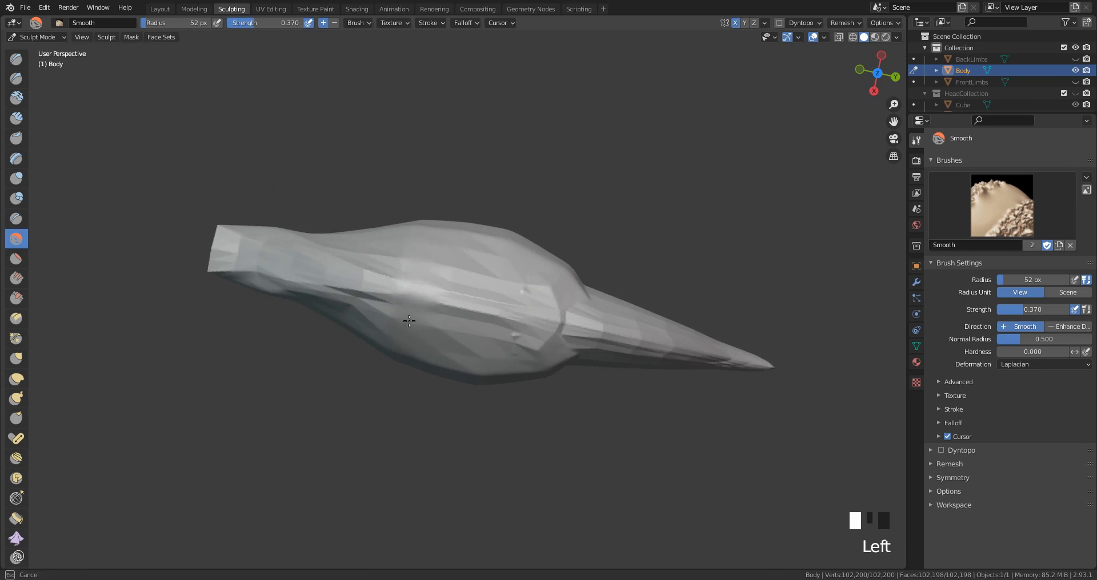
{"action": "left_click_drag", "start_coordinate": [491, 282], "coordinate": [533, 278]}
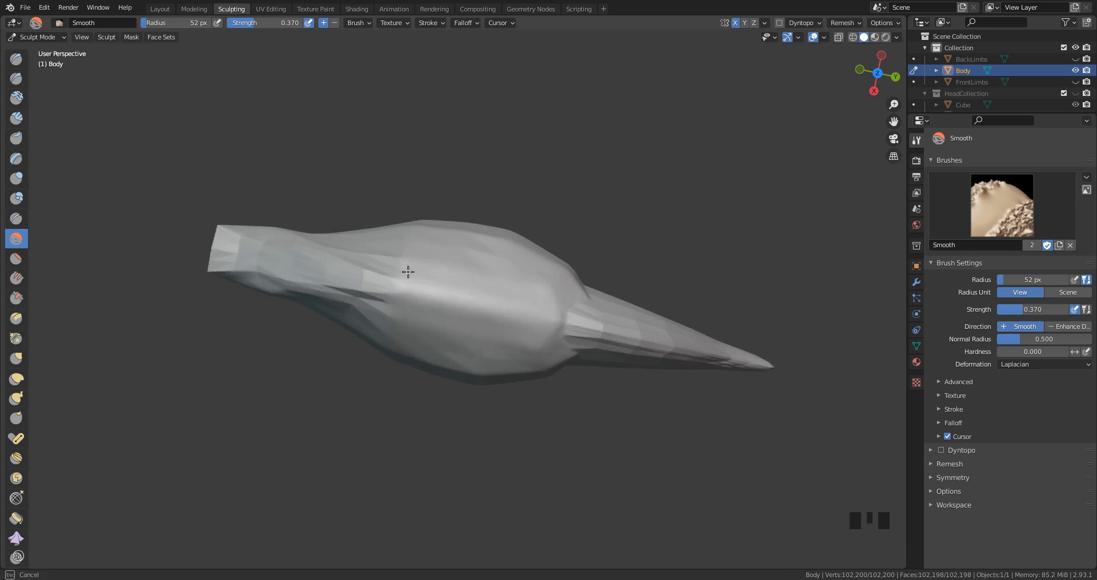
{"action": "middle_click_drag", "start_coordinate": [407, 272], "coordinate": [383, 245]}
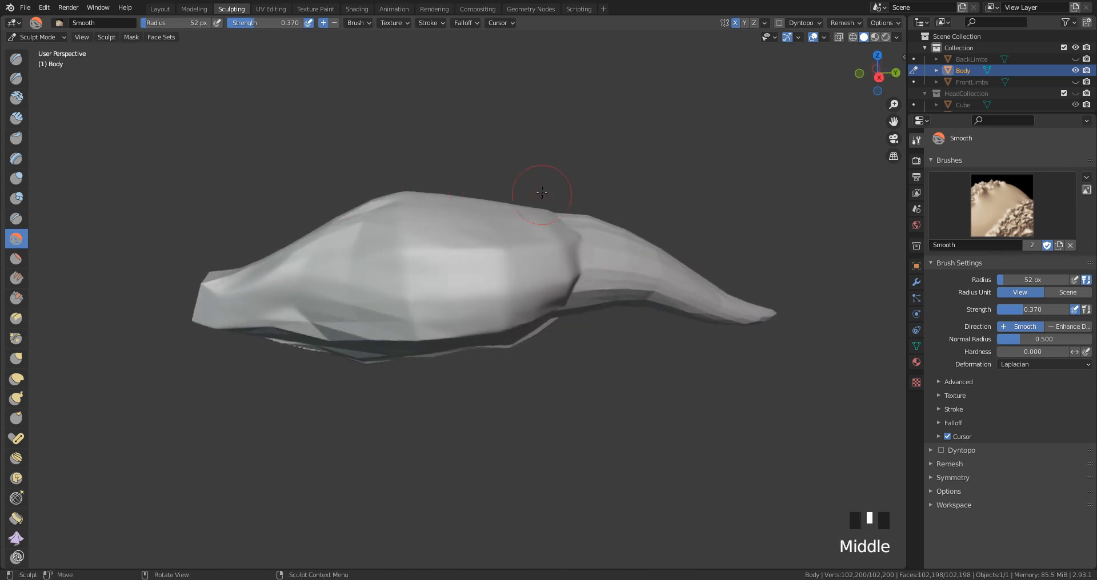
{"action": "key", "text": "ctrl+z"}
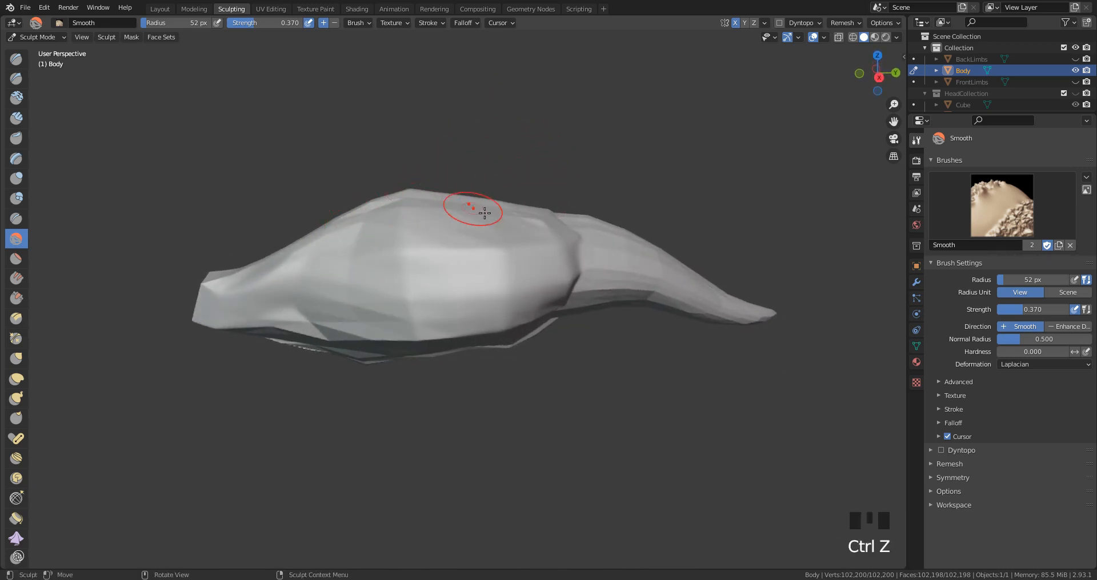
Step: Smooth the upper flank from the shoulder along the side of the back, keeping the strokes beside the spine ridge
{"action": "middle_click_drag", "start_coordinate": [558, 232], "coordinate": [356, 243]}
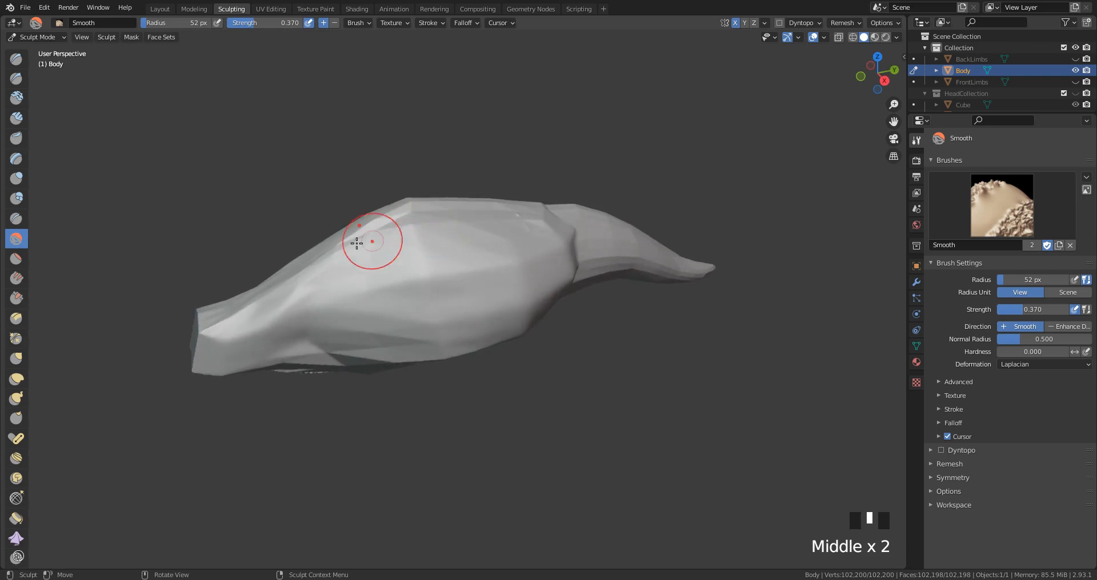
{"action": "left_click_drag", "start_coordinate": [338, 267], "coordinate": [430, 205]}
{"action": "mouse_move", "coordinate": [354, 247]}
{"action": "left_mouse_down"}
{"action": "mouse_move", "coordinate": [404, 215]}
{"action": "mouse_move", "coordinate": [469, 218]}
{"action": "left_mouse_up"}
{"action": "left_click_drag", "start_coordinate": [380, 245], "coordinate": [398, 232]}
{"action": "middle_click_drag", "start_coordinate": [397, 232], "coordinate": [450, 226]}
{"action": "mouse_move", "coordinate": [451, 225]}
{"action": "left_mouse_down"}
{"action": "mouse_move", "coordinate": [423, 242]}
{"action": "mouse_move", "coordinate": [436, 227]}
{"action": "left_mouse_up"}
{"action": "middle_click_drag", "start_coordinate": [436, 227], "coordinate": [384, 221]}
{"action": "left_click_drag", "start_coordinate": [384, 221], "coordinate": [458, 201]}
{"action": "middle_click_drag", "start_coordinate": [423, 209], "coordinate": [453, 253]}
Step: Smooth the facets on the back beside the spine ridge, between the neck and the tail base
{"action": "left_click_drag", "start_coordinate": [453, 253], "coordinate": [456, 254]}
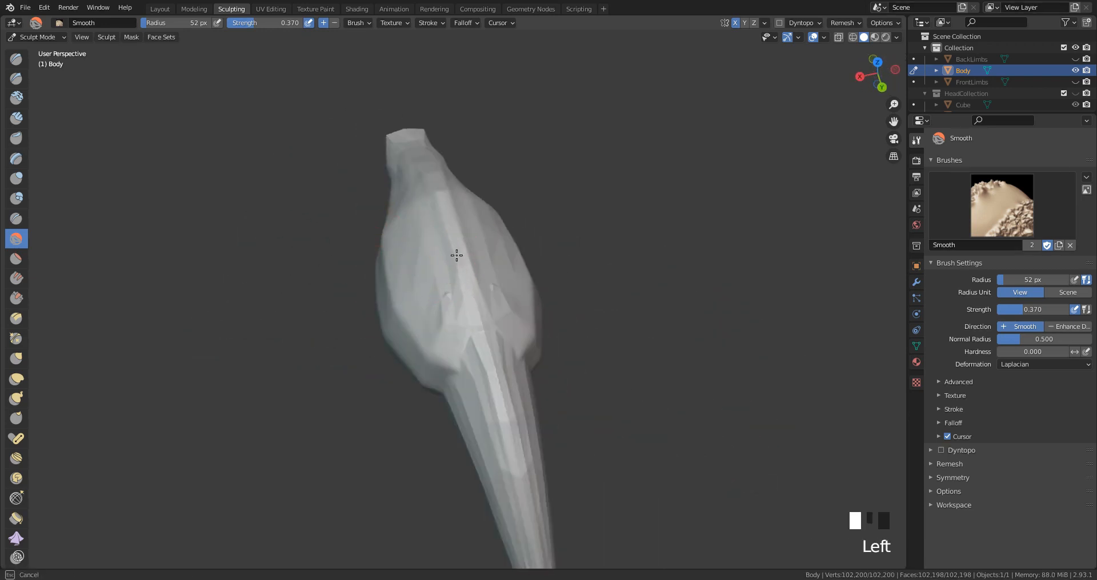
{"action": "middle_click_drag", "start_coordinate": [455, 255], "coordinate": [465, 320]}
{"action": "left_click_drag", "start_coordinate": [465, 320], "coordinate": [455, 291]}
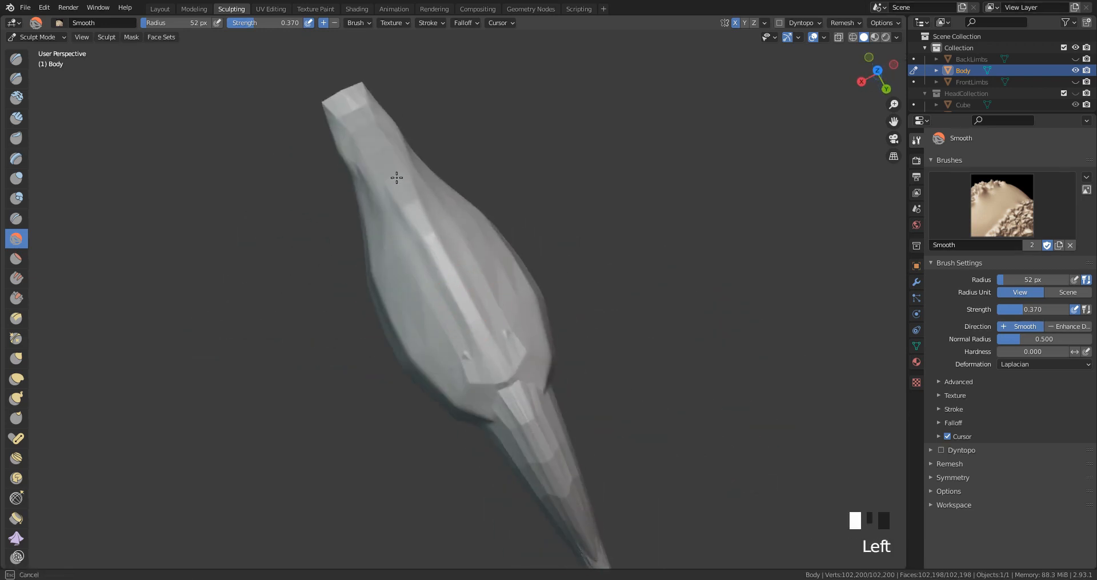
{"action": "middle_click_drag", "start_coordinate": [420, 245], "coordinate": [434, 240]}
{"action": "left_click_drag", "start_coordinate": [434, 239], "coordinate": [459, 241]}
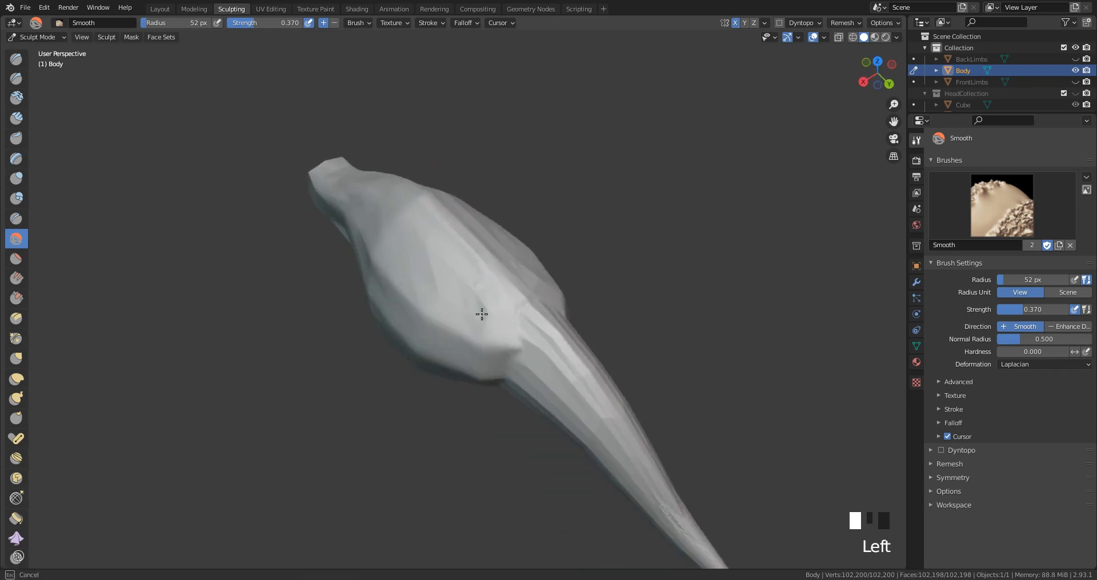
Step: Reduce the brush radius to 38 px and smooth the small bumps and facets on the rear of the back
{"action": "key", "text": "f"}
{"action": "left_click", "coordinate": [460, 282]}
{"action": "left_click_drag", "start_coordinate": [412, 300], "coordinate": [421, 302]}
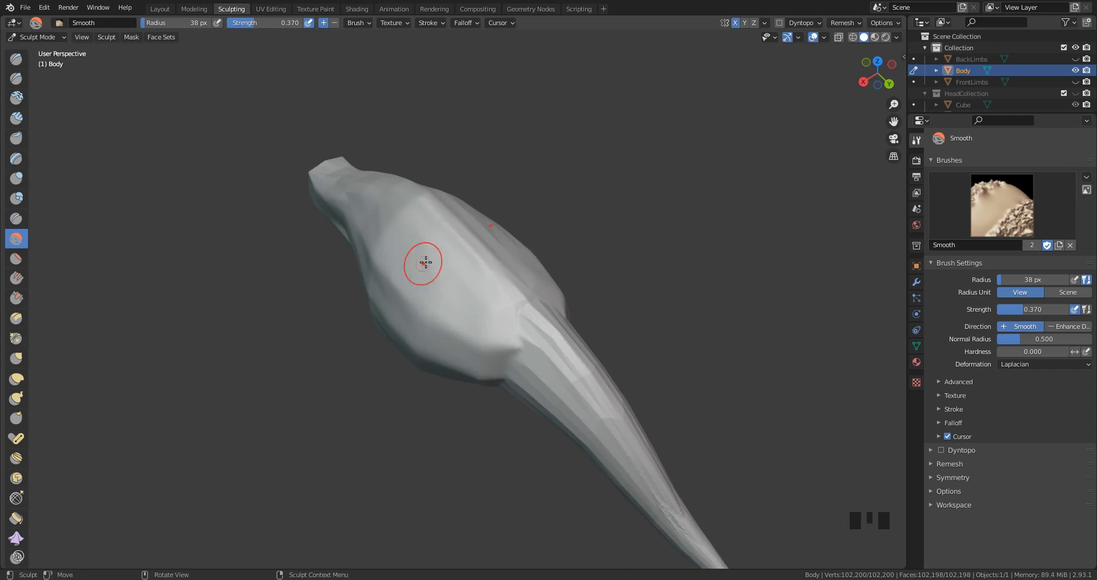
{"action": "middle_click_drag", "start_coordinate": [421, 259], "coordinate": [478, 269]}
{"action": "left_click_drag", "start_coordinate": [478, 269], "coordinate": [484, 276]}
{"action": "mouse_move", "coordinate": [484, 275]}
{"action": "middle_mouse_down"}
{"action": "mouse_move", "coordinate": [453, 254]}
{"action": "mouse_move", "coordinate": [472, 269]}
{"action": "mouse_move", "coordinate": [455, 265]}
{"action": "mouse_move", "coordinate": [446, 287]}
{"action": "mouse_move", "coordinate": [456, 278]}
{"action": "middle_mouse_up"}
{"action": "left_click_drag", "start_coordinate": [455, 278], "coordinate": [416, 299]}
Step: Set the brush radius back to 52 px and smooth the lower shoulder and the underside of the neck
{"action": "mouse_move", "coordinate": [416, 299]}
{"action": "middle_mouse_down"}
{"action": "mouse_move", "coordinate": [441, 311]}
{"action": "mouse_move", "coordinate": [397, 239]}
{"action": "middle_mouse_up"}
{"action": "key", "text": "f"}
{"action": "left_click", "coordinate": [394, 260]}
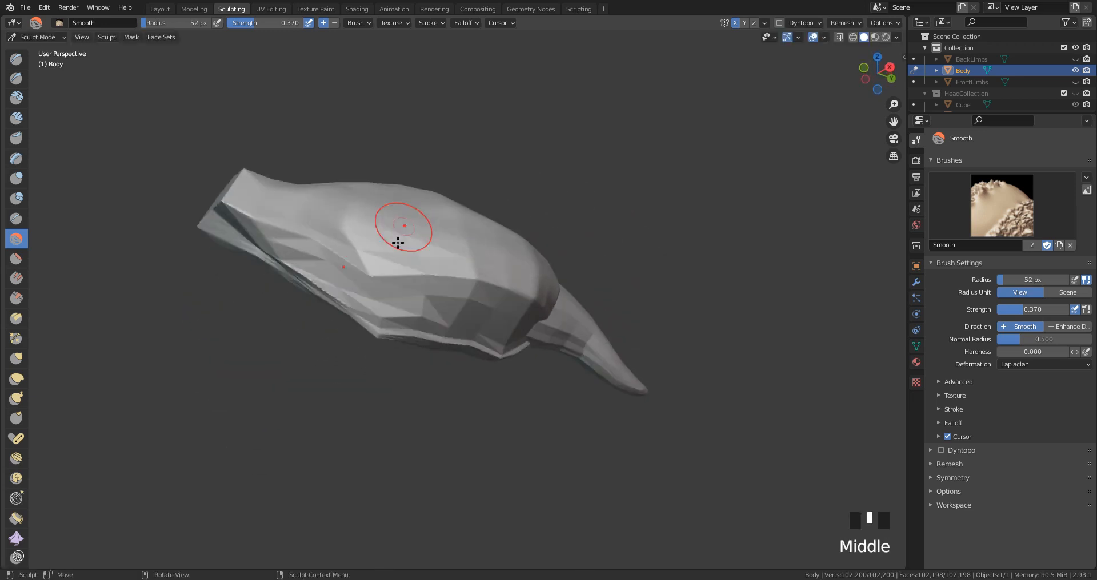
{"action": "left_click_drag", "start_coordinate": [384, 244], "coordinate": [384, 244]}
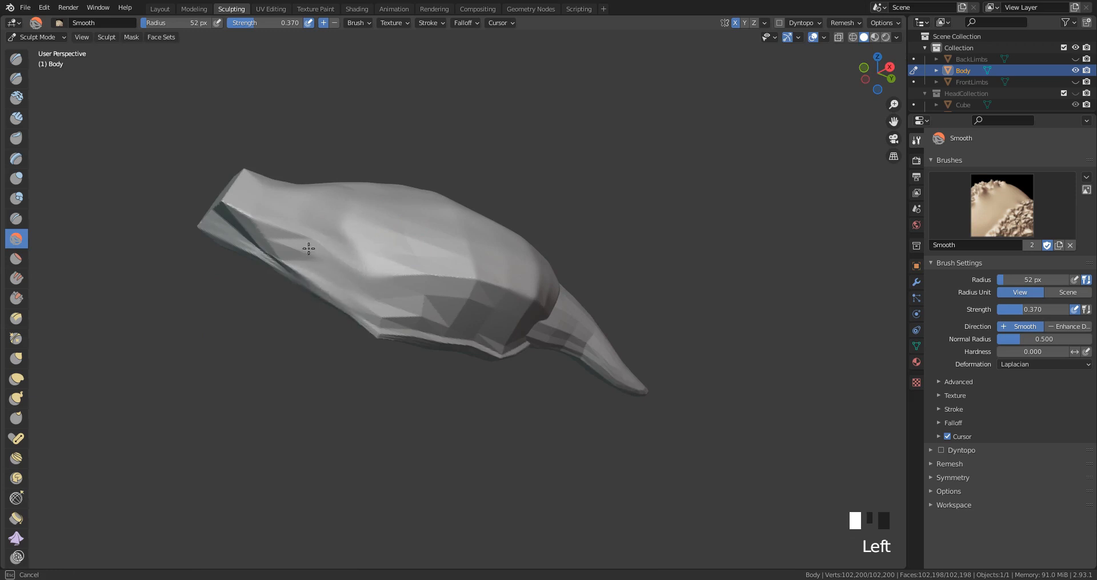
{"action": "left_click_drag", "start_coordinate": [259, 267], "coordinate": [230, 263]}
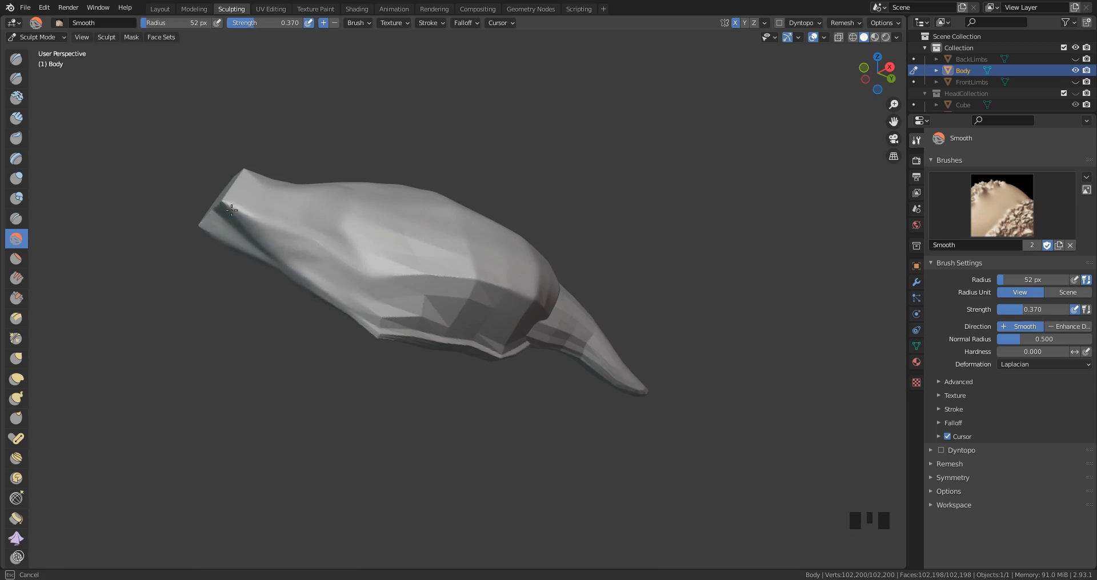
Step: Soften the sharp edges around the flat cut end of the neck
{"action": "middle_click_drag", "start_coordinate": [231, 211], "coordinate": [275, 317]}
{"action": "left_click_drag", "start_coordinate": [276, 317], "coordinate": [275, 317]}
{"action": "left_click_drag", "start_coordinate": [242, 359], "coordinate": [244, 311]}
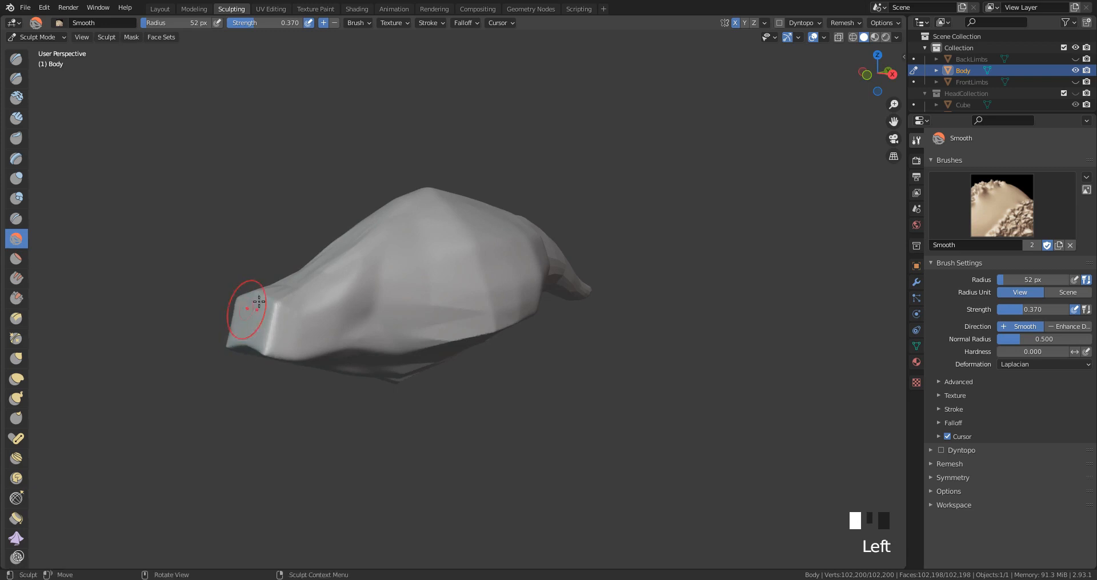
{"action": "middle_click_drag", "start_coordinate": [244, 310], "coordinate": [537, 172]}
{"action": "left_click_drag", "start_coordinate": [538, 164], "coordinate": [533, 166]}
Step: Raise the Smooth brush's strength to 0.527 and round off the neck's cut end from several sides
{"action": "mouse_move", "coordinate": [533, 167]}
{"action": "middle_mouse_down"}
{"action": "mouse_move", "coordinate": [543, 271]}
{"action": "mouse_move", "coordinate": [600, 135]}
{"action": "middle_mouse_up"}
{"action": "key", "text": "shift+f"}
{"action": "left_click", "coordinate": [579, 273]}
{"action": "left_click_drag", "start_coordinate": [600, 135], "coordinate": [585, 153]}
{"action": "middle_click_drag", "start_coordinate": [584, 154], "coordinate": [601, 229]}
{"action": "left_click_drag", "start_coordinate": [601, 229], "coordinate": [623, 211]}
{"action": "middle_click_drag", "start_coordinate": [622, 211], "coordinate": [632, 303]}
{"action": "left_click_drag", "start_coordinate": [632, 303], "coordinate": [632, 303]}
Step: Remesh the body with a voxel size of 0.01 m
{"action": "middle_click_drag", "start_coordinate": [632, 303], "coordinate": [339, 229]}
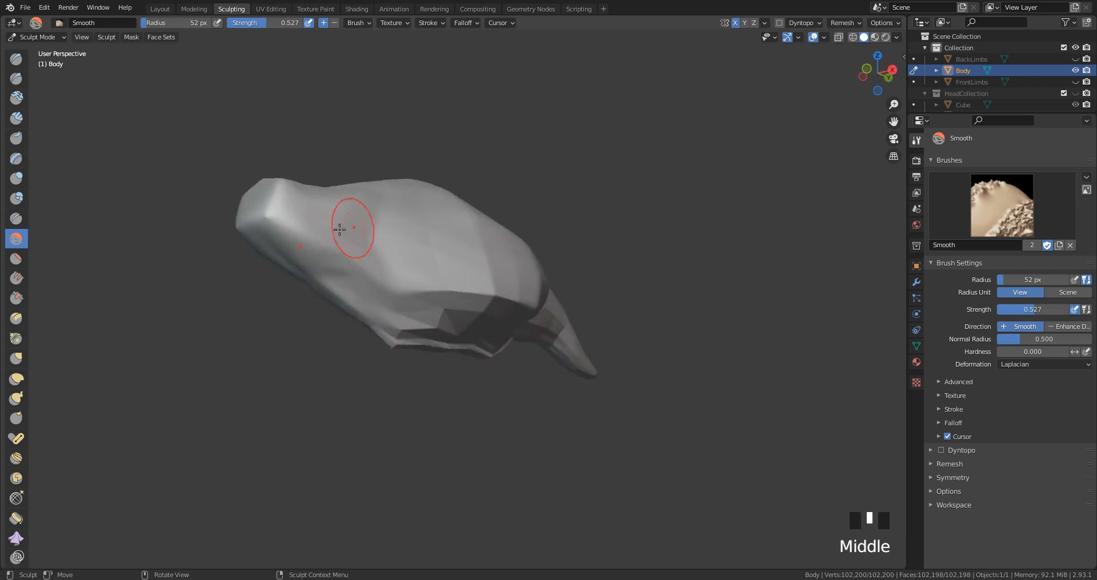
{"action": "left_click", "coordinate": [849, 23]}
{"action": "left_click", "coordinate": [832, 135]}
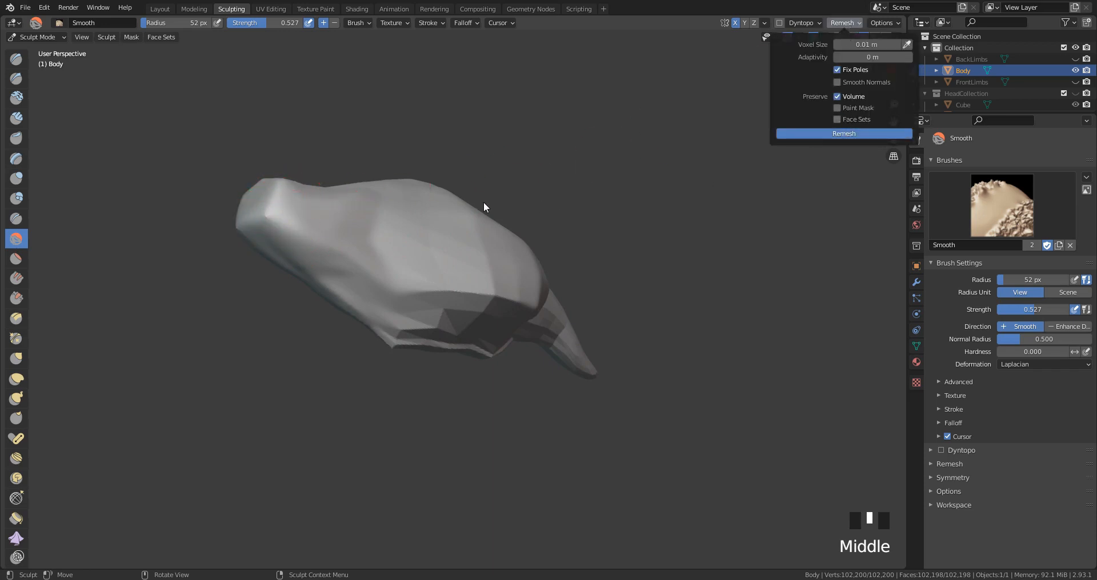
Step: Smooth the remaining edges on the front and sides of the neck end into a rounded tip
{"action": "mouse_move", "coordinate": [274, 216]}
{"action": "left_mouse_down"}
{"action": "mouse_move", "coordinate": [258, 235]}
{"action": "mouse_move", "coordinate": [280, 208]}
{"action": "left_mouse_up"}
{"action": "middle_click_drag", "start_coordinate": [273, 234], "coordinate": [249, 277]}
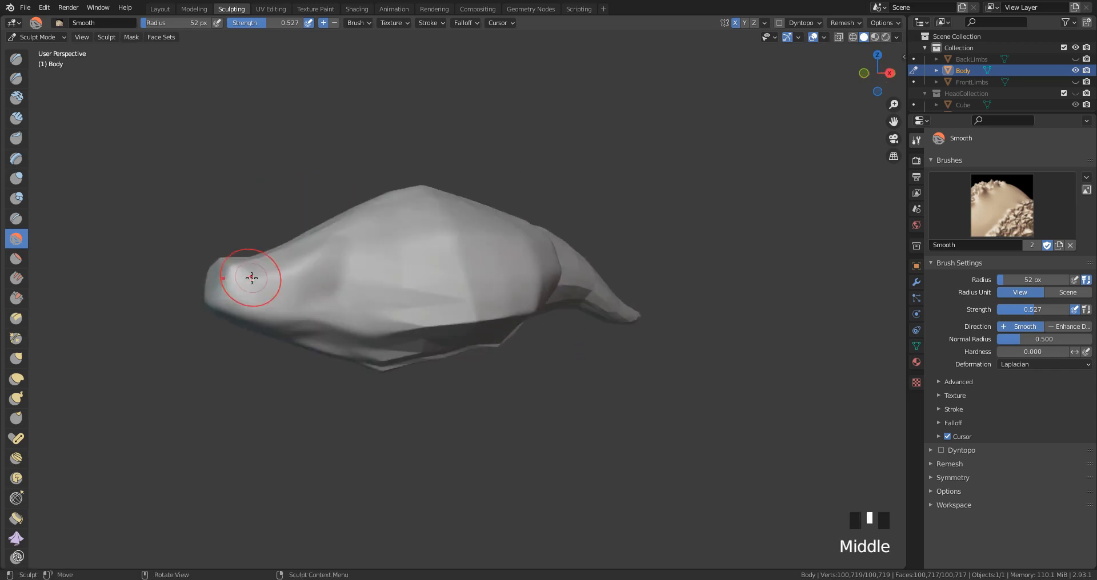
{"action": "mouse_move", "coordinate": [231, 298]}
{"action": "left_mouse_down"}
{"action": "mouse_move", "coordinate": [223, 300]}
{"action": "mouse_move", "coordinate": [223, 272]}
{"action": "left_mouse_up"}
{"action": "mouse_move", "coordinate": [223, 273]}
{"action": "middle_mouse_down"}
{"action": "mouse_move", "coordinate": [238, 289]}
{"action": "mouse_move", "coordinate": [223, 346]}
{"action": "middle_mouse_up"}
{"action": "left_click_drag", "start_coordinate": [239, 392], "coordinate": [219, 385]}
{"action": "middle_click_drag", "start_coordinate": [219, 385], "coordinate": [197, 323]}
{"action": "left_click_drag", "start_coordinate": [216, 311], "coordinate": [231, 302]}
Step: Smooth the facets on the lower flank and belly, from the neck back to the hip and tail joint
{"action": "middle_click_drag", "start_coordinate": [295, 289], "coordinate": [270, 260]}
{"action": "mouse_move", "coordinate": [269, 286]}
{"action": "left_mouse_down"}
{"action": "mouse_move", "coordinate": [259, 322]}
{"action": "mouse_move", "coordinate": [281, 293]}
{"action": "left_mouse_up"}
{"action": "middle_click_drag", "start_coordinate": [281, 293], "coordinate": [286, 240]}
{"action": "left_click_drag", "start_coordinate": [292, 257], "coordinate": [310, 310]}
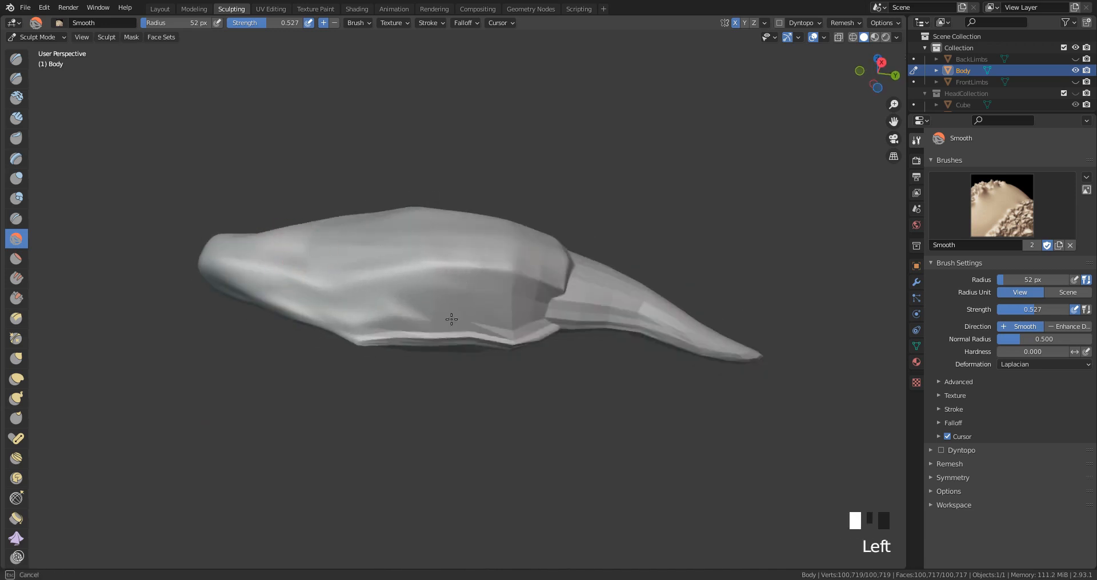
{"action": "middle_click_drag", "start_coordinate": [498, 253], "coordinate": [502, 252]}
{"action": "left_click_drag", "start_coordinate": [502, 252], "coordinate": [526, 259]}
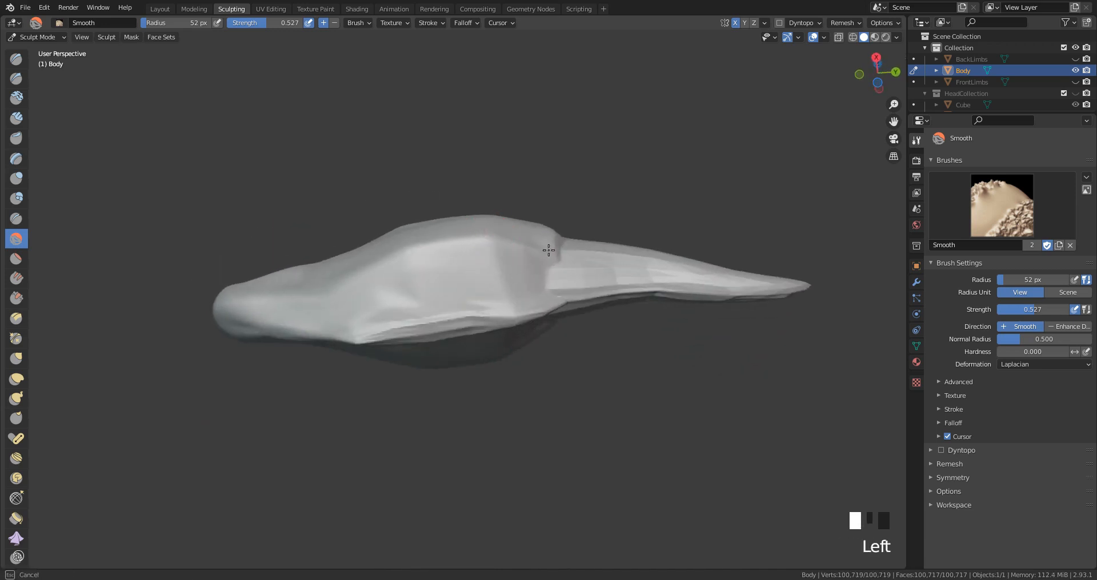
{"action": "middle_click_drag", "start_coordinate": [529, 247], "coordinate": [516, 326]}
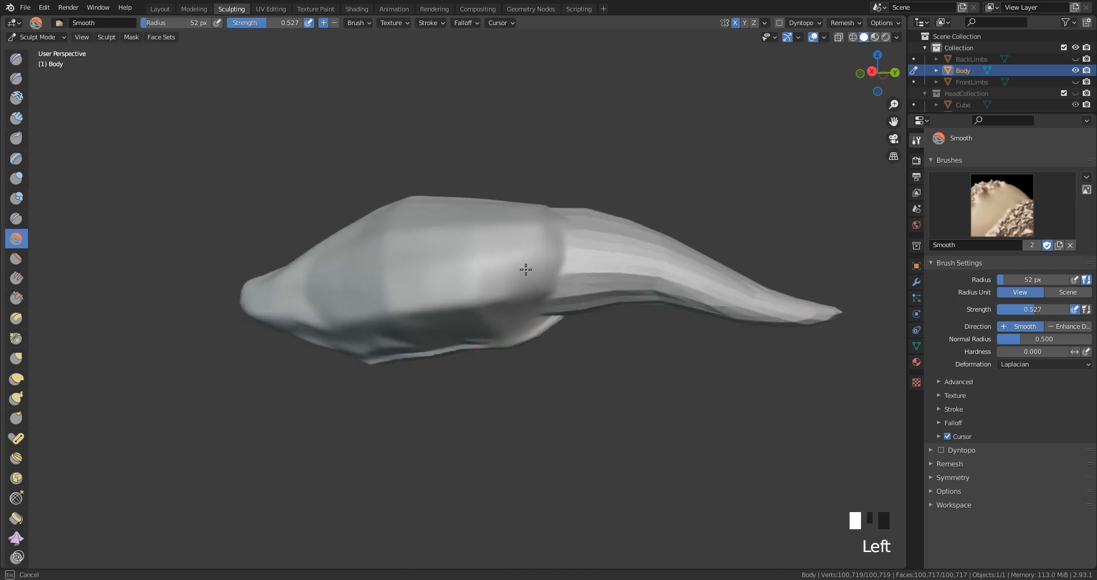
Step: Smooth the remaining hard facet edges across the shoulder and middle flank
{"action": "middle_click_drag", "start_coordinate": [462, 254], "coordinate": [514, 278]}
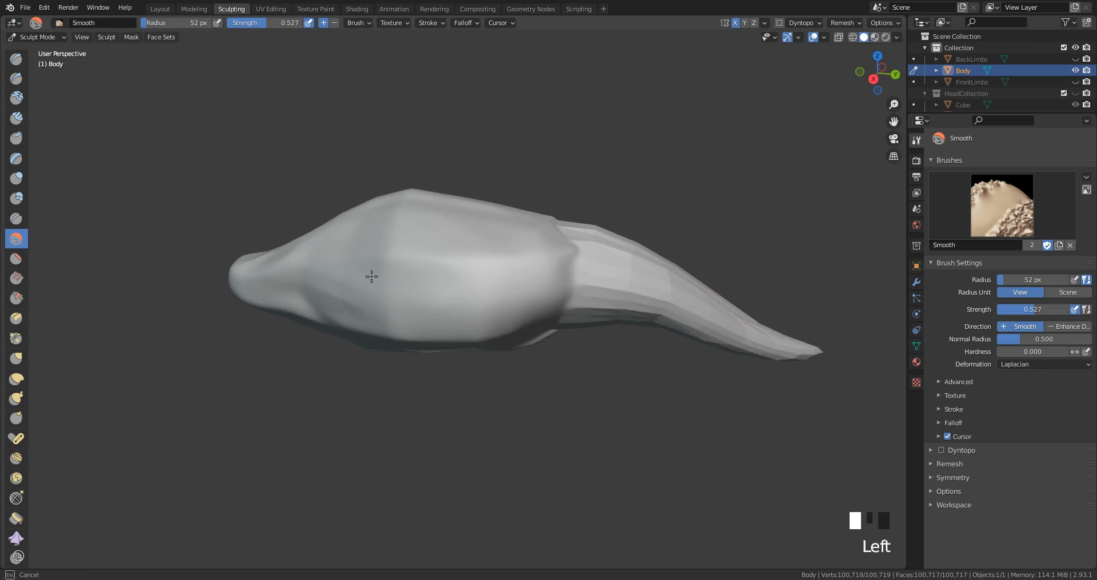
{"action": "left_click_drag", "start_coordinate": [371, 276], "coordinate": [329, 303]}
{"action": "middle_click_drag", "start_coordinate": [377, 287], "coordinate": [399, 311]}
{"action": "left_click_drag", "start_coordinate": [423, 281], "coordinate": [427, 330]}
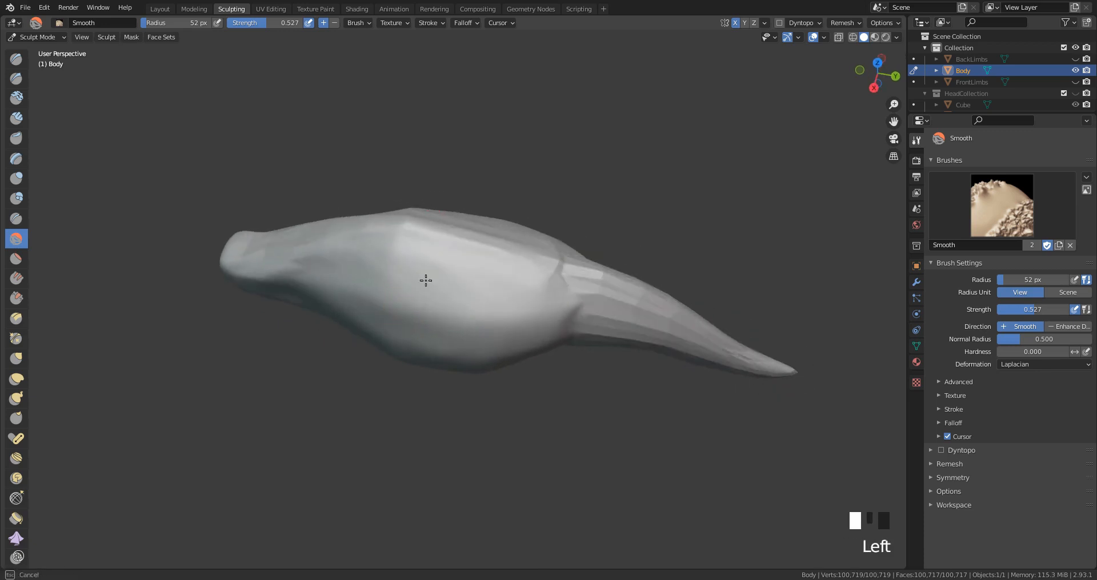
Step: Soften the side of the neck and the upper flank, and continue smoothing toward the hip
{"action": "middle_click_drag", "start_coordinate": [360, 274], "coordinate": [328, 328]}
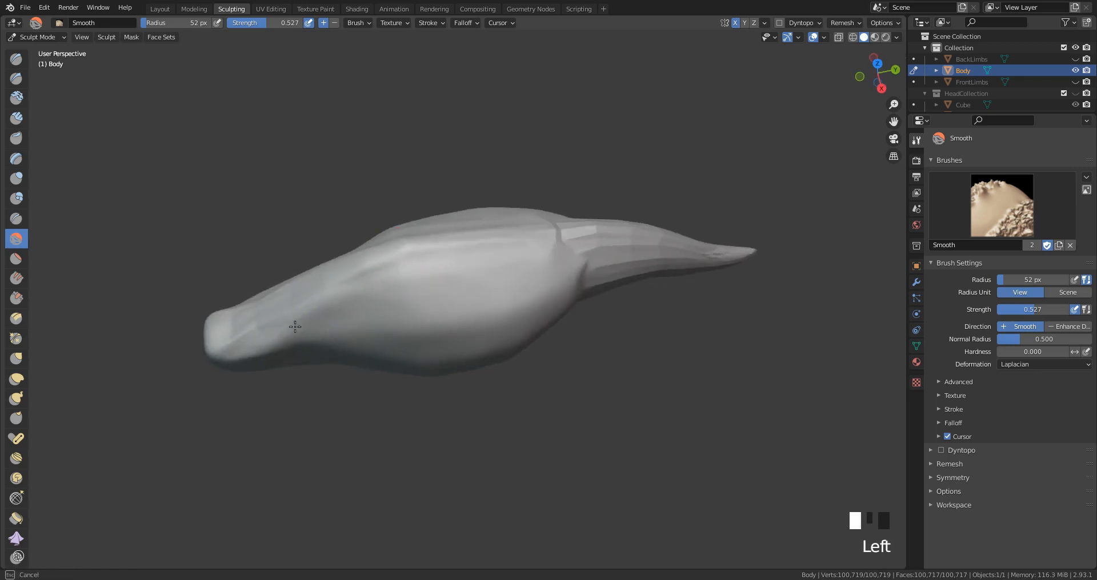
{"action": "left_click_drag", "start_coordinate": [265, 357], "coordinate": [238, 352]}
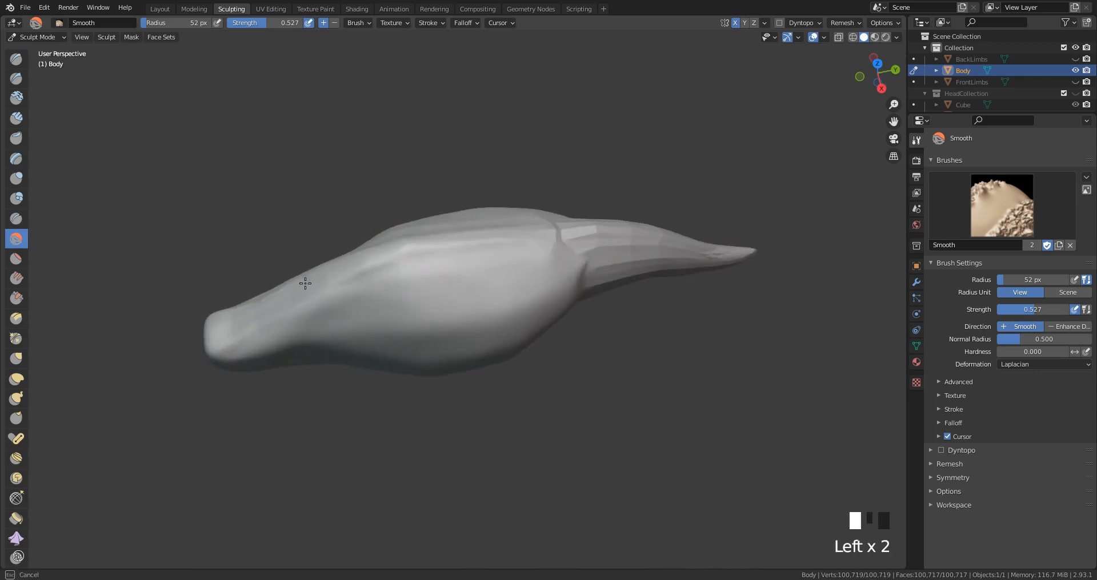
{"action": "left_click_drag", "start_coordinate": [435, 267], "coordinate": [396, 307]}
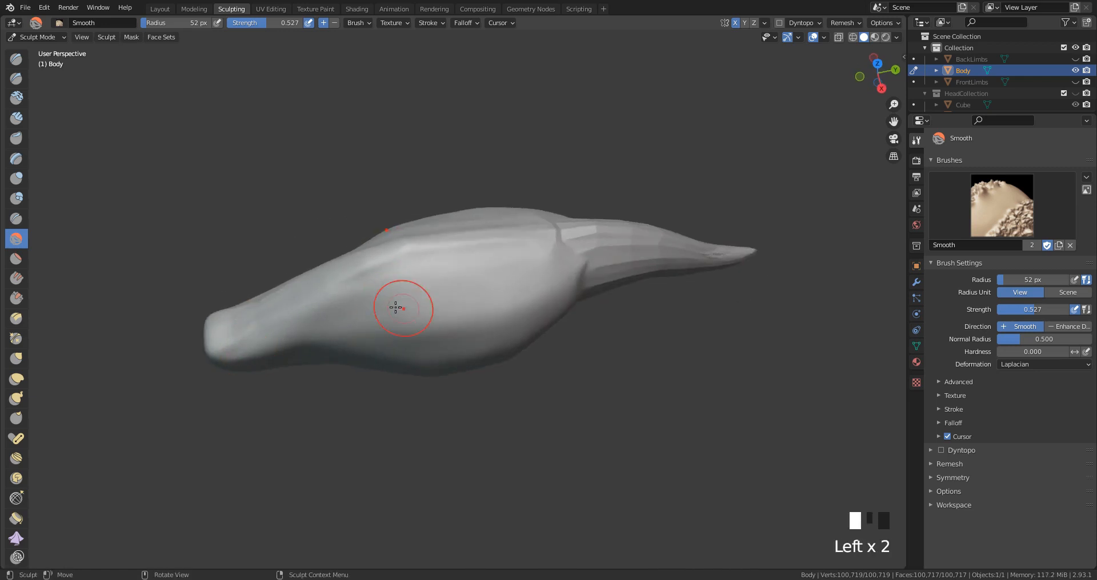
{"action": "middle_click_drag", "start_coordinate": [396, 307], "coordinate": [368, 274]}
{"action": "left_click_drag", "start_coordinate": [498, 254], "coordinate": [518, 281]}
Step: Blend the crease between the hip and the tail base, and smooth the facets along the side of the tail
{"action": "mouse_move", "coordinate": [518, 281]}
{"action": "middle_mouse_down"}
{"action": "mouse_move", "coordinate": [483, 249]}
{"action": "mouse_move", "coordinate": [430, 245]}
{"action": "middle_mouse_up"}
{"action": "left_click_drag", "start_coordinate": [503, 263], "coordinate": [495, 264]}
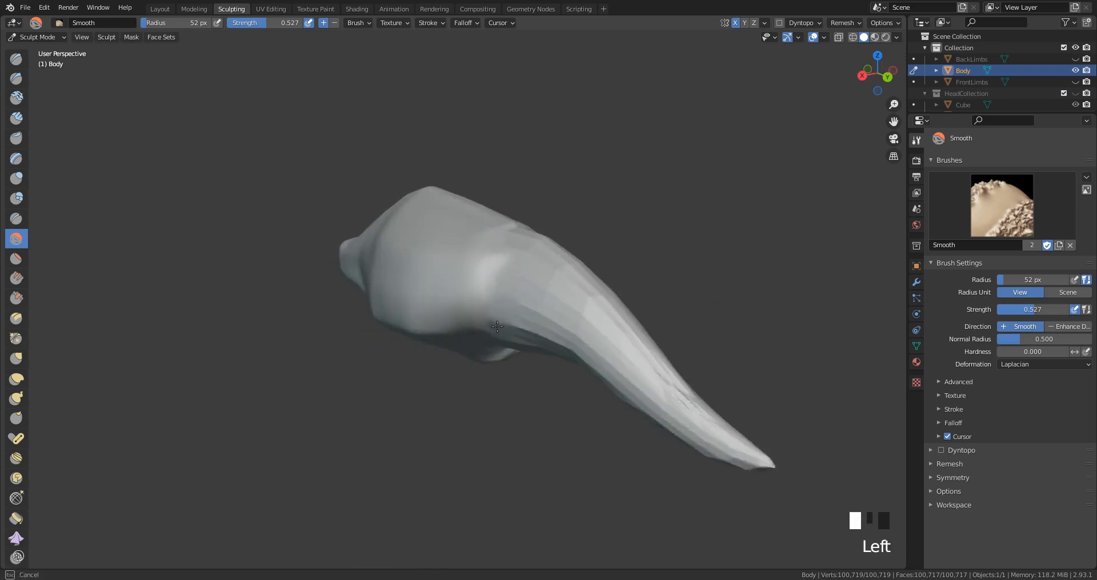
{"action": "middle_click_drag", "start_coordinate": [505, 318], "coordinate": [570, 227]}
{"action": "left_click_drag", "start_coordinate": [570, 228], "coordinate": [570, 241]}
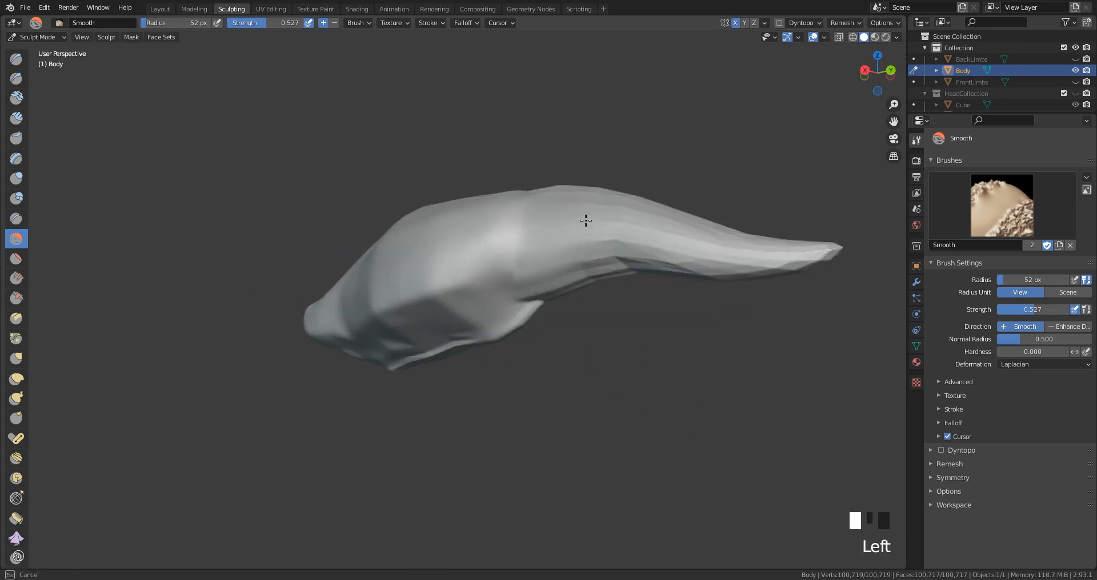
{"action": "middle_click_drag", "start_coordinate": [632, 240], "coordinate": [559, 253]}
{"action": "left_click_drag", "start_coordinate": [559, 254], "coordinate": [559, 253]}
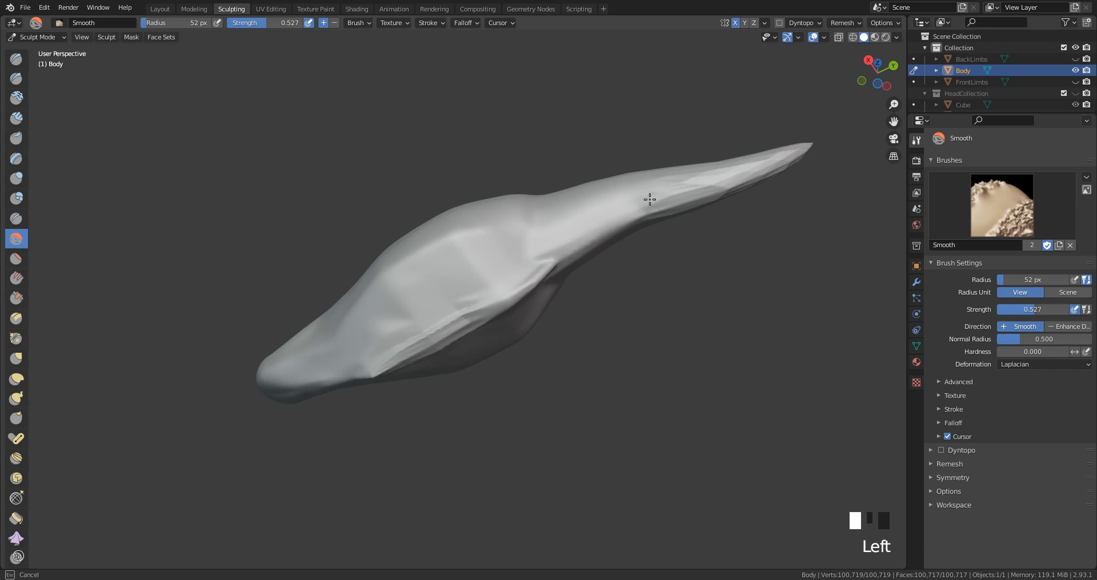
{"action": "middle_click_drag", "start_coordinate": [711, 180], "coordinate": [670, 345]}
{"action": "left_click_drag", "start_coordinate": [670, 345], "coordinate": [670, 345]}
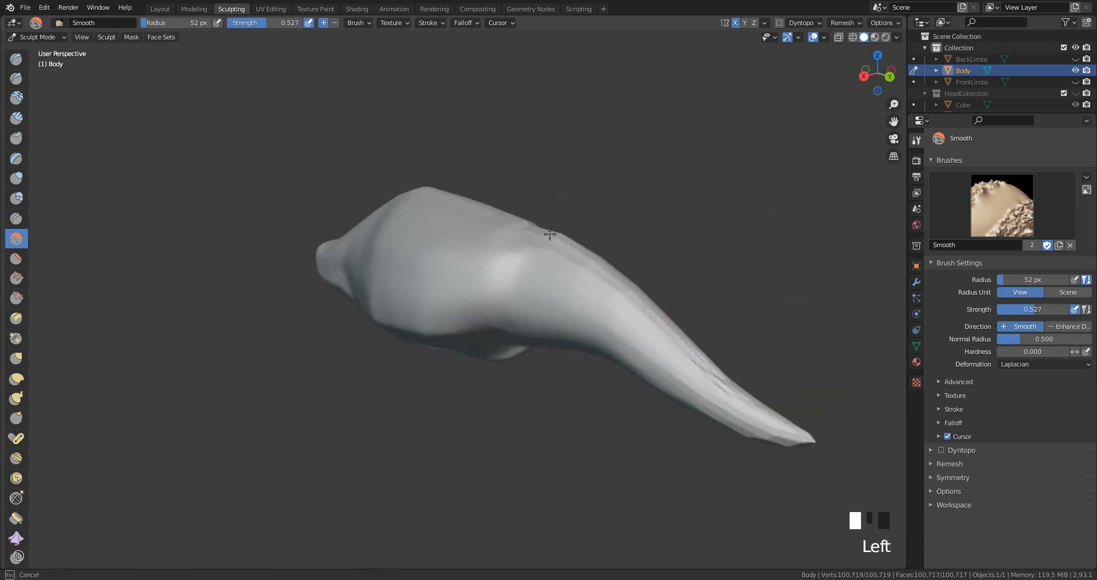
Step: Smooth the tail's other side from its tip toward the base
{"action": "middle_click_drag", "start_coordinate": [612, 311], "coordinate": [257, 260], "text": "shift"}
{"action": "left_click", "coordinate": [463, 262]}
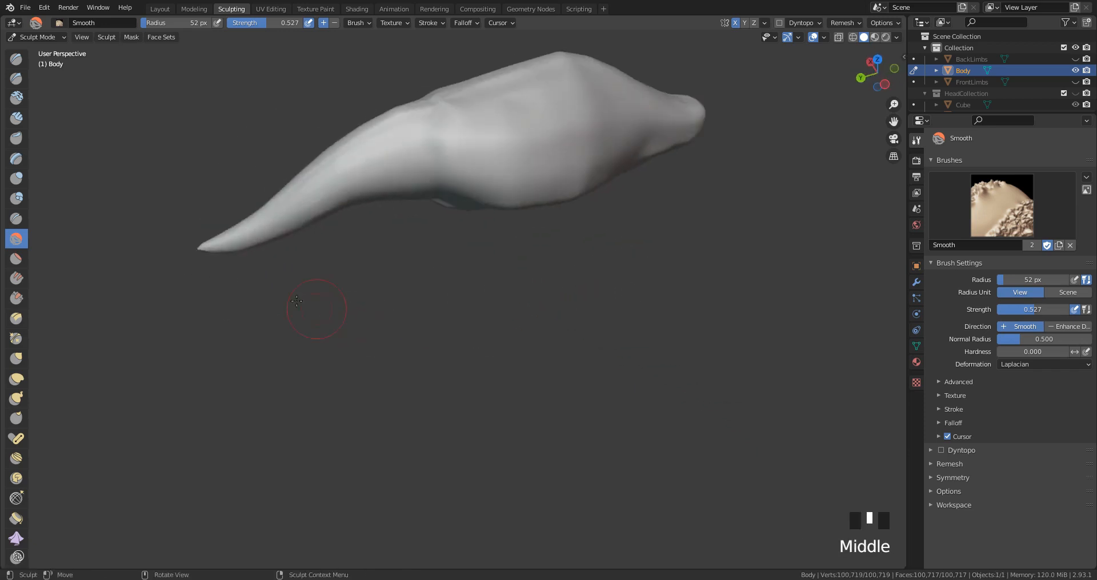
{"action": "left_click", "coordinate": [221, 237]}
{"action": "left_click_drag", "start_coordinate": [295, 213], "coordinate": [323, 164]}
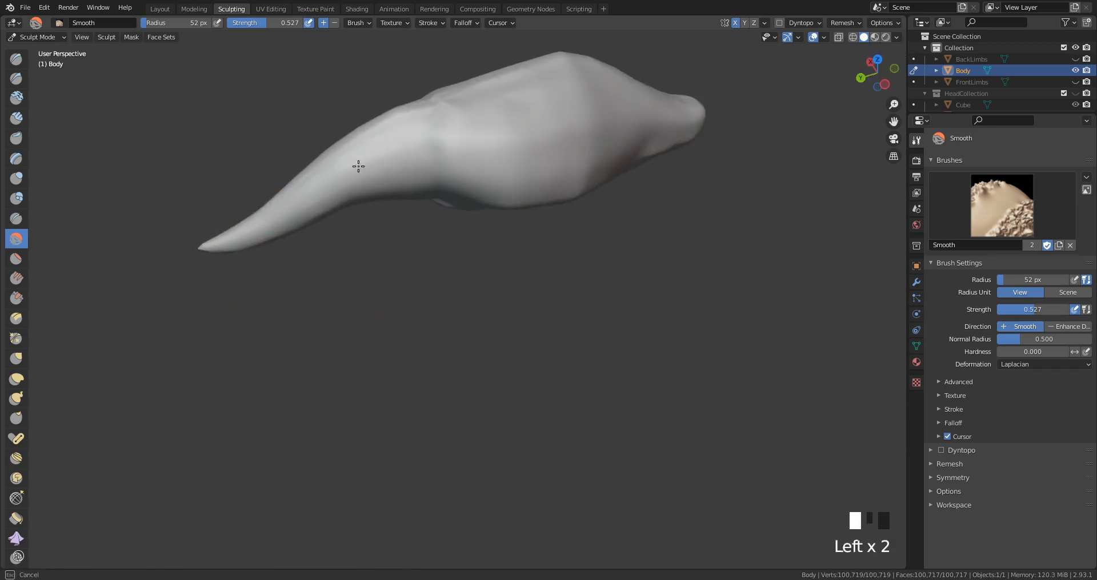
Step: Smooth the tail base on both sides and soften its transition into the hip and back
{"action": "left_click_drag", "start_coordinate": [425, 157], "coordinate": [466, 115]}
{"action": "mouse_move", "coordinate": [466, 115]}
{"action": "middle_mouse_down"}
{"action": "mouse_move", "coordinate": [559, 131]}
{"action": "mouse_move", "coordinate": [657, 97]}
{"action": "middle_mouse_up"}
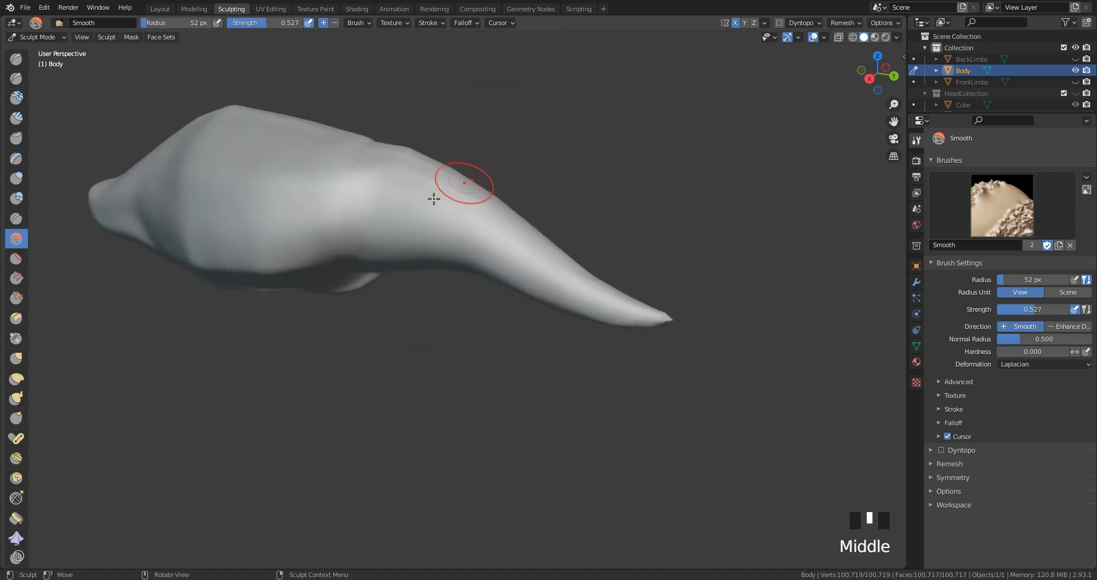
{"action": "left_click_drag", "start_coordinate": [433, 198], "coordinate": [365, 145]}
{"action": "mouse_move", "coordinate": [411, 162]}
{"action": "middle_mouse_down"}
{"action": "mouse_move", "coordinate": [345, 220]}
{"action": "mouse_move", "coordinate": [436, 162]}
{"action": "middle_mouse_up"}
{"action": "left_click_drag", "start_coordinate": [436, 161], "coordinate": [278, 126]}
{"action": "left_click_drag", "start_coordinate": [278, 125], "coordinate": [251, 163]}
Step: Smooth the ridge along the underside of the belly
{"action": "middle_click_drag", "start_coordinate": [251, 162], "coordinate": [297, 51]}
{"action": "middle_click_drag", "start_coordinate": [335, 139], "coordinate": [389, 227], "text": "shift"}
{"action": "left_click_drag", "start_coordinate": [389, 227], "coordinate": [356, 198]}
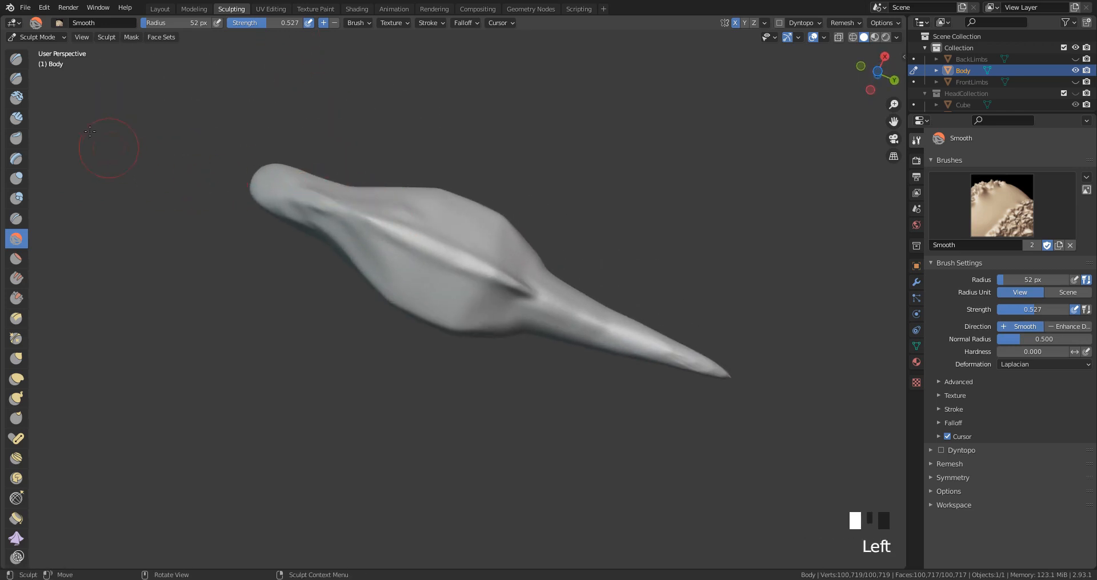
Step: Build up the underside of the neck and chest with the Clay Strips brush at a 42 px radius
{"action": "left_click", "coordinate": [16, 118]}
{"action": "middle_click_drag", "start_coordinate": [409, 220], "coordinate": [412, 227]}
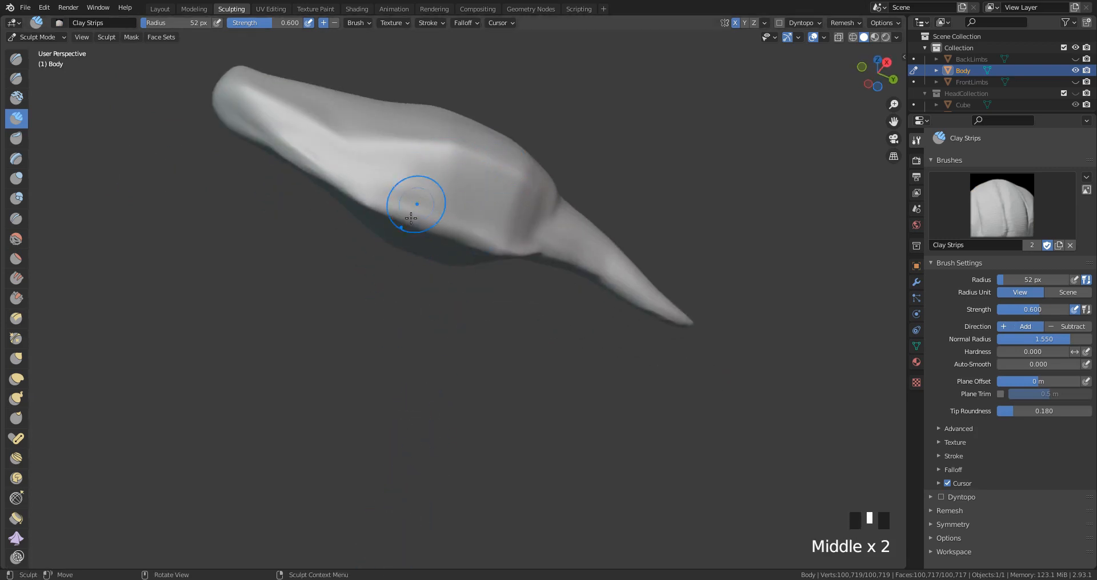
{"action": "middle_click_drag", "start_coordinate": [486, 224], "coordinate": [480, 246]}
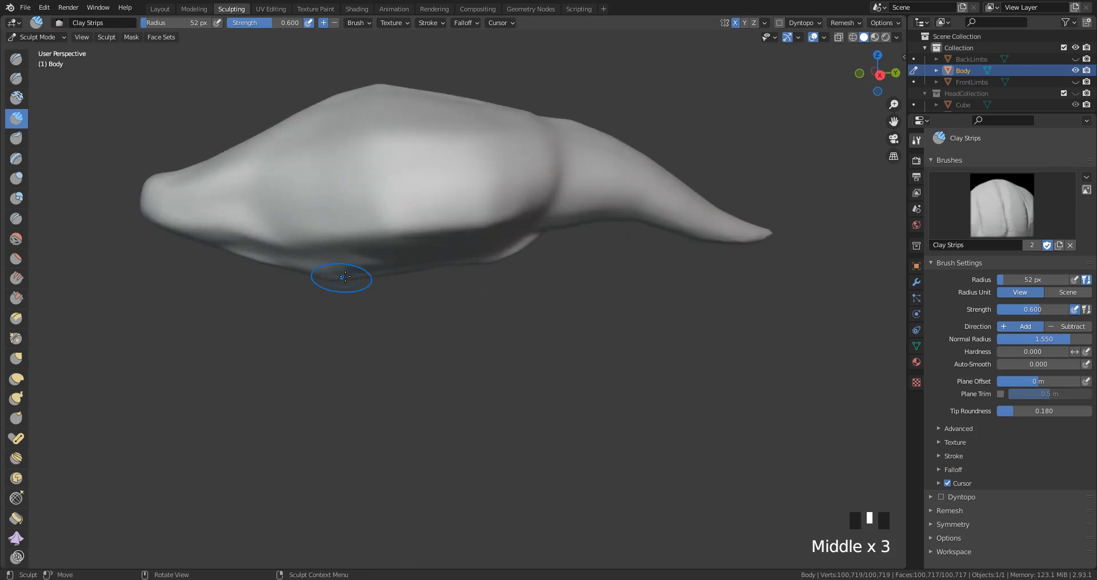
{"action": "mouse_move", "coordinate": [345, 277]}
{"action": "middle_mouse_down"}
{"action": "mouse_move", "coordinate": [362, 164]}
{"action": "mouse_move", "coordinate": [319, 118]}
{"action": "middle_mouse_up"}
{"action": "mouse_move", "coordinate": [284, 118]}
{"action": "left_mouse_down"}
{"action": "mouse_move", "coordinate": [252, 138]}
{"action": "mouse_move", "coordinate": [261, 117]}
{"action": "mouse_move", "coordinate": [275, 135]}
{"action": "left_mouse_up"}
{"action": "key", "text": "f"}
{"action": "left_click", "coordinate": [273, 125]}
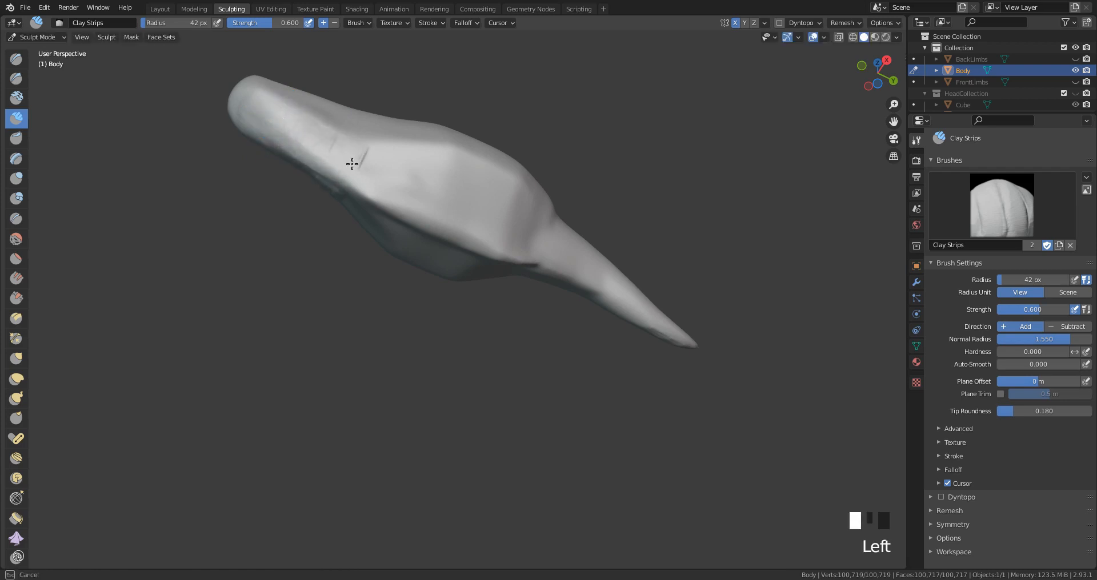
{"action": "left_click_drag", "start_coordinate": [352, 164], "coordinate": [365, 151]}
{"action": "middle_click_drag", "start_coordinate": [365, 150], "coordinate": [362, 123]}
Step: Add clay strips across the belly and lower flank back to the hip to round out the underside
{"action": "left_click_drag", "start_coordinate": [354, 199], "coordinate": [444, 191]}
{"action": "middle_click_drag", "start_coordinate": [443, 191], "coordinate": [453, 203]}
{"action": "left_click_drag", "start_coordinate": [453, 203], "coordinate": [453, 203]}
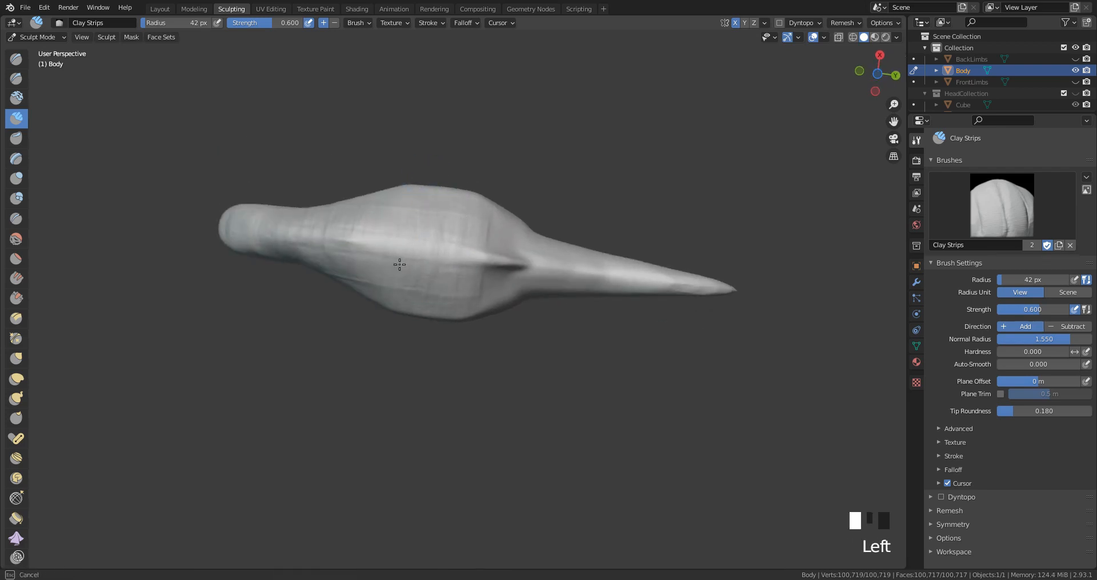
{"action": "left_click_drag", "start_coordinate": [399, 264], "coordinate": [397, 258]}
{"action": "middle_click_drag", "start_coordinate": [385, 213], "coordinate": [447, 223]}
{"action": "left_click_drag", "start_coordinate": [443, 204], "coordinate": [446, 212]}
{"action": "middle_click_drag", "start_coordinate": [445, 211], "coordinate": [454, 257]}
{"action": "left_click_drag", "start_coordinate": [454, 257], "coordinate": [454, 258]}
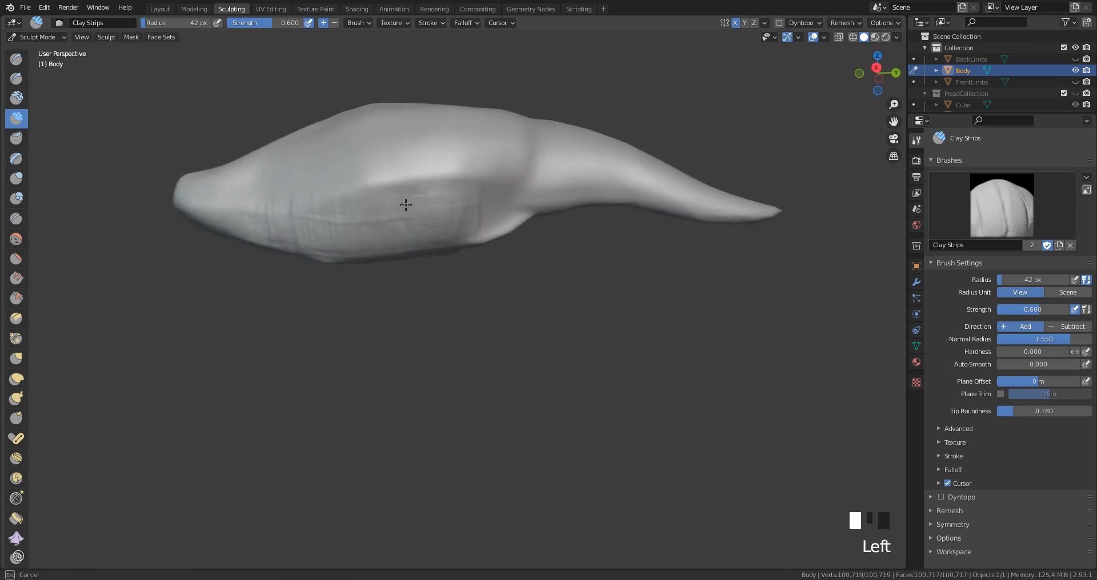
Step: Smooth out the clay strokes on the belly, the underside of the neck and the lower flank
{"action": "mouse_move", "coordinate": [346, 249]}
{"action": "middle_mouse_down"}
{"action": "mouse_move", "coordinate": [325, 183]}
{"action": "mouse_move", "coordinate": [356, 203]}
{"action": "middle_mouse_up"}
{"action": "left_click_drag", "start_coordinate": [356, 203], "coordinate": [355, 204], "text": "shift"}
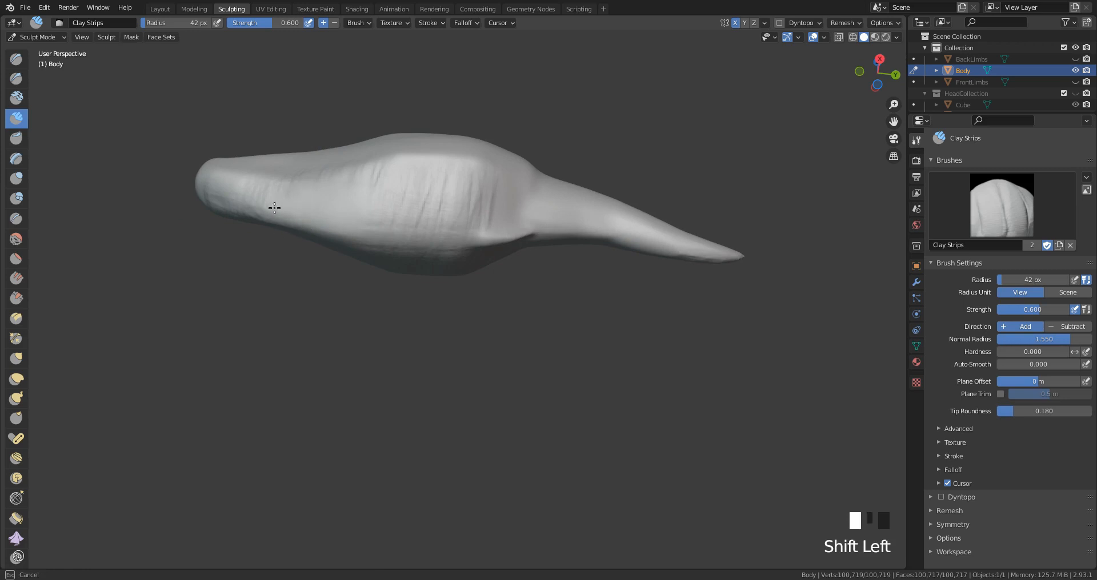
{"action": "left_click_drag", "start_coordinate": [274, 208], "coordinate": [233, 194], "text": "shift"}
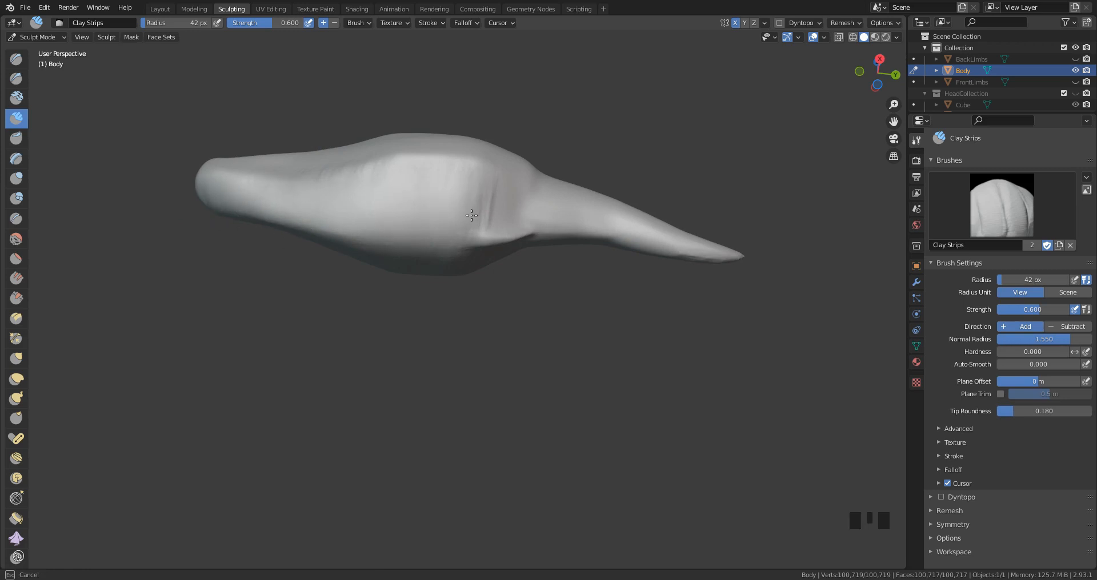
{"action": "middle_click_drag", "start_coordinate": [349, 201], "coordinate": [352, 240]}
{"action": "left_click_drag", "start_coordinate": [353, 160], "coordinate": [353, 159], "text": "shift"}
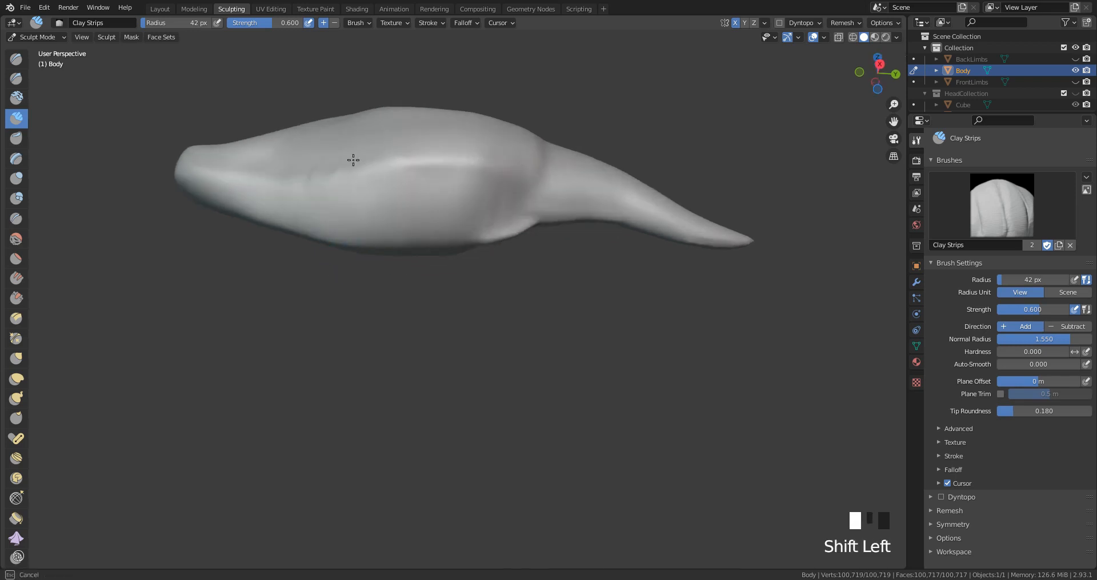
{"action": "mouse_move", "coordinate": [289, 163]}
{"action": "middle_mouse_down"}
{"action": "mouse_move", "coordinate": [297, 237]}
{"action": "mouse_move", "coordinate": [391, 220]}
{"action": "mouse_move", "coordinate": [340, 172]}
{"action": "middle_mouse_up"}
{"action": "left_click_drag", "start_coordinate": [339, 172], "coordinate": [340, 172], "text": "shift"}
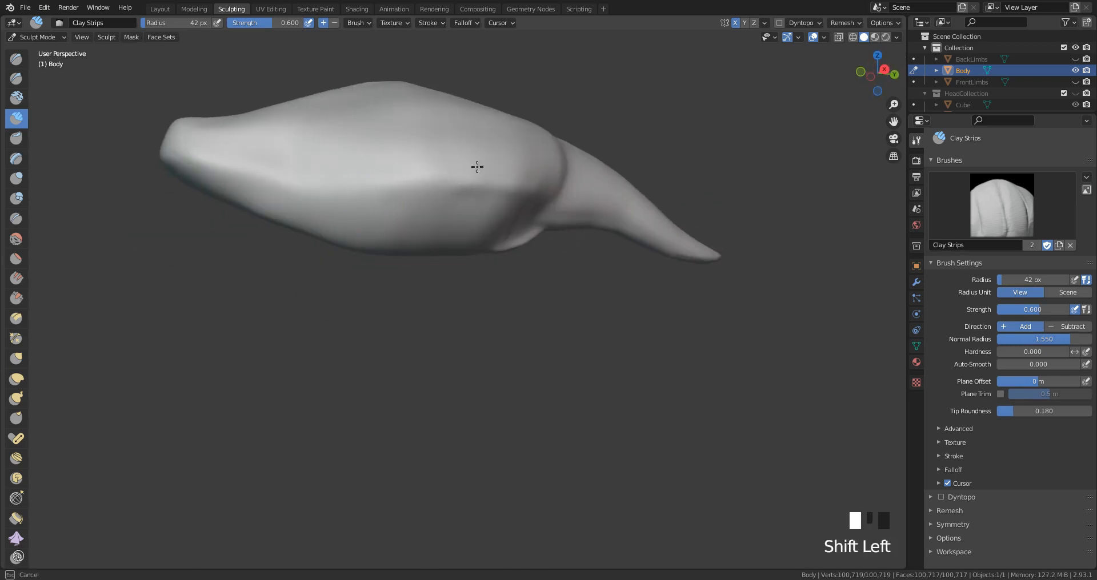
Step: Soften the ridge along the rear flank and hip, and blend it down toward the lower belly
{"action": "left_click_drag", "start_coordinate": [507, 178], "coordinate": [538, 159], "text": "shift"}
{"action": "middle_click_drag", "start_coordinate": [538, 159], "coordinate": [477, 147]}
{"action": "left_click_drag", "start_coordinate": [476, 147], "coordinate": [415, 164], "text": "shift"}
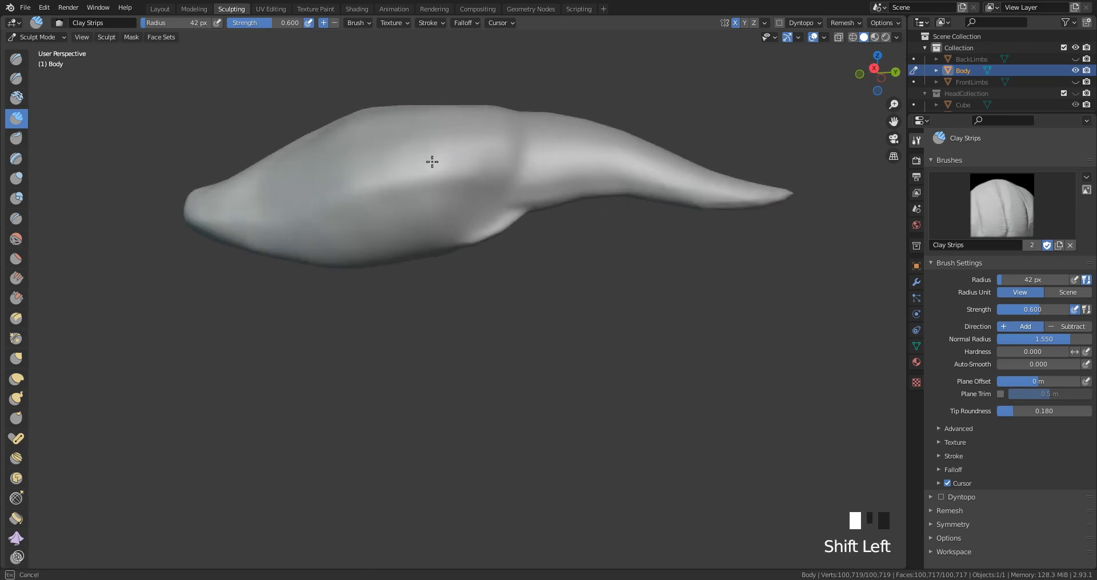
{"action": "left_click_drag", "start_coordinate": [477, 178], "coordinate": [477, 178], "text": "shift"}
{"action": "middle_click_drag", "start_coordinate": [477, 177], "coordinate": [435, 193]}
{"action": "left_click_drag", "start_coordinate": [436, 193], "coordinate": [345, 285], "text": "shift"}
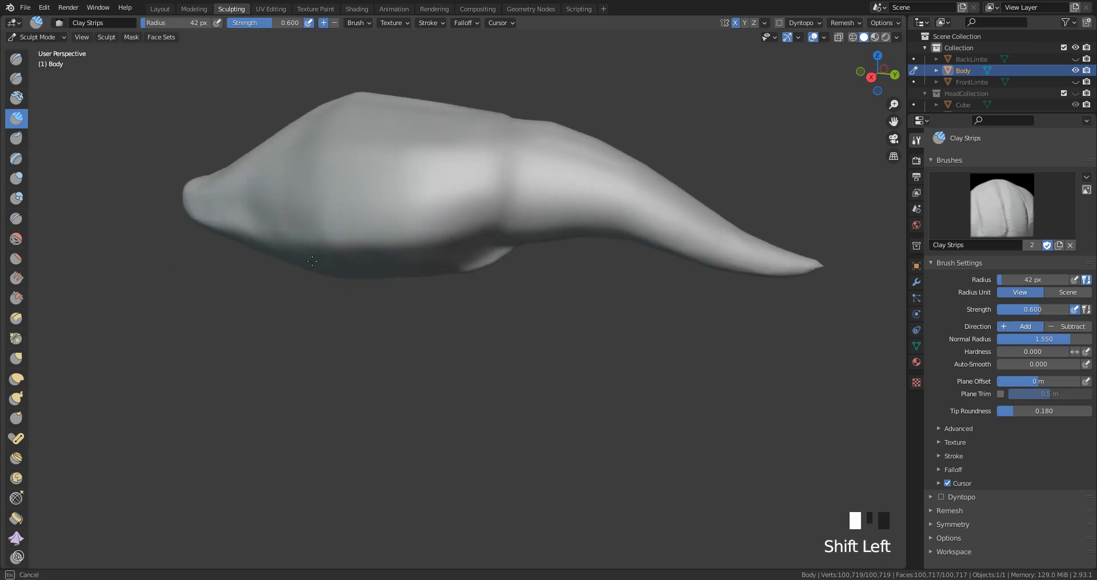
Step: Smooth the side of the neck and the chest, and continue over the shoulder to the upper flank
{"action": "left_click_drag", "start_coordinate": [278, 217], "coordinate": [277, 217], "text": "shift"}
{"action": "mouse_move", "coordinate": [278, 218]}
{"action": "middle_mouse_down"}
{"action": "mouse_move", "coordinate": [276, 190]}
{"action": "mouse_move", "coordinate": [315, 220]}
{"action": "middle_mouse_up"}
{"action": "left_click_drag", "start_coordinate": [315, 220], "coordinate": [331, 216], "text": "shift"}
{"action": "mouse_move", "coordinate": [331, 216]}
{"action": "middle_mouse_down"}
{"action": "mouse_move", "coordinate": [365, 177]}
{"action": "mouse_move", "coordinate": [360, 201]}
{"action": "middle_mouse_up"}
{"action": "left_click_drag", "start_coordinate": [359, 202], "coordinate": [359, 202], "text": "shift"}
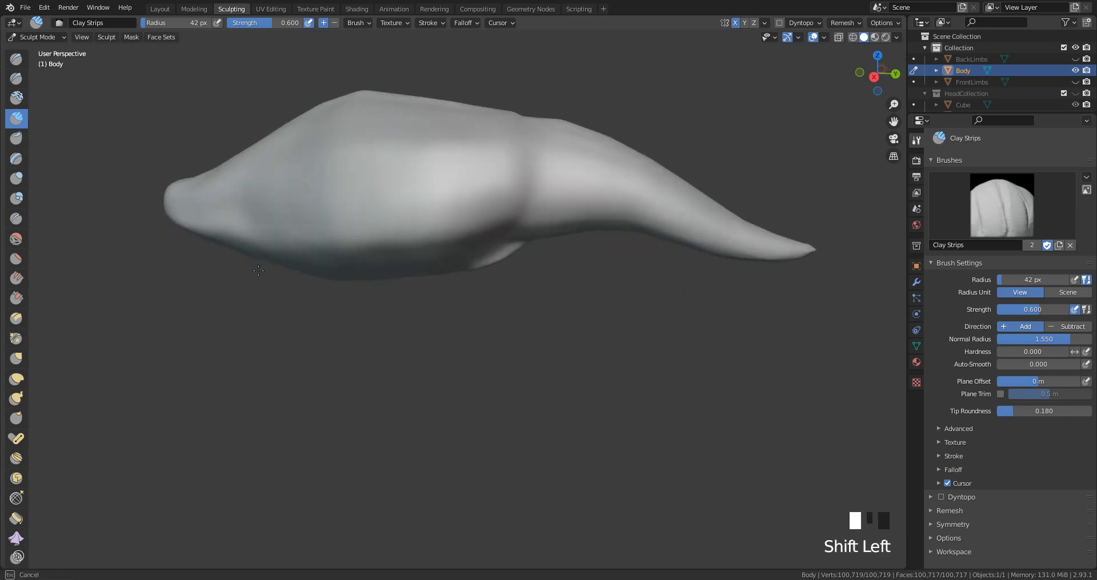
{"action": "left_click_drag", "start_coordinate": [237, 203], "coordinate": [237, 204], "text": "shift"}
{"action": "middle_click_drag", "start_coordinate": [237, 203], "coordinate": [293, 208]}
{"action": "left_click_drag", "start_coordinate": [293, 208], "coordinate": [396, 137], "text": "shift"}
{"action": "middle_click_drag", "start_coordinate": [395, 137], "coordinate": [365, 85]}
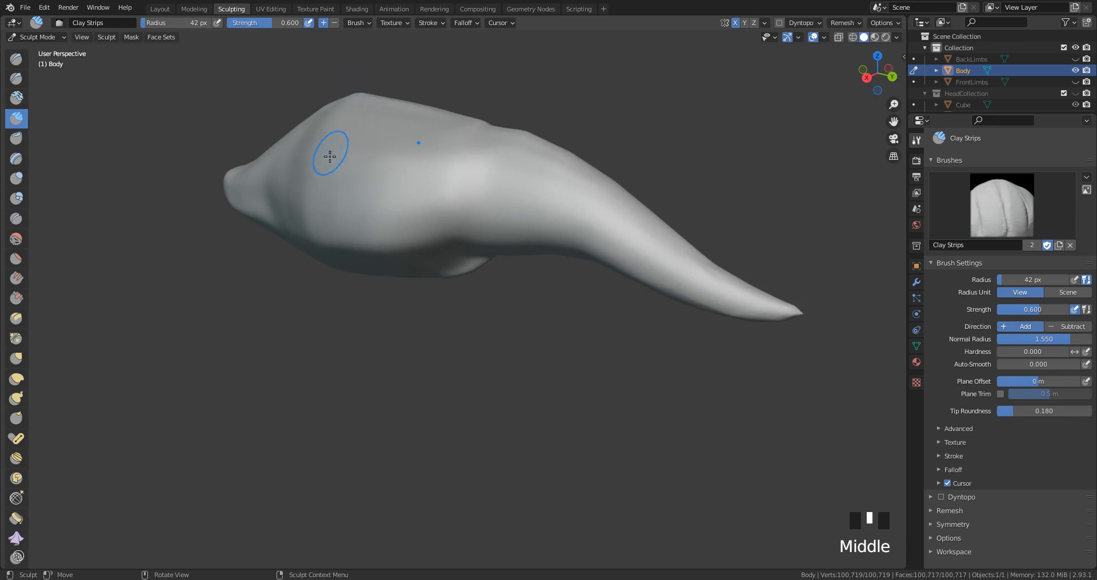
Step: Even out the middle flank and belly edge, and smooth the shoulder slope toward the top of the back
{"action": "mouse_move", "coordinate": [335, 258]}
{"action": "middle_mouse_down"}
{"action": "mouse_move", "coordinate": [329, 213]}
{"action": "mouse_move", "coordinate": [345, 185]}
{"action": "middle_mouse_up"}
{"action": "left_click_drag", "start_coordinate": [345, 185], "coordinate": [349, 186], "text": "shift"}
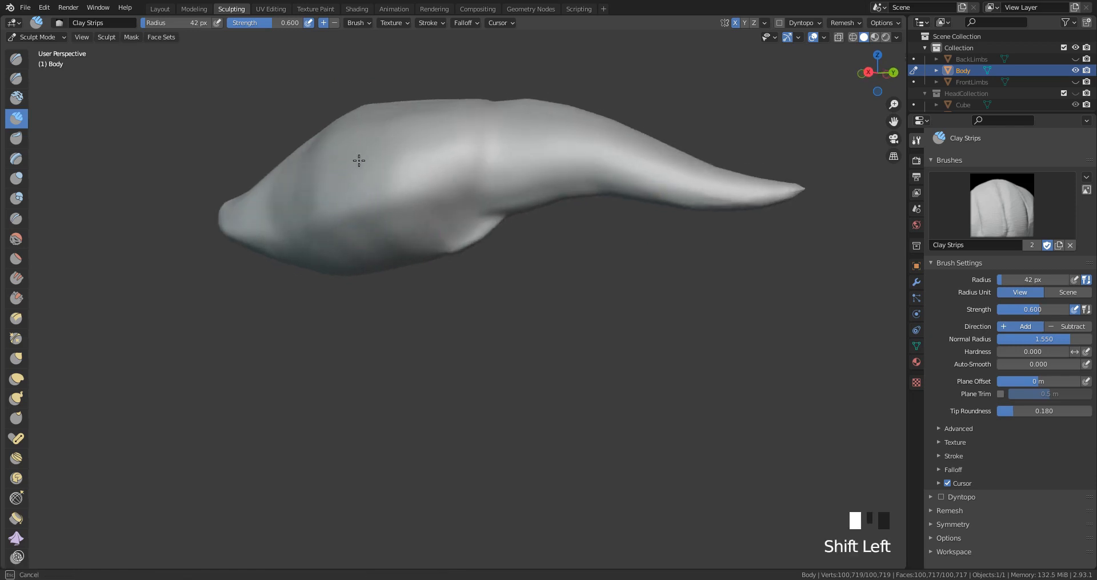
{"action": "middle_click_drag", "start_coordinate": [358, 161], "coordinate": [362, 208]}
{"action": "left_click_drag", "start_coordinate": [362, 208], "coordinate": [350, 223], "text": "shift"}
{"action": "middle_click_drag", "start_coordinate": [350, 222], "coordinate": [392, 183]}
{"action": "left_click_drag", "start_coordinate": [392, 183], "coordinate": [377, 210], "text": "shift"}
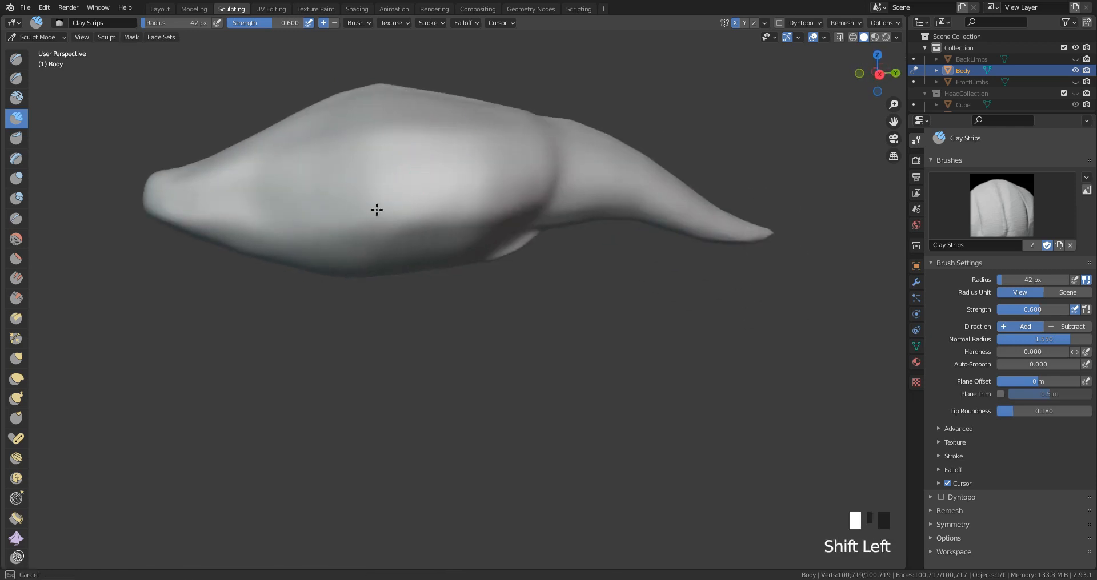
{"action": "middle_click_drag", "start_coordinate": [377, 209], "coordinate": [448, 204]}
{"action": "left_click_drag", "start_coordinate": [448, 203], "coordinate": [450, 211], "text": "shift"}
{"action": "middle_click_drag", "start_coordinate": [451, 211], "coordinate": [506, 143]}
{"action": "left_click_drag", "start_coordinate": [506, 142], "coordinate": [420, 149], "text": "shift"}
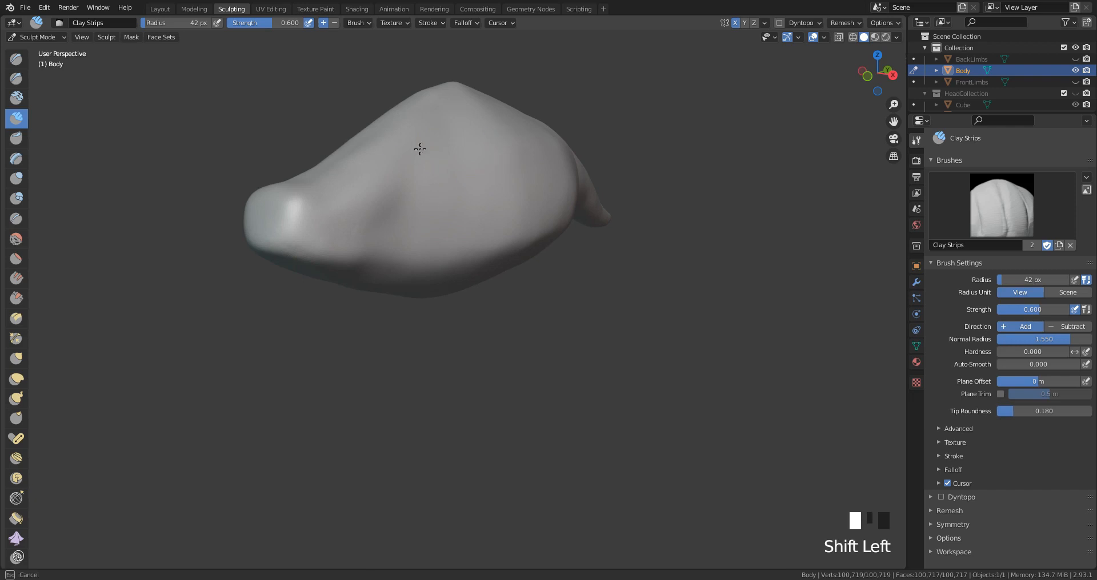
Step: Fill the hollow between neck and shoulder with clay strips, and smooth it with a 50 px brush radius
{"action": "mouse_move", "coordinate": [376, 242]}
{"action": "left_mouse_down"}
{"action": "mouse_move", "coordinate": [403, 200]}
{"action": "mouse_move", "coordinate": [404, 221]}
{"action": "mouse_move", "coordinate": [396, 187]}
{"action": "left_mouse_up"}
{"action": "middle_click_drag", "start_coordinate": [395, 186], "coordinate": [363, 172]}
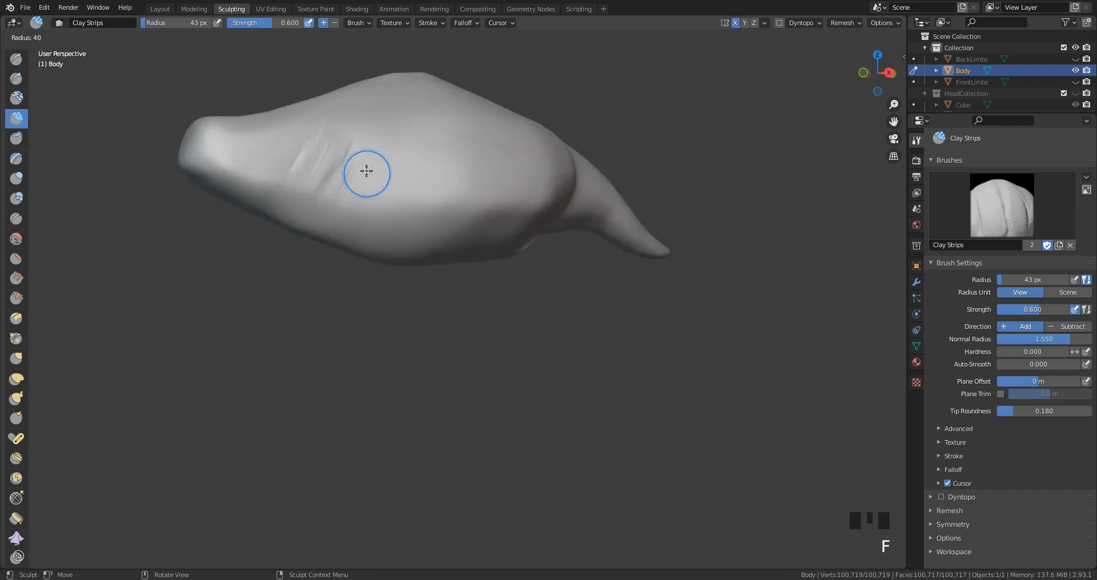
{"action": "left_click_drag", "start_coordinate": [362, 172], "coordinate": [339, 156], "text": "shift"}
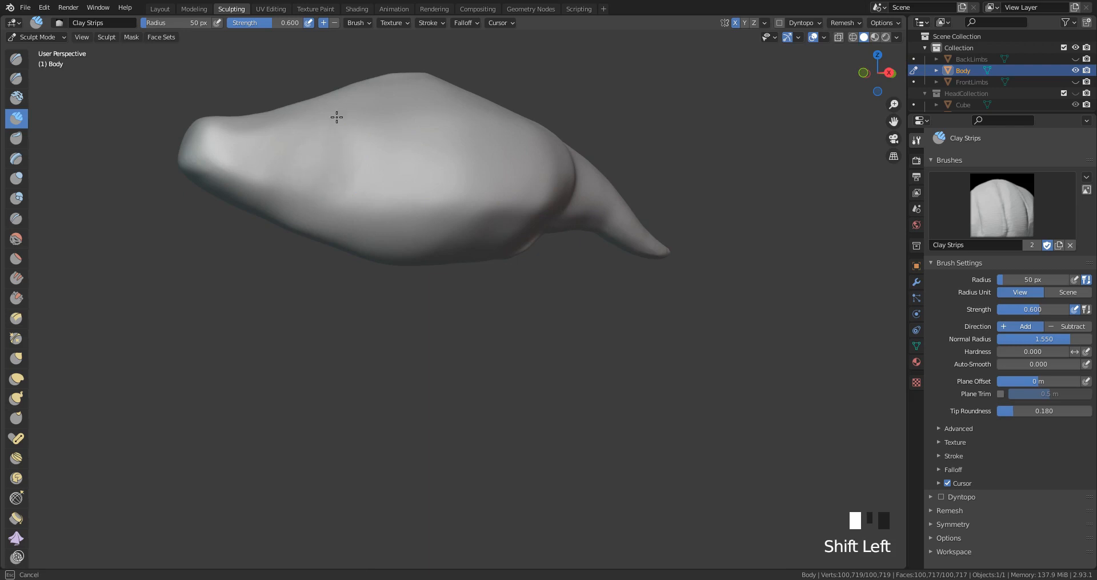
{"action": "middle_click_drag", "start_coordinate": [336, 117], "coordinate": [335, 208]}
{"action": "left_click_drag", "start_coordinate": [335, 208], "coordinate": [367, 215], "text": "shift"}
Step: Smooth the opposite side of the neck, and blend the shoulders and upper back
{"action": "mouse_move", "coordinate": [404, 188]}
{"action": "middle_mouse_down"}
{"action": "mouse_move", "coordinate": [440, 194]}
{"action": "mouse_move", "coordinate": [556, 275]}
{"action": "mouse_move", "coordinate": [599, 269]}
{"action": "middle_mouse_up"}
{"action": "left_click_drag", "start_coordinate": [599, 269], "coordinate": [604, 266], "text": "shift"}
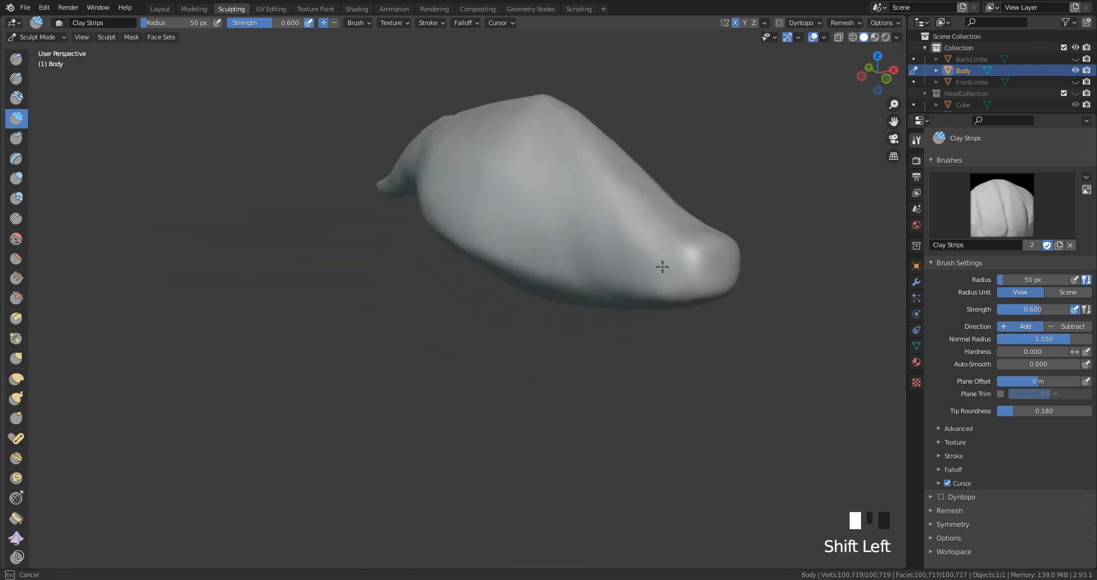
{"action": "mouse_move", "coordinate": [661, 267]}
{"action": "middle_mouse_down"}
{"action": "mouse_move", "coordinate": [636, 245]}
{"action": "mouse_move", "coordinate": [482, 210]}
{"action": "middle_mouse_up"}
{"action": "left_click_drag", "start_coordinate": [482, 210], "coordinate": [480, 209], "text": "shift"}
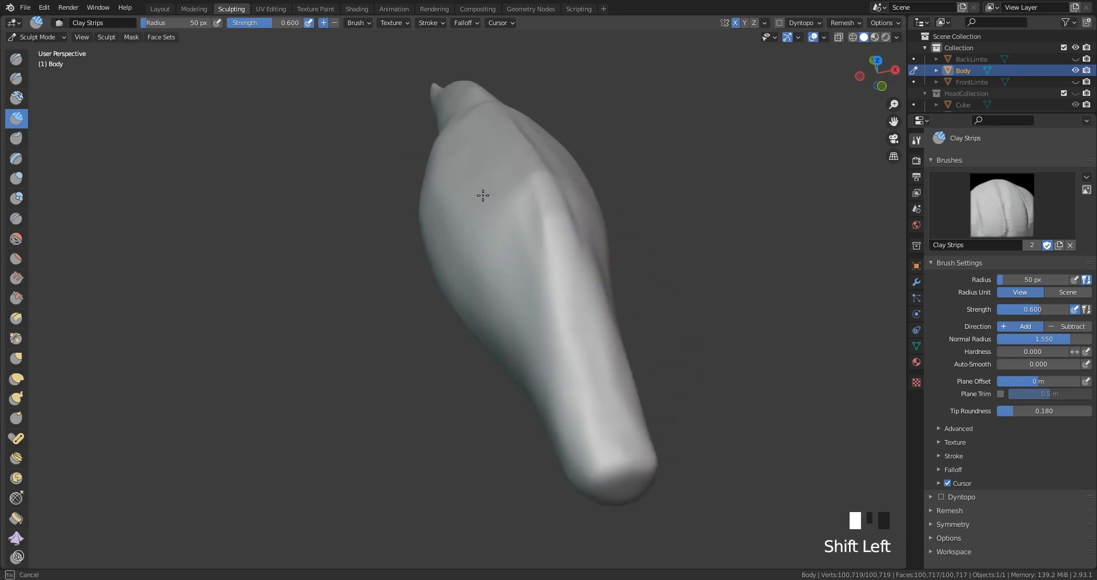
{"action": "middle_click_drag", "start_coordinate": [483, 195], "coordinate": [482, 165]}
{"action": "left_click_drag", "start_coordinate": [482, 166], "coordinate": [481, 207], "text": "shift"}
{"action": "middle_click_drag", "start_coordinate": [480, 206], "coordinate": [490, 200]}
{"action": "left_click_drag", "start_coordinate": [490, 199], "coordinate": [482, 267], "text": "shift"}
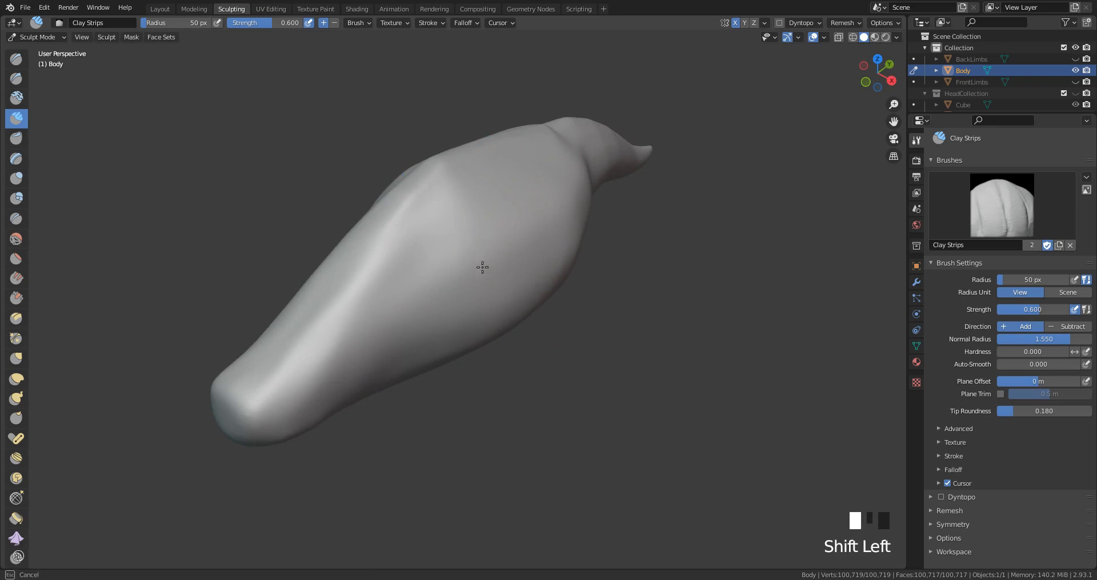
Step: Smooth the flank behind the shoulder and continue down over the belly toward the hip
{"action": "middle_click_drag", "start_coordinate": [482, 268], "coordinate": [502, 162]}
{"action": "left_click_drag", "start_coordinate": [502, 162], "coordinate": [532, 188], "text": "shift"}
{"action": "middle_click_drag", "start_coordinate": [531, 189], "coordinate": [503, 223]}
{"action": "left_click_drag", "start_coordinate": [502, 223], "coordinate": [497, 225], "text": "shift"}
{"action": "mouse_move", "coordinate": [497, 225]}
{"action": "middle_mouse_down"}
{"action": "mouse_move", "coordinate": [520, 107]}
{"action": "mouse_move", "coordinate": [494, 172]}
{"action": "middle_mouse_up"}
{"action": "left_click_drag", "start_coordinate": [494, 171], "coordinate": [492, 164], "text": "shift"}
{"action": "left_click_drag", "start_coordinate": [475, 224], "coordinate": [508, 208], "text": "shift"}
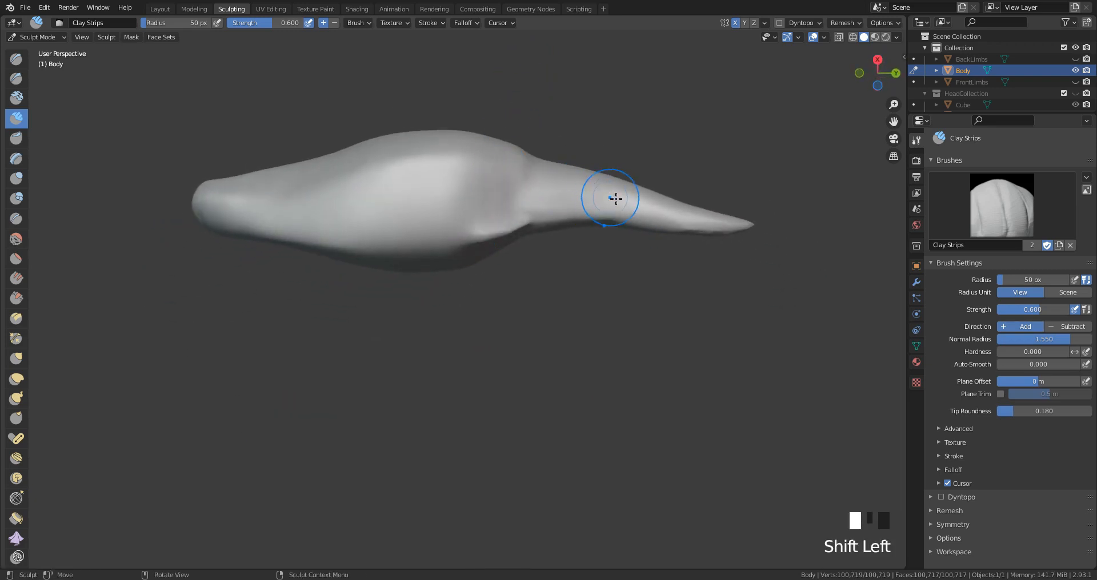
Step: Smooth the underside of the tail
{"action": "middle_click_drag", "start_coordinate": [617, 198], "coordinate": [640, 162]}
{"action": "left_click_drag", "start_coordinate": [639, 162], "coordinate": [651, 159], "text": "shift"}
{"action": "left_click_drag", "start_coordinate": [657, 159], "coordinate": [642, 152], "text": "shift"}
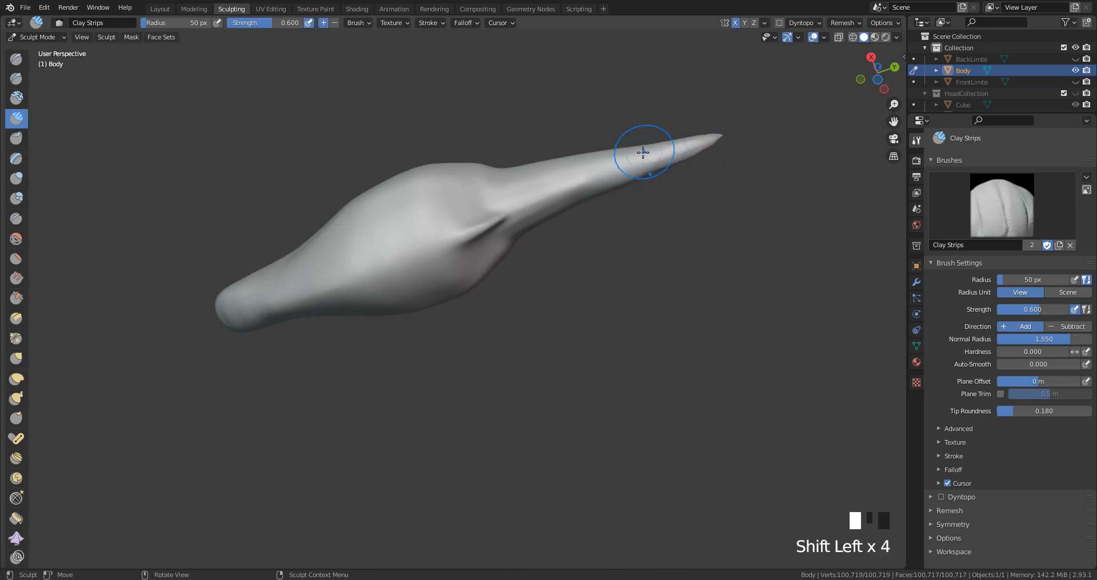
Step: Switch to the Draw sculpting brush
{"action": "mouse_move", "coordinate": [641, 152]}
{"action": "middle_mouse_down"}
{"action": "mouse_move", "coordinate": [594, 235]}
{"action": "mouse_move", "coordinate": [553, 211]}
{"action": "middle_mouse_up"}
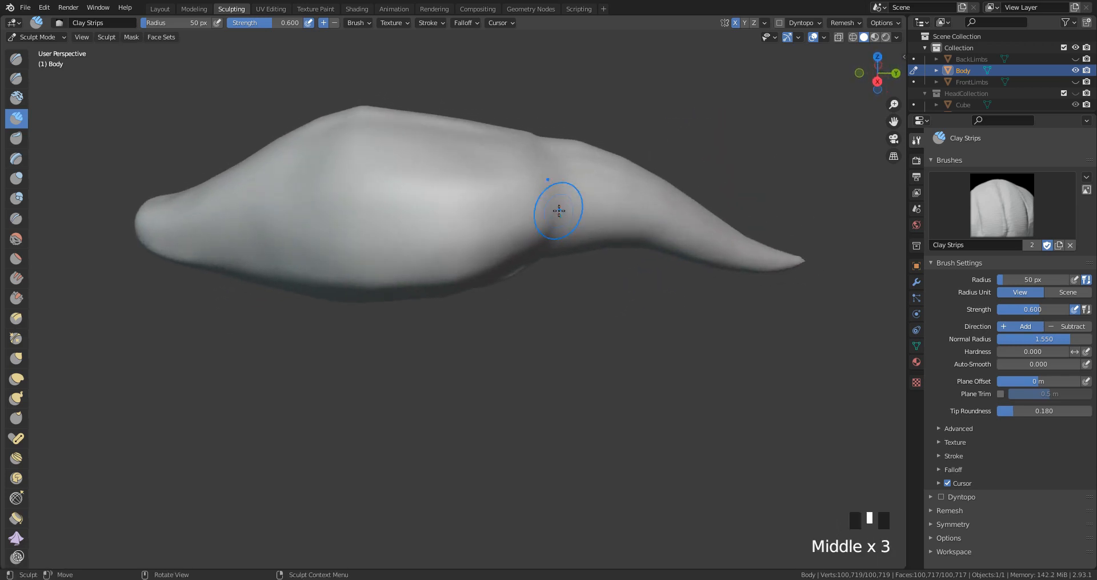
{"action": "middle_click_drag", "start_coordinate": [485, 186], "coordinate": [440, 220]}
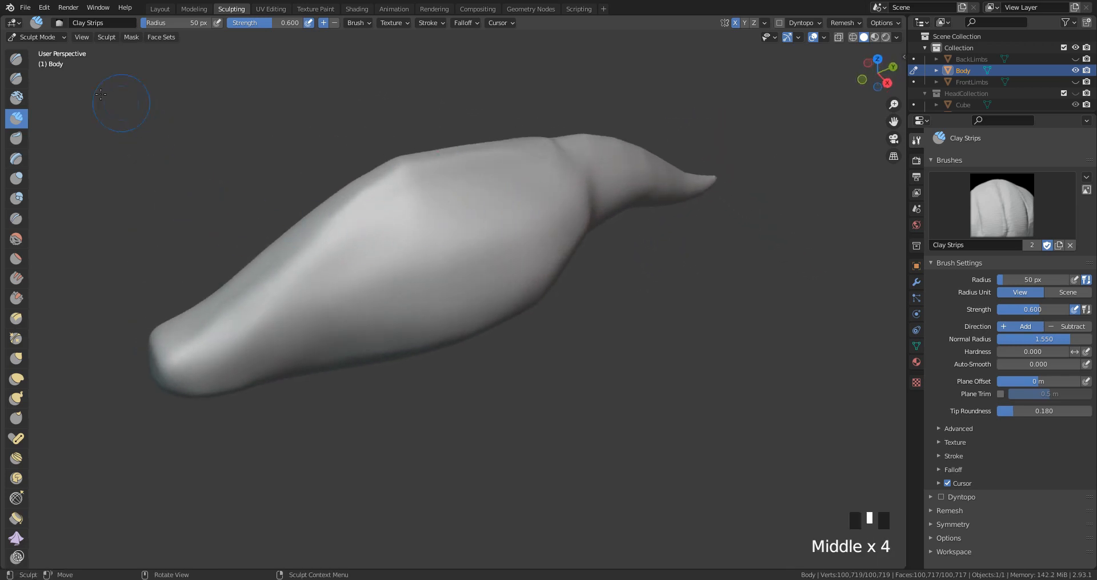
{"action": "left_click", "coordinate": [17, 59]}
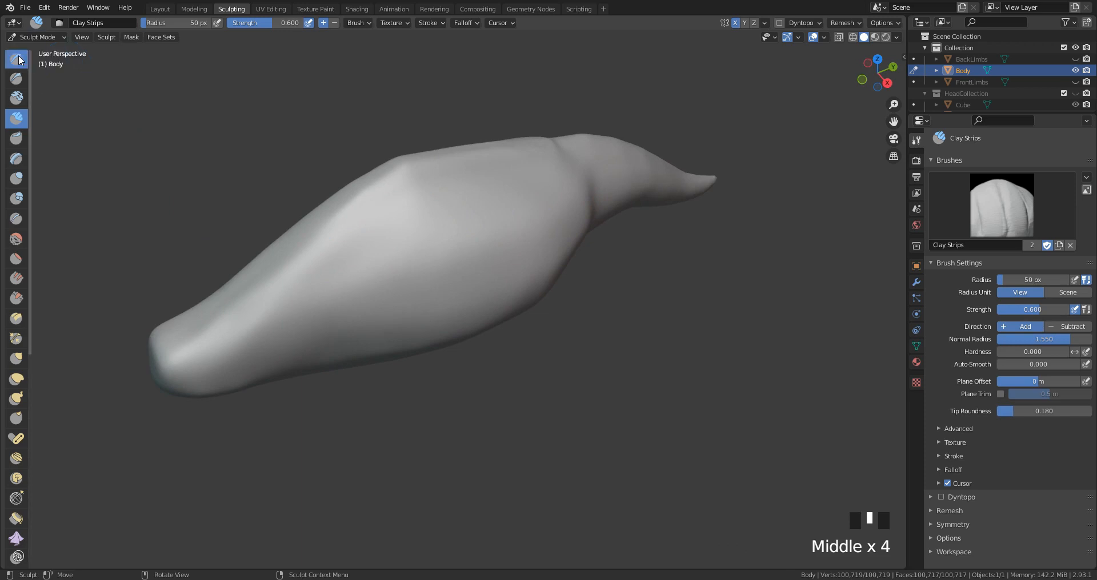
Step: Open the reference board and examine the back and flank contours of the yellow Chasmosaurus illustration against the sculpted body
{"action": "left_click", "coordinate": [383, 578]}
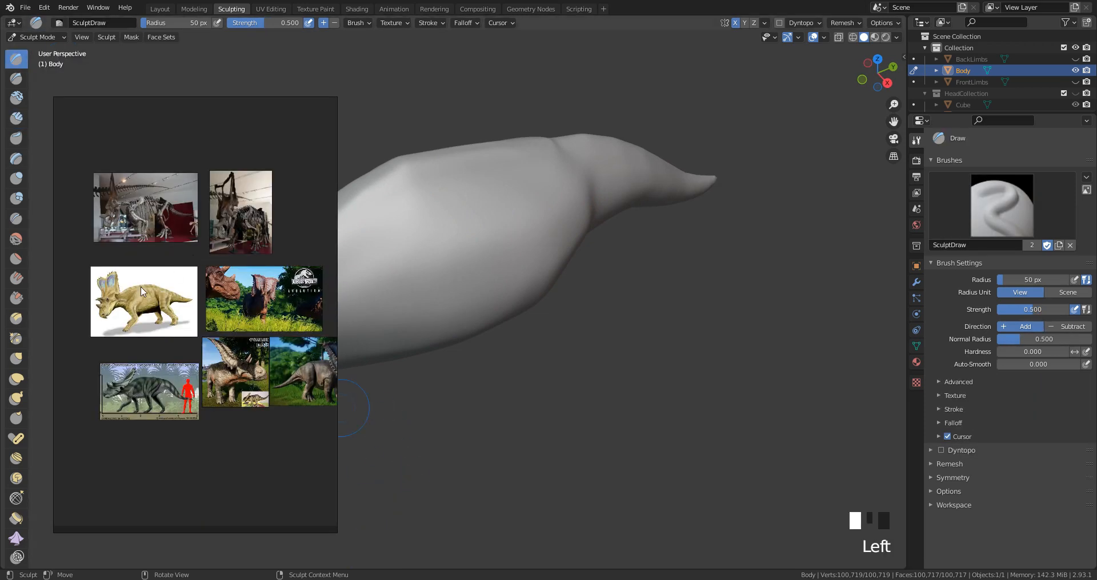
{"action": "scroll", "coordinate": [133, 203], "scroll_direction": "up", "scroll_amount": 5}
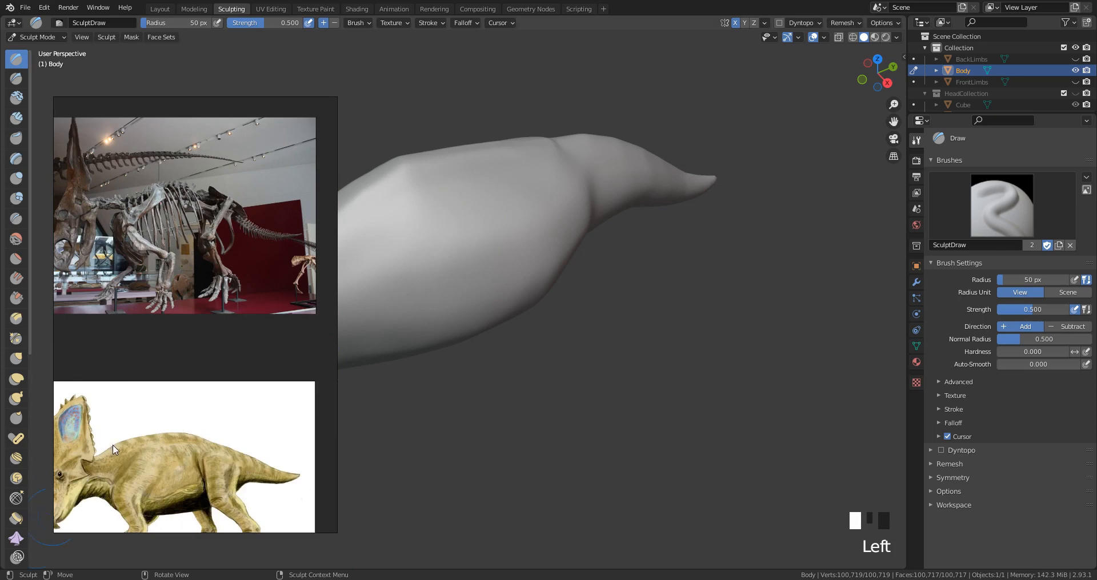
{"action": "middle_click_drag", "start_coordinate": [114, 446], "coordinate": [180, 252]}
{"action": "scroll", "coordinate": [229, 239], "scroll_direction": "up", "scroll_amount": 3}
{"action": "scroll", "coordinate": [221, 258], "scroll_direction": "down", "scroll_amount": 4}
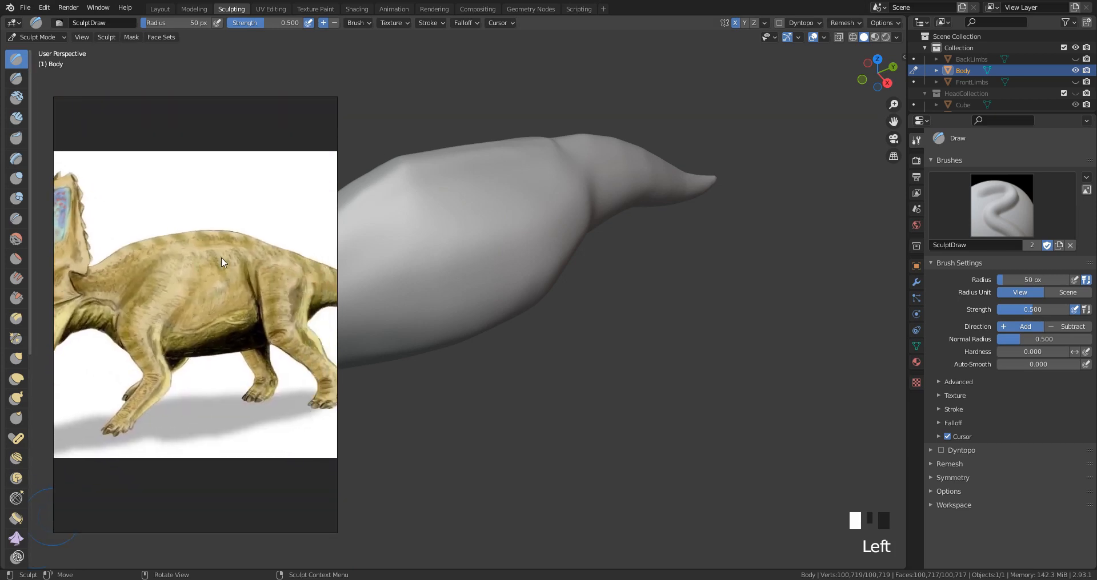
{"action": "scroll", "coordinate": [235, 260], "scroll_direction": "up", "scroll_amount": 4}
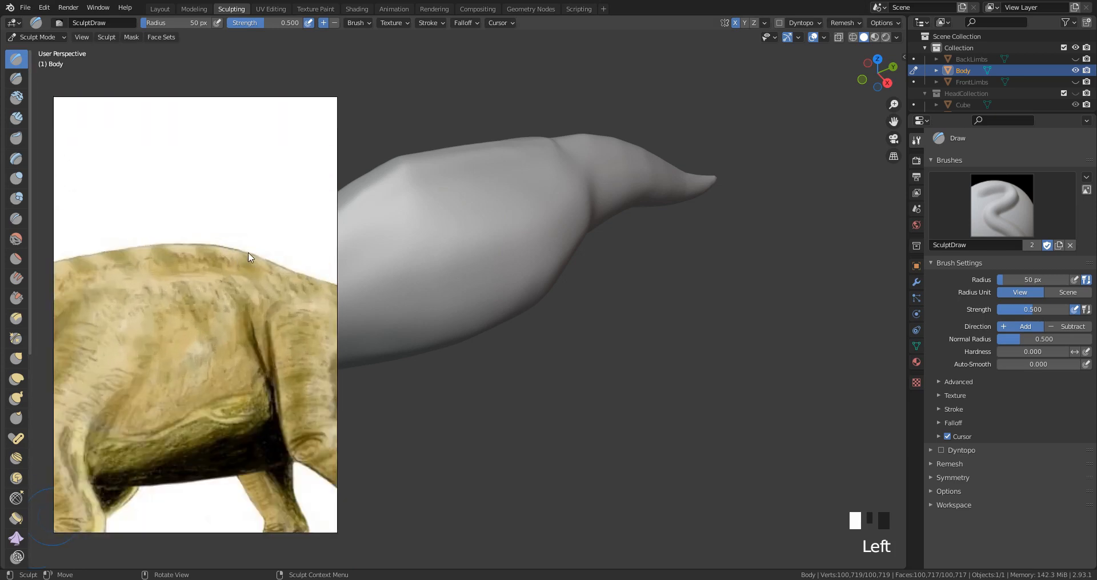
{"action": "middle_click_drag", "start_coordinate": [157, 258], "coordinate": [281, 226]}
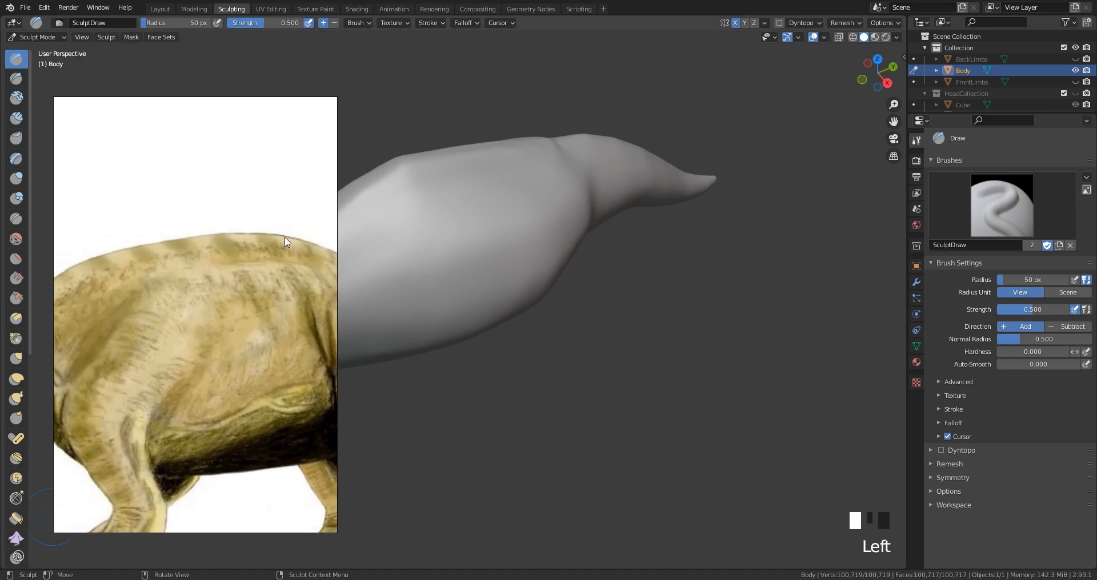
{"action": "scroll", "coordinate": [261, 242], "scroll_direction": "down", "scroll_amount": 4}
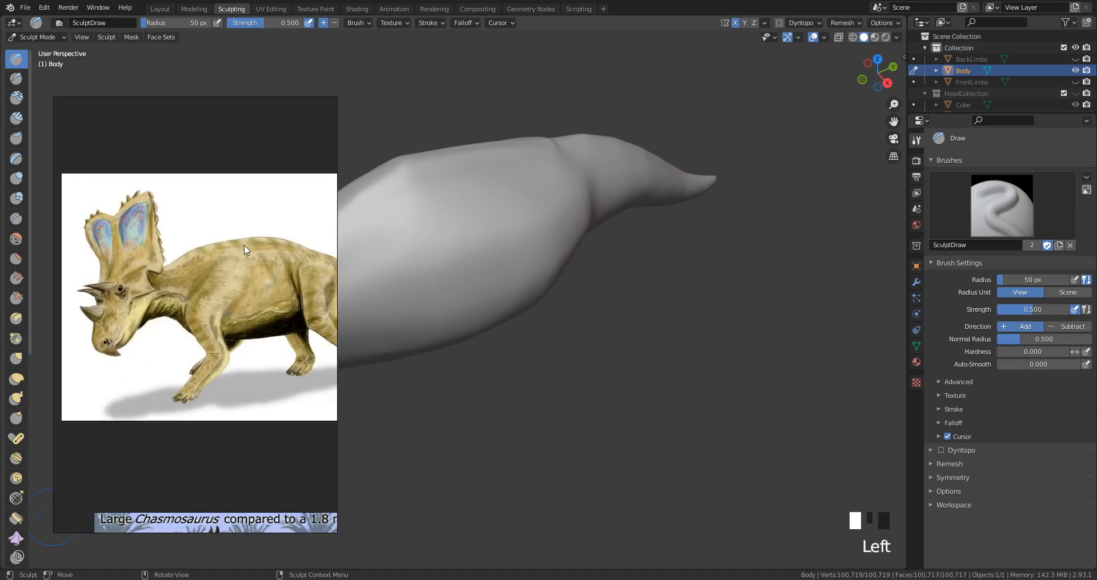
{"action": "right_click", "coordinate": [440, 205]}
{"action": "mouse_move", "coordinate": [560, 307]}
{"action": "middle_mouse_down"}
{"action": "mouse_move", "coordinate": [567, 312]}
{"action": "mouse_move", "coordinate": [392, 345]}
{"action": "middle_mouse_up"}
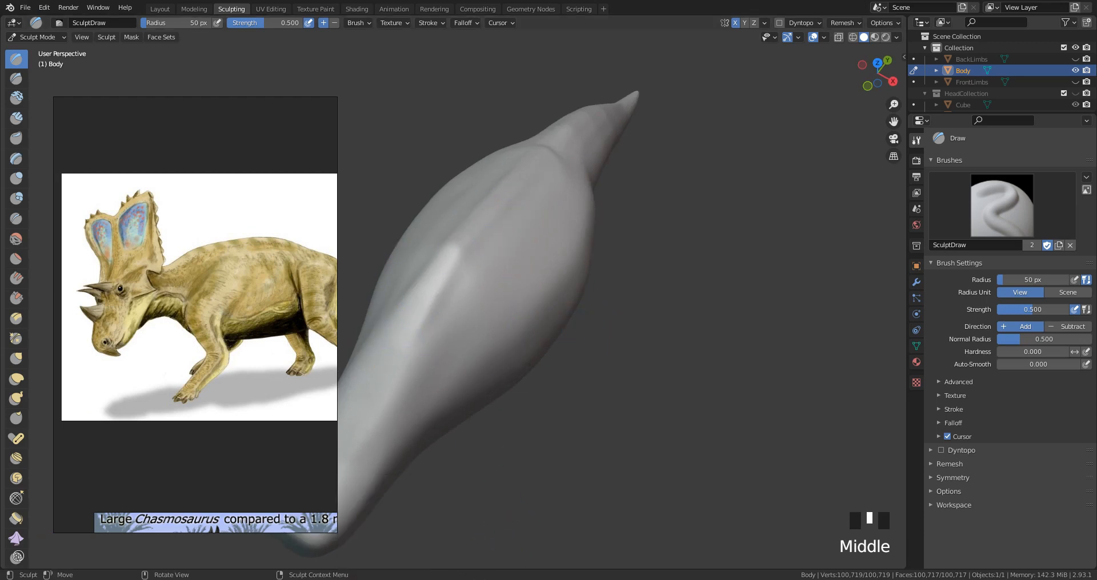
Step: Reduce the Draw brush radius to 26 px and work on the body's spine in the top view
{"action": "right_click", "coordinate": [369, 502]}
{"action": "right_click", "coordinate": [442, 482]}
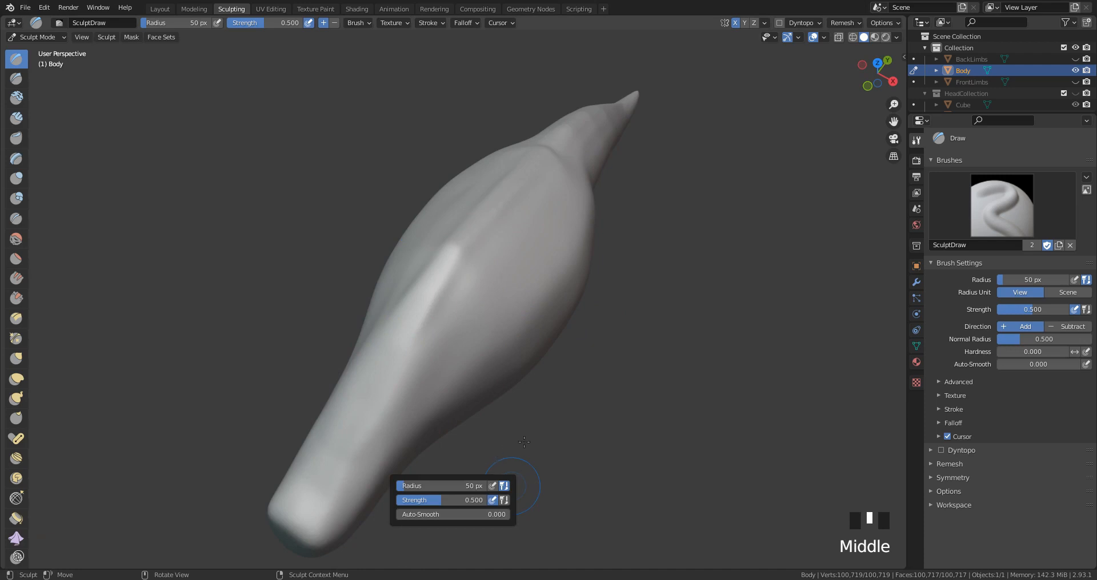
{"action": "middle_click_drag", "start_coordinate": [524, 441], "coordinate": [598, 443]}
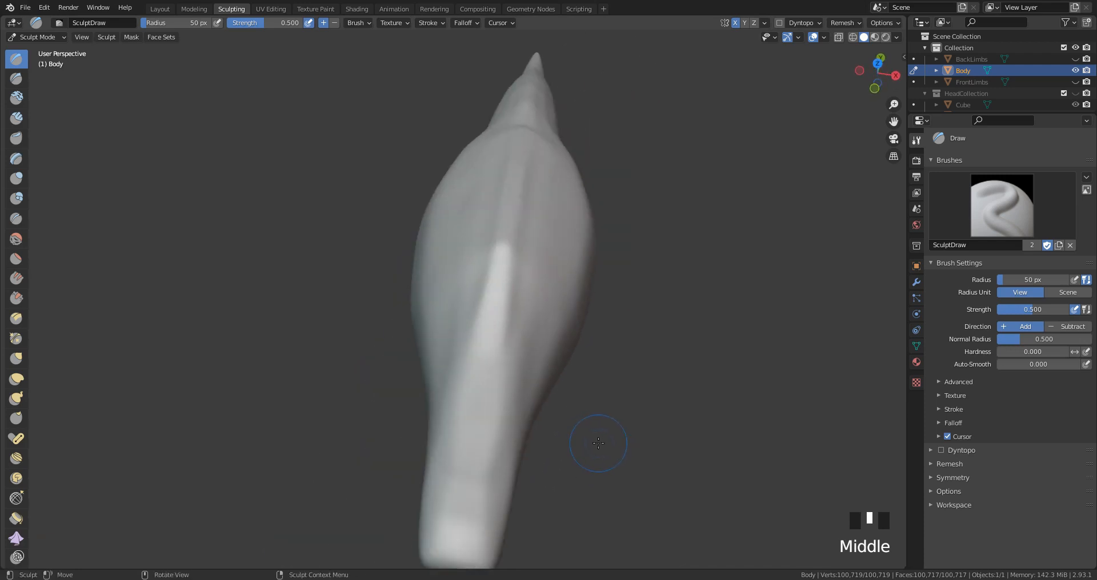
{"action": "key", "text": "KP_7"}
{"action": "middle_click_drag", "start_coordinate": [644, 419], "coordinate": [604, 374], "text": "shift"}
{"action": "key", "text": "f"}
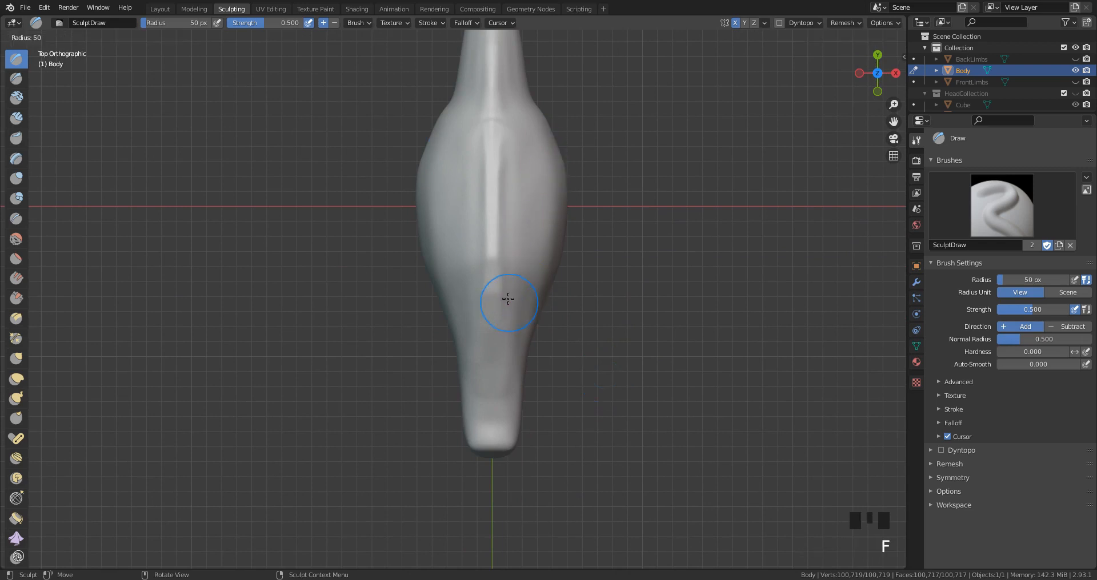
{"action": "left_click", "coordinate": [500, 300]}
{"action": "key", "text": "f"}
{"action": "left_click", "coordinate": [495, 296]}
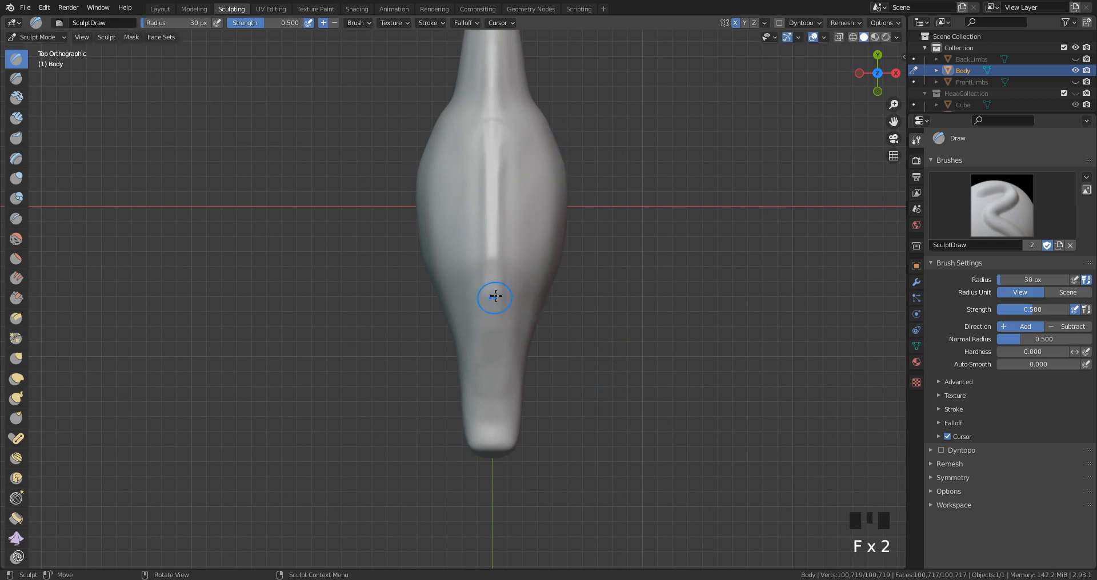
{"action": "key", "text": "f"}
{"action": "left_click", "coordinate": [492, 418]}
{"action": "key", "text": "f"}
{"action": "left_click", "coordinate": [492, 384]}
{"action": "right_click_drag", "start_coordinate": [502, 248], "coordinate": [528, 259], "text": "shift"}
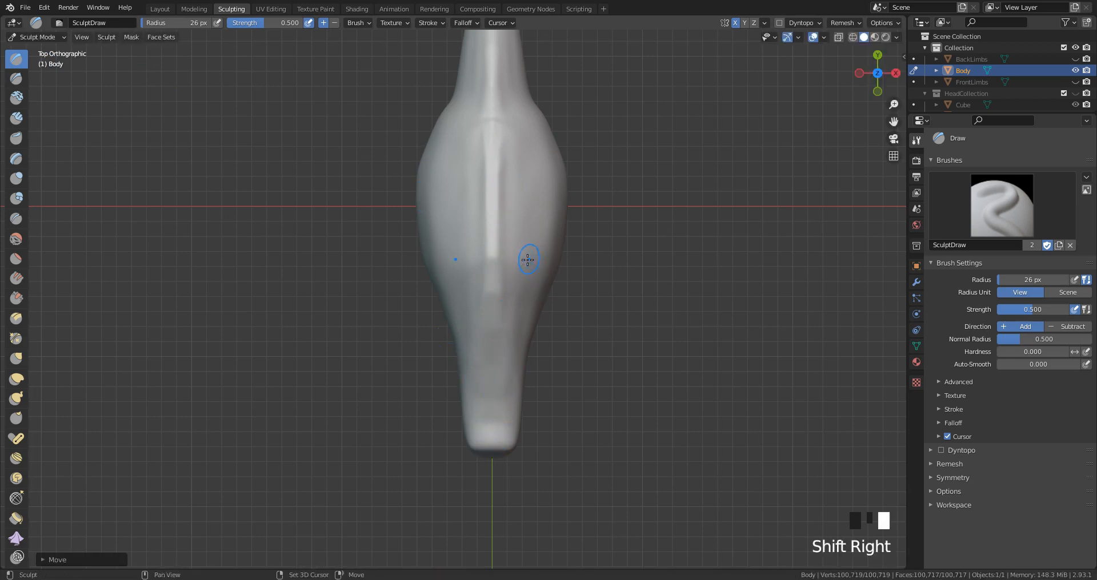
Step: Raise the ridge along the body's centerline from the neck to the tail base with the Draw brush at 21 px
{"action": "middle_click_drag", "start_coordinate": [527, 260], "coordinate": [521, 387], "text": "shift"}
{"action": "middle_click_drag", "start_coordinate": [502, 61], "coordinate": [490, 128], "text": "shift"}
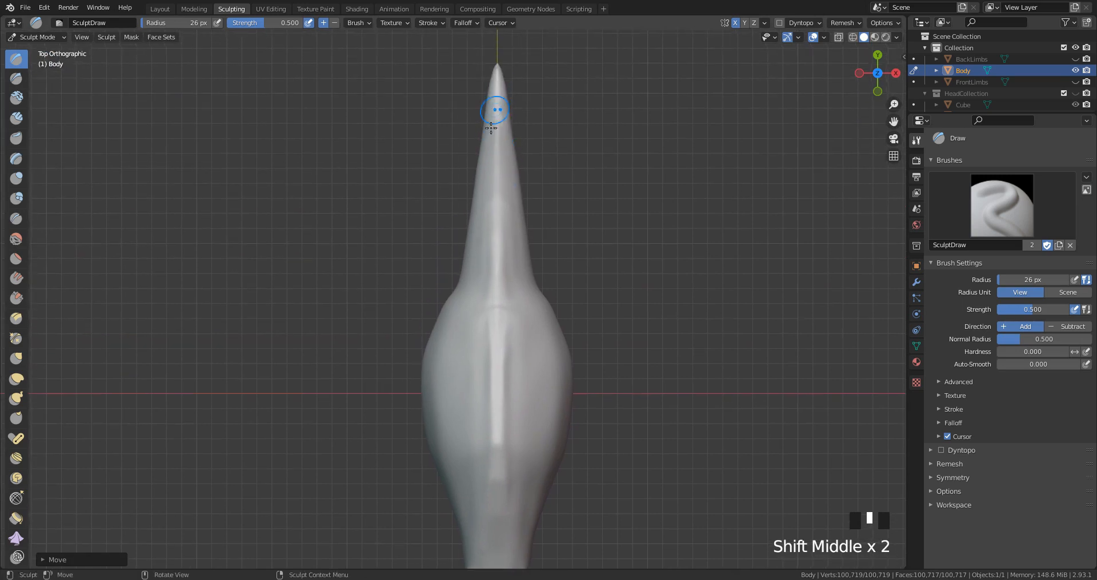
{"action": "middle_click_drag", "start_coordinate": [491, 208], "coordinate": [493, 245], "text": "ctrl"}
{"action": "middle_click_drag", "start_coordinate": [493, 268], "coordinate": [479, 189], "text": "shift"}
{"action": "middle_click_drag", "start_coordinate": [473, 131], "coordinate": [477, 161], "text": "shift"}
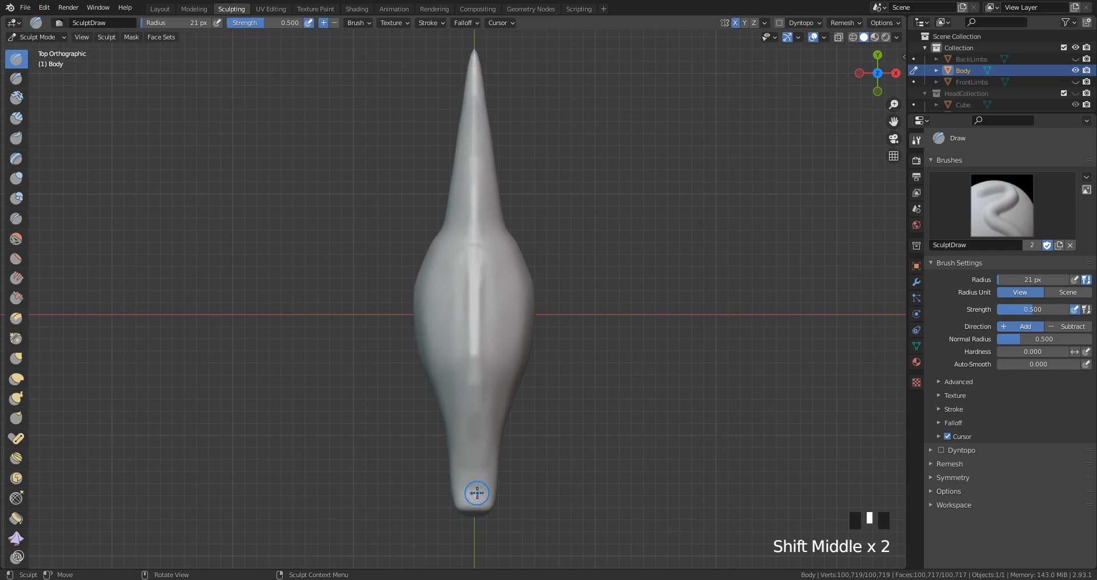
{"action": "left_click_drag", "start_coordinate": [475, 499], "coordinate": [476, 487]}
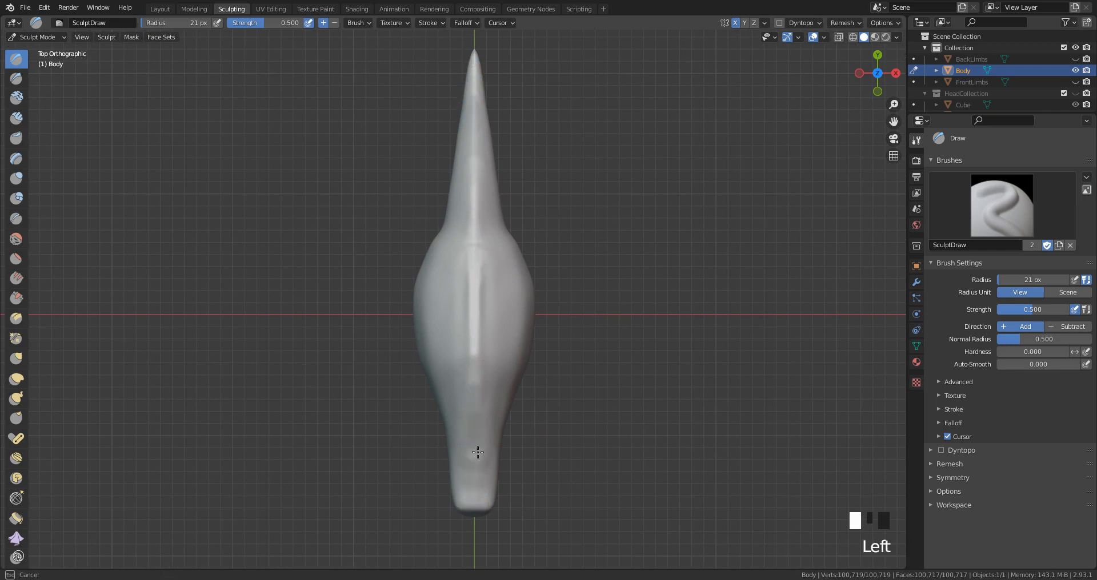
{"action": "left_click_drag", "start_coordinate": [478, 428], "coordinate": [478, 430]}
{"action": "key", "text": "ctrl+z"}
{"action": "left_click_drag", "start_coordinate": [474, 497], "coordinate": [473, 492]}
{"action": "left_click_drag", "start_coordinate": [475, 331], "coordinate": [473, 166]}
Step: Extend the raised centerline ridge along the tail with the Draw brush radius set to 14 px
{"action": "key", "text": "f"}
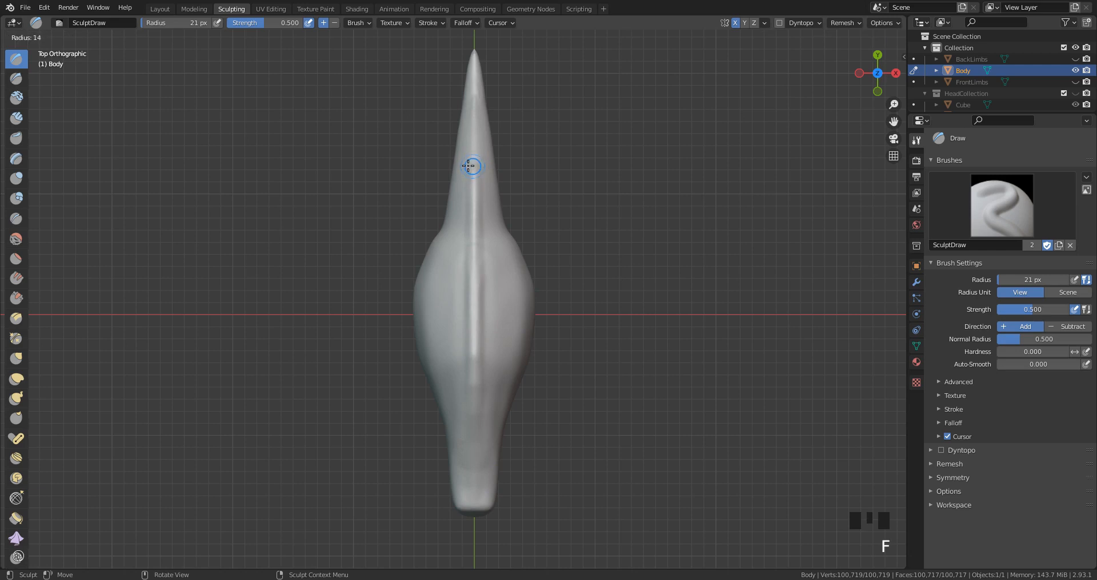
{"action": "left_click", "coordinate": [468, 166]}
{"action": "left_click_drag", "start_coordinate": [472, 170], "coordinate": [474, 164]}
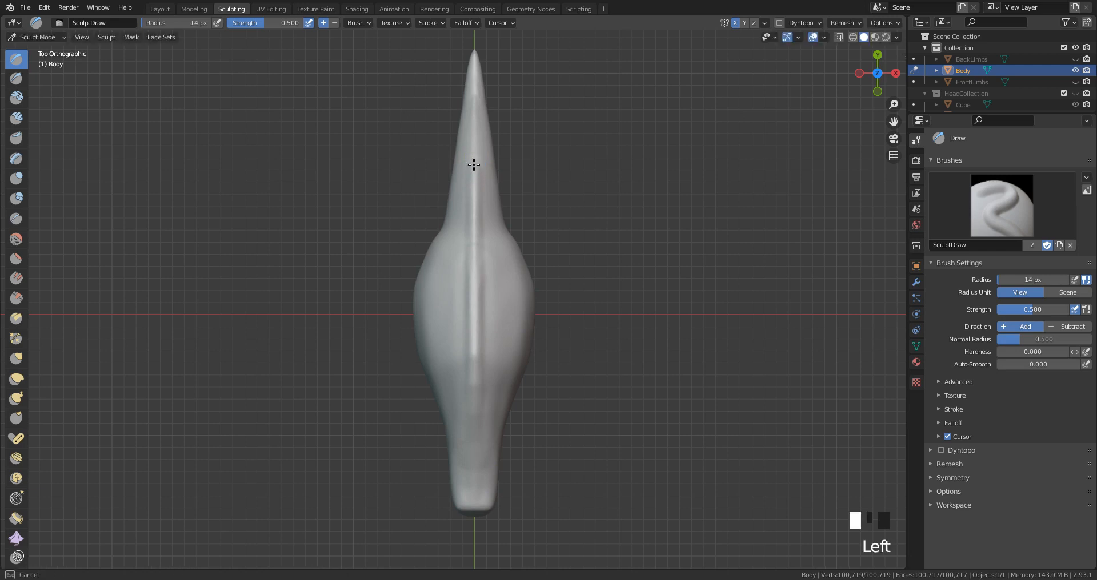
{"action": "mouse_move", "coordinate": [474, 105]}
{"action": "left_mouse_down"}
{"action": "mouse_move", "coordinate": [474, 74]}
{"action": "mouse_move", "coordinate": [472, 147]}
{"action": "mouse_move", "coordinate": [474, 123]}
{"action": "left_mouse_up"}
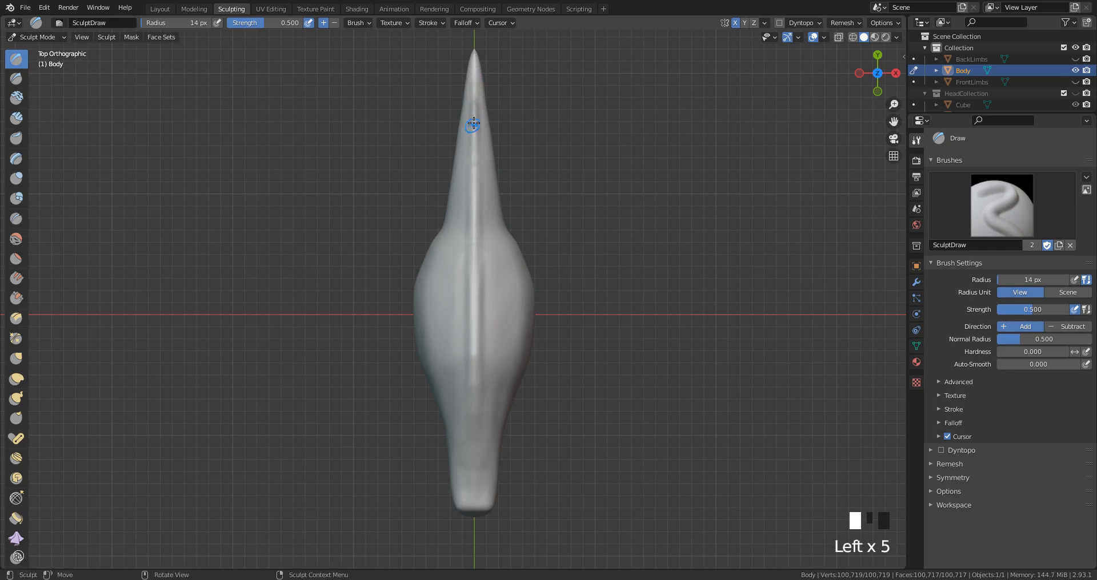
Step: Build up the ridge on top of the tail toward the tip with an 18 px Draw brush
{"action": "middle_click_drag", "start_coordinate": [473, 140], "coordinate": [354, 48]}
{"action": "mouse_move", "coordinate": [693, 167]}
{"action": "middle_mouse_down", "text": "shift"}
{"action": "mouse_move", "coordinate": [507, 108]}
{"action": "mouse_move", "coordinate": [547, 214]}
{"action": "mouse_move", "coordinate": [551, 140]}
{"action": "middle_mouse_up", "text": "shift"}
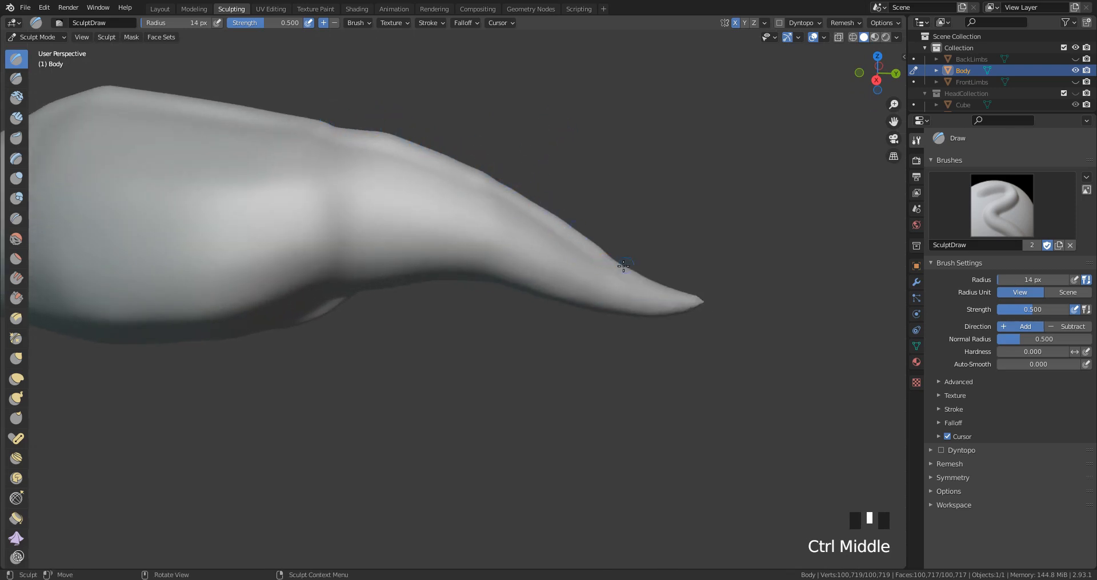
{"action": "mouse_move", "coordinate": [623, 266]}
{"action": "middle_mouse_down"}
{"action": "mouse_move", "coordinate": [663, 246]}
{"action": "mouse_move", "coordinate": [699, 303]}
{"action": "mouse_move", "coordinate": [685, 408]}
{"action": "middle_mouse_up"}
{"action": "key", "text": "f"}
{"action": "left_click", "coordinate": [462, 253]}
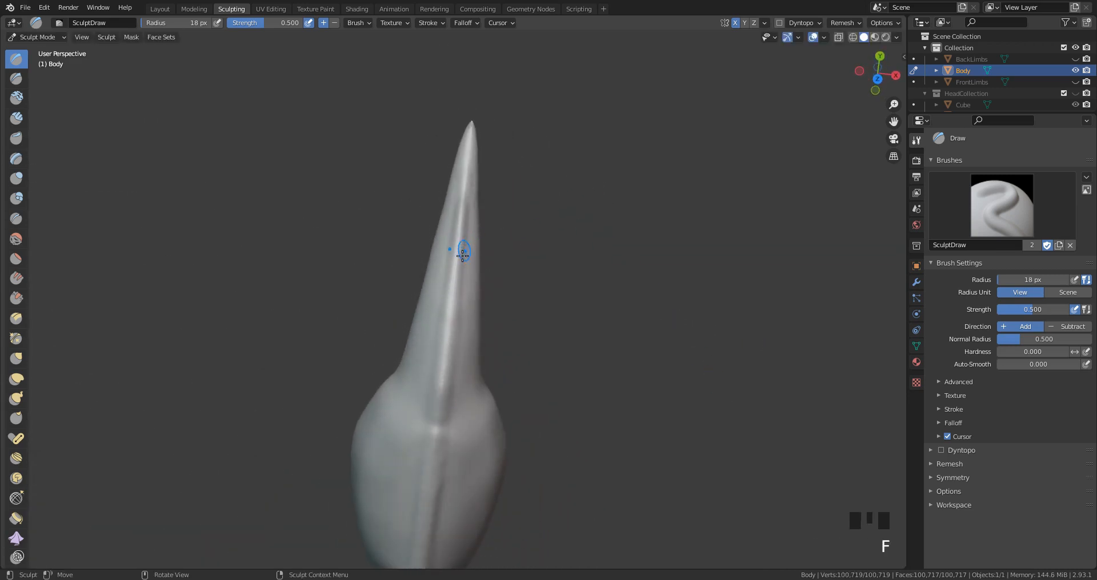
{"action": "left_click", "coordinate": [448, 306]}
{"action": "left_click_drag", "start_coordinate": [447, 306], "coordinate": [447, 316]}
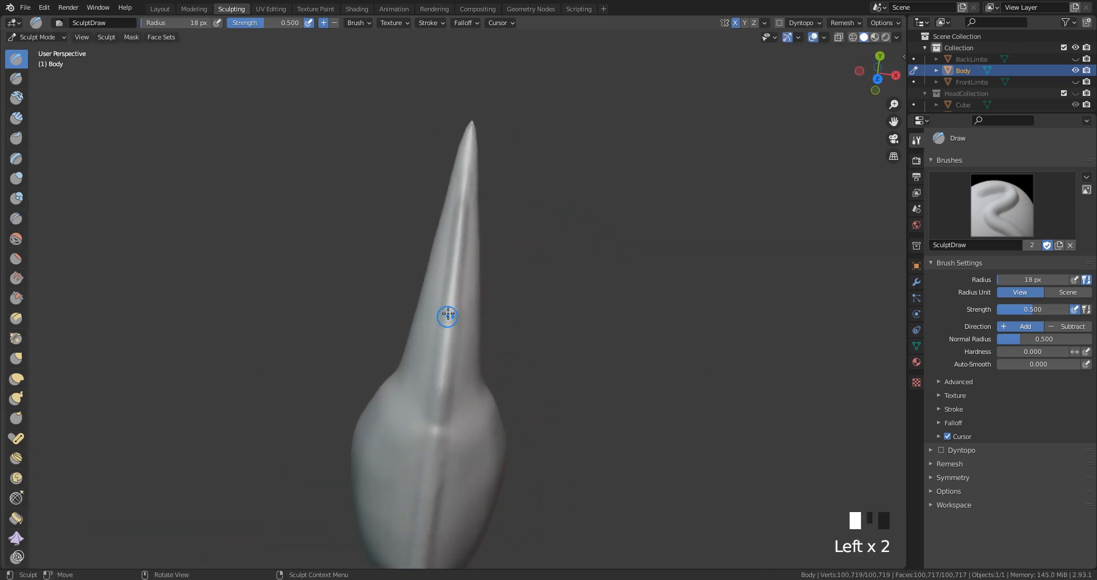
{"action": "left_click", "coordinate": [461, 231]}
{"action": "left_click", "coordinate": [466, 172]}
{"action": "left_click", "coordinate": [463, 166]}
{"action": "left_click", "coordinate": [459, 215]}
{"action": "left_click", "coordinate": [462, 192]}
{"action": "left_click", "coordinate": [464, 166]}
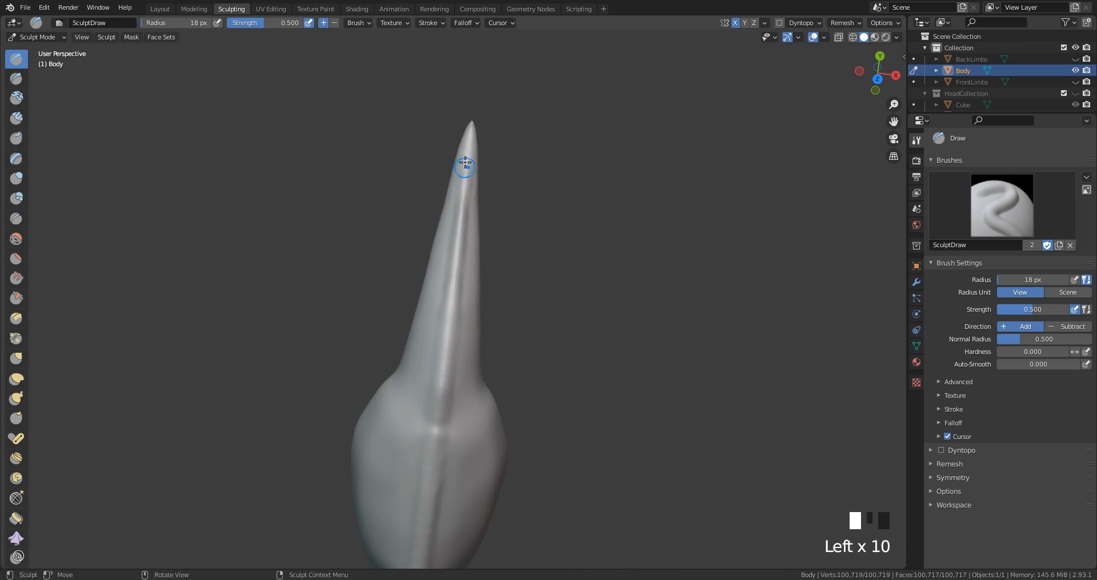
Step: Add volume to the ridge along the outer and middle parts of the tail
{"action": "middle_click_drag", "start_coordinate": [465, 166], "coordinate": [361, 292]}
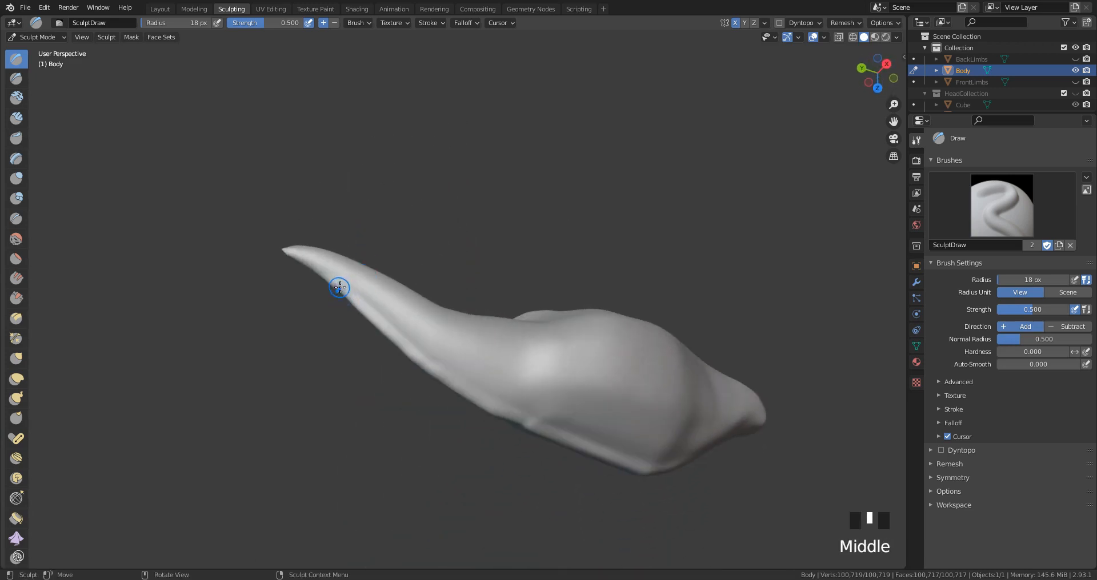
{"action": "left_click", "coordinate": [340, 288]}
{"action": "left_click", "coordinate": [340, 288]}
{"action": "left_click", "coordinate": [340, 290]}
{"action": "left_click", "coordinate": [340, 291]}
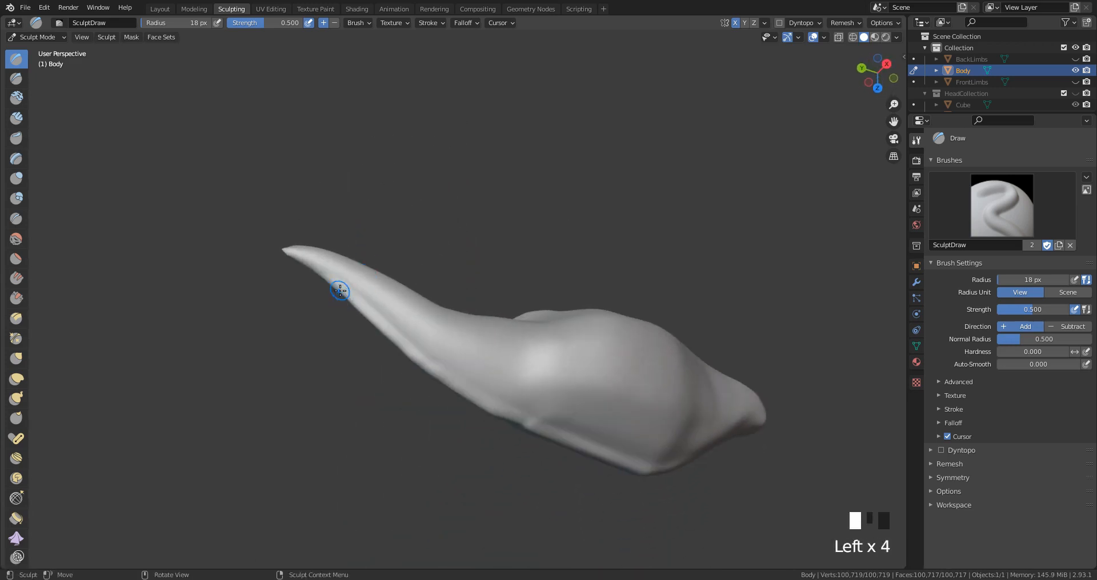
{"action": "left_click", "coordinate": [395, 347]}
{"action": "left_click", "coordinate": [396, 348]}
{"action": "left_click", "coordinate": [398, 349]}
{"action": "left_click", "coordinate": [412, 360]}
{"action": "left_click", "coordinate": [405, 351]}
Step: Fill the dips in the tail's upper contour from near the tip up to the tail base, working in profile
{"action": "mouse_move", "coordinate": [404, 351]}
{"action": "middle_mouse_down"}
{"action": "mouse_move", "coordinate": [375, 378]}
{"action": "mouse_move", "coordinate": [392, 246]}
{"action": "mouse_move", "coordinate": [557, 190]}
{"action": "mouse_move", "coordinate": [408, 228]}
{"action": "middle_mouse_up"}
{"action": "left_click", "coordinate": [334, 278]}
{"action": "left_click", "coordinate": [337, 275]}
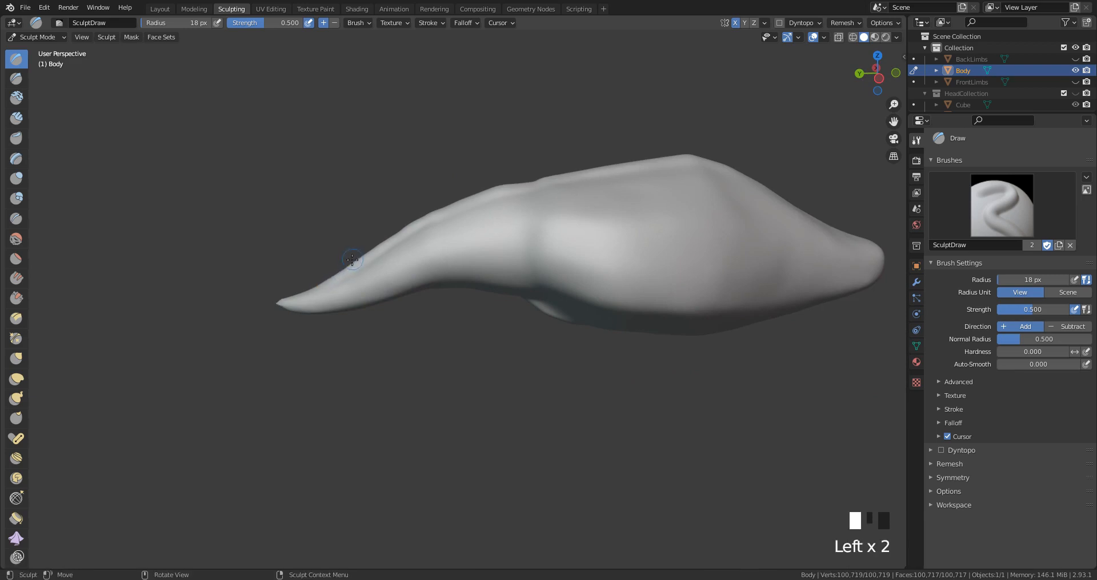
{"action": "left_click", "coordinate": [355, 263]}
{"action": "left_click", "coordinate": [414, 219]}
{"action": "left_click", "coordinate": [425, 214]}
{"action": "left_click", "coordinate": [436, 208]}
{"action": "left_click", "coordinate": [445, 203]}
{"action": "left_click", "coordinate": [464, 199]}
{"action": "left_click", "coordinate": [479, 192]}
Step: Smooth the ridge at the tail base and on the back with a 35 px brush
{"action": "middle_click_drag", "start_coordinate": [492, 187], "coordinate": [509, 236]}
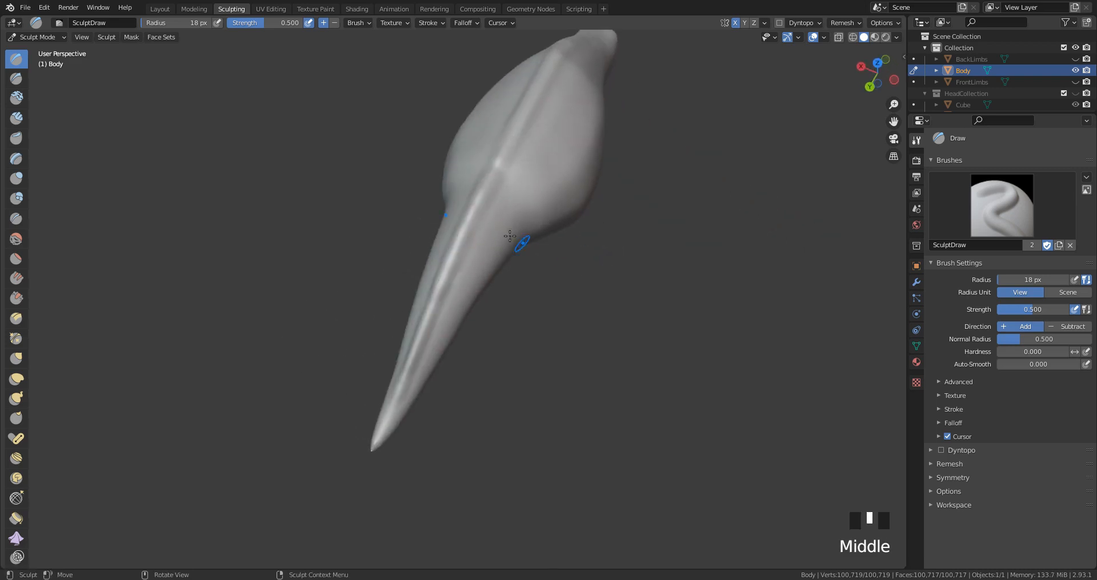
{"action": "left_click", "coordinate": [448, 247], "text": "shift"}
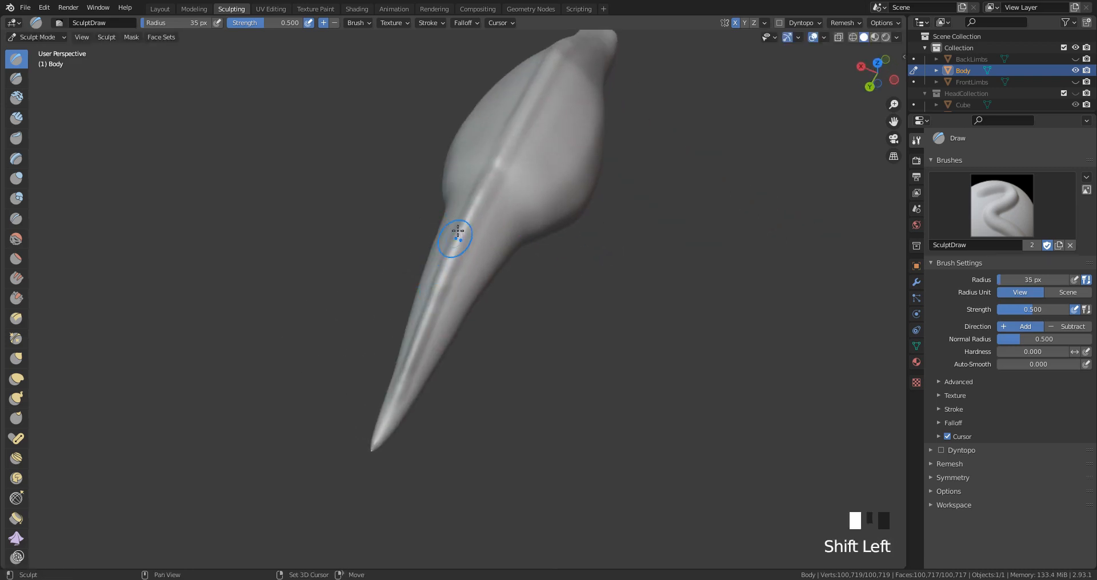
{"action": "left_click", "coordinate": [449, 245], "text": "shift"}
{"action": "left_click", "coordinate": [449, 245], "text": "shift"}
{"action": "mouse_move", "coordinate": [449, 245]}
{"action": "left_mouse_down", "text": "shift"}
{"action": "mouse_move", "coordinate": [406, 369]}
{"action": "mouse_move", "coordinate": [445, 264]}
{"action": "left_mouse_up", "text": "shift"}
{"action": "left_click", "coordinate": [446, 262], "text": "shift"}
{"action": "left_click", "coordinate": [445, 264], "text": "shift"}
{"action": "middle_click_drag", "start_coordinate": [483, 179], "coordinate": [549, 181]}
{"action": "left_click", "coordinate": [539, 176], "text": "shift"}
{"action": "left_click", "coordinate": [539, 176], "text": "shift"}
Step: Draw a raised ridge from the shoulder peak down the top of the neck to its front end
{"action": "mouse_move", "coordinate": [644, 148]}
{"action": "middle_mouse_down"}
{"action": "mouse_move", "coordinate": [651, 185]}
{"action": "mouse_move", "coordinate": [447, 164]}
{"action": "mouse_move", "coordinate": [585, 265]}
{"action": "mouse_move", "coordinate": [563, 250]}
{"action": "mouse_move", "coordinate": [563, 229]}
{"action": "middle_mouse_up"}
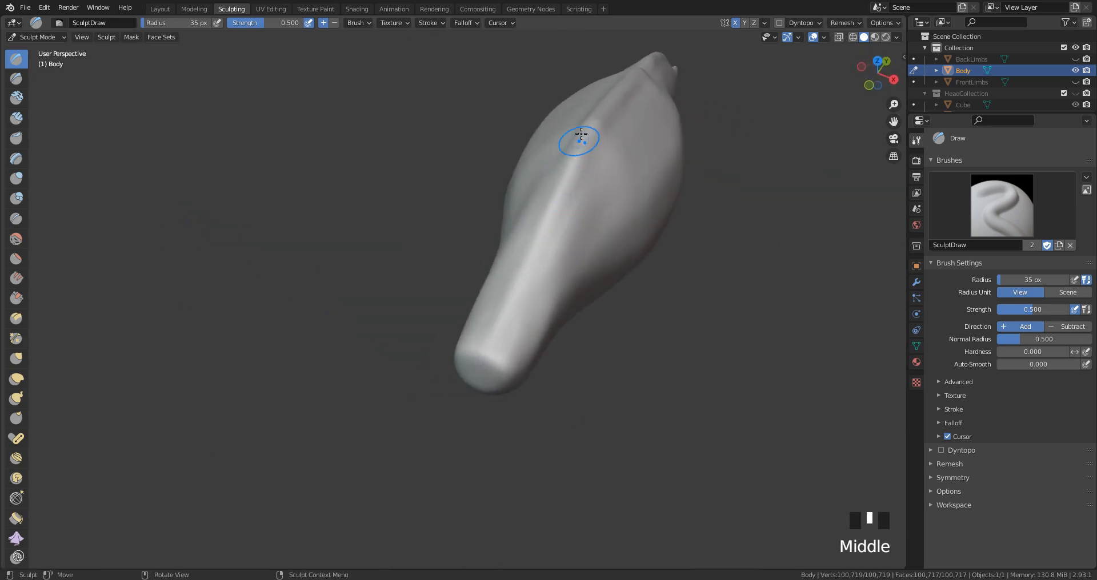
{"action": "middle_click_drag", "start_coordinate": [596, 131], "coordinate": [591, 166]}
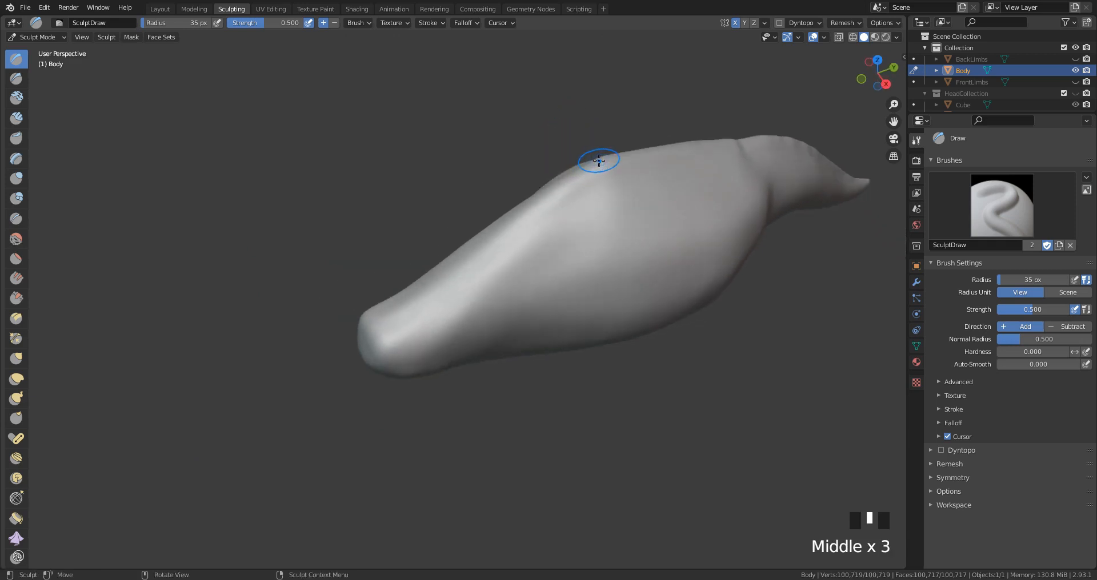
{"action": "mouse_move", "coordinate": [598, 161]}
{"action": "left_mouse_down"}
{"action": "mouse_move", "coordinate": [461, 257]}
{"action": "mouse_move", "coordinate": [391, 327]}
{"action": "left_mouse_up"}
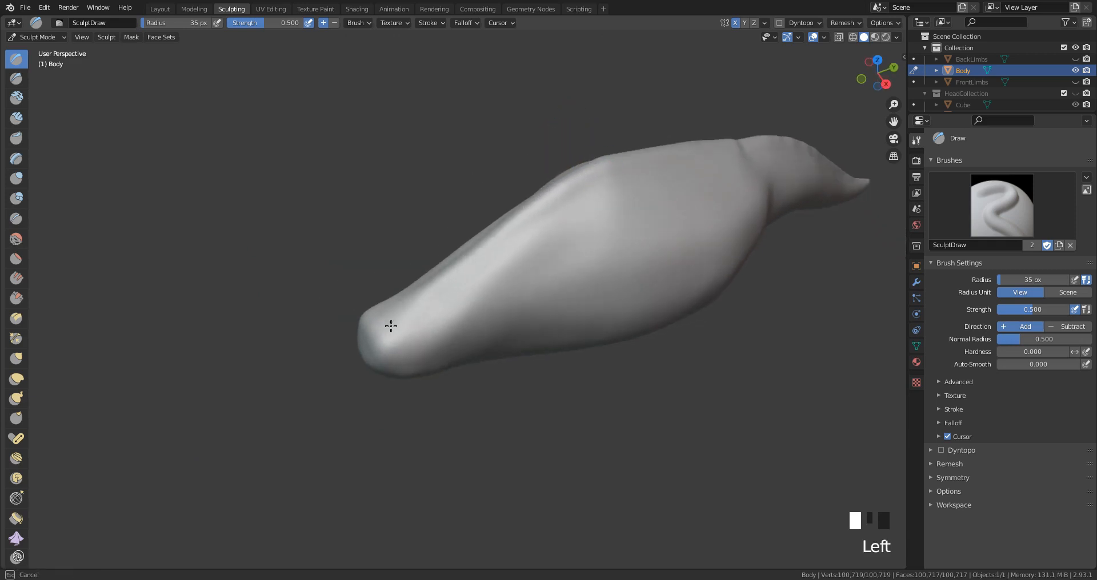
{"action": "mouse_move", "coordinate": [391, 327]}
{"action": "middle_mouse_down"}
{"action": "mouse_move", "coordinate": [404, 282]}
{"action": "mouse_move", "coordinate": [387, 282]}
{"action": "mouse_move", "coordinate": [497, 331]}
{"action": "middle_mouse_up"}
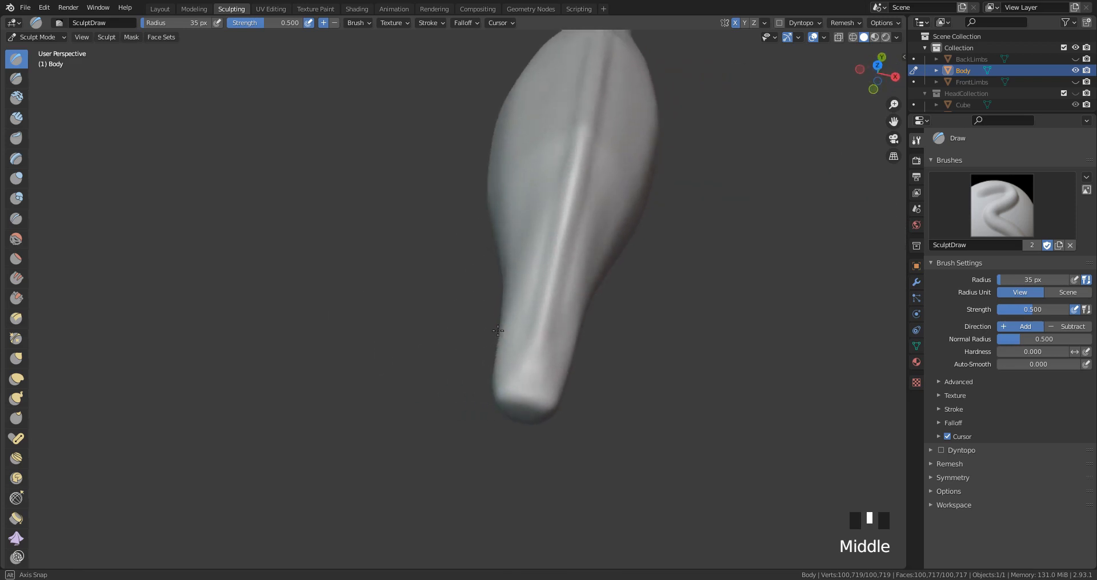
{"action": "left_click_drag", "start_coordinate": [546, 320], "coordinate": [534, 355]}
Step: Switch to the right side view and choose the Elastic Deform brush with a 72 px radius
{"action": "mouse_move", "coordinate": [534, 355]}
{"action": "middle_mouse_down"}
{"action": "mouse_move", "coordinate": [475, 252]}
{"action": "mouse_move", "coordinate": [483, 227]}
{"action": "mouse_move", "coordinate": [482, 274]}
{"action": "middle_mouse_up"}
{"action": "key", "text": "KP_3"}
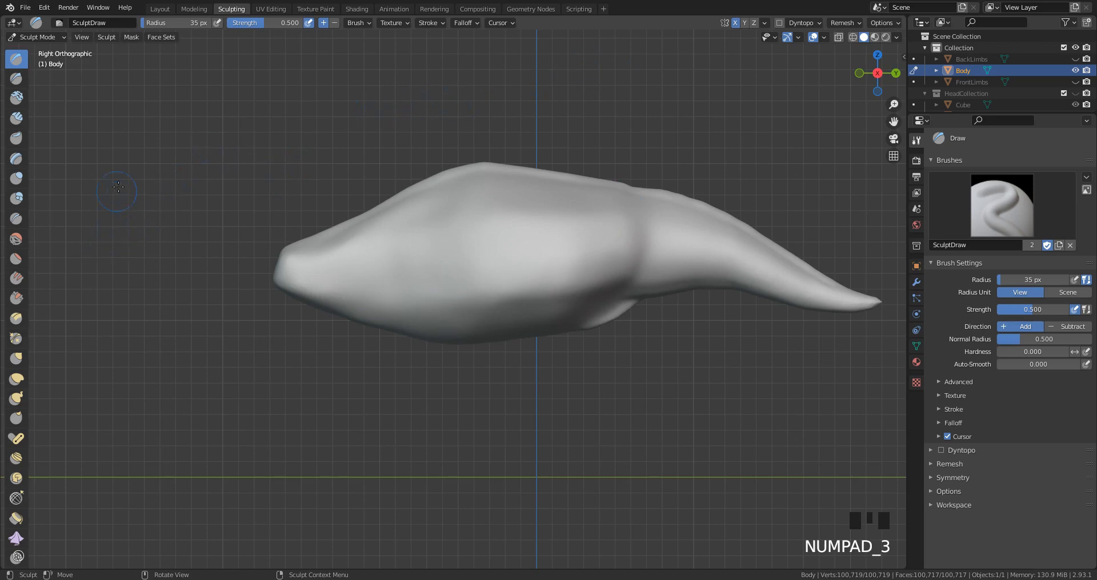
{"action": "left_click", "coordinate": [16, 378]}
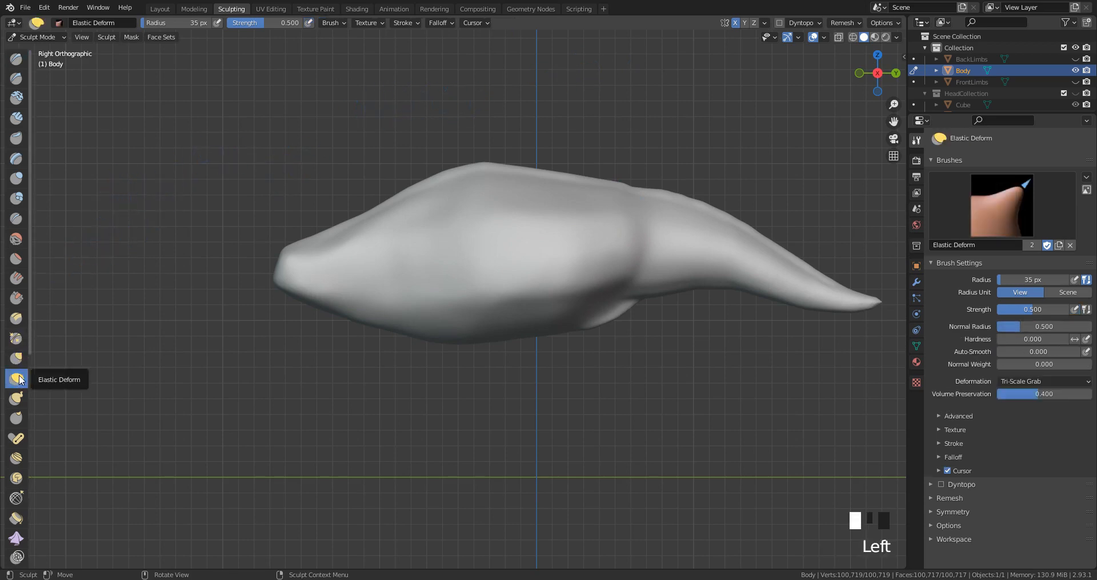
{"action": "key", "text": "f"}
{"action": "left_click", "coordinate": [661, 166]}
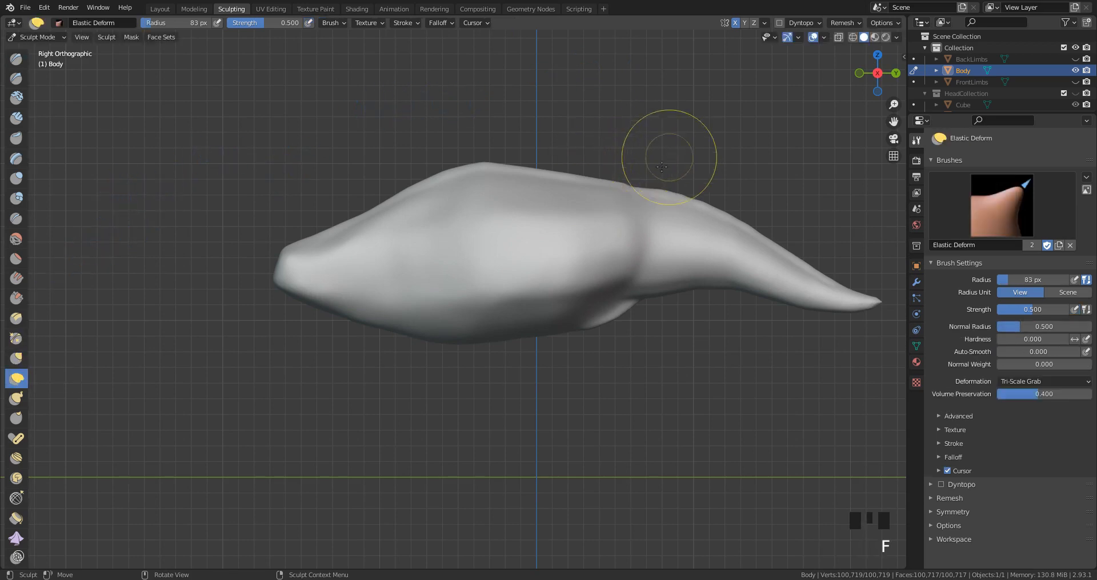
{"action": "key", "text": "f"}
{"action": "left_click", "coordinate": [655, 166]}
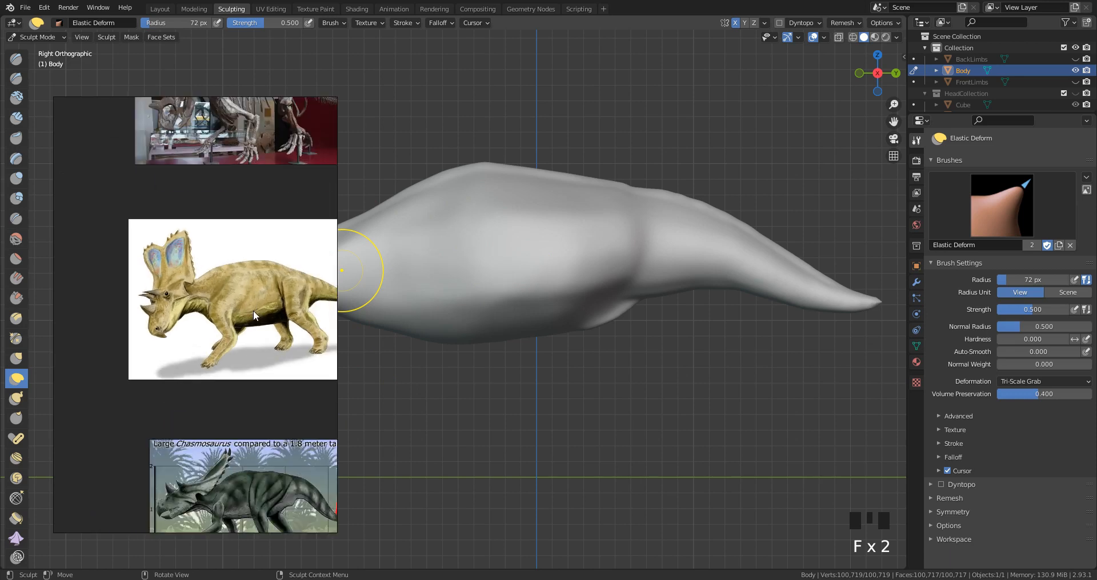
Step: Unhide the FrontLimbs and BackLimbs objects for comparison with the Chasmosaurus reference
{"action": "left_click", "coordinate": [1074, 82]}
{"action": "left_click", "coordinate": [1074, 59]}
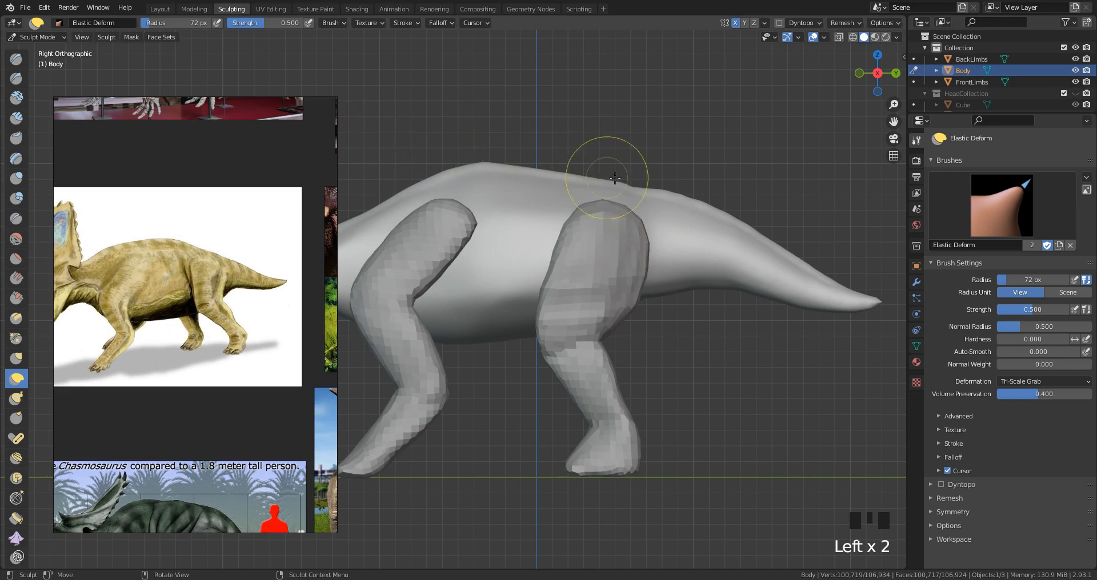
{"action": "key", "text": "r"}
{"action": "left_click", "coordinate": [620, 172]}
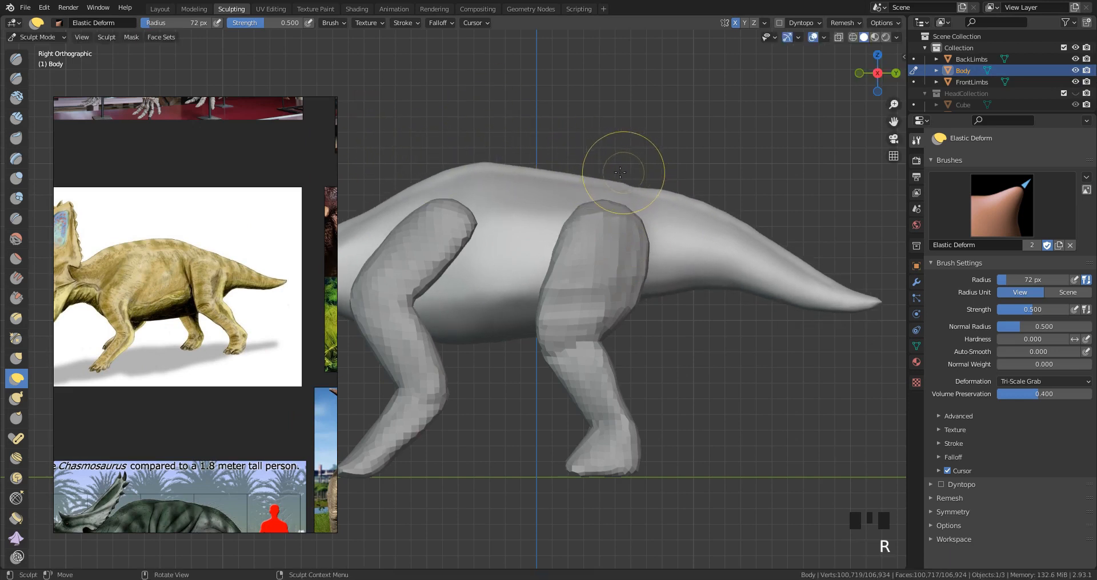
Step: Enlarge the Elastic Deform brush to 92 px and pull the back contour up between the hip and shoulders
{"action": "key", "text": "f"}
{"action": "left_click", "coordinate": [597, 188]}
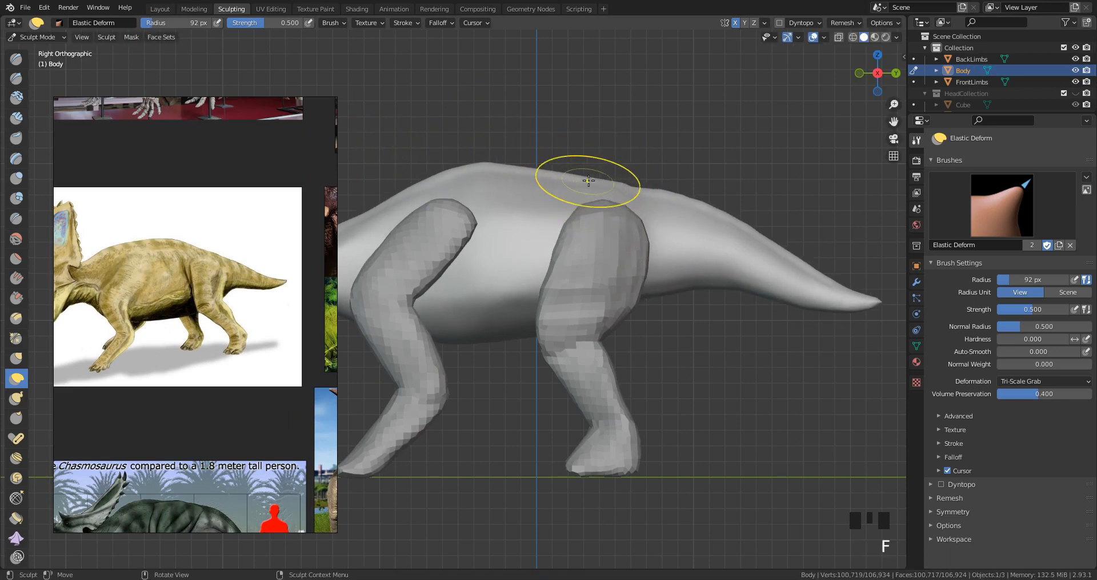
{"action": "mouse_move", "coordinate": [607, 187]}
{"action": "left_mouse_down"}
{"action": "mouse_move", "coordinate": [614, 178]}
{"action": "mouse_move", "coordinate": [540, 164]}
{"action": "left_mouse_up"}
{"action": "key", "text": "f"}
{"action": "left_click", "coordinate": [677, 180]}
{"action": "key", "text": "f"}
{"action": "left_click", "coordinate": [615, 174]}
{"action": "left_click_drag", "start_coordinate": [517, 168], "coordinate": [515, 163]}
{"action": "left_click_drag", "start_coordinate": [509, 164], "coordinate": [487, 159]}
Step: Lift and round the top of the back above the front limbs with the Elastic Deform brush at 86 px
{"action": "key", "text": "f"}
{"action": "left_click", "coordinate": [550, 154]}
{"action": "left_click_drag", "start_coordinate": [480, 163], "coordinate": [481, 158]}
{"action": "left_click_drag", "start_coordinate": [484, 163], "coordinate": [484, 160]}
{"action": "left_click_drag", "start_coordinate": [485, 162], "coordinate": [485, 160]}
{"action": "left_click_drag", "start_coordinate": [486, 163], "coordinate": [485, 160]}
{"action": "left_click_drag", "start_coordinate": [486, 163], "coordinate": [487, 159]}
{"action": "left_click_drag", "start_coordinate": [491, 161], "coordinate": [491, 158]}
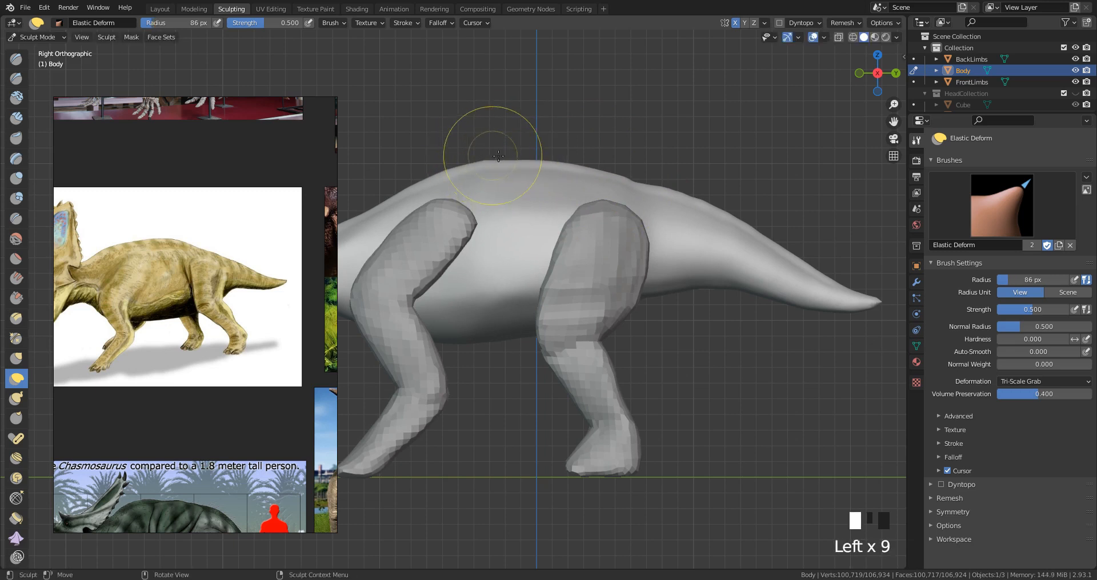
Step: Reshape the upper contour of the tail base behind the hip with a 92 px Elastic Deform brush
{"action": "key", "text": "f"}
{"action": "left_click", "coordinate": [632, 178]}
{"action": "left_click_drag", "start_coordinate": [648, 187], "coordinate": [691, 193]}
{"action": "left_click_drag", "start_coordinate": [702, 202], "coordinate": [709, 192]}
Step: Pull out the notch between hip and tail with a 43 px Elastic Deform brush, reducing the radius to 27 px for refinement
{"action": "key", "text": "f"}
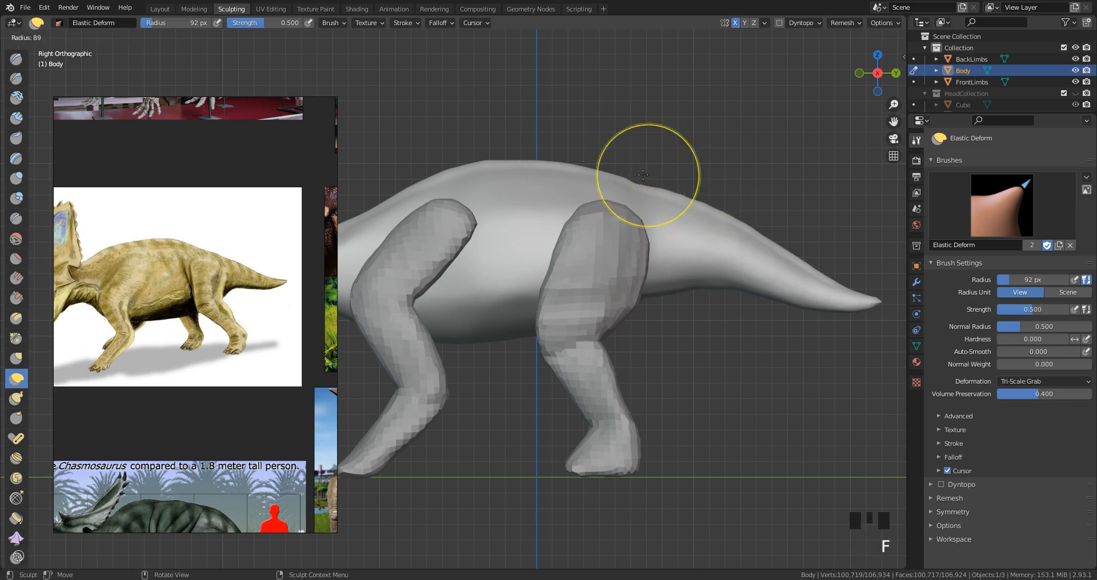
{"action": "left_click", "coordinate": [642, 186]}
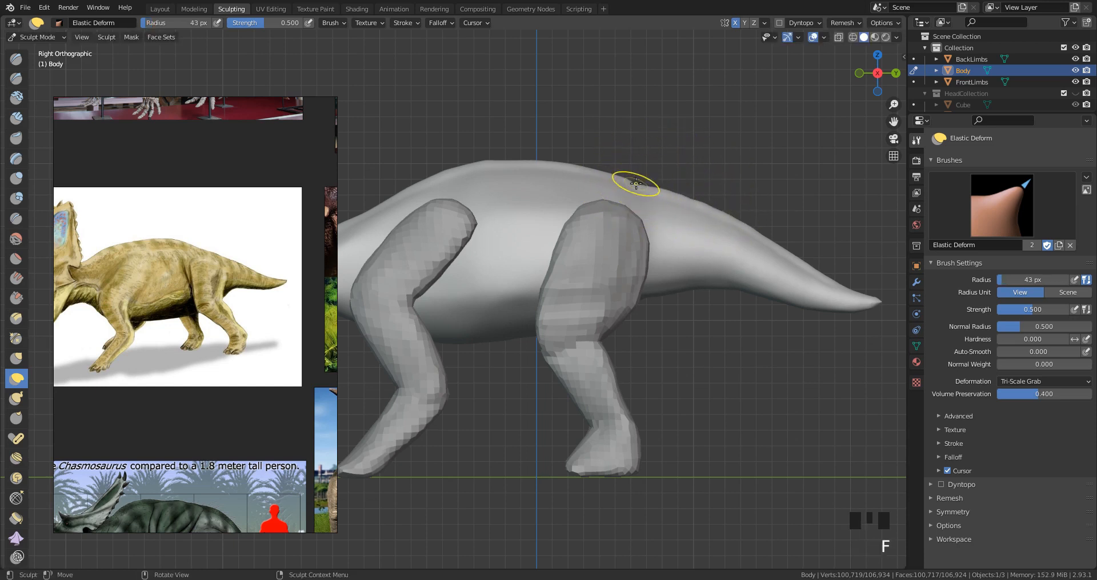
{"action": "left_click_drag", "start_coordinate": [636, 183], "coordinate": [643, 172]}
{"action": "key", "text": "f"}
{"action": "left_click", "coordinate": [634, 179]}
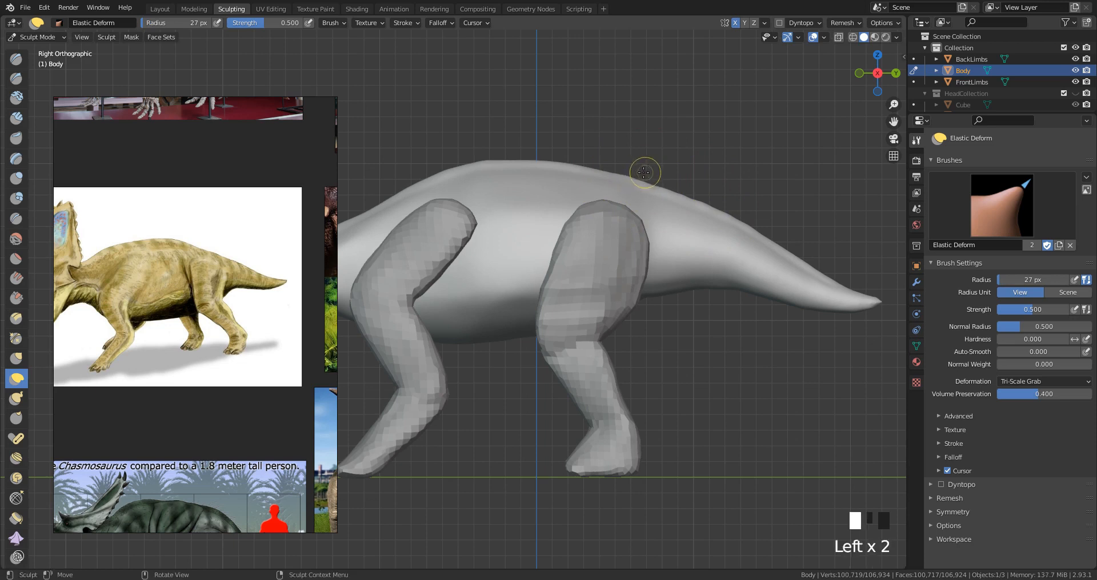
Step: Refine the back contour just above the hip with the Elastic Deform brush at a 48 px radius
{"action": "key", "text": "f"}
{"action": "key", "text": "f"}
{"action": "left_click", "coordinate": [611, 168]}
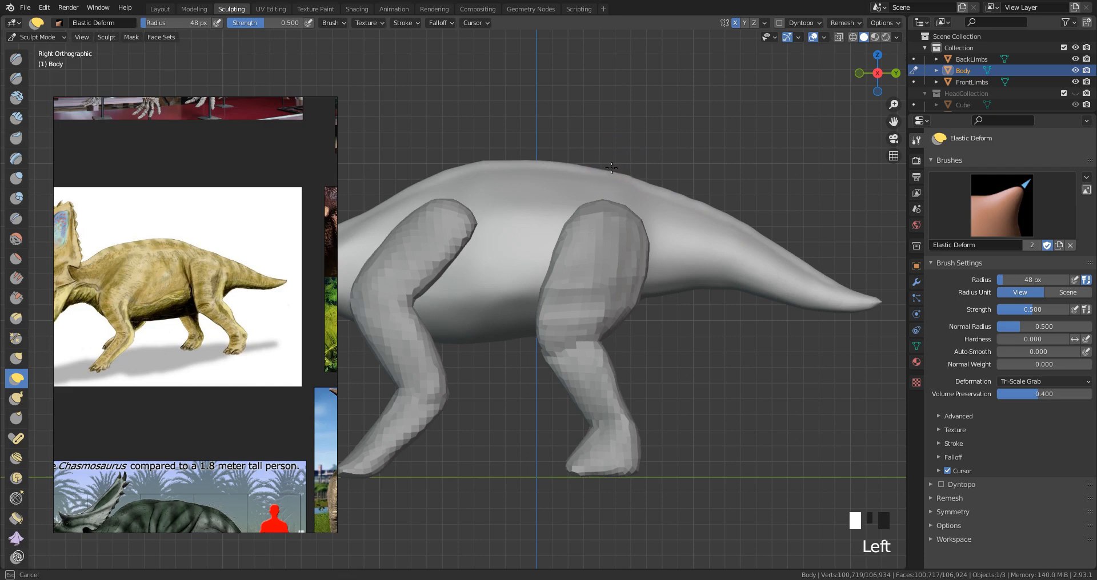
{"action": "left_click", "coordinate": [606, 169]}
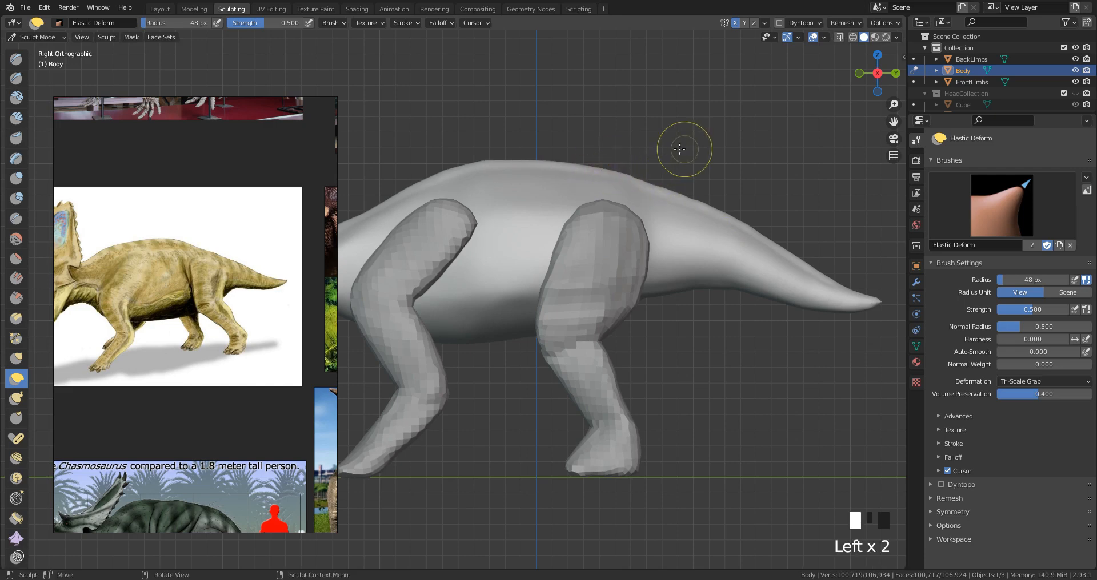
{"action": "middle_click_drag", "start_coordinate": [611, 130], "coordinate": [573, 196], "text": "alt"}
{"action": "key", "text": "KP_3"}
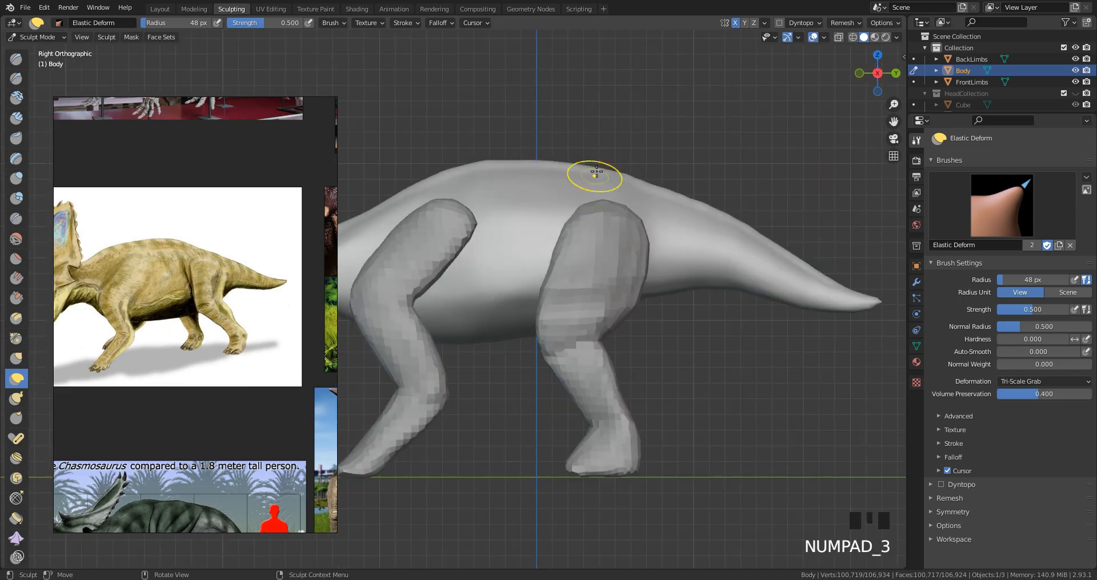
Step: Show the HeadCollection and raise the top of the neck behind the frill with a 67 px Elastic Deform brush
{"action": "middle_click_drag", "start_coordinate": [543, 127], "coordinate": [588, 147], "text": "shift"}
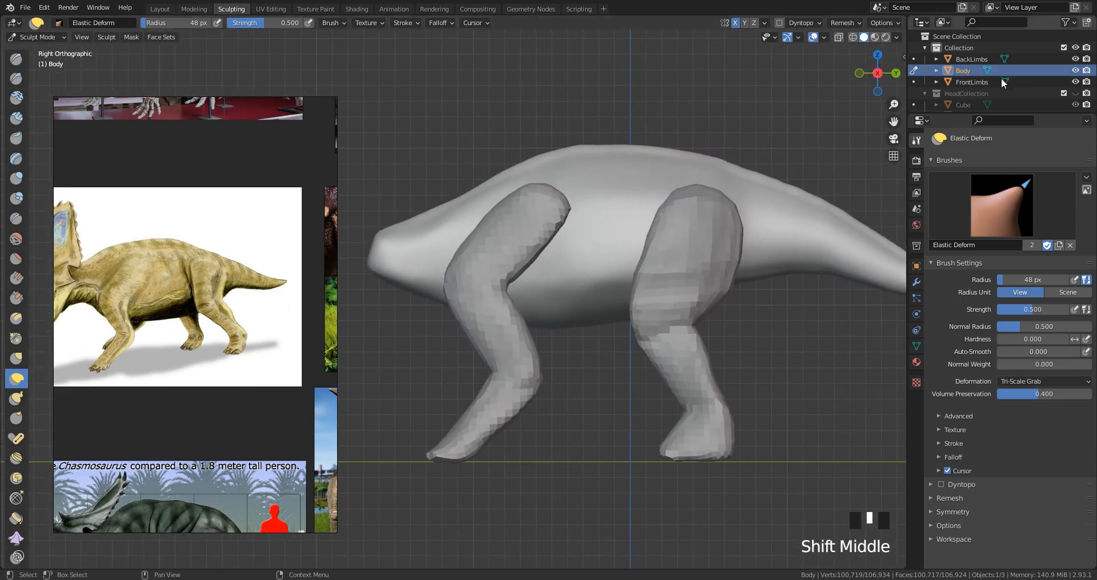
{"action": "left_click", "coordinate": [1074, 93]}
{"action": "middle_click_drag", "start_coordinate": [646, 228], "coordinate": [487, 299], "text": "ctrl"}
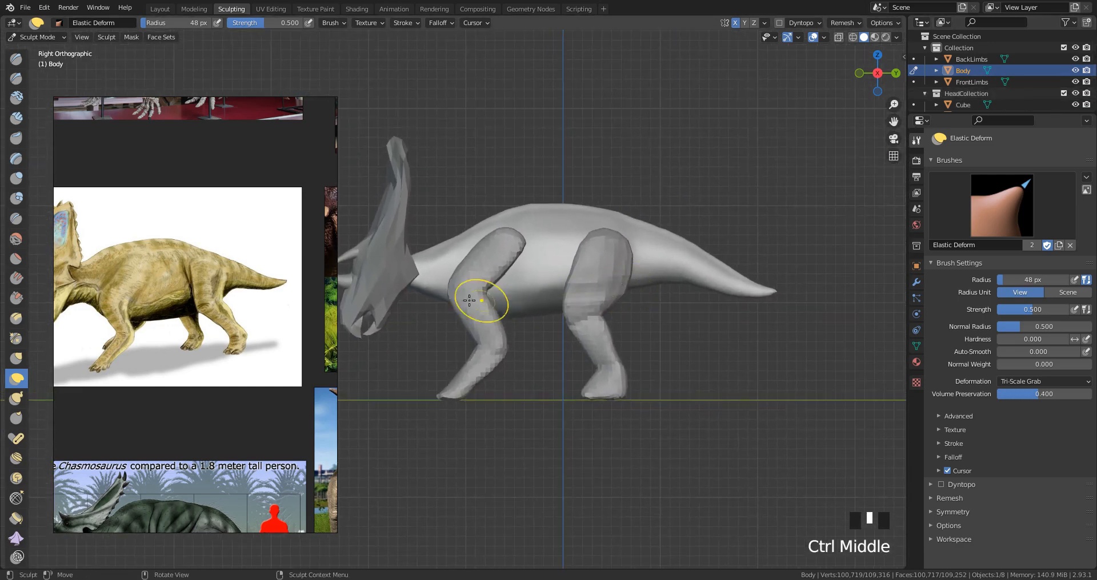
{"action": "key", "text": "f"}
{"action": "left_click", "coordinate": [424, 288]}
{"action": "key", "text": "f"}
{"action": "left_click", "coordinate": [422, 287]}
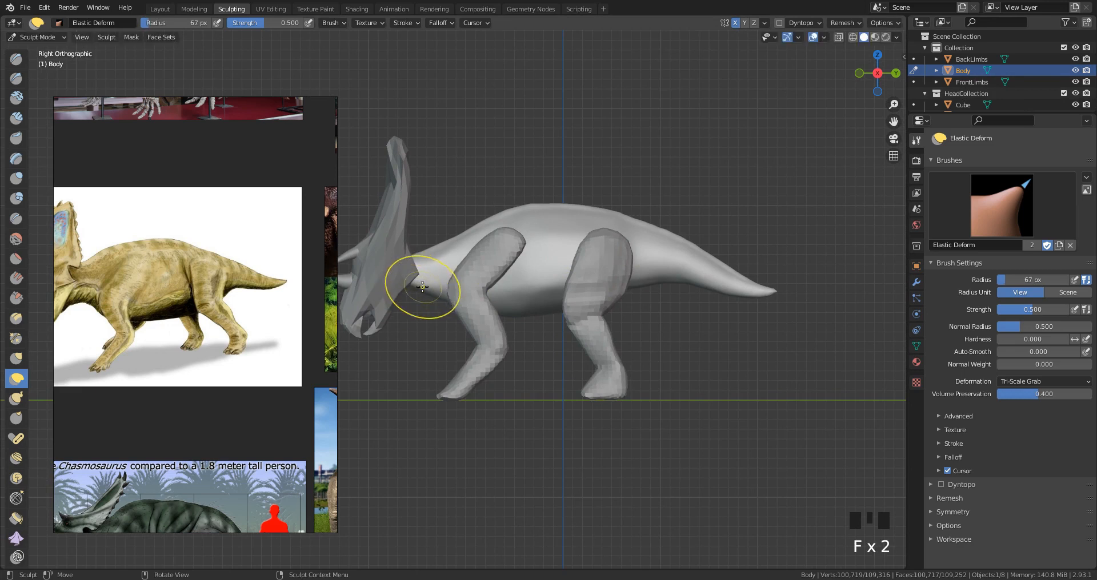
{"action": "left_click_drag", "start_coordinate": [406, 285], "coordinate": [397, 300]}
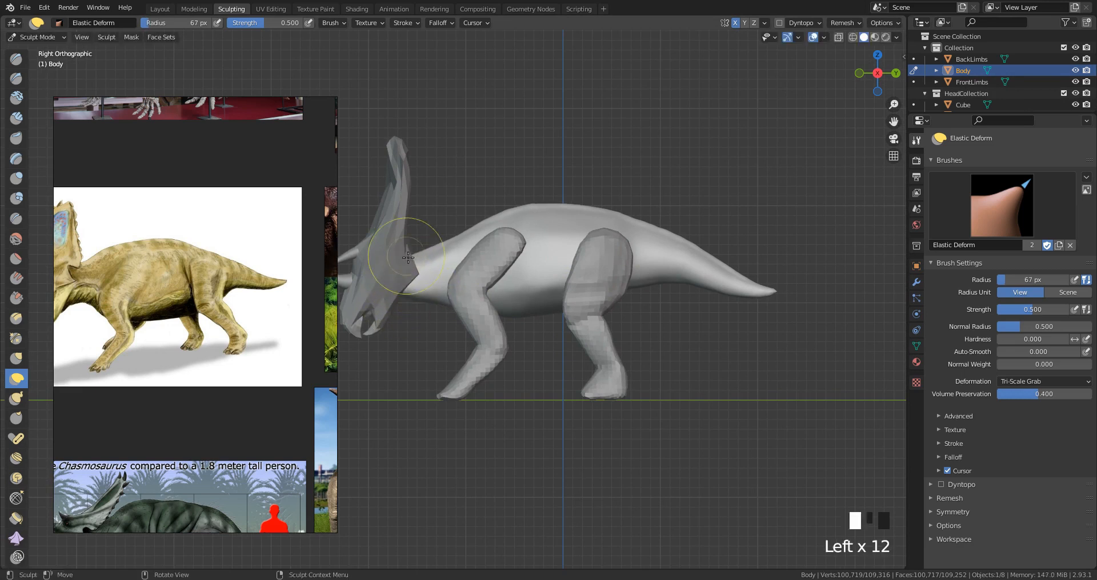
{"action": "left_click_drag", "start_coordinate": [408, 258], "coordinate": [406, 249]}
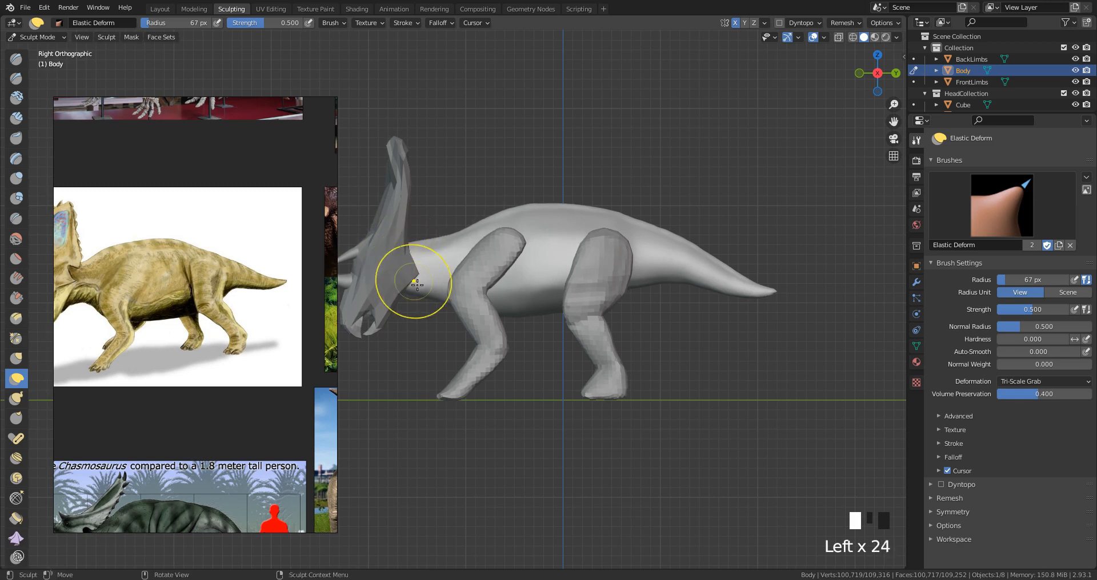
Step: Pull up the underside of the neck and touch up its upper edge at the frill with the 67 px Elastic Deform brush
{"action": "left_click_drag", "start_coordinate": [437, 304], "coordinate": [437, 298]}
{"action": "left_click_drag", "start_coordinate": [433, 301], "coordinate": [432, 297]}
{"action": "left_click_drag", "start_coordinate": [429, 300], "coordinate": [427, 295]}
{"action": "left_click_drag", "start_coordinate": [424, 299], "coordinate": [414, 294]}
{"action": "left_click_drag", "start_coordinate": [409, 300], "coordinate": [402, 292]}
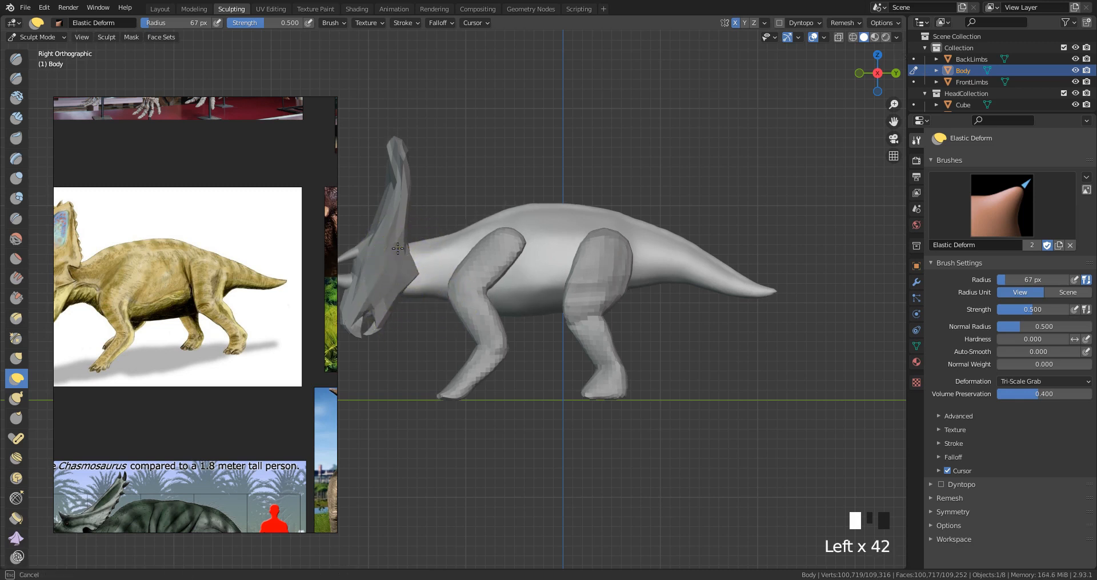
{"action": "left_click_drag", "start_coordinate": [410, 246], "coordinate": [409, 241]}
{"action": "left_click_drag", "start_coordinate": [397, 244], "coordinate": [395, 240]}
{"action": "left_click_drag", "start_coordinate": [435, 294], "coordinate": [432, 288]}
{"action": "left_click_drag", "start_coordinate": [430, 294], "coordinate": [424, 290]}
{"action": "left_click_drag", "start_coordinate": [421, 296], "coordinate": [419, 291]}
{"action": "left_click_drag", "start_coordinate": [416, 295], "coordinate": [422, 294]}
{"action": "mouse_move", "coordinate": [432, 302]}
{"action": "left_mouse_down"}
{"action": "mouse_move", "coordinate": [444, 294]}
{"action": "mouse_move", "coordinate": [417, 288]}
{"action": "left_mouse_up"}
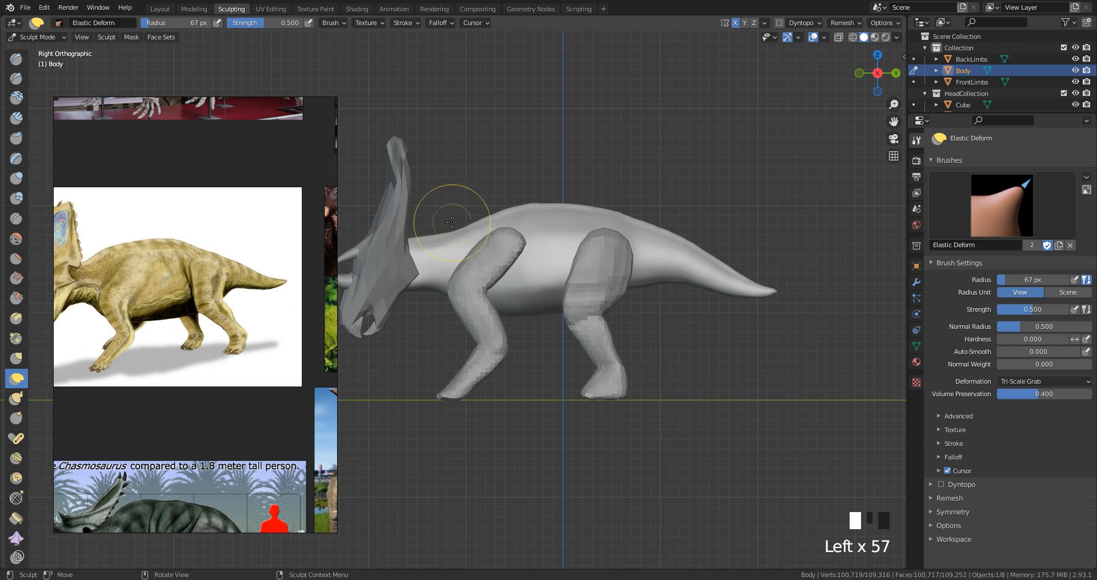
Step: Lift the upper neck contour between frill and shoulder and nudge the neck surface beside the frill with Elastic Deform
{"action": "key", "text": "f"}
{"action": "left_click", "coordinate": [446, 222]}
{"action": "left_click_drag", "start_coordinate": [434, 238], "coordinate": [448, 230]}
{"action": "left_click_drag", "start_coordinate": [451, 236], "coordinate": [452, 233]}
{"action": "left_click_drag", "start_coordinate": [454, 241], "coordinate": [454, 237]}
{"action": "left_click_drag", "start_coordinate": [456, 247], "coordinate": [461, 231]}
{"action": "left_click_drag", "start_coordinate": [451, 235], "coordinate": [451, 231]}
{"action": "left_click_drag", "start_coordinate": [443, 237], "coordinate": [442, 234]}
{"action": "left_click_drag", "start_coordinate": [434, 240], "coordinate": [434, 236]}
{"action": "left_click_drag", "start_coordinate": [421, 281], "coordinate": [421, 277]}
{"action": "left_click_drag", "start_coordinate": [413, 290], "coordinate": [414, 261]}
Step: Enlarge the Elastic Deform brush to 83 px and lift the back contour directly above the shoulder
{"action": "key", "text": "f"}
{"action": "left_click", "coordinate": [411, 243]}
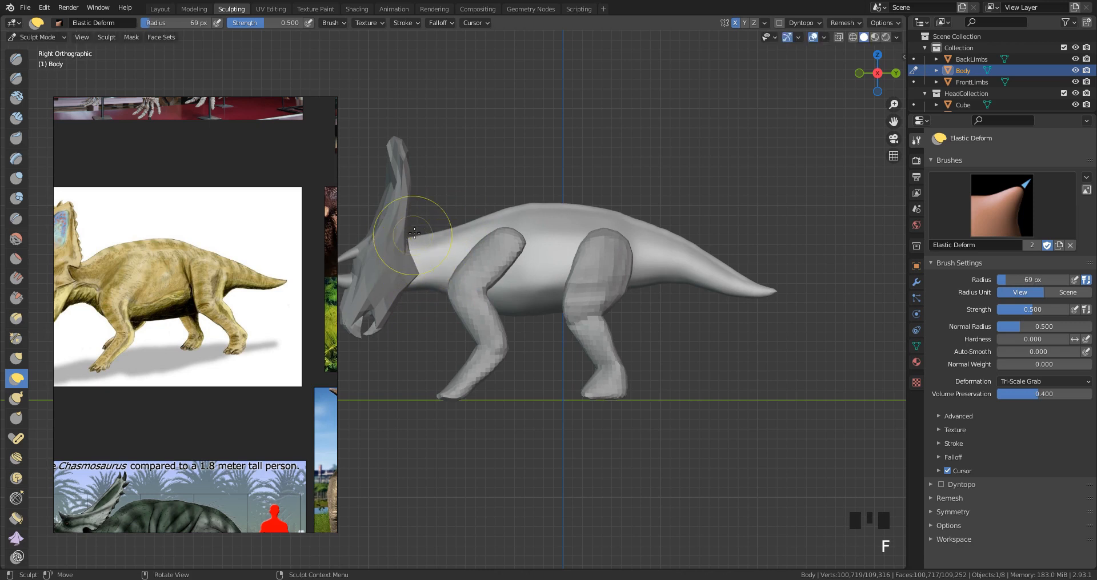
{"action": "key", "text": "f"}
{"action": "key", "text": "f"}
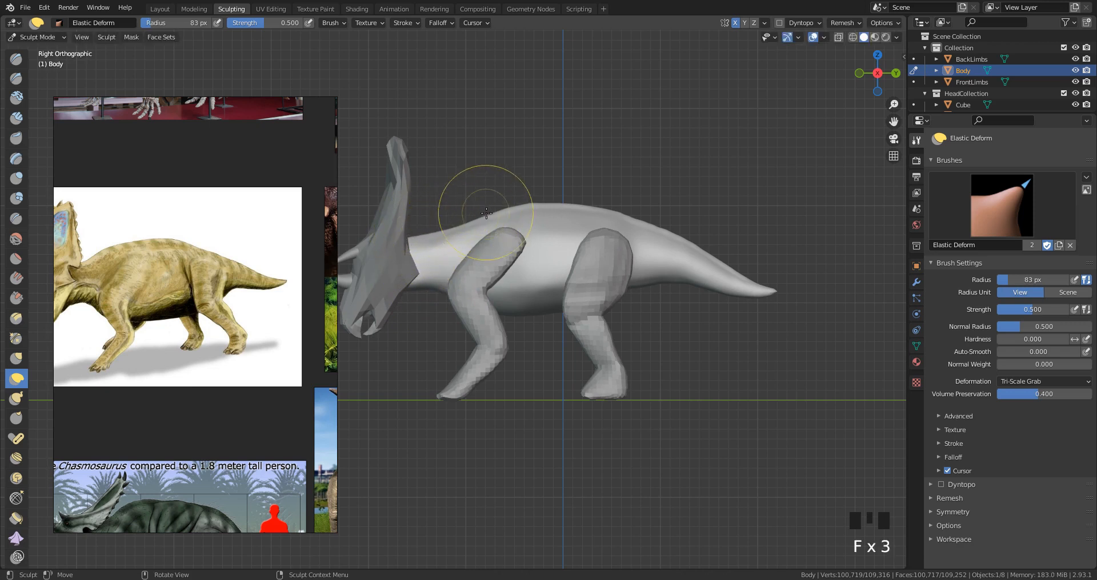
{"action": "left_click", "coordinate": [480, 213]}
{"action": "left_click", "coordinate": [480, 213]}
{"action": "left_click_drag", "start_coordinate": [479, 213], "coordinate": [474, 214]}
{"action": "left_click_drag", "start_coordinate": [477, 218], "coordinate": [478, 215]}
{"action": "left_click_drag", "start_coordinate": [478, 217], "coordinate": [478, 215]}
{"action": "left_click_drag", "start_coordinate": [479, 218], "coordinate": [479, 214]}
{"action": "left_click_drag", "start_coordinate": [479, 219], "coordinate": [468, 220]}
Step: Smooth the transition from shoulder to frill along the upper neck with Elastic Deform, reducing the radius to 53 px
{"action": "key", "text": "f"}
{"action": "left_click", "coordinate": [470, 223]}
{"action": "left_click_drag", "start_coordinate": [449, 234], "coordinate": [438, 233]}
{"action": "key", "text": "f"}
{"action": "left_click", "coordinate": [434, 232]}
{"action": "left_click_drag", "start_coordinate": [440, 242], "coordinate": [430, 239]}
{"action": "left_click_drag", "start_coordinate": [421, 245], "coordinate": [416, 242]}
{"action": "left_click_drag", "start_coordinate": [412, 245], "coordinate": [425, 253]}
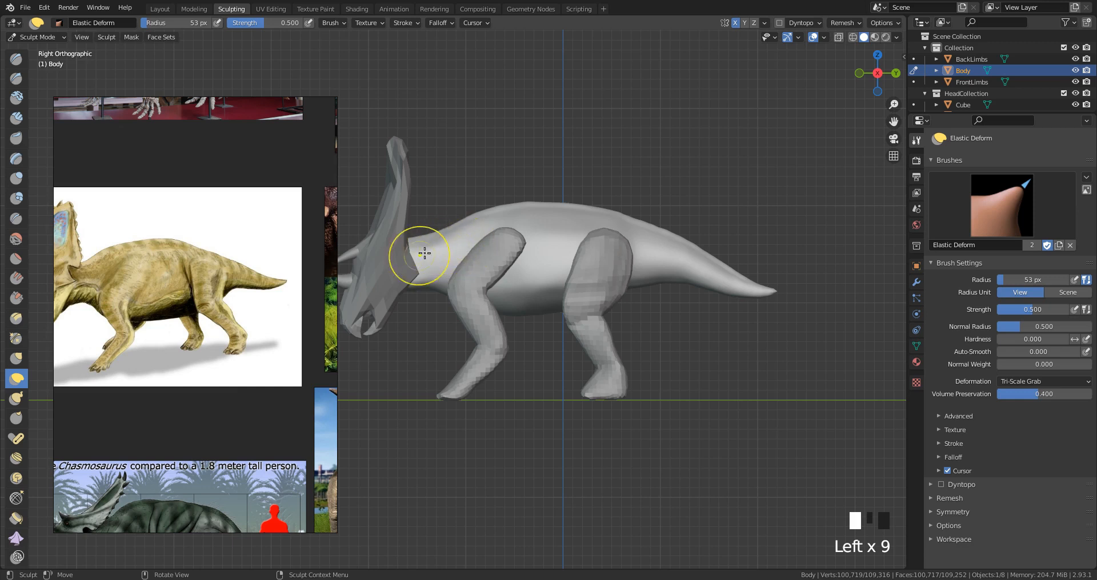
Step: Try to pull the middle of the back upward with a 119 px Elastic Deform brush
{"action": "key", "text": "f"}
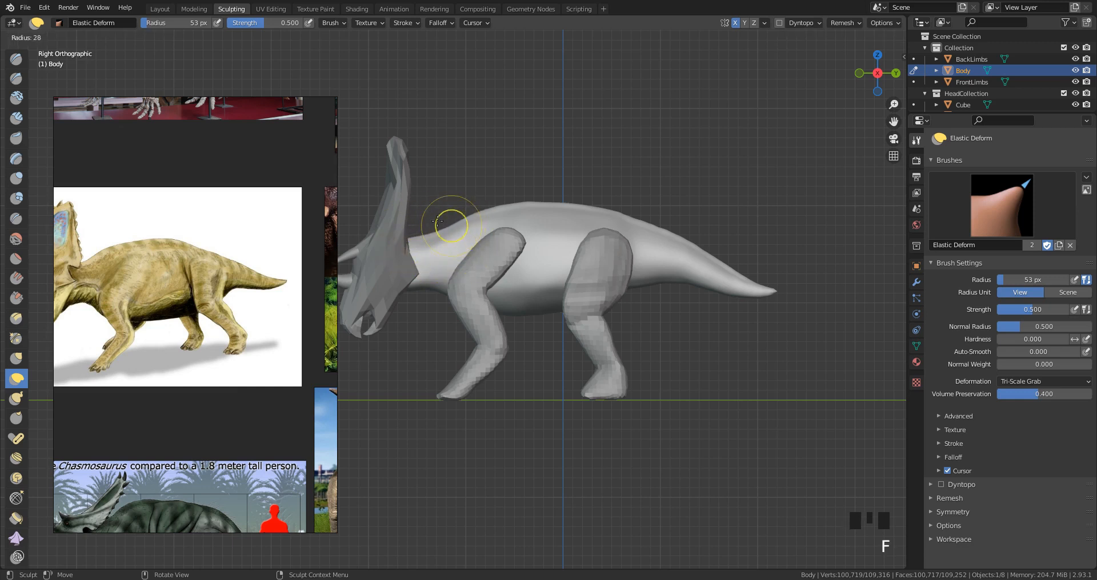
{"action": "right_click", "coordinate": [437, 221]}
{"action": "left_click_drag", "start_coordinate": [425, 273], "coordinate": [491, 246]}
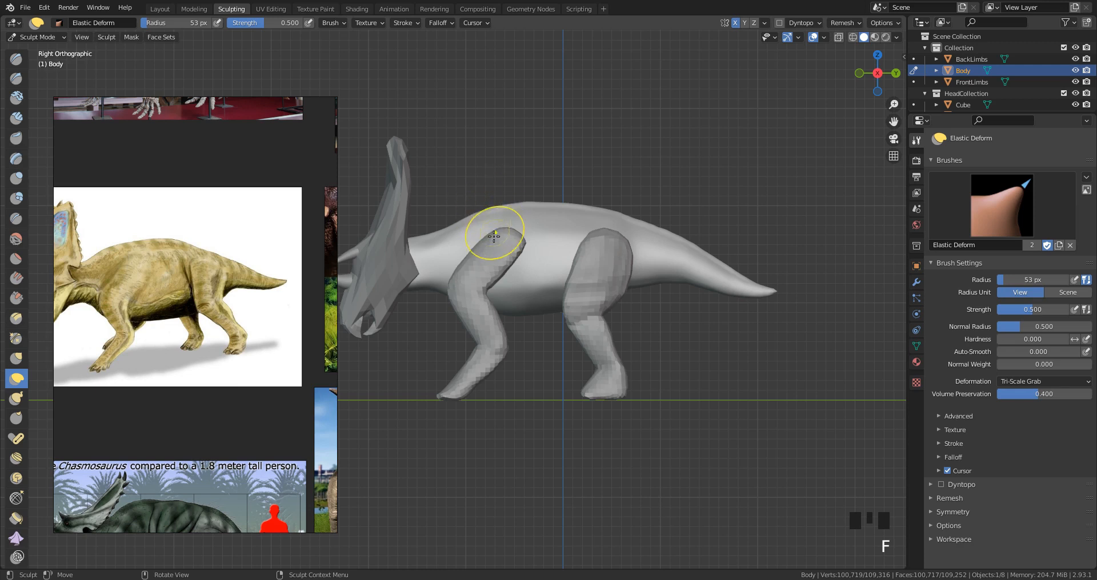
{"action": "key", "text": "f"}
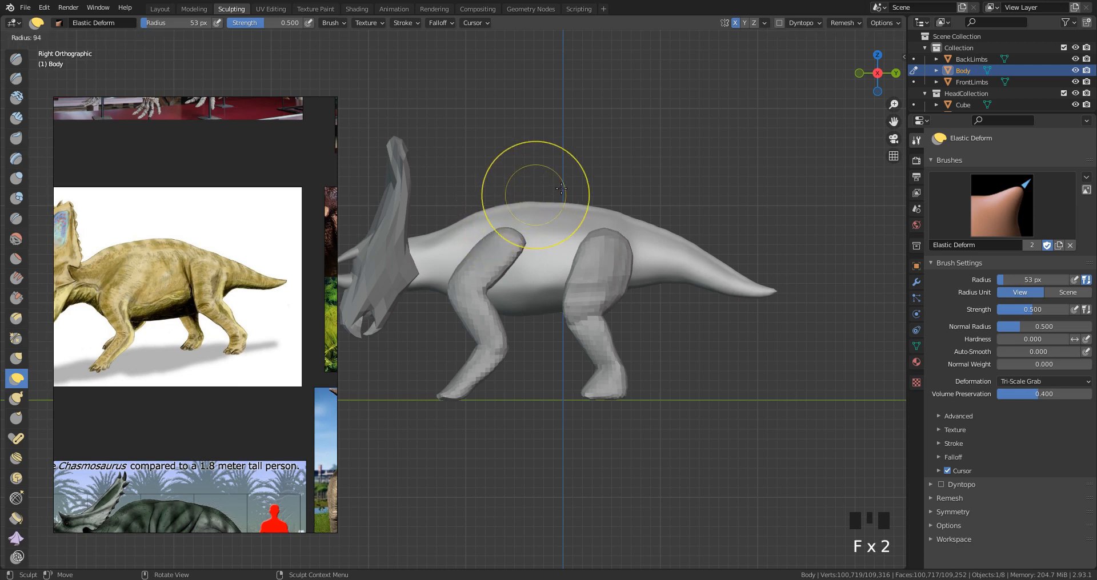
{"action": "left_click", "coordinate": [603, 195]}
{"action": "left_click_drag", "start_coordinate": [564, 208], "coordinate": [572, 163]}
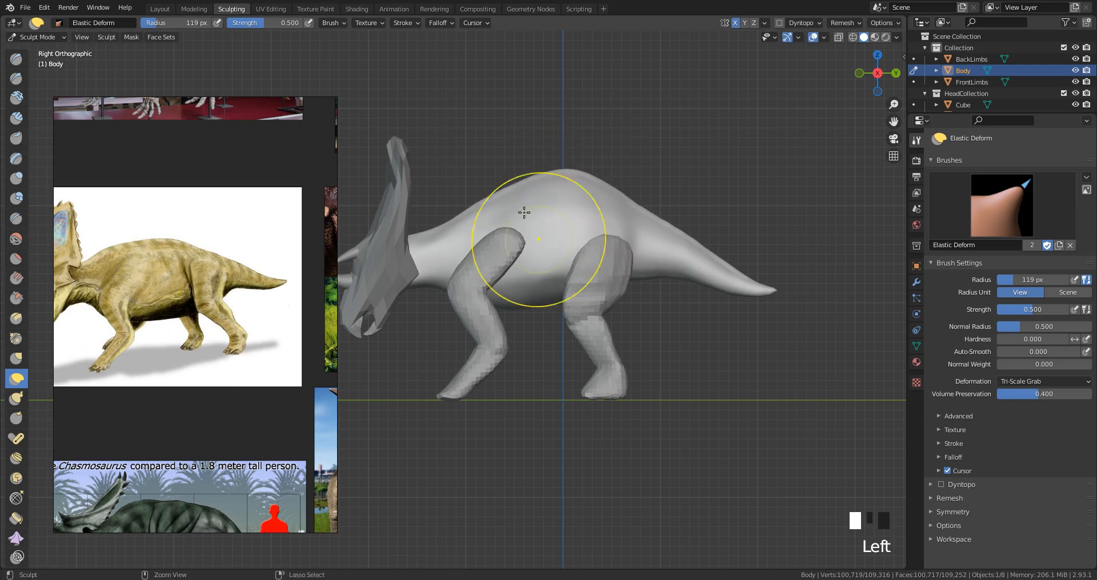
{"action": "key", "text": "ctrl+z"}
Step: Reduce the brush radius to 32 px and hide the HeadCollection, FrontLimbs and BackLimbs to isolate the body
{"action": "key", "text": "f"}
{"action": "left_click", "coordinate": [582, 211]}
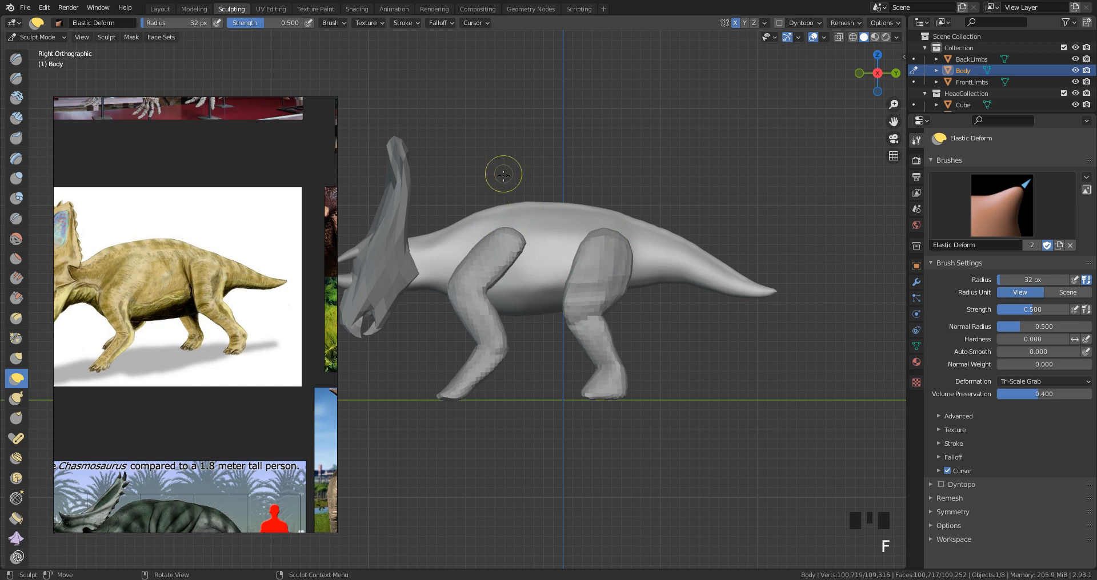
{"action": "left_click", "coordinate": [1075, 93]}
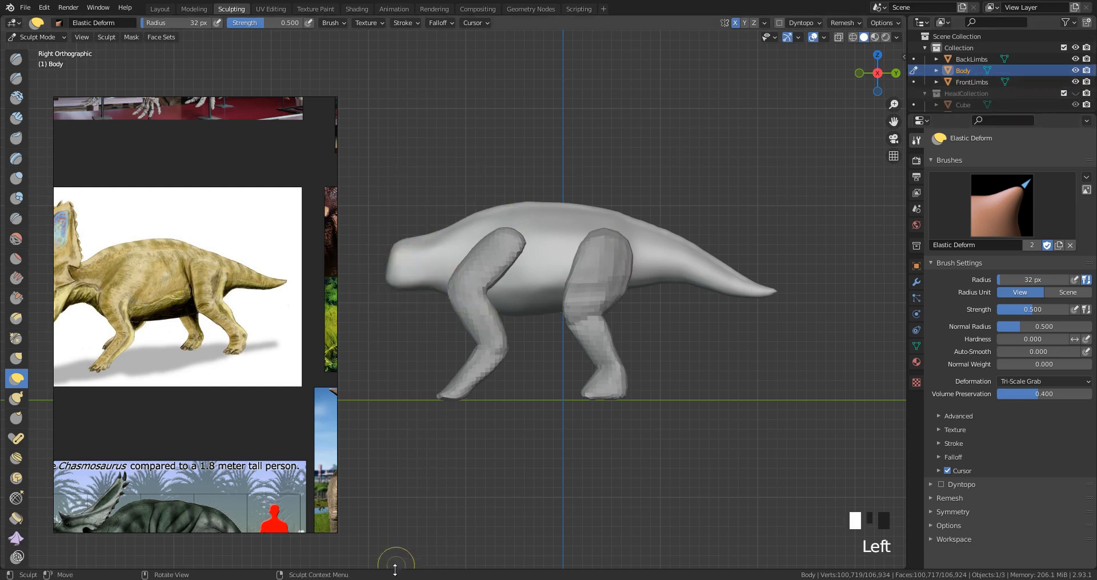
{"action": "left_click", "coordinate": [1074, 82]}
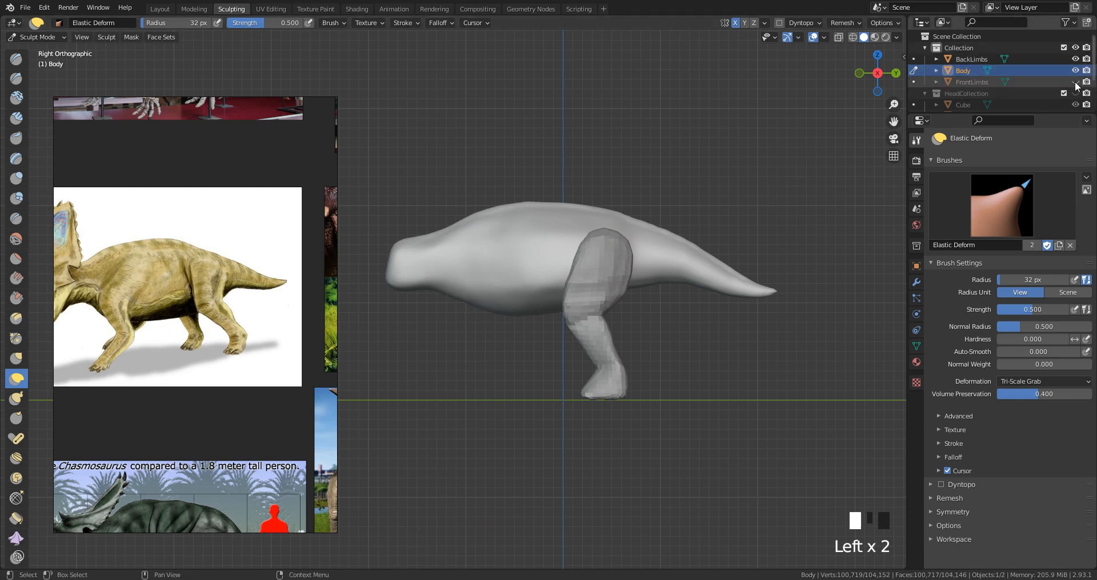
{"action": "left_click", "coordinate": [1075, 59]}
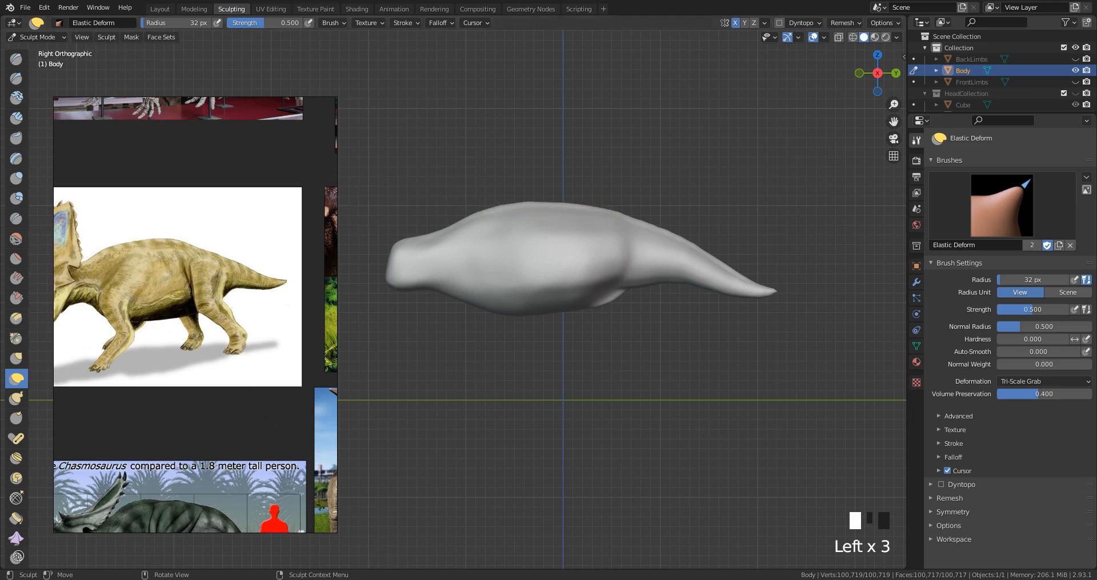
Step: Carve into the upper side of the neck's front end with a 33 px Clay Strips brush in subtract mode
{"action": "left_click", "coordinate": [17, 118]}
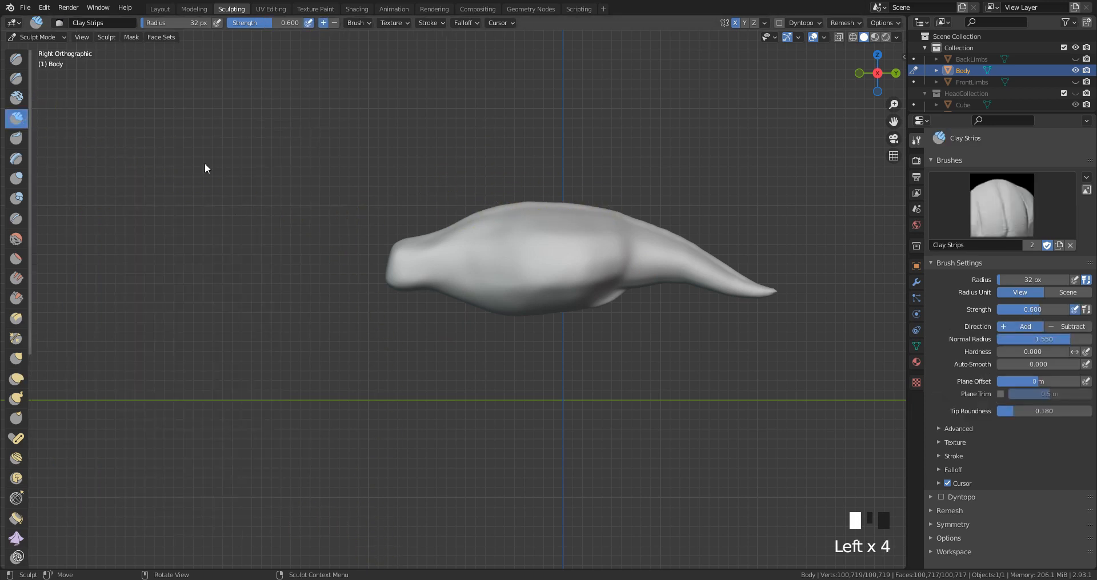
{"action": "middle_click_drag", "start_coordinate": [448, 172], "coordinate": [444, 208]}
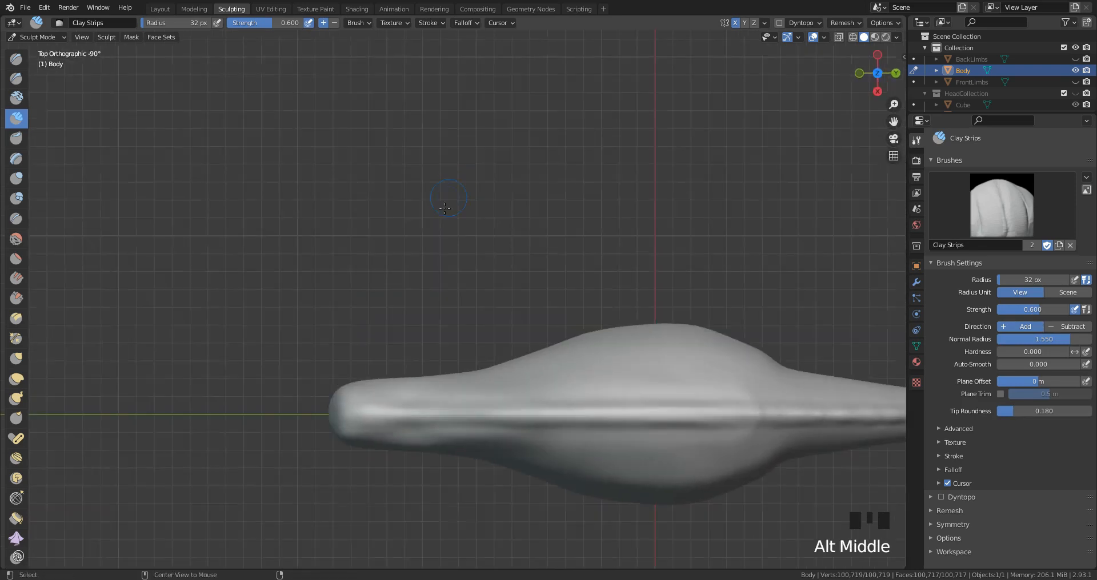
{"action": "mouse_move", "coordinate": [499, 240]}
{"action": "middle_mouse_down"}
{"action": "mouse_move", "coordinate": [540, 142]}
{"action": "mouse_move", "coordinate": [468, 279]}
{"action": "mouse_move", "coordinate": [513, 285]}
{"action": "mouse_move", "coordinate": [362, 367]}
{"action": "middle_mouse_up"}
{"action": "key", "text": "f"}
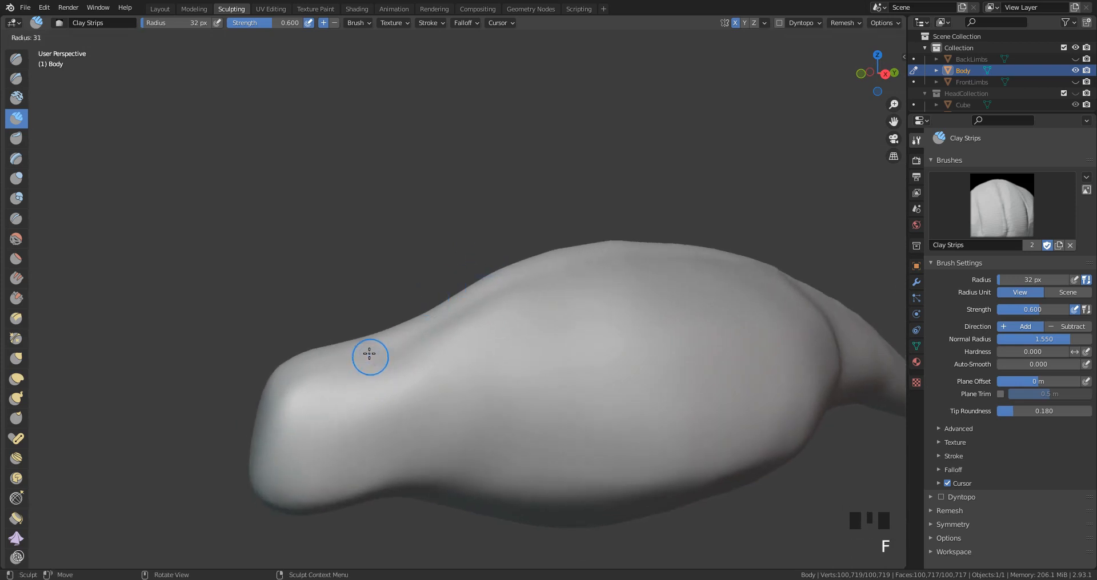
{"action": "left_click", "coordinate": [368, 354]}
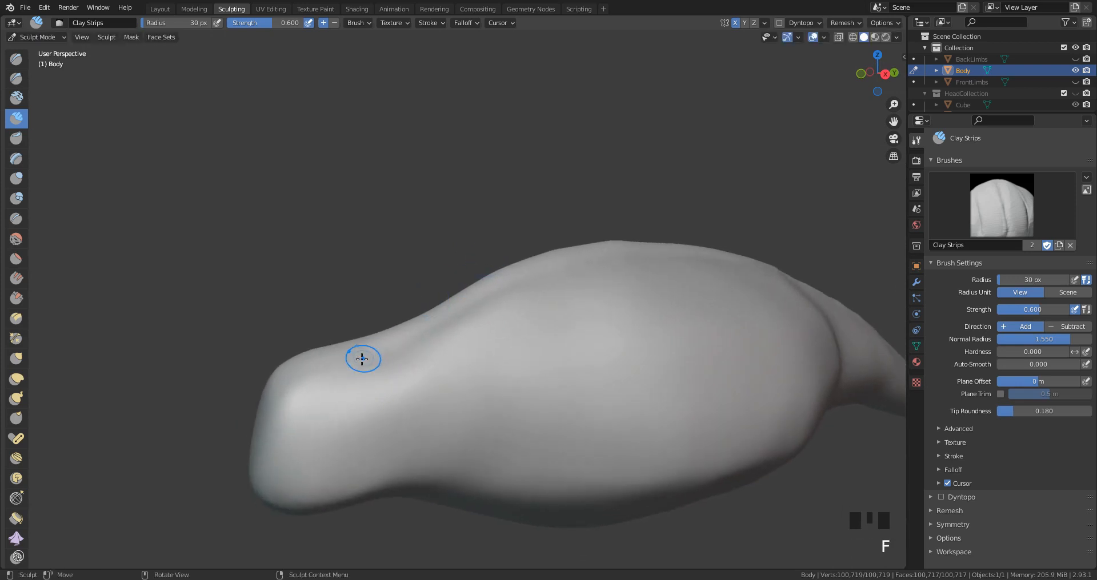
{"action": "key", "text": "f"}
{"action": "left_click", "coordinate": [306, 362]}
{"action": "middle_click_drag", "start_coordinate": [748, 212], "coordinate": [728, 154], "text": "shift"}
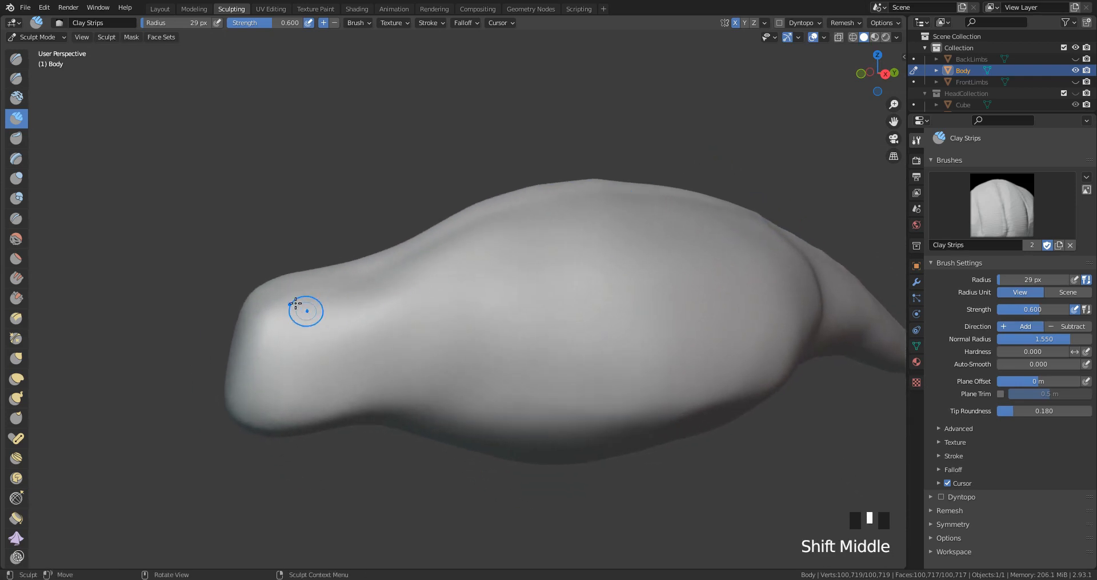
{"action": "key", "text": "f"}
{"action": "left_click", "coordinate": [292, 280]}
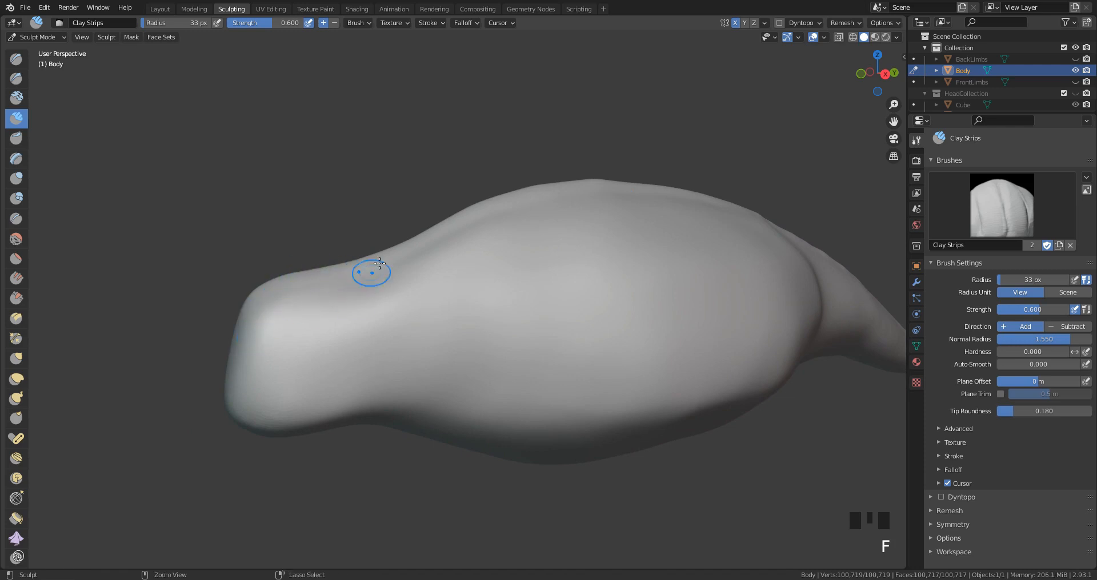
{"action": "left_click", "coordinate": [272, 293], "text": "ctrl"}
{"action": "left_click", "coordinate": [270, 302], "text": "ctrl"}
{"action": "left_click", "coordinate": [269, 304], "text": "ctrl"}
{"action": "left_click", "coordinate": [272, 300], "text": "ctrl"}
{"action": "left_click", "coordinate": [274, 298], "text": "ctrl"}
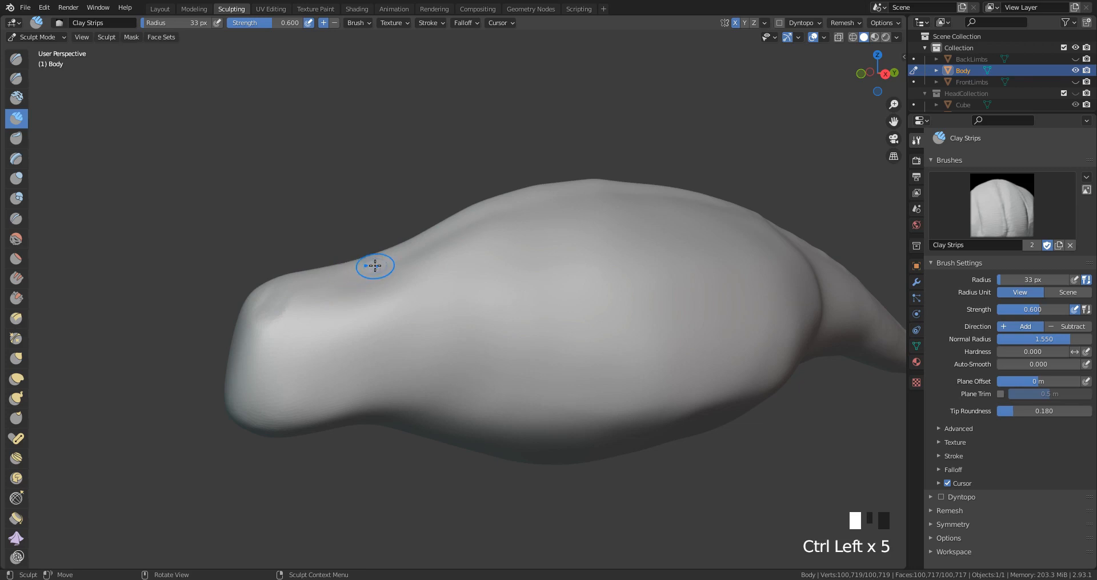
Step: Continue the subtracting Clay Strips strokes along the upper side of the neck from its front end toward the middle
{"action": "left_click", "coordinate": [293, 291], "text": "ctrl"}
{"action": "left_click", "coordinate": [302, 287], "text": "ctrl"}
{"action": "left_click", "coordinate": [312, 281], "text": "ctrl"}
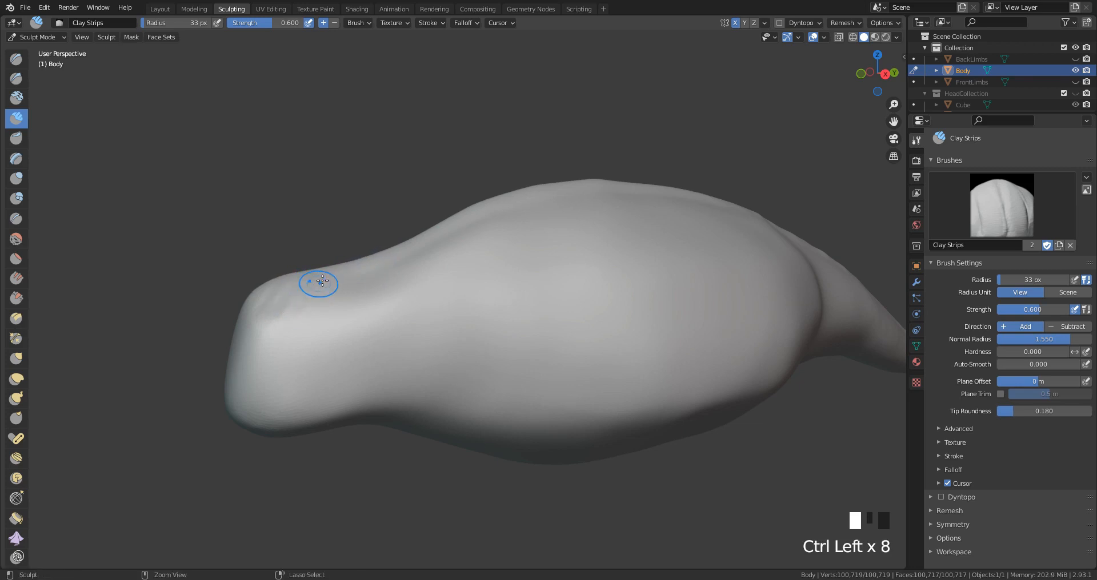
{"action": "left_click", "coordinate": [308, 288], "text": "ctrl"}
{"action": "left_click", "coordinate": [291, 297], "text": "ctrl"}
{"action": "left_click", "coordinate": [277, 299], "text": "ctrl"}
{"action": "left_click", "coordinate": [266, 299], "text": "ctrl"}
{"action": "left_click", "coordinate": [274, 300], "text": "ctrl"}
{"action": "left_click", "coordinate": [289, 303], "text": "ctrl"}
{"action": "left_click", "coordinate": [306, 305], "text": "ctrl"}
{"action": "left_click", "coordinate": [329, 285], "text": "ctrl"}
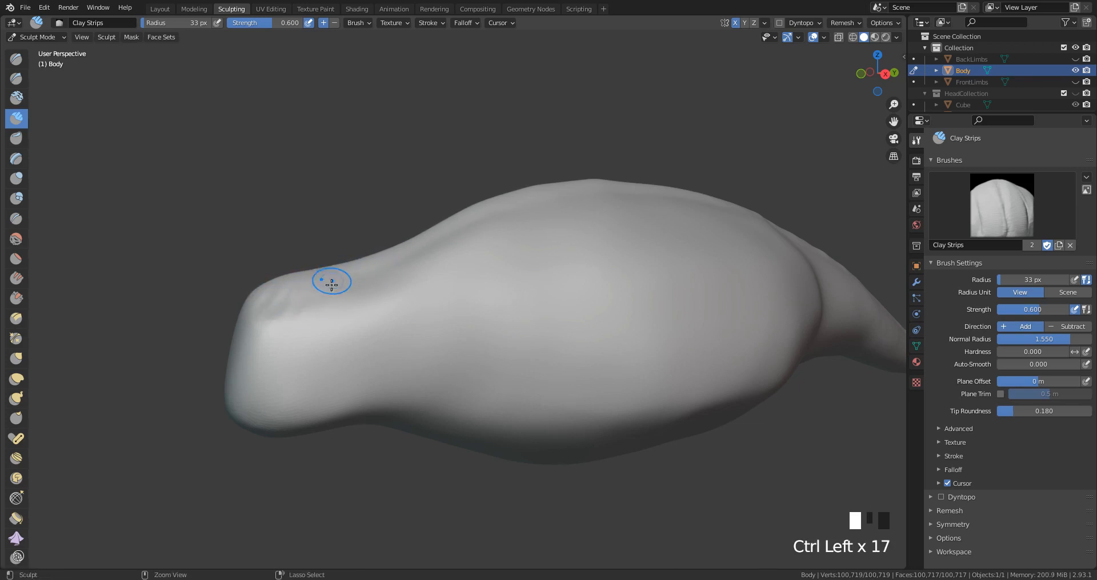
{"action": "left_click", "coordinate": [338, 289], "text": "ctrl"}
{"action": "left_click", "coordinate": [340, 293], "text": "ctrl"}
{"action": "left_click", "coordinate": [342, 299], "text": "ctrl"}
{"action": "left_click", "coordinate": [344, 304], "text": "ctrl"}
Step: Extend the carved band along the upper neck to the start of the shoulder with subtracting Clay Strips strokes
{"action": "middle_click_drag", "start_coordinate": [372, 283], "coordinate": [334, 283]}
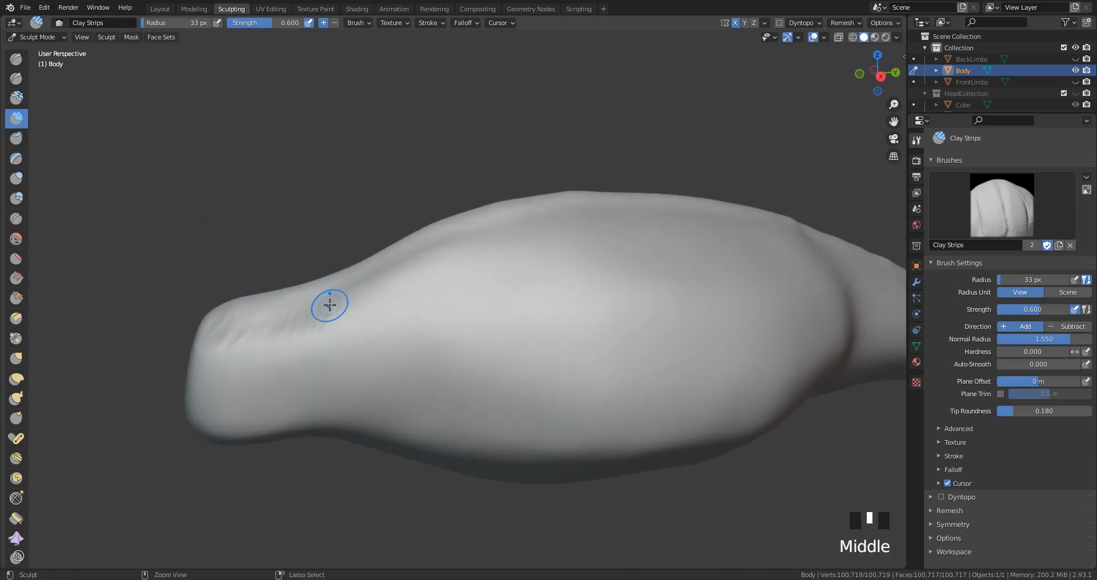
{"action": "left_click", "coordinate": [336, 285], "text": "ctrl"}
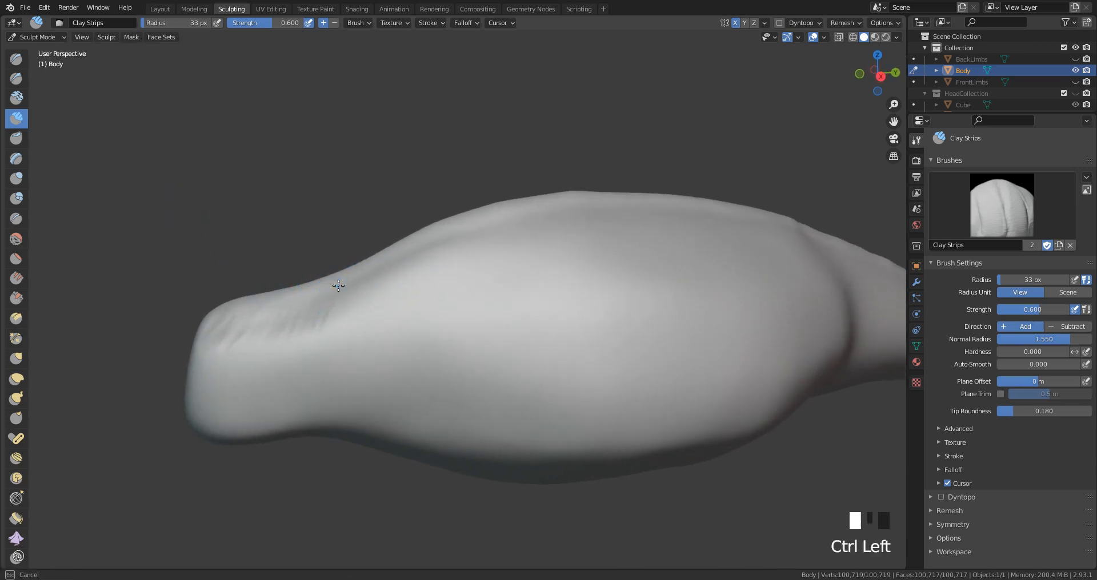
{"action": "left_click", "coordinate": [332, 298], "text": "ctrl"}
{"action": "left_click", "coordinate": [330, 312], "text": "ctrl"}
{"action": "left_click", "coordinate": [334, 311], "text": "ctrl"}
{"action": "left_click", "coordinate": [338, 310], "text": "ctrl"}
{"action": "left_click", "coordinate": [344, 305], "text": "ctrl"}
{"action": "left_click", "coordinate": [352, 301], "text": "ctrl"}
{"action": "left_click", "coordinate": [359, 297], "text": "ctrl"}
{"action": "left_click", "coordinate": [374, 274], "text": "ctrl"}
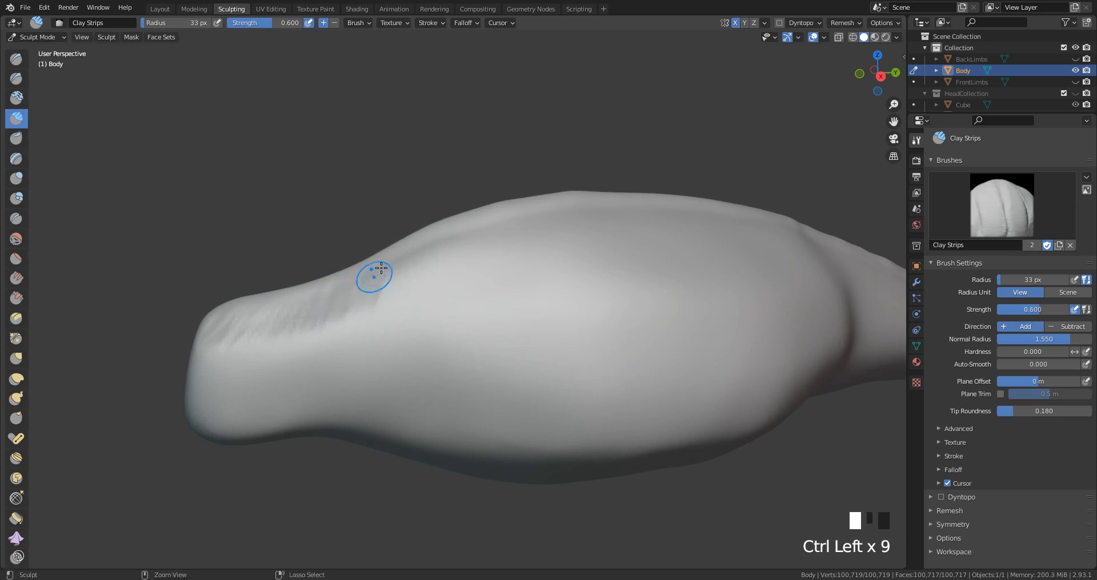
{"action": "left_click", "coordinate": [377, 289], "text": "ctrl"}
{"action": "left_click", "coordinate": [354, 300], "text": "ctrl"}
Step: Go over the carved band on the neck again with longer diagonal subtracting strokes to deepen and even it
{"action": "left_click_drag", "start_coordinate": [297, 318], "coordinate": [286, 323], "text": "ctrl"}
{"action": "left_click_drag", "start_coordinate": [306, 297], "coordinate": [275, 321], "text": "ctrl"}
{"action": "left_click_drag", "start_coordinate": [282, 306], "coordinate": [246, 334], "text": "ctrl"}
{"action": "left_click_drag", "start_coordinate": [262, 313], "coordinate": [237, 331], "text": "ctrl"}
{"action": "left_click_drag", "start_coordinate": [262, 304], "coordinate": [231, 336], "text": "ctrl"}
{"action": "left_click_drag", "start_coordinate": [358, 290], "coordinate": [341, 309], "text": "ctrl"}
{"action": "left_click_drag", "start_coordinate": [249, 313], "coordinate": [221, 334], "text": "ctrl"}
{"action": "mouse_move", "coordinate": [387, 281]}
{"action": "left_mouse_down", "text": "ctrl"}
{"action": "mouse_move", "coordinate": [369, 299]}
{"action": "mouse_move", "coordinate": [377, 294]}
{"action": "left_mouse_up", "text": "ctrl"}
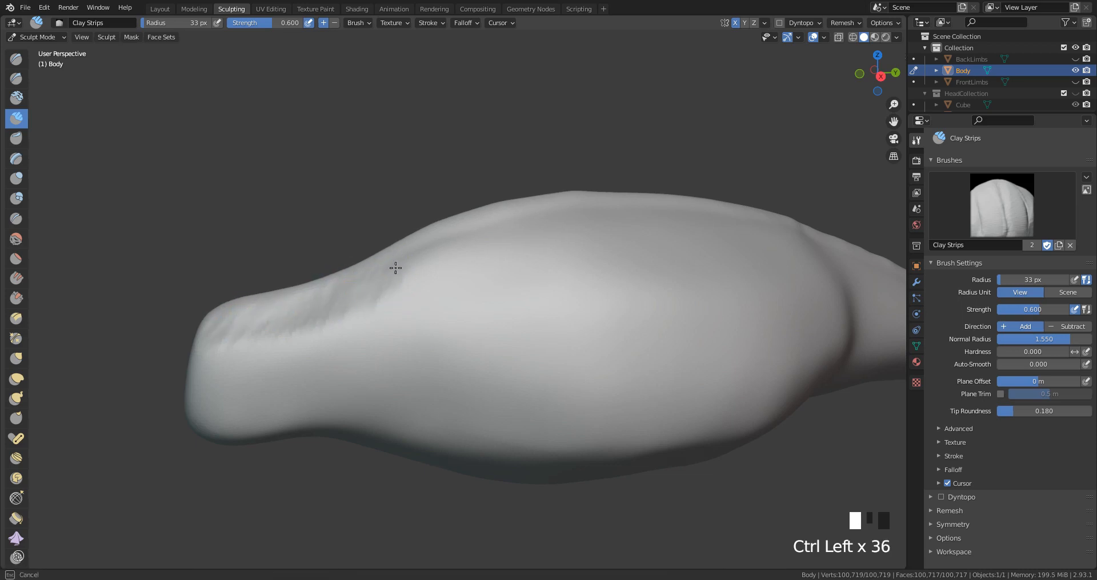
Step: Extend the carved band from the neck over the shoulder to the front of the back with short subtracting Clay Strips strokes
{"action": "left_click", "coordinate": [398, 263], "text": "ctrl"}
{"action": "left_click", "coordinate": [403, 256], "text": "ctrl"}
{"action": "left_click", "coordinate": [409, 249], "text": "ctrl"}
{"action": "left_click", "coordinate": [417, 247], "text": "ctrl"}
{"action": "left_click", "coordinate": [425, 244], "text": "ctrl"}
{"action": "left_click", "coordinate": [434, 242], "text": "ctrl"}
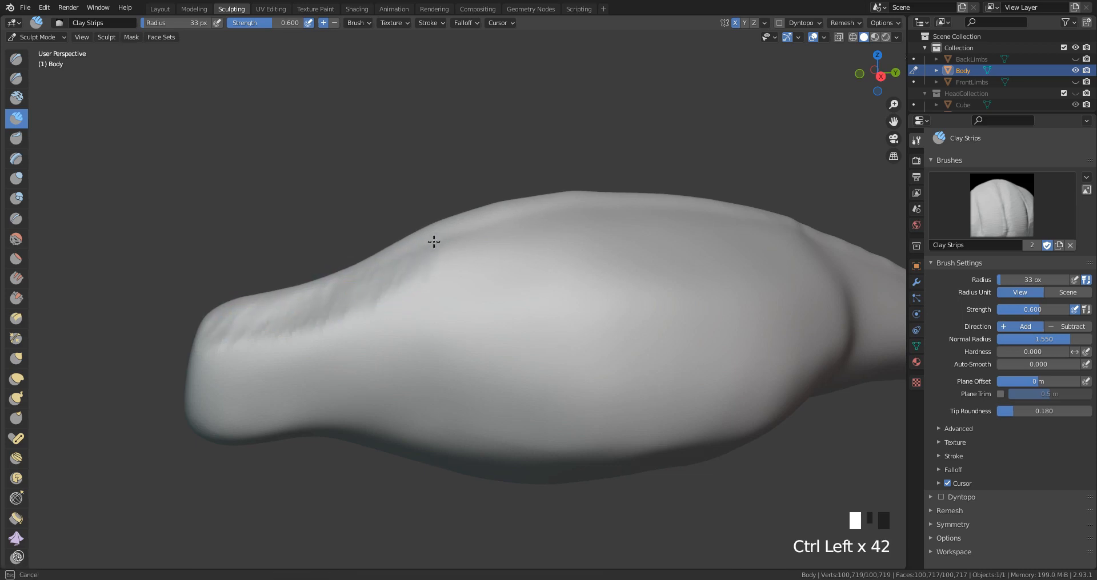
{"action": "left_click", "coordinate": [480, 224], "text": "ctrl"}
{"action": "left_click", "coordinate": [488, 231], "text": "ctrl"}
{"action": "left_click", "coordinate": [502, 216], "text": "ctrl"}
Step: Carve on beside the spine ridge from the shoulder toward the middle of the back with subtracting Clay Strips strokes
{"action": "mouse_move", "coordinate": [502, 215]}
{"action": "middle_mouse_down"}
{"action": "mouse_move", "coordinate": [465, 235]}
{"action": "mouse_move", "coordinate": [481, 231]}
{"action": "middle_mouse_up"}
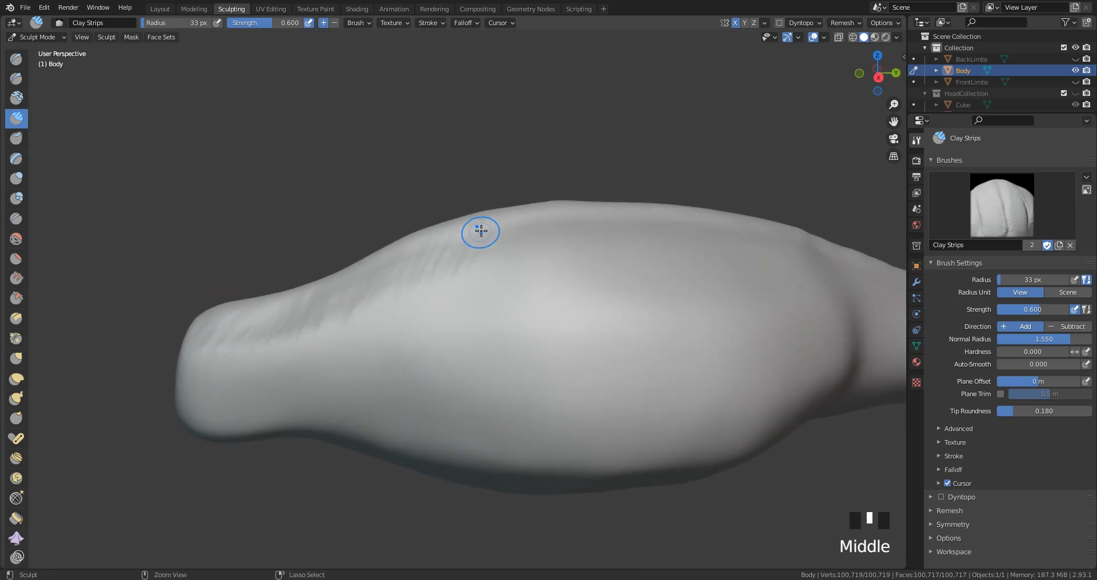
{"action": "left_click", "coordinate": [480, 231], "text": "ctrl"}
{"action": "left_click", "coordinate": [481, 235], "text": "ctrl"}
{"action": "left_click", "coordinate": [482, 240], "text": "ctrl"}
{"action": "left_click", "coordinate": [492, 233], "text": "ctrl"}
{"action": "left_click_drag", "start_coordinate": [500, 227], "coordinate": [553, 222], "text": "ctrl"}
Step: Carve along the spine ridge across the middle and rear of the back with subtracting Clay Strips strokes
{"action": "middle_click_drag", "start_coordinate": [628, 218], "coordinate": [527, 281]}
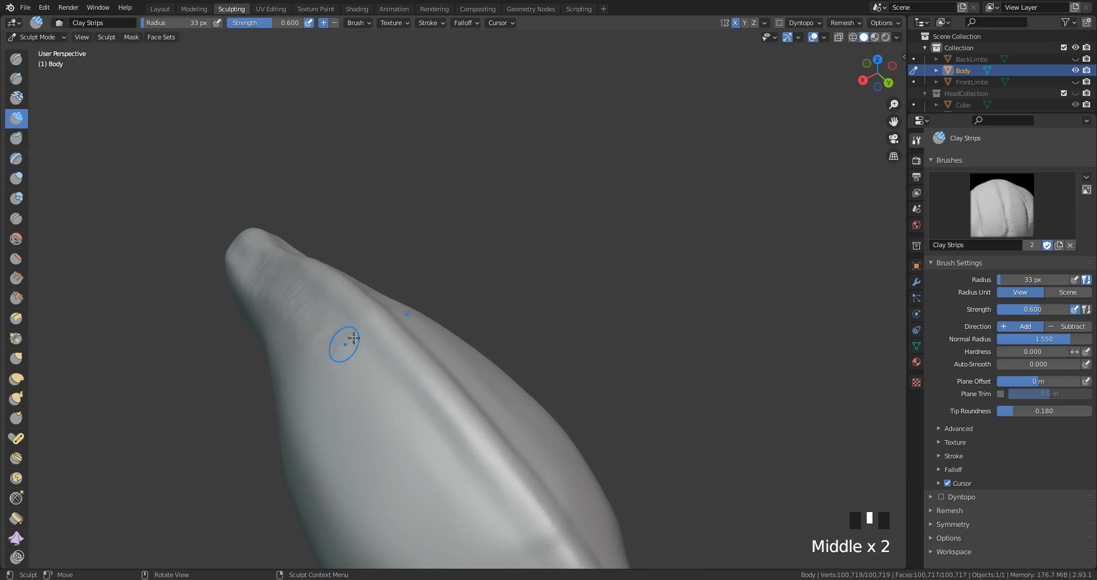
{"action": "middle_click_drag", "start_coordinate": [354, 338], "coordinate": [506, 276]}
{"action": "mouse_move", "coordinate": [502, 291]}
{"action": "left_mouse_down", "text": "ctrl"}
{"action": "mouse_move", "coordinate": [489, 321]}
{"action": "mouse_move", "coordinate": [492, 291]}
{"action": "mouse_move", "coordinate": [580, 320]}
{"action": "left_mouse_up", "text": "ctrl"}
{"action": "mouse_move", "coordinate": [580, 320]}
{"action": "middle_mouse_down"}
{"action": "mouse_move", "coordinate": [641, 296]}
{"action": "mouse_move", "coordinate": [607, 287]}
{"action": "mouse_move", "coordinate": [416, 327]}
{"action": "mouse_move", "coordinate": [396, 320]}
{"action": "mouse_move", "coordinate": [421, 306]}
{"action": "mouse_move", "coordinate": [419, 324]}
{"action": "middle_mouse_up"}
{"action": "mouse_move", "coordinate": [418, 324]}
{"action": "left_mouse_down", "text": "ctrl"}
{"action": "mouse_move", "coordinate": [406, 335]}
{"action": "mouse_move", "coordinate": [444, 318]}
{"action": "left_mouse_up", "text": "ctrl"}
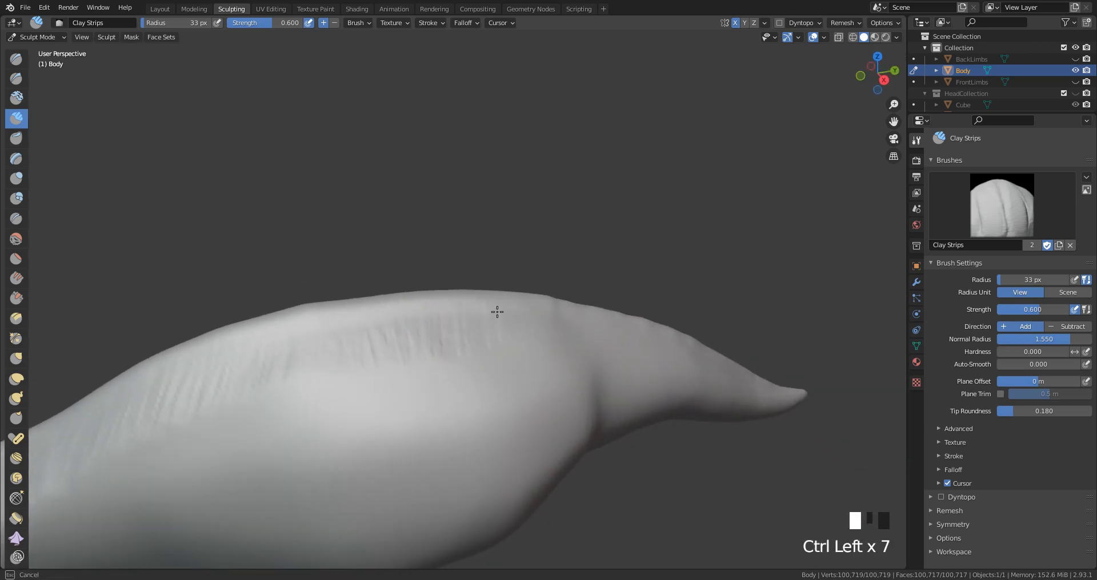
Step: Extend the carved band past the hip onto the base of the tail in subtract mode
{"action": "middle_click_drag", "start_coordinate": [557, 322], "coordinate": [502, 298]}
{"action": "mouse_move", "coordinate": [502, 298]}
{"action": "left_mouse_down", "text": "ctrl"}
{"action": "mouse_move", "coordinate": [482, 325]}
{"action": "mouse_move", "coordinate": [607, 356]}
{"action": "mouse_move", "coordinate": [632, 375]}
{"action": "left_mouse_up", "text": "ctrl"}
{"action": "left_click", "coordinate": [631, 375], "text": "ctrl"}
Step: Carve along the upper side of the tail toward its rear half with a 27 px subtracting Clay Strips brush
{"action": "mouse_move", "coordinate": [632, 375]}
{"action": "middle_mouse_down", "text": "shift"}
{"action": "mouse_move", "coordinate": [546, 345]}
{"action": "mouse_move", "coordinate": [485, 303]}
{"action": "mouse_move", "coordinate": [531, 284]}
{"action": "middle_mouse_up", "text": "shift"}
{"action": "key", "text": "f"}
{"action": "left_click", "coordinate": [539, 279]}
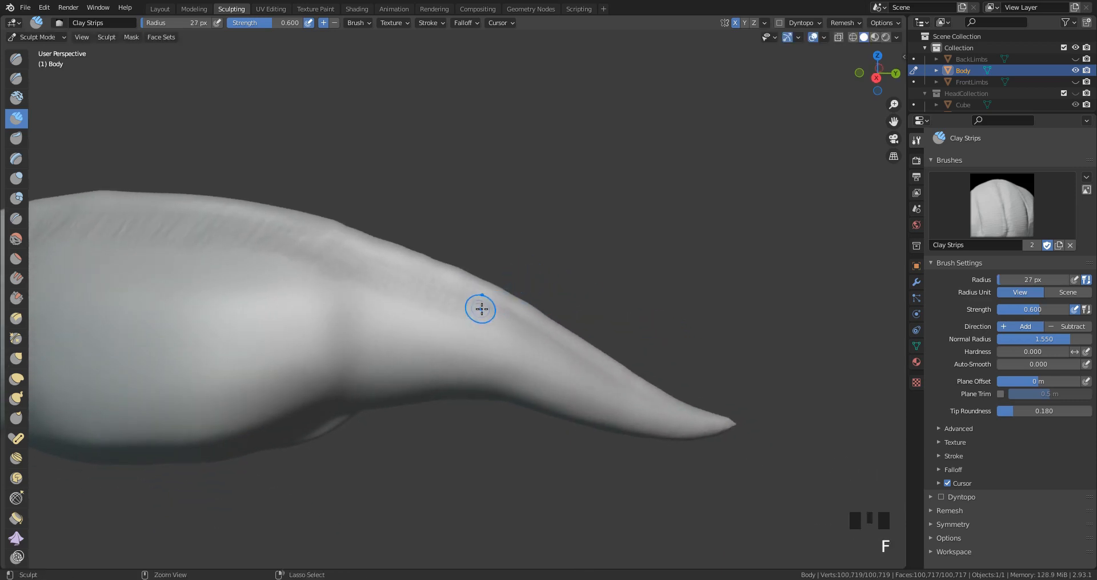
{"action": "mouse_move", "coordinate": [480, 309]}
{"action": "left_mouse_down", "text": "ctrl"}
{"action": "mouse_move", "coordinate": [510, 314]}
{"action": "mouse_move", "coordinate": [584, 366]}
{"action": "left_mouse_up", "text": "ctrl"}
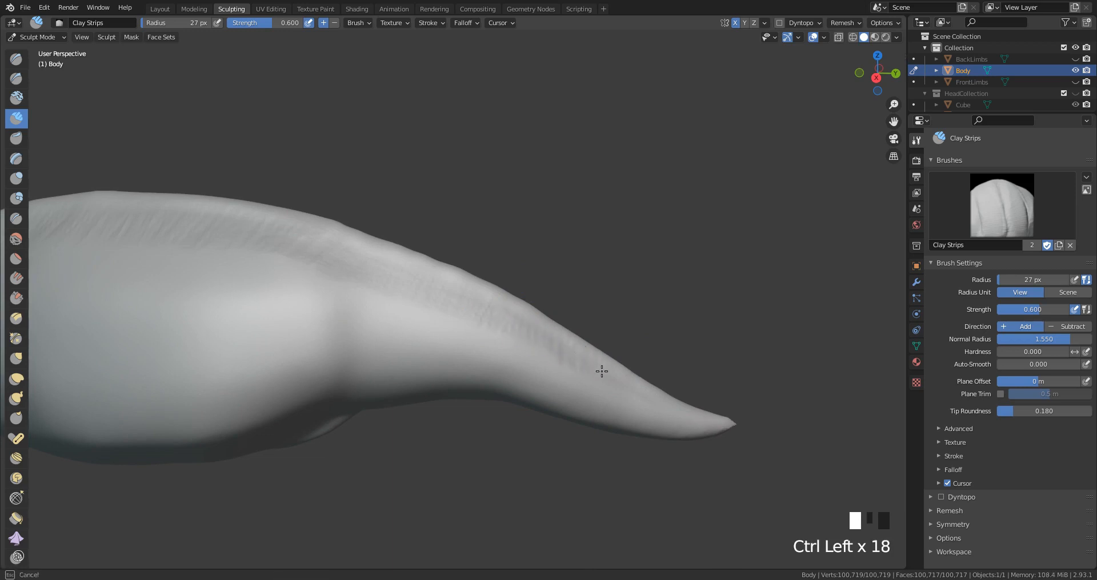
Step: Finish the carved band along the last part of the tail to its tip with a 29 px subtracting Clay Strips brush
{"action": "middle_click_drag", "start_coordinate": [637, 390], "coordinate": [466, 226], "text": "shift"}
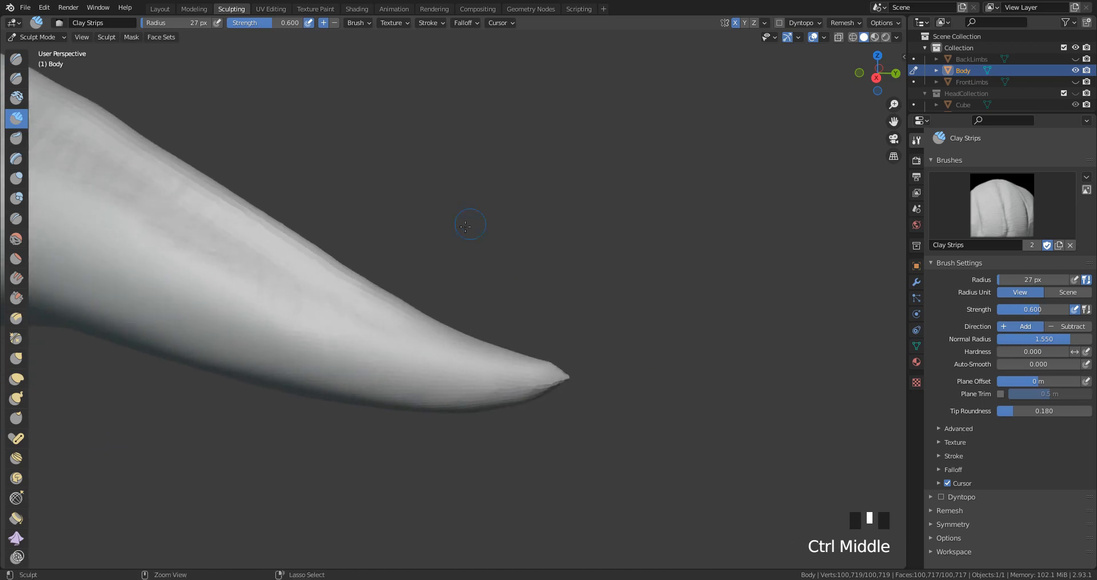
{"action": "key", "text": "f"}
{"action": "left_click", "coordinate": [391, 286]}
{"action": "left_click_drag", "start_coordinate": [359, 312], "coordinate": [353, 334], "text": "ctrl"}
{"action": "left_click_drag", "start_coordinate": [361, 313], "coordinate": [364, 334], "text": "ctrl"}
{"action": "left_click_drag", "start_coordinate": [366, 314], "coordinate": [370, 333], "text": "ctrl"}
{"action": "left_click_drag", "start_coordinate": [374, 314], "coordinate": [406, 346], "text": "ctrl"}
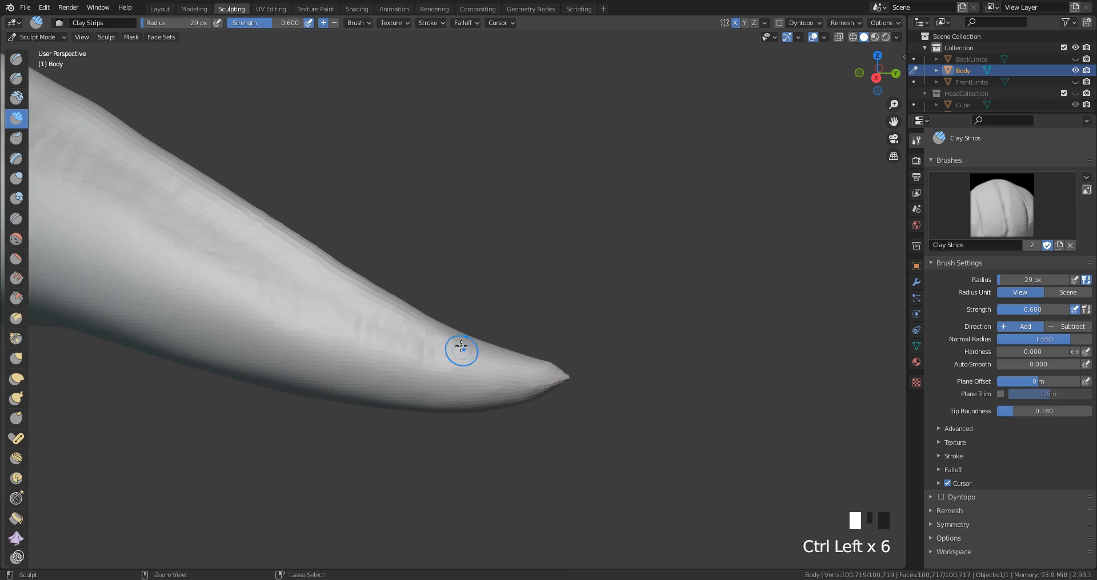
{"action": "left_click_drag", "start_coordinate": [461, 348], "coordinate": [475, 368], "text": "ctrl"}
{"action": "left_click", "coordinate": [513, 367], "text": "ctrl"}
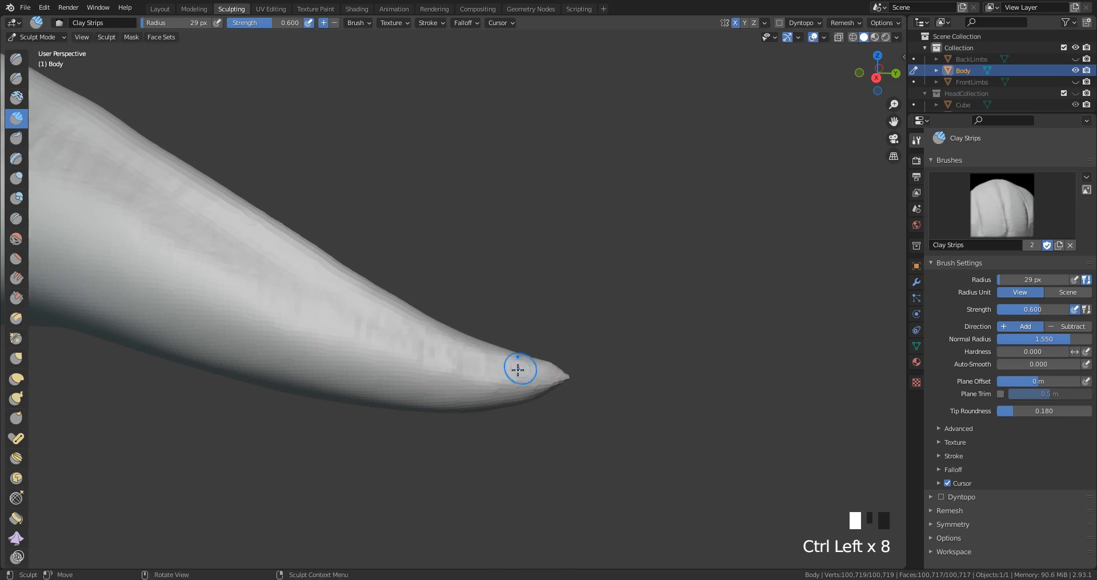
{"action": "key", "text": "f"}
{"action": "key", "text": "f"}
{"action": "left_click_drag", "start_coordinate": [509, 367], "coordinate": [539, 374], "text": "ctrl"}
Step: Carve again beside the spine ridge from the neck's front end over the shoulder to the back with a 32 px subtracting brush
{"action": "mouse_move", "coordinate": [540, 374]}
{"action": "middle_mouse_down", "text": "ctrl"}
{"action": "mouse_move", "coordinate": [553, 368]}
{"action": "mouse_move", "coordinate": [545, 340]}
{"action": "mouse_move", "coordinate": [521, 312]}
{"action": "middle_mouse_up", "text": "ctrl"}
{"action": "mouse_move", "coordinate": [515, 276]}
{"action": "middle_mouse_down", "text": "alt"}
{"action": "mouse_move", "coordinate": [612, 282]}
{"action": "mouse_move", "coordinate": [674, 374]}
{"action": "mouse_move", "coordinate": [606, 243]}
{"action": "mouse_move", "coordinate": [690, 223]}
{"action": "mouse_move", "coordinate": [533, 238]}
{"action": "mouse_move", "coordinate": [482, 228]}
{"action": "mouse_move", "coordinate": [498, 236]}
{"action": "mouse_move", "coordinate": [558, 184]}
{"action": "mouse_move", "coordinate": [559, 195]}
{"action": "mouse_move", "coordinate": [563, 183]}
{"action": "mouse_move", "coordinate": [604, 187]}
{"action": "mouse_move", "coordinate": [595, 175]}
{"action": "mouse_move", "coordinate": [571, 224]}
{"action": "mouse_move", "coordinate": [468, 265]}
{"action": "middle_mouse_up", "text": "alt"}
{"action": "key", "text": "f"}
{"action": "left_click", "coordinate": [500, 218]}
{"action": "key", "text": "f"}
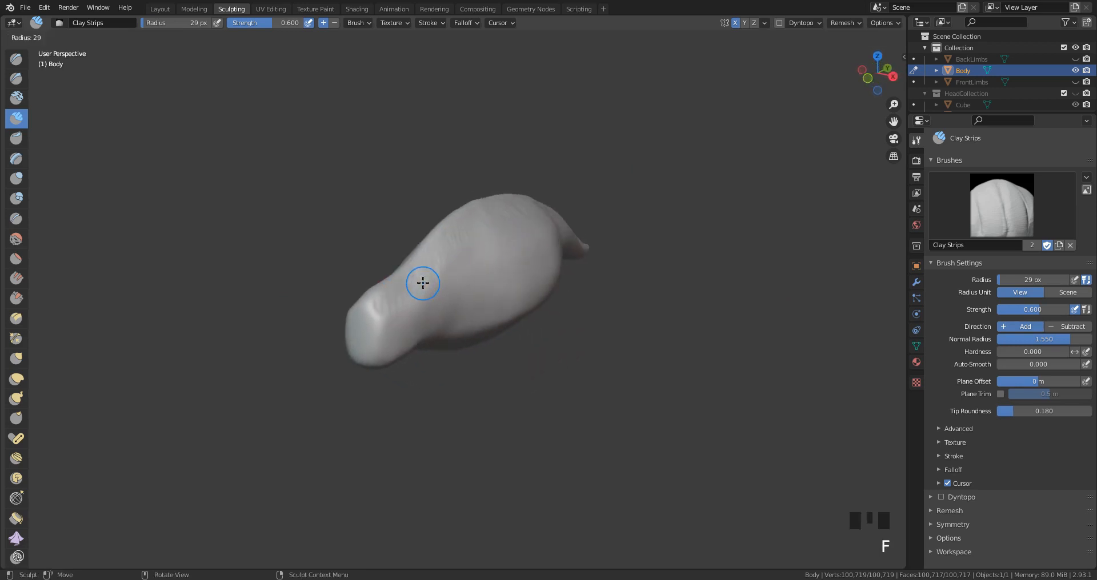
{"action": "left_click", "coordinate": [422, 284]}
{"action": "mouse_move", "coordinate": [408, 310]}
{"action": "middle_mouse_down"}
{"action": "mouse_move", "coordinate": [504, 313]}
{"action": "mouse_move", "coordinate": [481, 266]}
{"action": "mouse_move", "coordinate": [438, 269]}
{"action": "mouse_move", "coordinate": [340, 314]}
{"action": "middle_mouse_up"}
{"action": "mouse_move", "coordinate": [340, 314]}
{"action": "left_mouse_down", "text": "ctrl"}
{"action": "mouse_move", "coordinate": [321, 304]}
{"action": "mouse_move", "coordinate": [335, 314]}
{"action": "mouse_move", "coordinate": [345, 299]}
{"action": "mouse_move", "coordinate": [362, 324]}
{"action": "mouse_move", "coordinate": [374, 275]}
{"action": "mouse_move", "coordinate": [403, 269]}
{"action": "mouse_move", "coordinate": [387, 264]}
{"action": "mouse_move", "coordinate": [340, 313]}
{"action": "mouse_move", "coordinate": [319, 313]}
{"action": "mouse_move", "coordinate": [492, 213]}
{"action": "left_mouse_up", "text": "ctrl"}
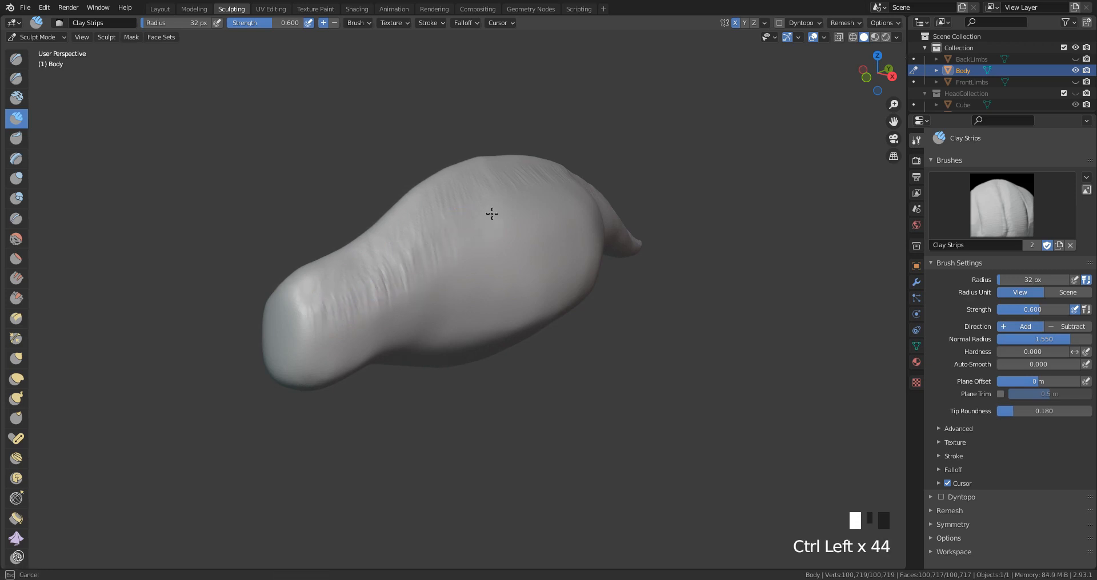
Step: Widen the carved band down the upper flank behind the shoulder with a 39 px subtracting Clay Strips brush
{"action": "mouse_move", "coordinate": [492, 213]}
{"action": "middle_mouse_down"}
{"action": "mouse_move", "coordinate": [581, 182]}
{"action": "mouse_move", "coordinate": [512, 196]}
{"action": "mouse_move", "coordinate": [443, 234]}
{"action": "middle_mouse_up"}
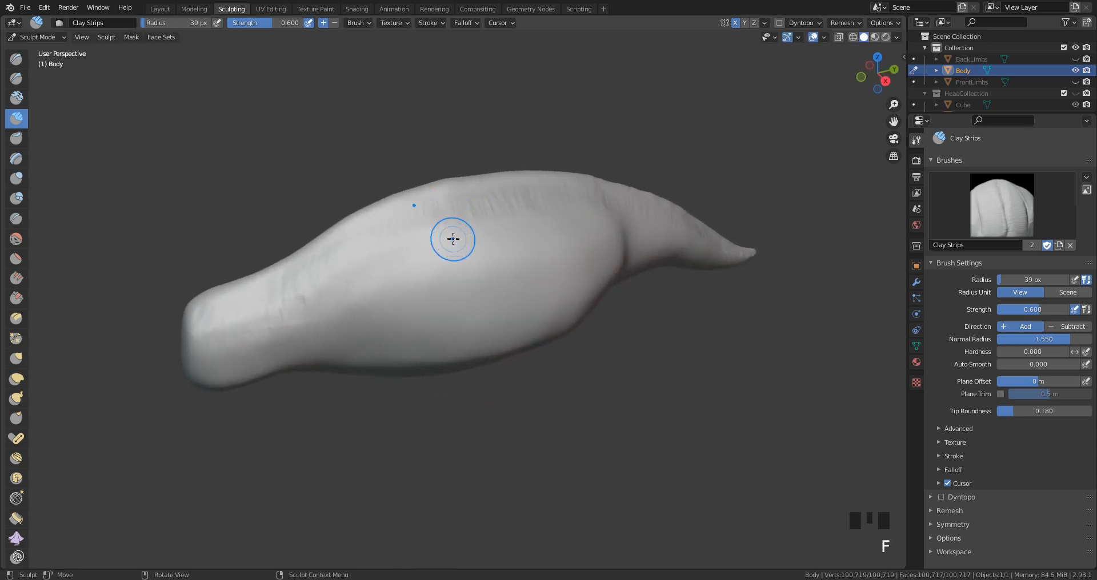
{"action": "mouse_move", "coordinate": [451, 238]}
{"action": "left_mouse_down", "text": "ctrl"}
{"action": "mouse_move", "coordinate": [450, 251]}
{"action": "mouse_move", "coordinate": [434, 247]}
{"action": "left_mouse_up", "text": "ctrl"}
{"action": "left_click", "coordinate": [446, 251], "text": "ctrl"}
{"action": "left_click", "coordinate": [441, 247], "text": "ctrl"}
{"action": "left_click", "coordinate": [457, 257], "text": "ctrl"}
{"action": "left_click", "coordinate": [468, 264], "text": "ctrl"}
{"action": "left_click", "coordinate": [475, 269], "text": "ctrl"}
{"action": "left_click", "coordinate": [470, 260], "text": "ctrl"}
{"action": "left_click", "coordinate": [465, 255], "text": "ctrl"}
{"action": "left_click", "coordinate": [430, 233], "text": "ctrl"}
{"action": "mouse_move", "coordinate": [440, 226]}
{"action": "left_mouse_down", "text": "ctrl"}
{"action": "mouse_move", "coordinate": [443, 243]}
{"action": "mouse_move", "coordinate": [470, 257]}
{"action": "left_mouse_up", "text": "ctrl"}
Step: Continue the 39 px subtracting strokes along the upper flank toward the rear of the back
{"action": "left_click_drag", "start_coordinate": [485, 235], "coordinate": [495, 248], "text": "ctrl"}
{"action": "mouse_move", "coordinate": [506, 225]}
{"action": "left_mouse_down", "text": "ctrl"}
{"action": "mouse_move", "coordinate": [508, 243]}
{"action": "mouse_move", "coordinate": [523, 240]}
{"action": "left_mouse_up", "text": "ctrl"}
{"action": "left_click_drag", "start_coordinate": [534, 220], "coordinate": [538, 231], "text": "ctrl"}
{"action": "left_click", "coordinate": [542, 220], "text": "ctrl"}
{"action": "left_click", "coordinate": [559, 229], "text": "ctrl"}
{"action": "mouse_move", "coordinate": [563, 230]}
{"action": "middle_mouse_down"}
{"action": "mouse_move", "coordinate": [543, 205]}
{"action": "mouse_move", "coordinate": [514, 226]}
{"action": "middle_mouse_up"}
Step: Carve the rear upper flank and the hip down to the tail base with short 39 px subtracting strokes
{"action": "left_click", "coordinate": [512, 228], "text": "ctrl"}
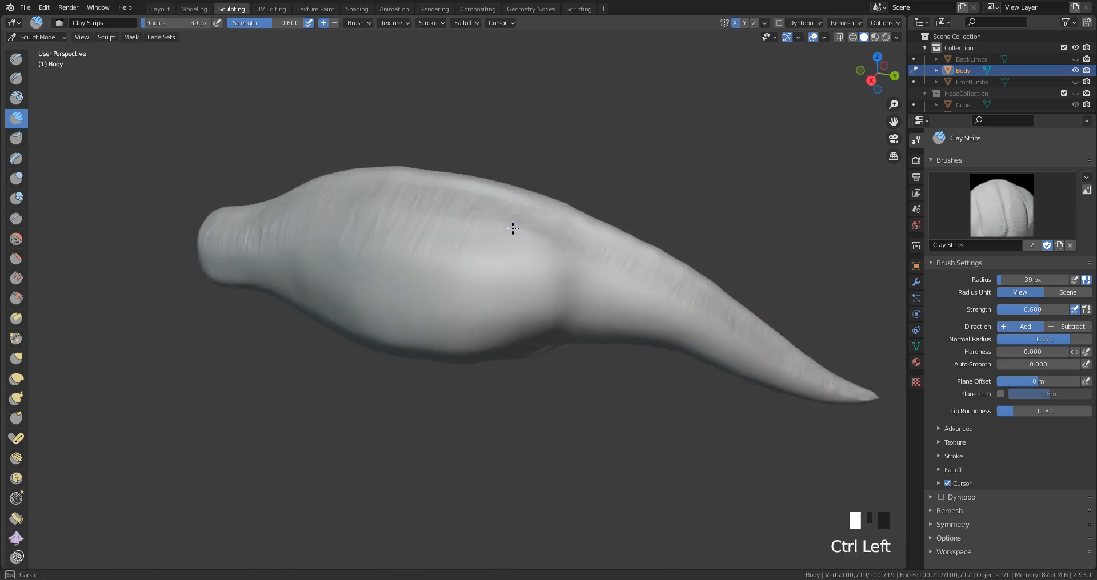
{"action": "left_click", "coordinate": [519, 246], "text": "ctrl"}
{"action": "left_click", "coordinate": [529, 254], "text": "ctrl"}
{"action": "left_click", "coordinate": [535, 258], "text": "ctrl"}
{"action": "left_click", "coordinate": [542, 262], "text": "ctrl"}
{"action": "left_click", "coordinate": [551, 265], "text": "ctrl"}
{"action": "left_click", "coordinate": [557, 263], "text": "ctrl"}
{"action": "left_click", "coordinate": [562, 264], "text": "ctrl"}
{"action": "left_click", "coordinate": [567, 263], "text": "ctrl"}
{"action": "left_click", "coordinate": [573, 262], "text": "ctrl"}
Step: Carve into the upper flank at the front of the back with a 30 px subtracting Clay Strips brush
{"action": "mouse_move", "coordinate": [572, 262]}
{"action": "middle_mouse_down"}
{"action": "mouse_move", "coordinate": [487, 236]}
{"action": "mouse_move", "coordinate": [435, 271]}
{"action": "mouse_move", "coordinate": [394, 350]}
{"action": "middle_mouse_up"}
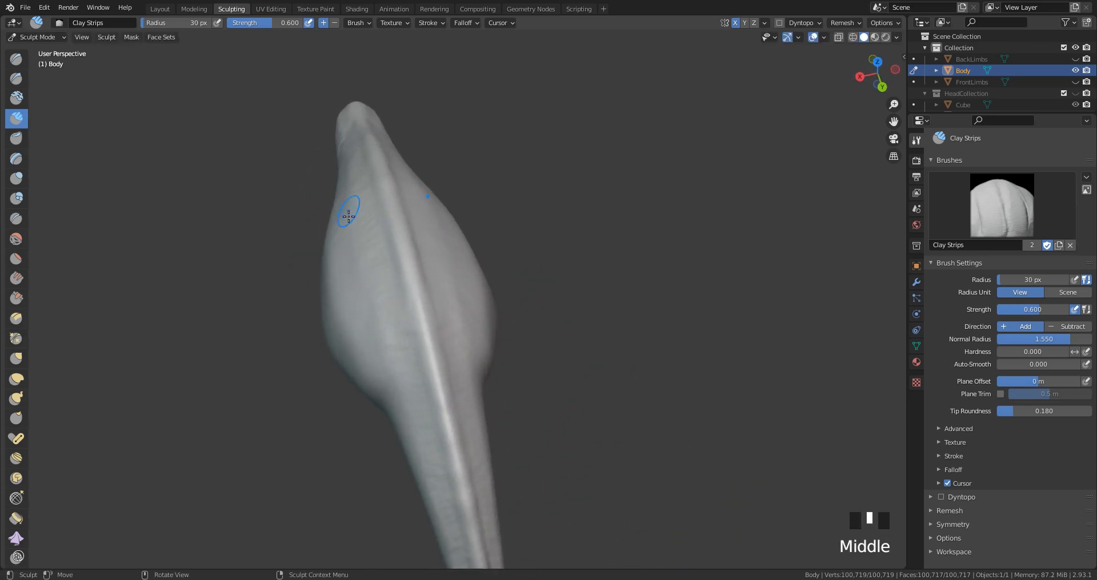
{"action": "mouse_move", "coordinate": [349, 216]}
{"action": "middle_mouse_down"}
{"action": "mouse_move", "coordinate": [423, 262]}
{"action": "mouse_move", "coordinate": [441, 291]}
{"action": "middle_mouse_up"}
{"action": "left_click", "coordinate": [413, 294], "text": "ctrl"}
{"action": "left_click", "coordinate": [414, 293], "text": "ctrl"}
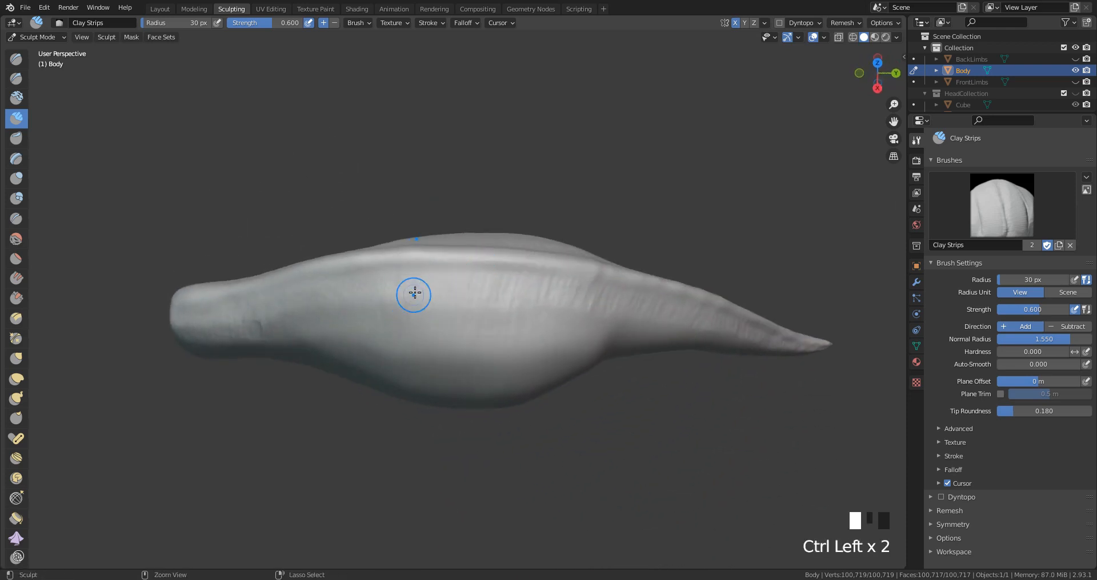
{"action": "left_click_drag", "start_coordinate": [422, 290], "coordinate": [423, 311], "text": "ctrl"}
{"action": "left_click_drag", "start_coordinate": [431, 290], "coordinate": [443, 314], "text": "ctrl"}
{"action": "mouse_move", "coordinate": [449, 290]}
{"action": "left_mouse_down", "text": "ctrl"}
{"action": "mouse_move", "coordinate": [451, 316]}
{"action": "mouse_move", "coordinate": [466, 314]}
{"action": "left_mouse_up", "text": "ctrl"}
{"action": "mouse_move", "coordinate": [476, 288]}
{"action": "left_mouse_down", "text": "ctrl"}
{"action": "mouse_move", "coordinate": [480, 311]}
{"action": "mouse_move", "coordinate": [490, 305]}
{"action": "left_mouse_up", "text": "ctrl"}
{"action": "mouse_move", "coordinate": [498, 281]}
{"action": "left_mouse_down", "text": "ctrl"}
{"action": "mouse_move", "coordinate": [502, 300]}
{"action": "mouse_move", "coordinate": [478, 302]}
{"action": "mouse_move", "coordinate": [480, 314]}
{"action": "left_mouse_up", "text": "ctrl"}
{"action": "key", "text": "ctrl+z"}
{"action": "key", "text": "ctrl+z"}
{"action": "key", "text": "ctrl+z"}
{"action": "key", "text": "ctrl+z"}
{"action": "key", "text": "ctrl+z"}
Step: Carve short 30 px subtracting strokes along the upper flank from the middle of the back to the hip
{"action": "left_click_drag", "start_coordinate": [497, 291], "coordinate": [510, 314], "text": "ctrl"}
{"action": "mouse_move", "coordinate": [517, 289]}
{"action": "left_mouse_down", "text": "ctrl"}
{"action": "mouse_move", "coordinate": [519, 312]}
{"action": "mouse_move", "coordinate": [532, 309]}
{"action": "left_mouse_up", "text": "ctrl"}
{"action": "left_click_drag", "start_coordinate": [543, 287], "coordinate": [555, 309], "text": "ctrl"}
{"action": "left_click_drag", "start_coordinate": [562, 288], "coordinate": [574, 313], "text": "ctrl"}
{"action": "left_click_drag", "start_coordinate": [576, 290], "coordinate": [578, 313], "text": "ctrl"}
{"action": "left_click_drag", "start_coordinate": [580, 290], "coordinate": [587, 314], "text": "ctrl"}
{"action": "left_click_drag", "start_coordinate": [589, 293], "coordinate": [592, 314], "text": "ctrl"}
{"action": "mouse_move", "coordinate": [594, 294]}
{"action": "left_mouse_down", "text": "ctrl"}
{"action": "mouse_move", "coordinate": [596, 313]}
{"action": "mouse_move", "coordinate": [596, 304]}
{"action": "left_mouse_up", "text": "ctrl"}
Step: Go back over the carved flank from the hip forward to the middle of the back with subtracting strokes
{"action": "left_click_drag", "start_coordinate": [565, 294], "coordinate": [568, 316], "text": "ctrl"}
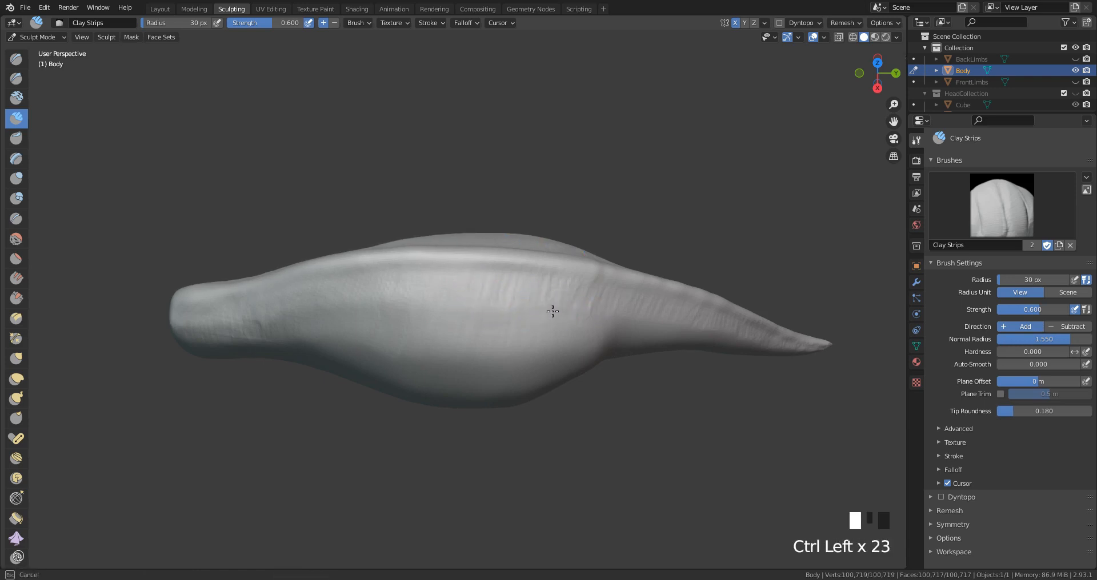
{"action": "left_click_drag", "start_coordinate": [517, 285], "coordinate": [510, 311], "text": "ctrl"}
{"action": "left_click_drag", "start_coordinate": [497, 288], "coordinate": [498, 311], "text": "ctrl"}
{"action": "mouse_move", "coordinate": [485, 292]}
{"action": "left_mouse_down", "text": "ctrl"}
{"action": "mouse_move", "coordinate": [485, 311]}
{"action": "mouse_move", "coordinate": [455, 311]}
{"action": "left_mouse_up", "text": "ctrl"}
{"action": "mouse_move", "coordinate": [274, 314]}
{"action": "left_mouse_down", "text": "ctrl"}
{"action": "mouse_move", "coordinate": [251, 318]}
{"action": "mouse_move", "coordinate": [268, 317]}
{"action": "left_mouse_up", "text": "ctrl"}
{"action": "key", "text": "ctrl+z"}
{"action": "key", "text": "ctrl+z"}
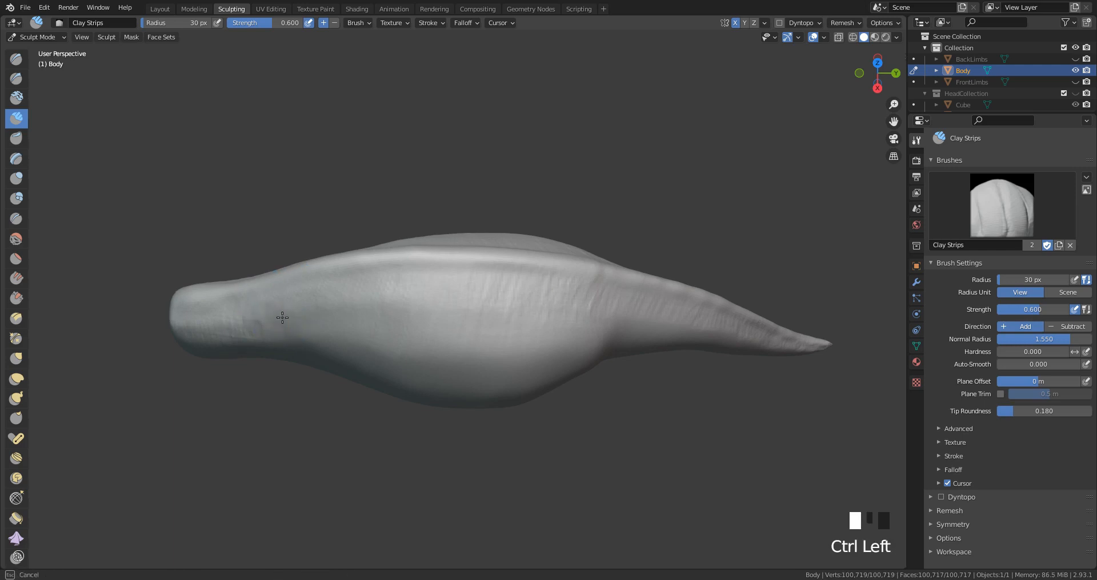
Step: Carve the upper flank from the shoulder to the middle of the back with 30 px subtracting strokes and check the body shape
{"action": "left_click_drag", "start_coordinate": [349, 297], "coordinate": [373, 306], "text": "ctrl"}
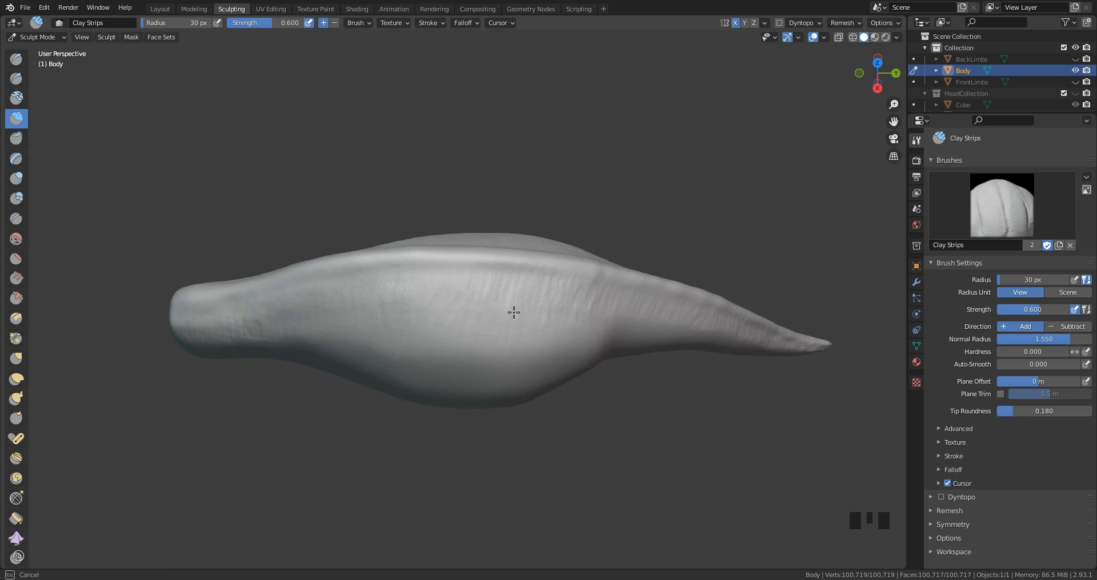
{"action": "middle_click_drag", "start_coordinate": [590, 309], "coordinate": [448, 230]}
{"action": "middle_click_drag", "start_coordinate": [506, 304], "coordinate": [475, 311]}
{"action": "mouse_move", "coordinate": [540, 240]}
{"action": "middle_mouse_down"}
{"action": "mouse_move", "coordinate": [526, 255]}
{"action": "mouse_move", "coordinate": [522, 211]}
{"action": "mouse_move", "coordinate": [514, 216]}
{"action": "mouse_move", "coordinate": [550, 216]}
{"action": "middle_mouse_up"}
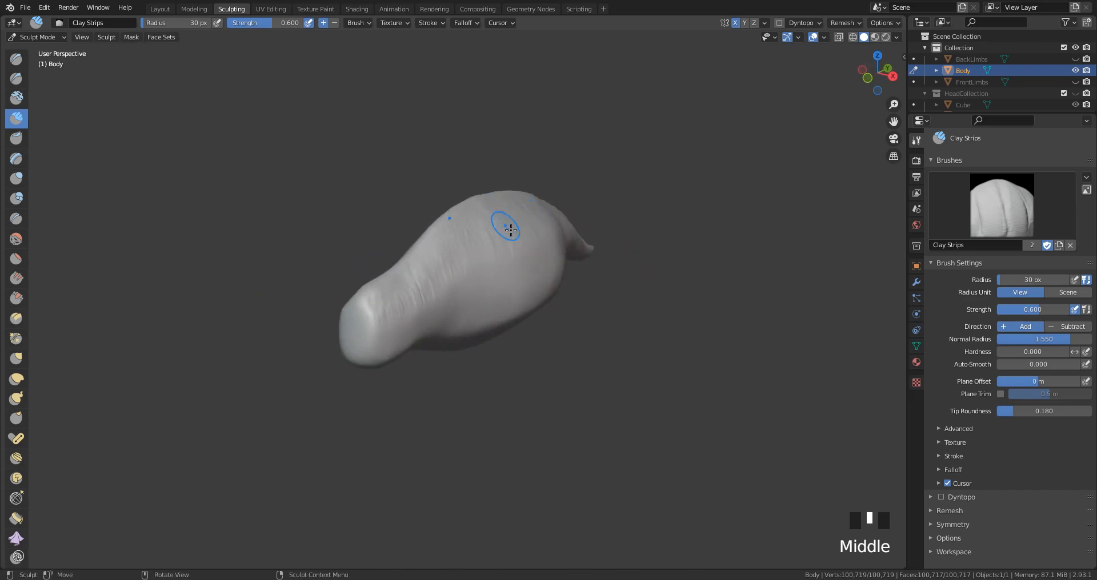
Step: Set the brush radius to 50 px and smooth the side of the neck and shoulder
{"action": "key", "text": "f"}
{"action": "left_click", "coordinate": [545, 236]}
{"action": "middle_click_drag", "start_coordinate": [438, 274], "coordinate": [443, 233]}
{"action": "left_click", "coordinate": [395, 283], "text": "shift"}
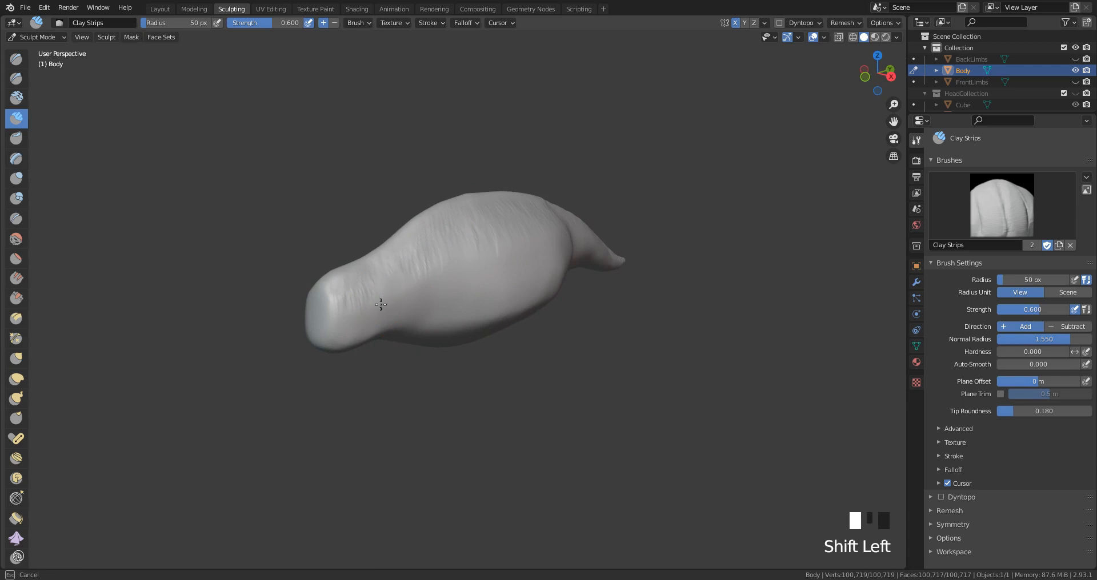
Step: Set the brush radius to 37 px and smooth the carved strokes from the shoulder along the upper flank
{"action": "middle_click_drag", "start_coordinate": [419, 274], "coordinate": [375, 276]}
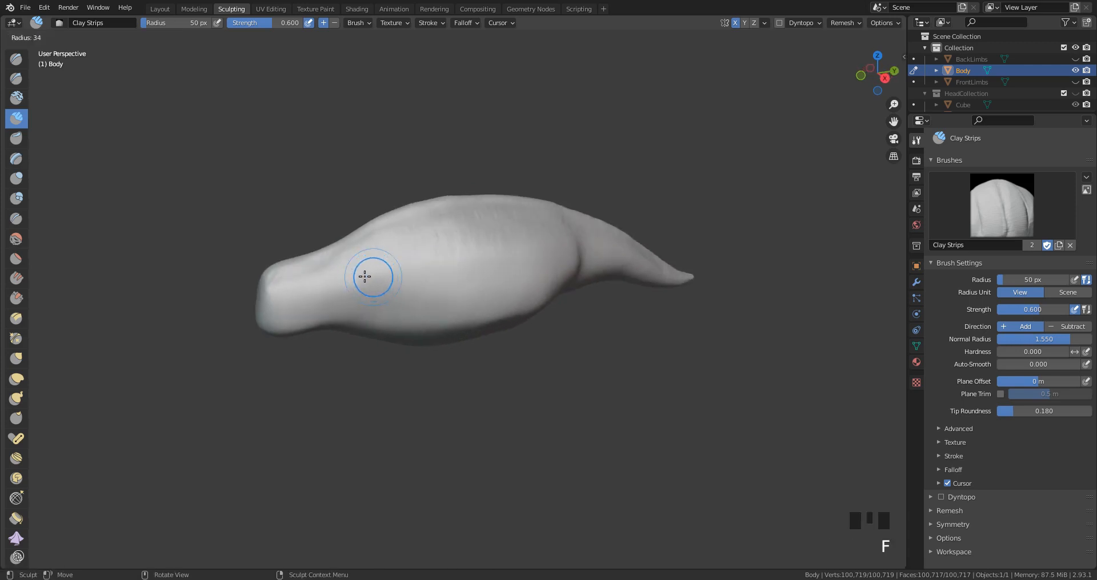
{"action": "key", "text": "f"}
{"action": "left_click", "coordinate": [380, 284], "text": "shift"}
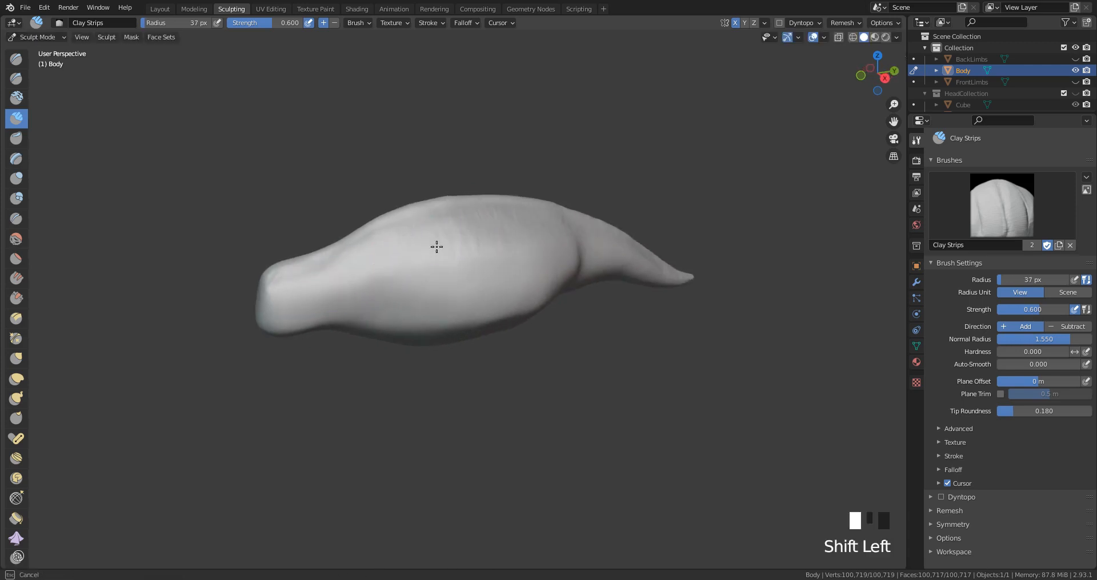
{"action": "left_click_drag", "start_coordinate": [520, 231], "coordinate": [535, 228], "text": "shift"}
Step: Smooth the flank and the side of the neck behind its front end
{"action": "middle_click_drag", "start_coordinate": [535, 228], "coordinate": [562, 222]}
{"action": "middle_click_drag", "start_coordinate": [474, 243], "coordinate": [507, 264]}
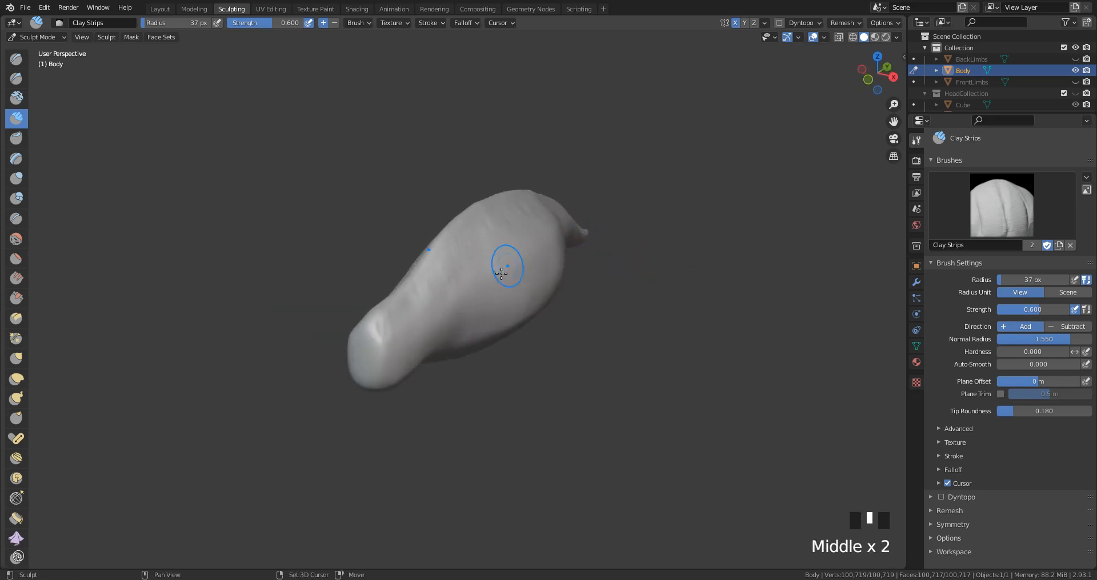
{"action": "left_click_drag", "start_coordinate": [501, 275], "coordinate": [520, 243], "text": "shift"}
{"action": "left_click_drag", "start_coordinate": [428, 319], "coordinate": [396, 333], "text": "shift"}
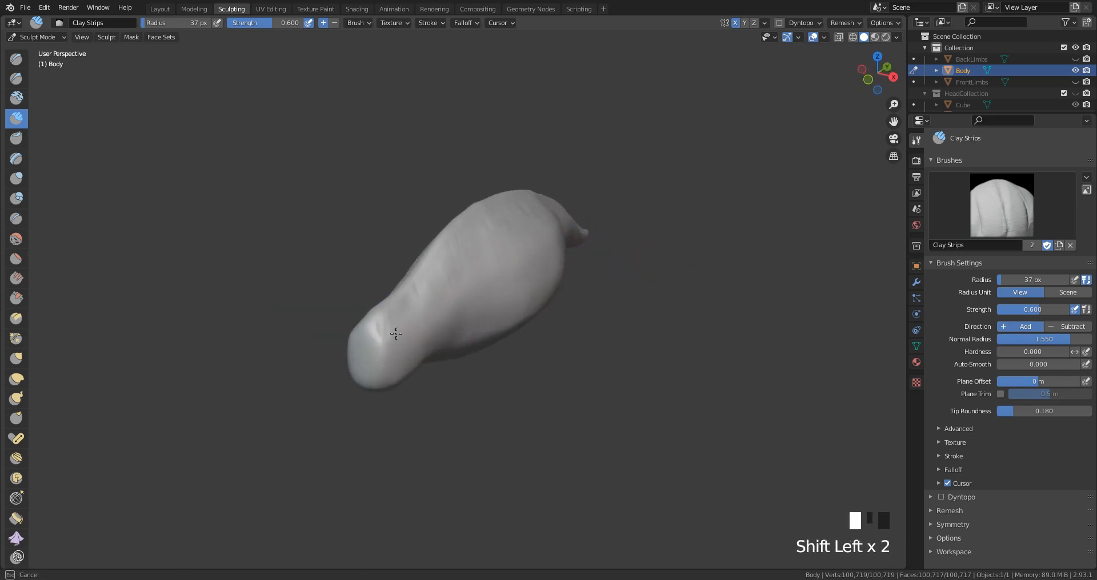
Step: Smooth the middle and rear of the flank up to the hip and tail base
{"action": "middle_click_drag", "start_coordinate": [472, 281], "coordinate": [460, 259]}
{"action": "left_click_drag", "start_coordinate": [460, 260], "coordinate": [489, 238], "text": "shift"}
{"action": "middle_click_drag", "start_coordinate": [489, 238], "coordinate": [460, 269]}
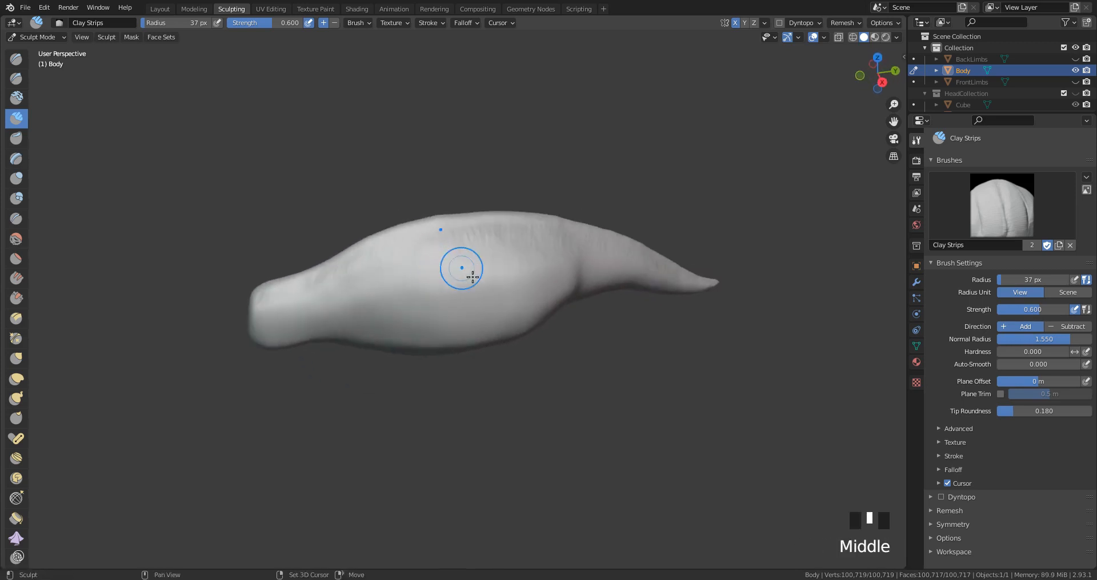
{"action": "left_click_drag", "start_coordinate": [460, 269], "coordinate": [532, 251], "text": "shift"}
{"action": "middle_click_drag", "start_coordinate": [532, 250], "coordinate": [492, 247]}
{"action": "left_click_drag", "start_coordinate": [492, 248], "coordinate": [502, 283], "text": "shift"}
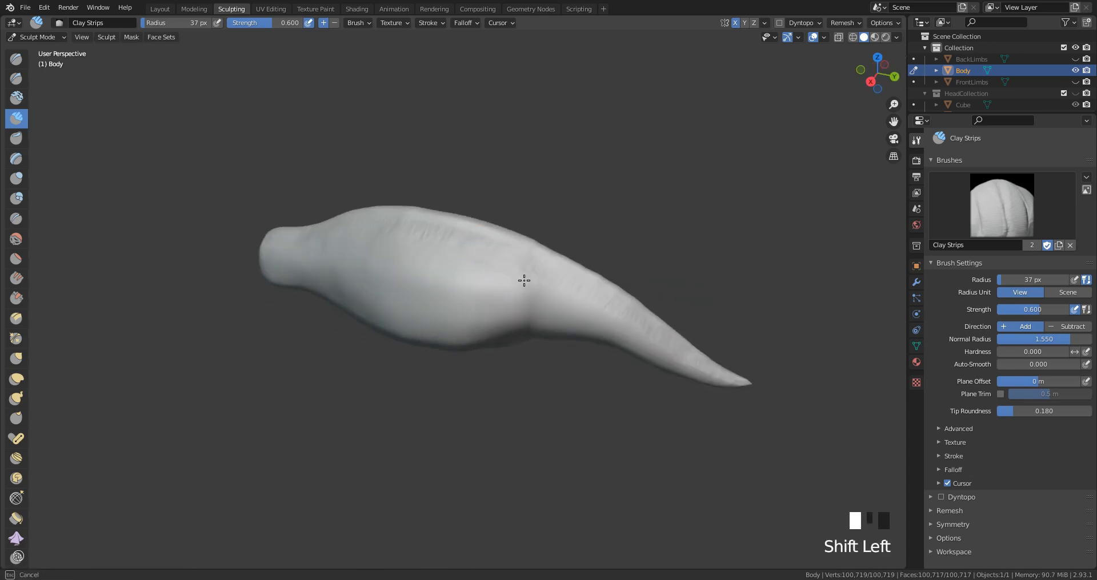
{"action": "middle_click_drag", "start_coordinate": [495, 255], "coordinate": [530, 172]}
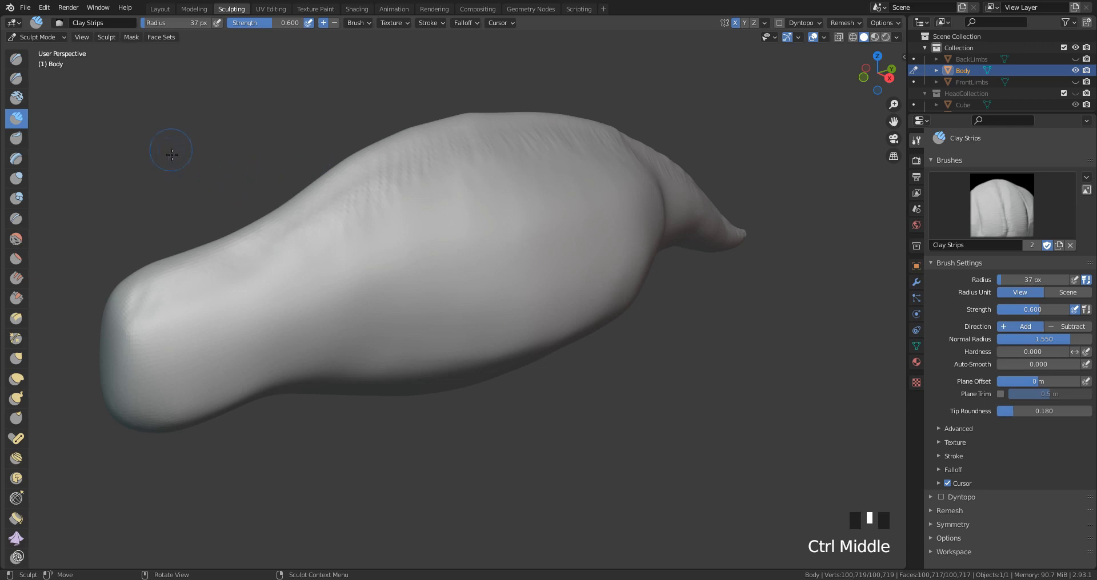
Step: Activate the Smooth brush and set its strength to 0.238
{"action": "left_click", "coordinate": [16, 239]}
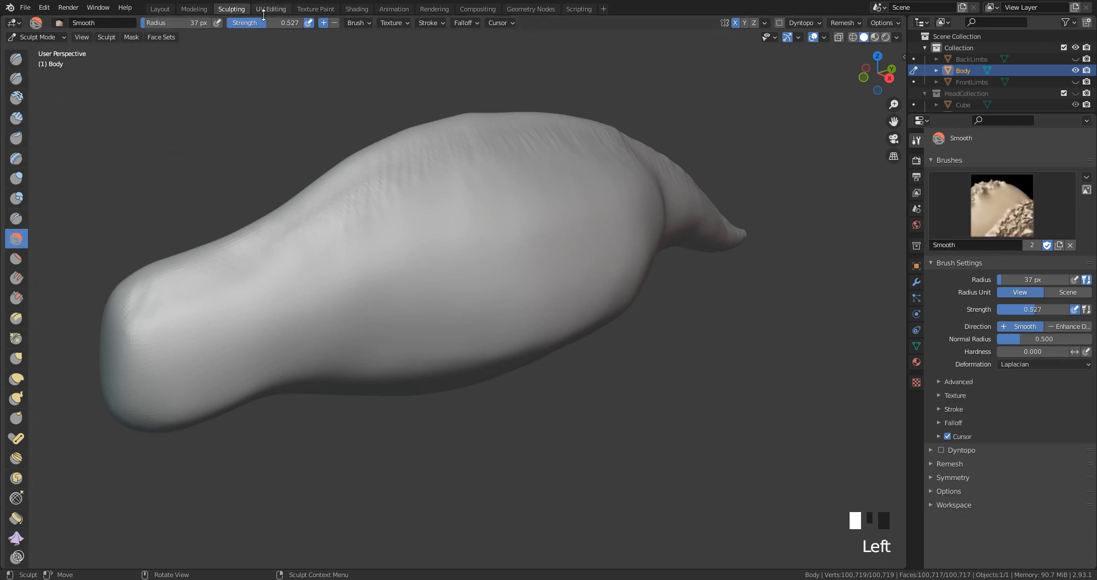
{"action": "left_click_drag", "start_coordinate": [263, 22], "coordinate": [244, 22]}
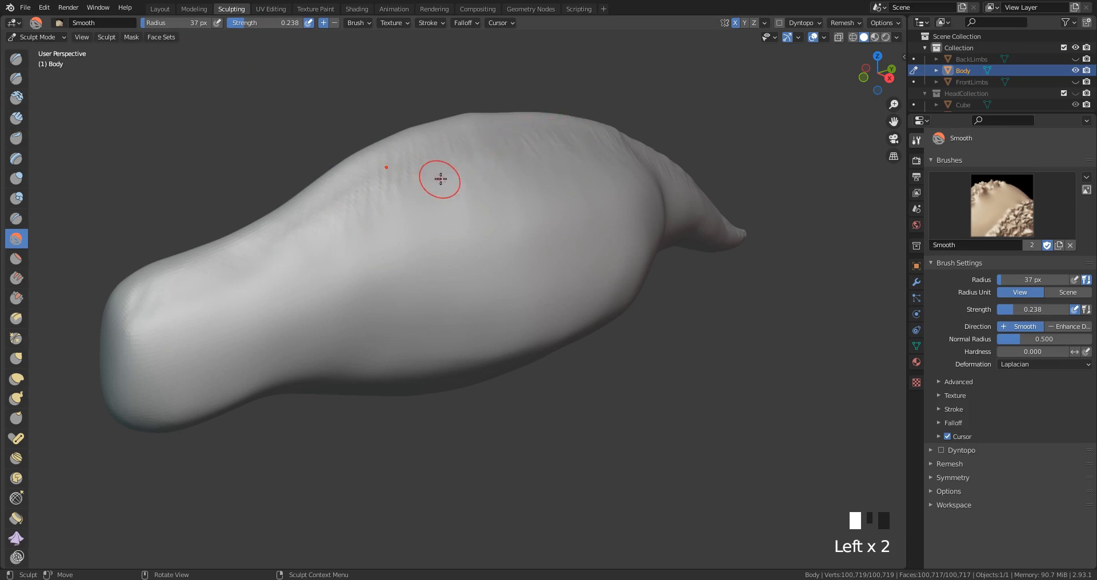
{"action": "key", "text": "g"}
{"action": "left_click", "coordinate": [16, 238]}
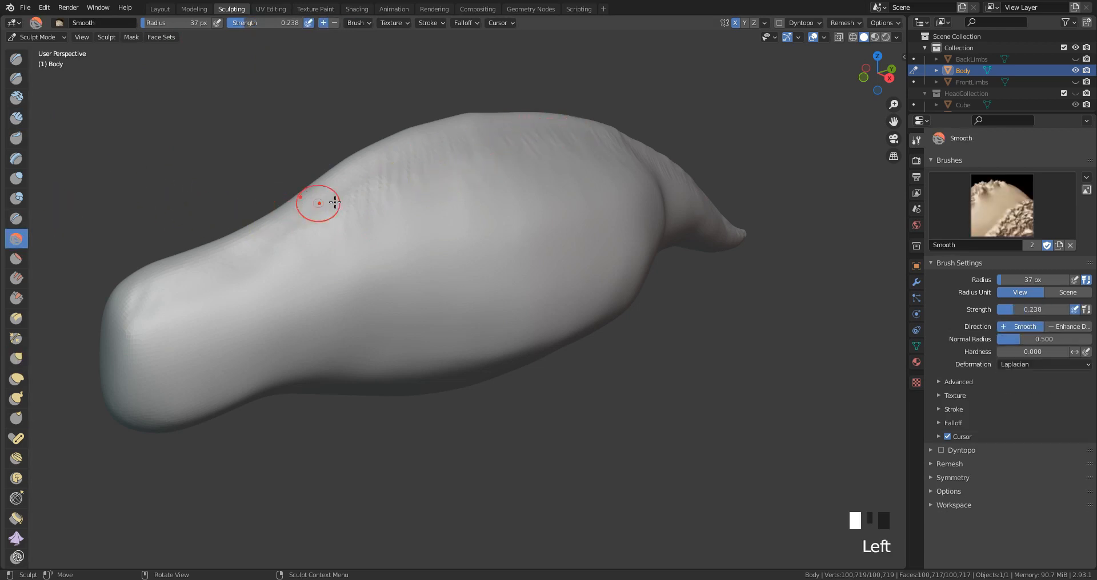
Step: Soften the Clay Strips marks over the shoulder and along the upper back with Smooth strokes
{"action": "mouse_move", "coordinate": [350, 204]}
{"action": "left_mouse_down"}
{"action": "mouse_move", "coordinate": [340, 233]}
{"action": "mouse_move", "coordinate": [281, 245]}
{"action": "left_mouse_up"}
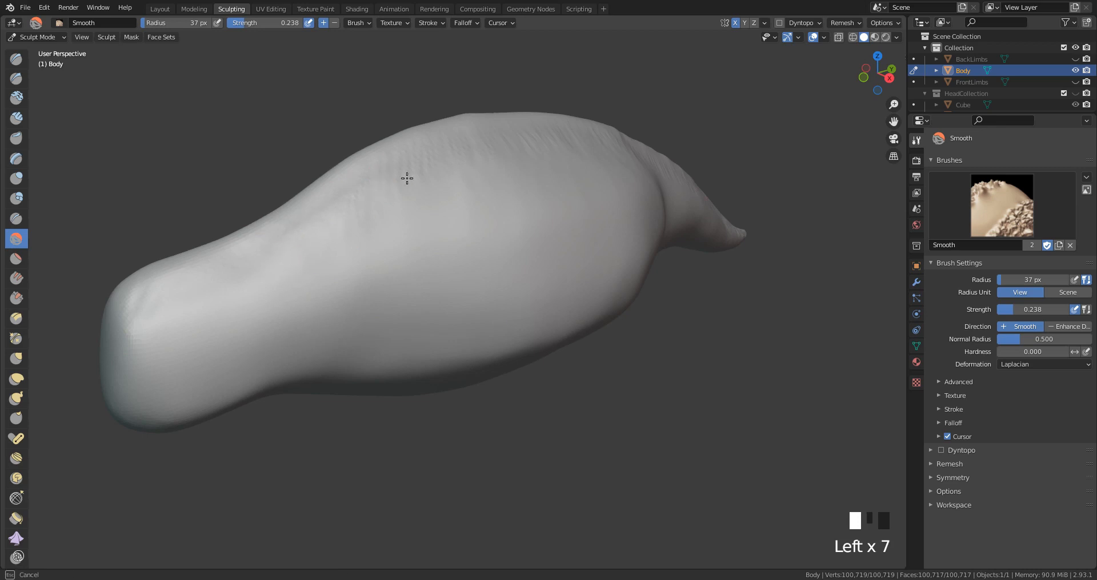
{"action": "mouse_move", "coordinate": [417, 191]}
{"action": "middle_mouse_down"}
{"action": "mouse_move", "coordinate": [426, 161]}
{"action": "mouse_move", "coordinate": [366, 219]}
{"action": "middle_mouse_up"}
{"action": "left_click", "coordinate": [365, 219]}
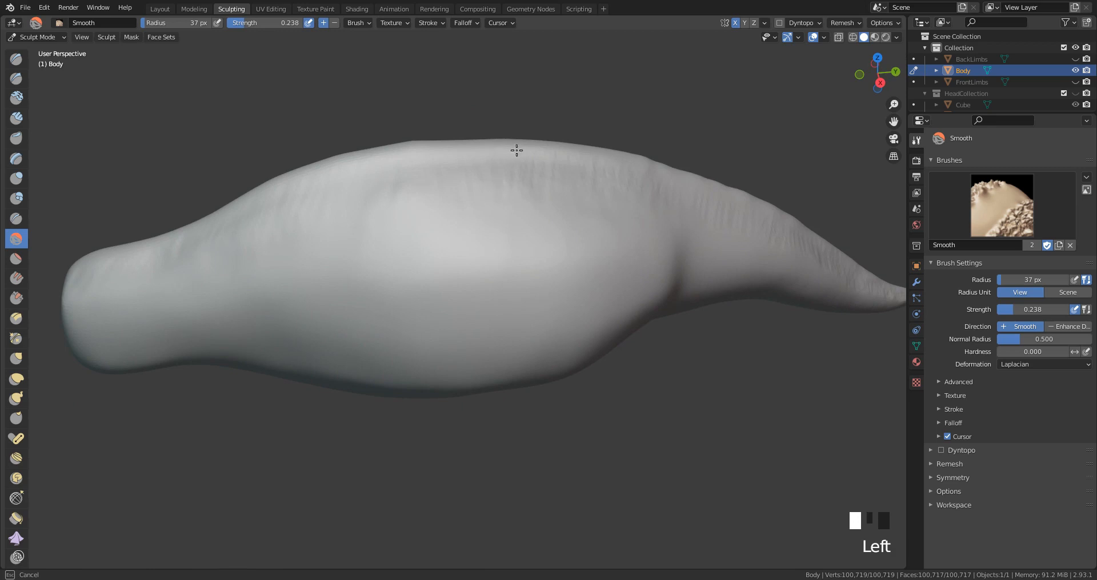
Step: Smooth the strokes along the upper back and down the tail of the body with the Smooth brush
{"action": "mouse_move", "coordinate": [577, 196]}
{"action": "middle_mouse_down"}
{"action": "mouse_move", "coordinate": [560, 176]}
{"action": "mouse_move", "coordinate": [524, 236]}
{"action": "middle_mouse_up"}
{"action": "left_click", "coordinate": [525, 236]}
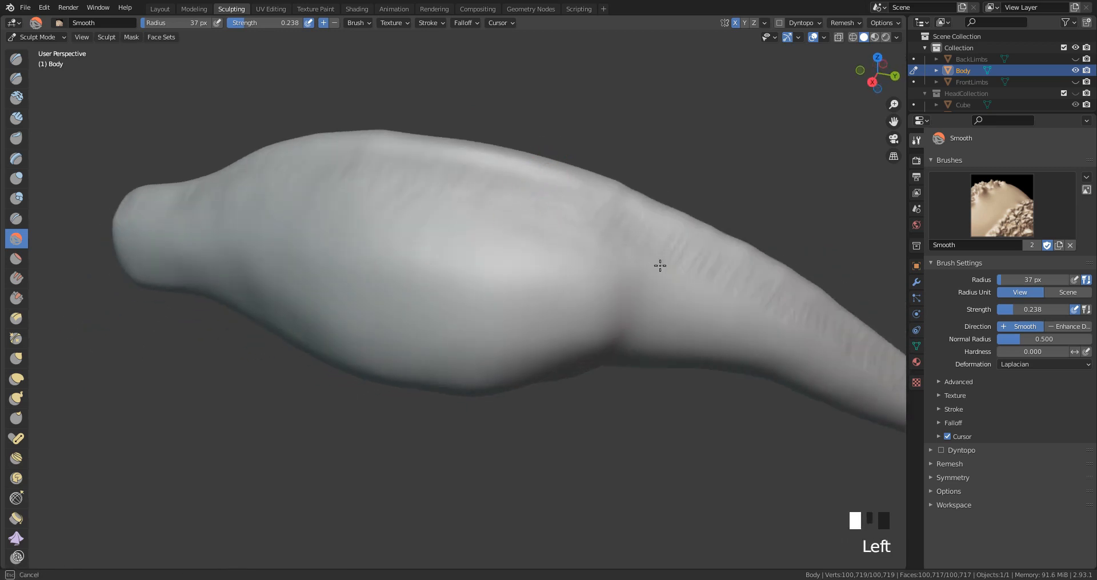
{"action": "middle_click_drag", "start_coordinate": [710, 233], "coordinate": [497, 171], "text": "shift"}
{"action": "left_click", "coordinate": [497, 170]}
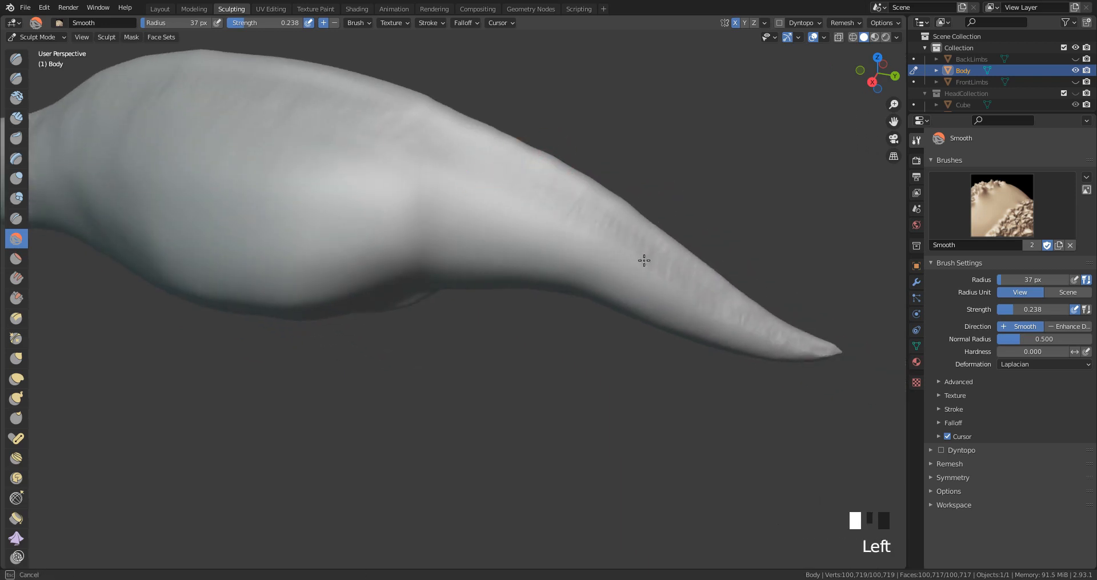
{"action": "middle_click_drag", "start_coordinate": [694, 293], "coordinate": [671, 274]}
{"action": "left_click", "coordinate": [682, 289]}
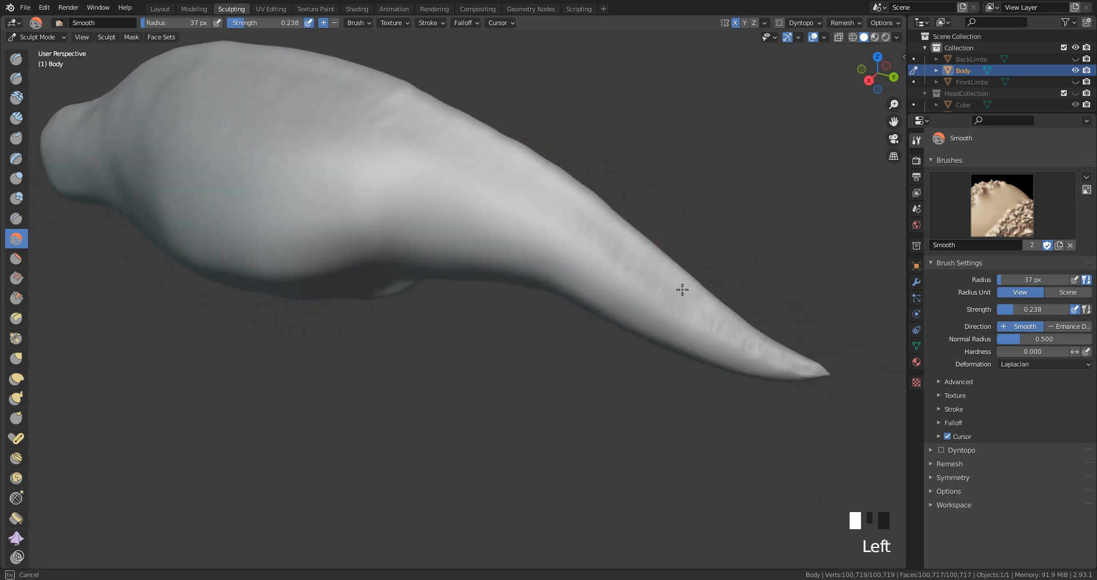
{"action": "left_click", "coordinate": [778, 356]}
Step: Smooth the transition between the rear of the back and the base of the tail
{"action": "middle_click_drag", "start_coordinate": [591, 205], "coordinate": [641, 225]}
{"action": "left_click", "coordinate": [494, 127]}
{"action": "left_click", "coordinate": [448, 122]}
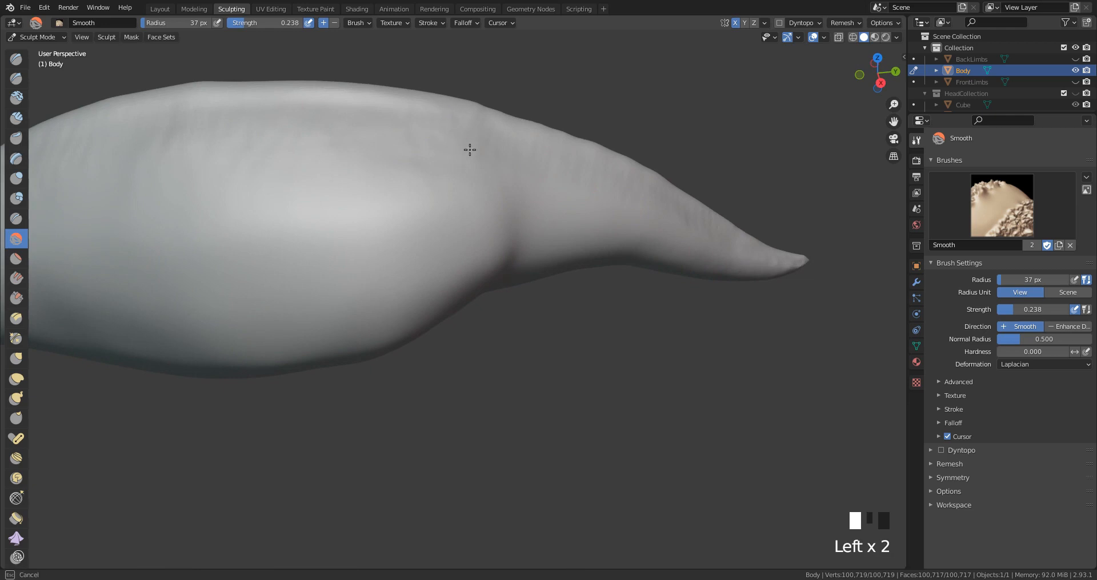
{"action": "mouse_move", "coordinate": [469, 150]}
{"action": "middle_mouse_down"}
{"action": "mouse_move", "coordinate": [612, 136]}
{"action": "mouse_move", "coordinate": [619, 157]}
{"action": "mouse_move", "coordinate": [708, 193]}
{"action": "mouse_move", "coordinate": [707, 183]}
{"action": "mouse_move", "coordinate": [698, 221]}
{"action": "mouse_move", "coordinate": [536, 263]}
{"action": "mouse_move", "coordinate": [457, 215]}
{"action": "mouse_move", "coordinate": [533, 221]}
{"action": "mouse_move", "coordinate": [468, 233]}
{"action": "mouse_move", "coordinate": [486, 229]}
{"action": "middle_mouse_up"}
{"action": "left_click", "coordinate": [497, 142]}
Step: Carve a groove with inverted Clay Strips at a 33 px radius along the upper side of the neck to the shoulder
{"action": "middle_click_drag", "start_coordinate": [485, 229], "coordinate": [416, 190], "text": "shift"}
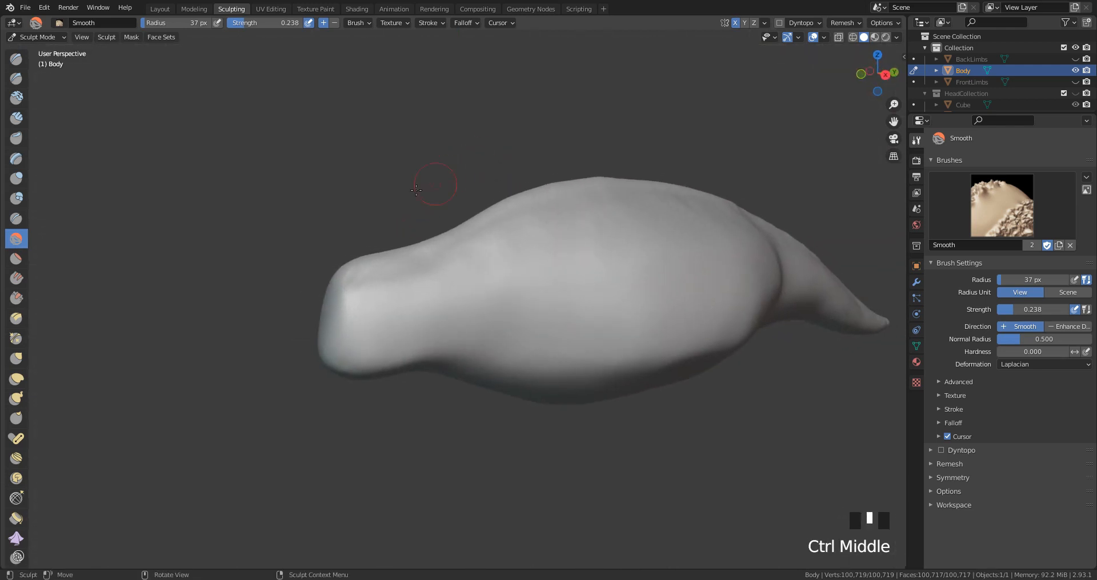
{"action": "left_click", "coordinate": [16, 118]}
{"action": "middle_click_drag", "start_coordinate": [200, 217], "coordinate": [407, 270]}
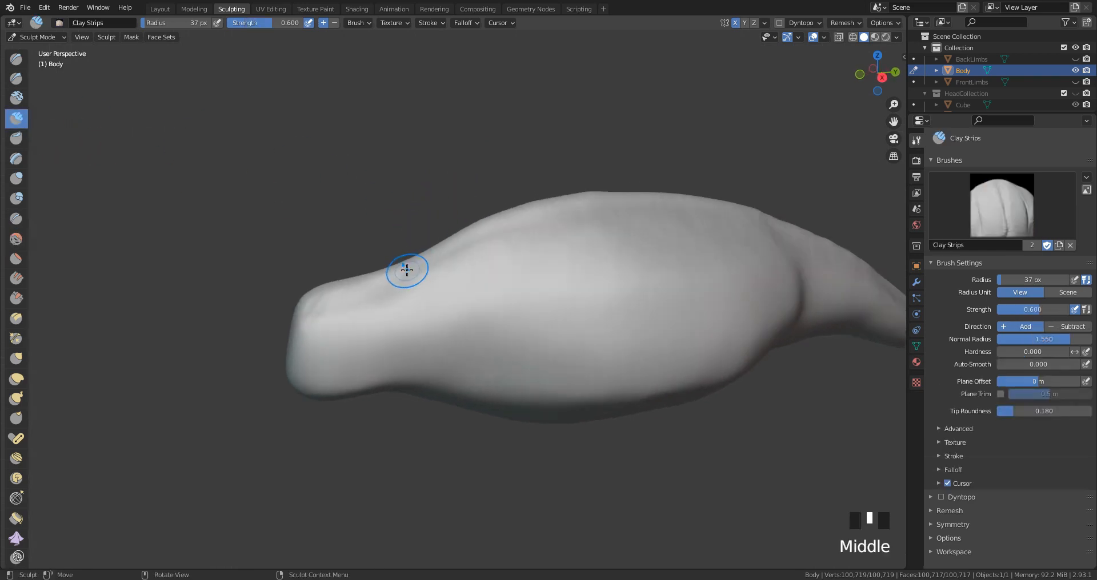
{"action": "left_click", "coordinate": [320, 303], "text": "ctrl"}
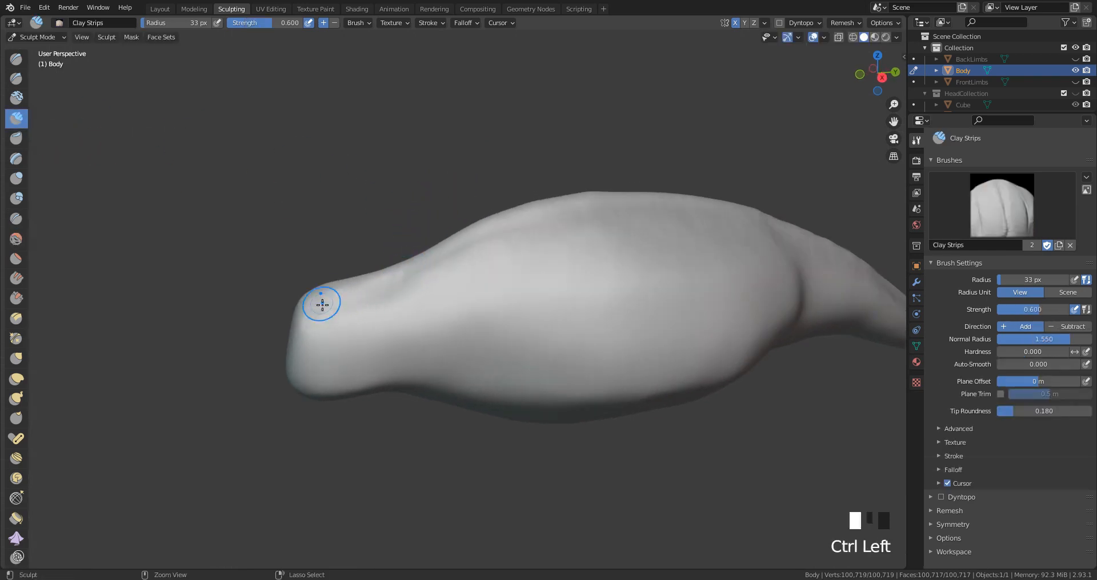
{"action": "left_click", "coordinate": [325, 302], "text": "ctrl"}
{"action": "left_click", "coordinate": [331, 301], "text": "ctrl"}
{"action": "left_click", "coordinate": [336, 299], "text": "ctrl"}
{"action": "left_click", "coordinate": [341, 298], "text": "ctrl"}
{"action": "left_click", "coordinate": [348, 296], "text": "ctrl"}
{"action": "left_click", "coordinate": [354, 294], "text": "ctrl"}
{"action": "left_click", "coordinate": [361, 293], "text": "ctrl"}
{"action": "left_click", "coordinate": [367, 290], "text": "ctrl"}
{"action": "left_click", "coordinate": [394, 283], "text": "ctrl"}
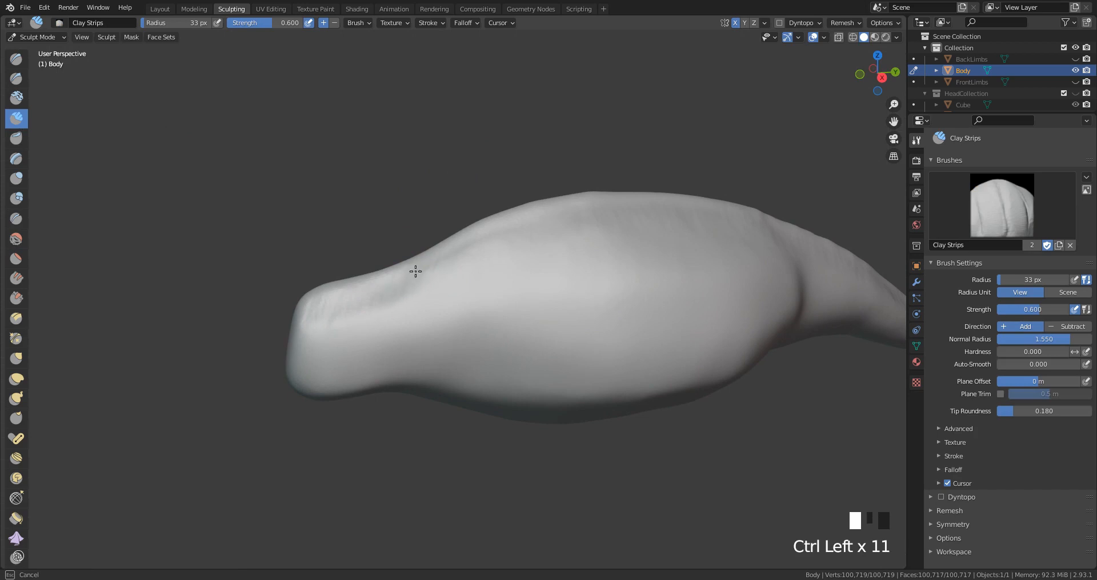
{"action": "left_click", "coordinate": [434, 265], "text": "ctrl"}
{"action": "left_click", "coordinate": [454, 260], "text": "ctrl"}
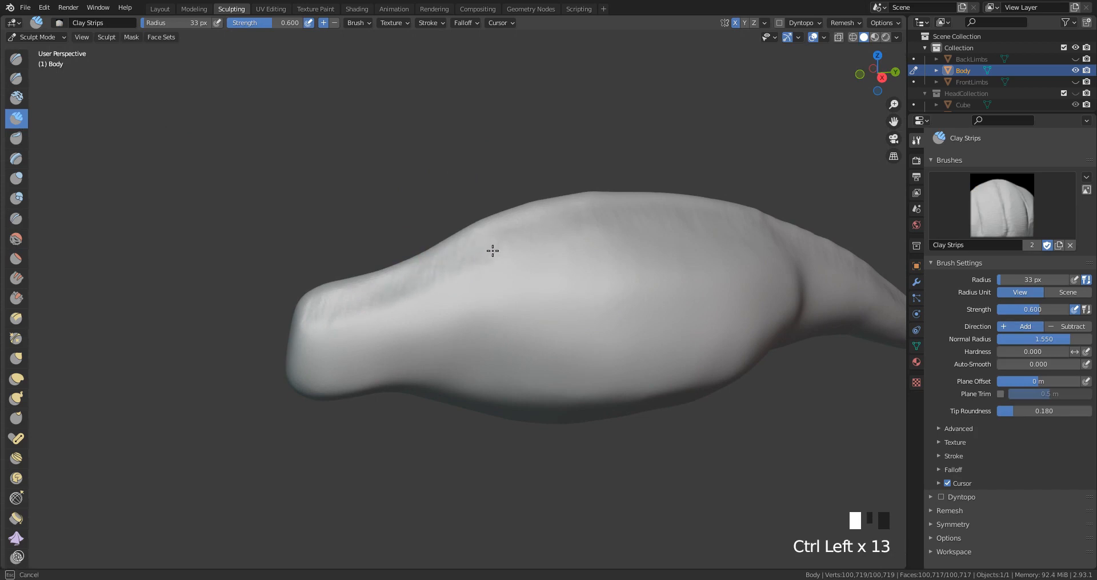
Step: Continue the inverted Clay Strips groove beside the spine, from the middle of the back to the hip
{"action": "middle_click_drag", "start_coordinate": [551, 221], "coordinate": [531, 253]}
{"action": "left_click", "coordinate": [531, 253], "text": "ctrl"}
{"action": "left_click", "coordinate": [537, 253], "text": "ctrl"}
{"action": "left_click", "coordinate": [542, 252], "text": "ctrl"}
{"action": "left_click", "coordinate": [552, 249], "text": "ctrl"}
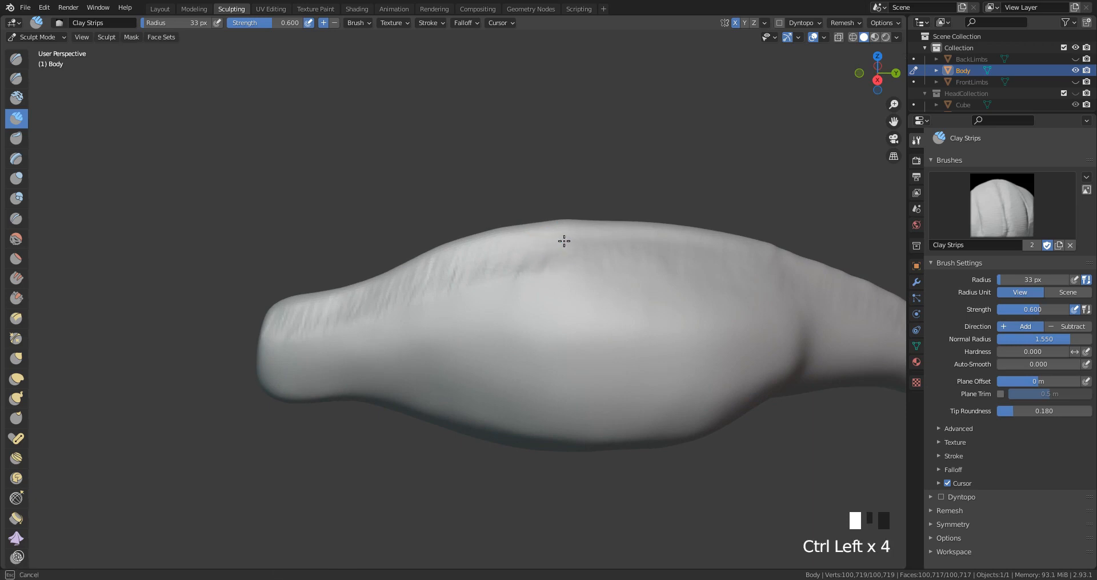
{"action": "left_click", "coordinate": [600, 252], "text": "ctrl"}
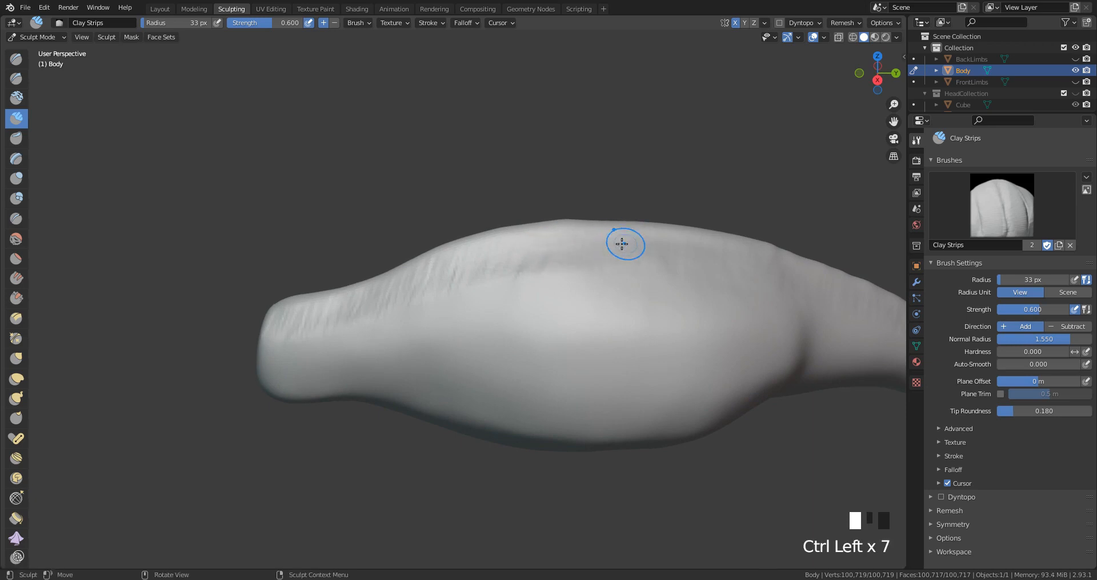
{"action": "middle_click_drag", "start_coordinate": [622, 242], "coordinate": [577, 257]}
{"action": "left_click", "coordinate": [554, 292], "text": "ctrl"}
{"action": "left_click", "coordinate": [572, 288], "text": "ctrl"}
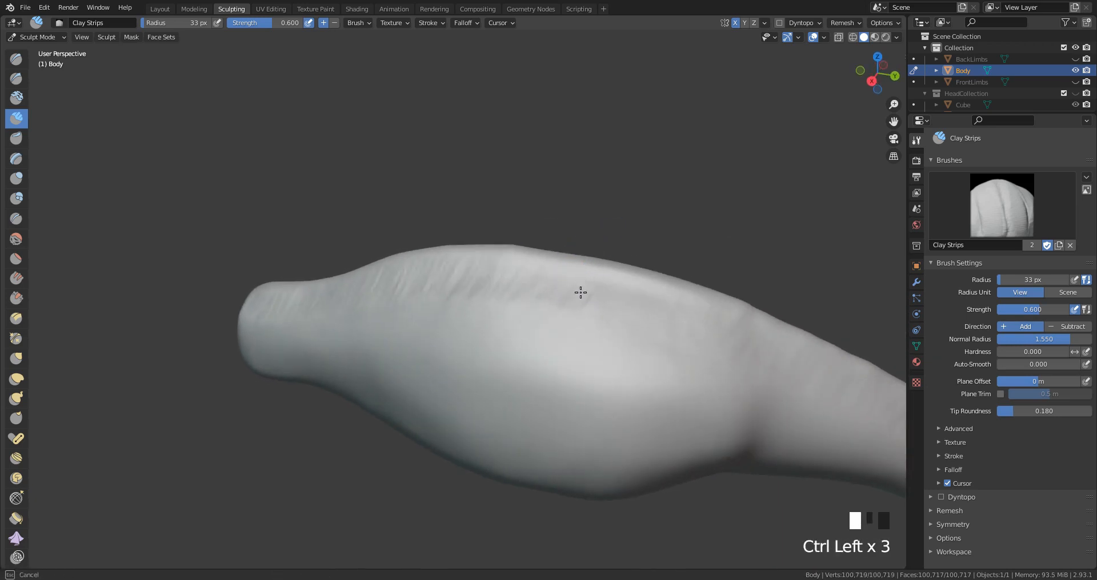
{"action": "left_click", "coordinate": [586, 290], "text": "ctrl"}
{"action": "left_click", "coordinate": [595, 284], "text": "ctrl"}
{"action": "left_click", "coordinate": [602, 285], "text": "ctrl"}
{"action": "left_click", "coordinate": [608, 289], "text": "ctrl"}
{"action": "left_click", "coordinate": [612, 293], "text": "ctrl"}
{"action": "left_click", "coordinate": [691, 315], "text": "ctrl"}
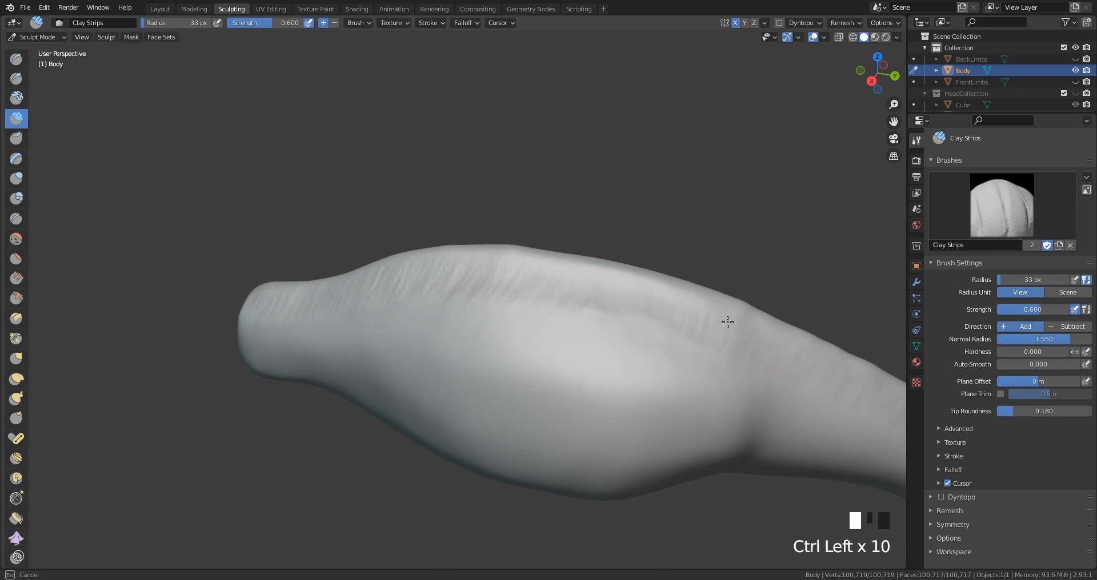
Step: Set the Clay Strips radius to 30 px and carve the groove across the hip onto the base of the tail
{"action": "mouse_move", "coordinate": [744, 340]}
{"action": "middle_mouse_down"}
{"action": "mouse_move", "coordinate": [683, 311]}
{"action": "mouse_move", "coordinate": [822, 272]}
{"action": "mouse_move", "coordinate": [814, 260]}
{"action": "middle_mouse_up"}
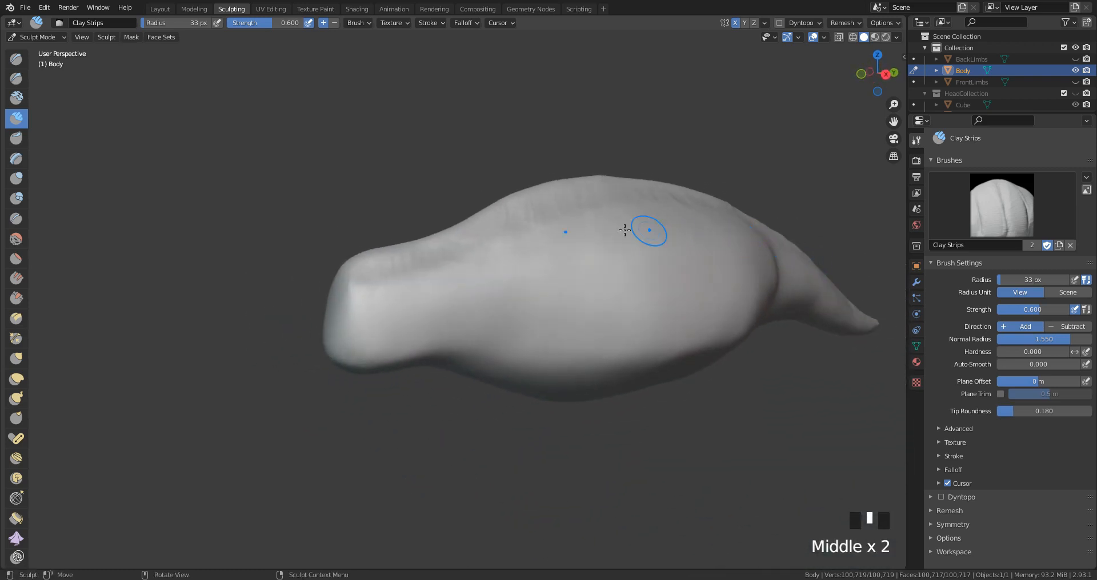
{"action": "key", "text": "f"}
{"action": "left_click", "coordinate": [598, 216]}
{"action": "middle_click_drag", "start_coordinate": [714, 219], "coordinate": [682, 228]}
{"action": "mouse_move", "coordinate": [770, 223]}
{"action": "middle_mouse_down", "text": "shift"}
{"action": "mouse_move", "coordinate": [710, 309]}
{"action": "mouse_move", "coordinate": [402, 244]}
{"action": "mouse_move", "coordinate": [413, 257]}
{"action": "middle_mouse_up", "text": "shift"}
{"action": "key", "text": "f"}
{"action": "left_click", "coordinate": [404, 257]}
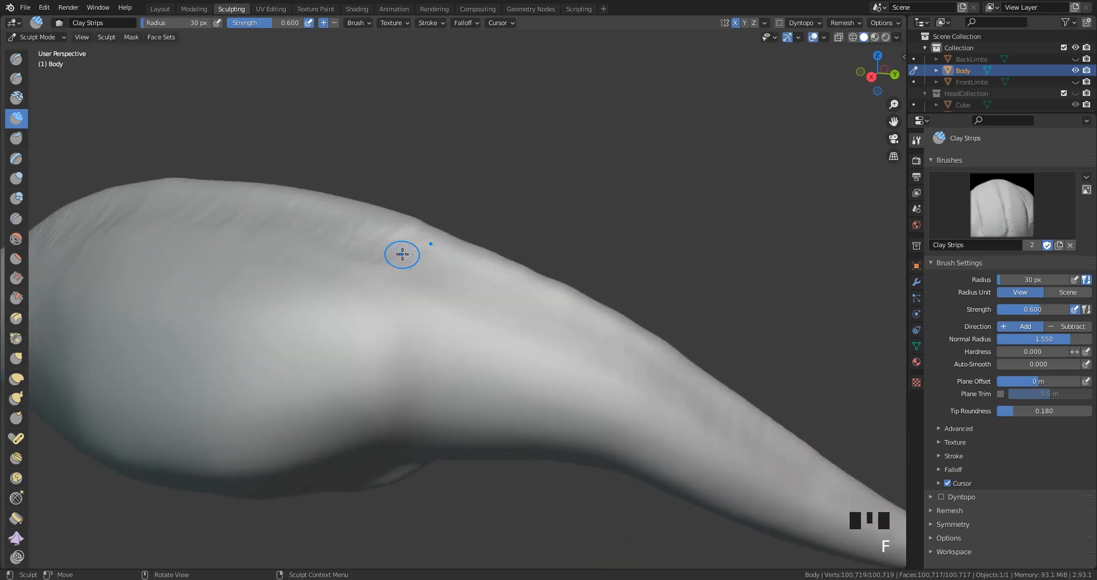
{"action": "left_click_drag", "start_coordinate": [398, 256], "coordinate": [405, 247], "text": "ctrl"}
{"action": "left_click_drag", "start_coordinate": [400, 261], "coordinate": [408, 250], "text": "ctrl"}
{"action": "left_click_drag", "start_coordinate": [402, 265], "coordinate": [410, 254], "text": "ctrl"}
{"action": "left_click_drag", "start_coordinate": [404, 267], "coordinate": [416, 256], "text": "ctrl"}
{"action": "left_click_drag", "start_coordinate": [412, 271], "coordinate": [422, 259], "text": "ctrl"}
{"action": "left_click_drag", "start_coordinate": [417, 274], "coordinate": [424, 264], "text": "ctrl"}
{"action": "left_click_drag", "start_coordinate": [422, 281], "coordinate": [442, 257], "text": "ctrl"}
{"action": "left_click_drag", "start_coordinate": [428, 275], "coordinate": [443, 261], "text": "ctrl"}
{"action": "left_click_drag", "start_coordinate": [417, 257], "coordinate": [455, 266], "text": "ctrl"}
{"action": "left_click_drag", "start_coordinate": [449, 286], "coordinate": [468, 272], "text": "ctrl"}
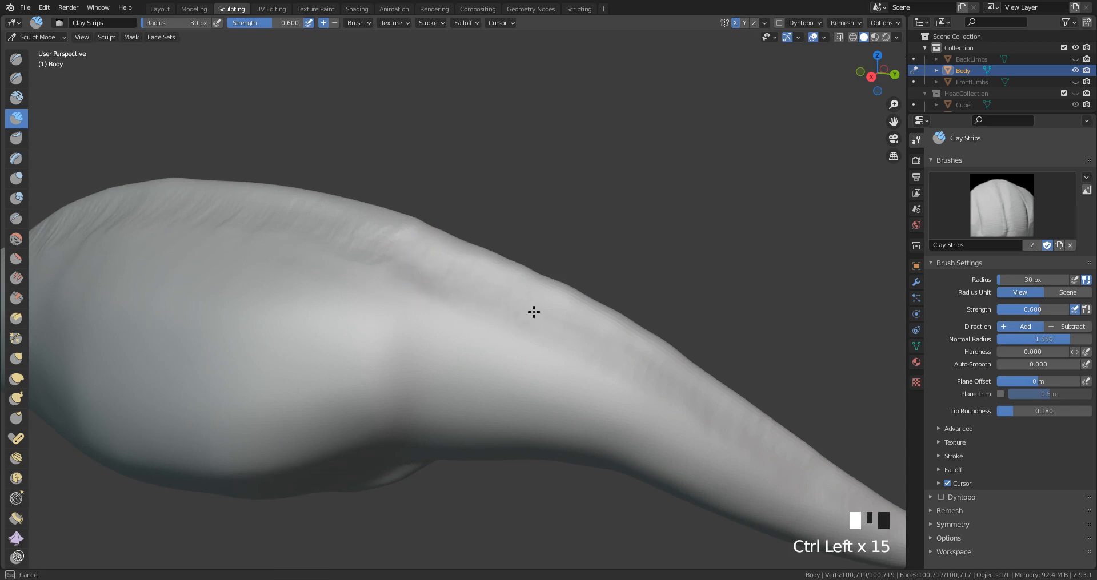
Step: Extend the carved groove along the upper side of the tail to its tip
{"action": "mouse_move", "coordinate": [642, 349]}
{"action": "middle_mouse_down", "text": "shift"}
{"action": "mouse_move", "coordinate": [631, 325]}
{"action": "mouse_move", "coordinate": [483, 267]}
{"action": "middle_mouse_up", "text": "shift"}
{"action": "left_click_drag", "start_coordinate": [419, 228], "coordinate": [435, 247], "text": "ctrl"}
{"action": "left_click_drag", "start_coordinate": [437, 251], "coordinate": [442, 256], "text": "ctrl"}
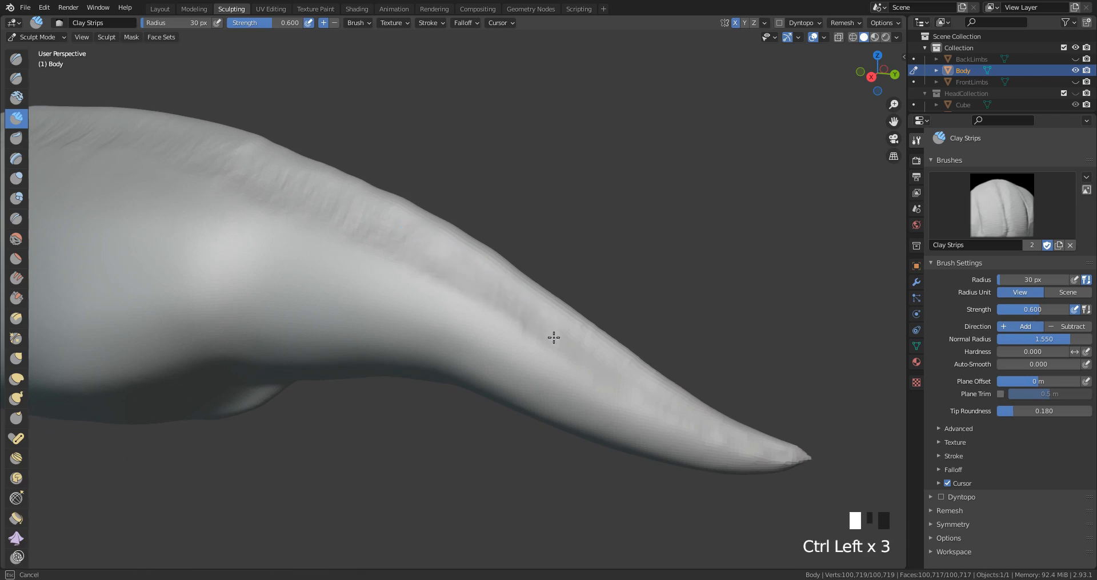
{"action": "left_click_drag", "start_coordinate": [604, 367], "coordinate": [678, 366], "text": "ctrl"}
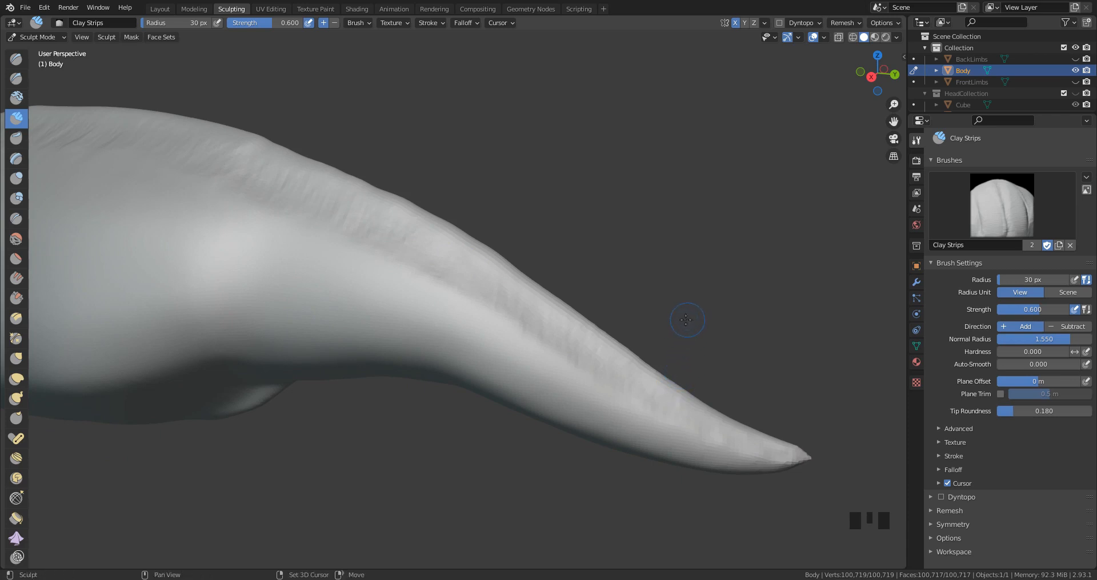
{"action": "middle_click_drag", "start_coordinate": [686, 319], "coordinate": [538, 263], "text": "shift"}
{"action": "left_click_drag", "start_coordinate": [394, 263], "coordinate": [388, 265], "text": "ctrl"}
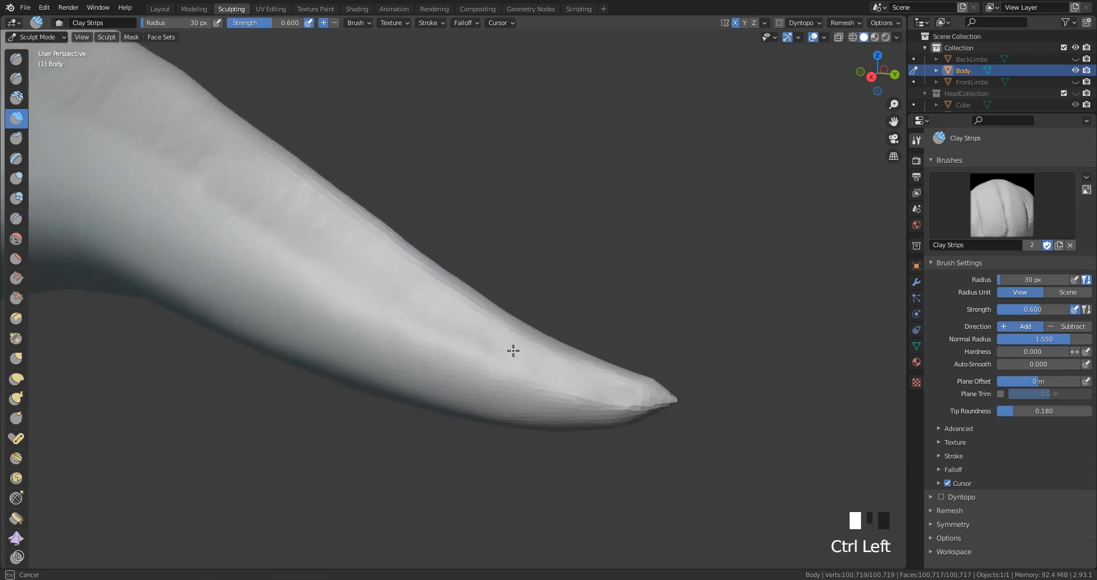
{"action": "left_click_drag", "start_coordinate": [567, 377], "coordinate": [599, 384], "text": "ctrl"}
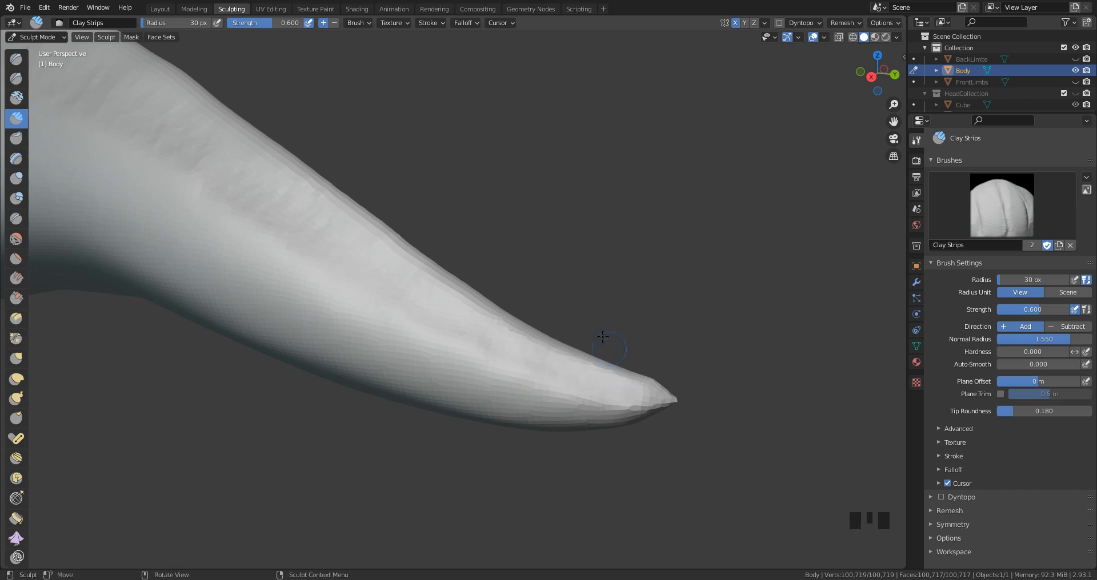
Step: Set the brush radius to 41 px and smooth the carved strokes on the neck and shoulder
{"action": "mouse_move", "coordinate": [600, 384]}
{"action": "middle_mouse_down"}
{"action": "mouse_move", "coordinate": [637, 318]}
{"action": "mouse_move", "coordinate": [648, 319]}
{"action": "mouse_move", "coordinate": [635, 333]}
{"action": "middle_mouse_up"}
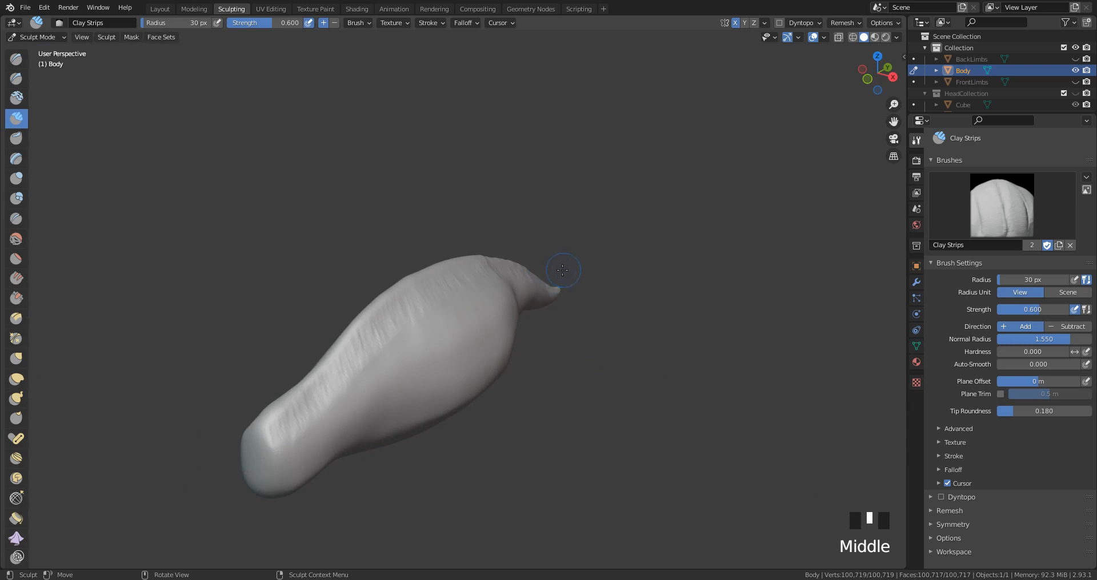
{"action": "key", "text": "f"}
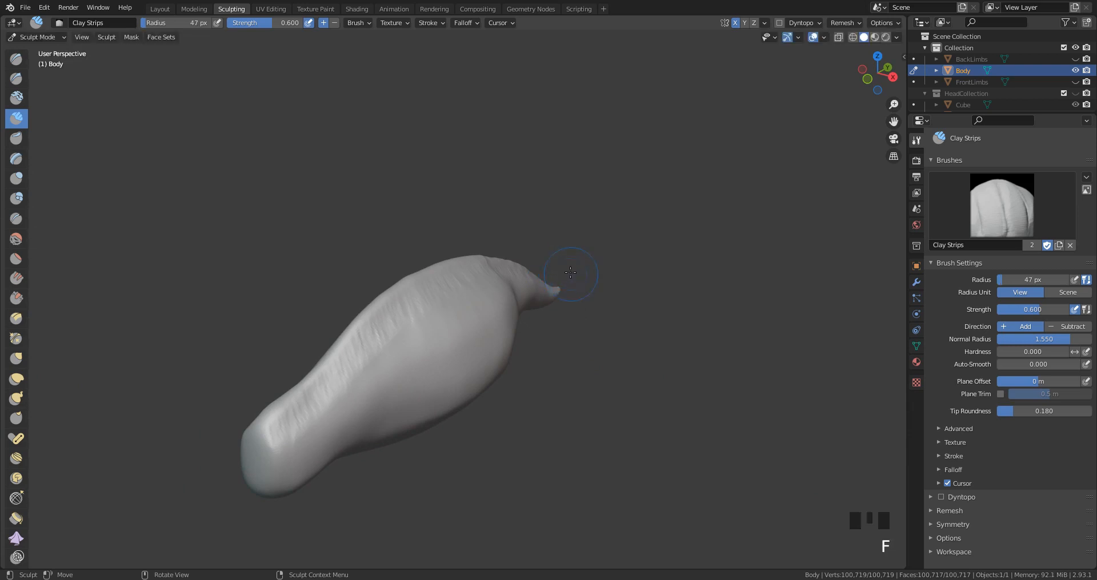
{"action": "key", "text": "f"}
{"action": "left_click", "coordinate": [364, 382]}
{"action": "left_click_drag", "start_coordinate": [315, 435], "coordinate": [304, 425], "text": "shift"}
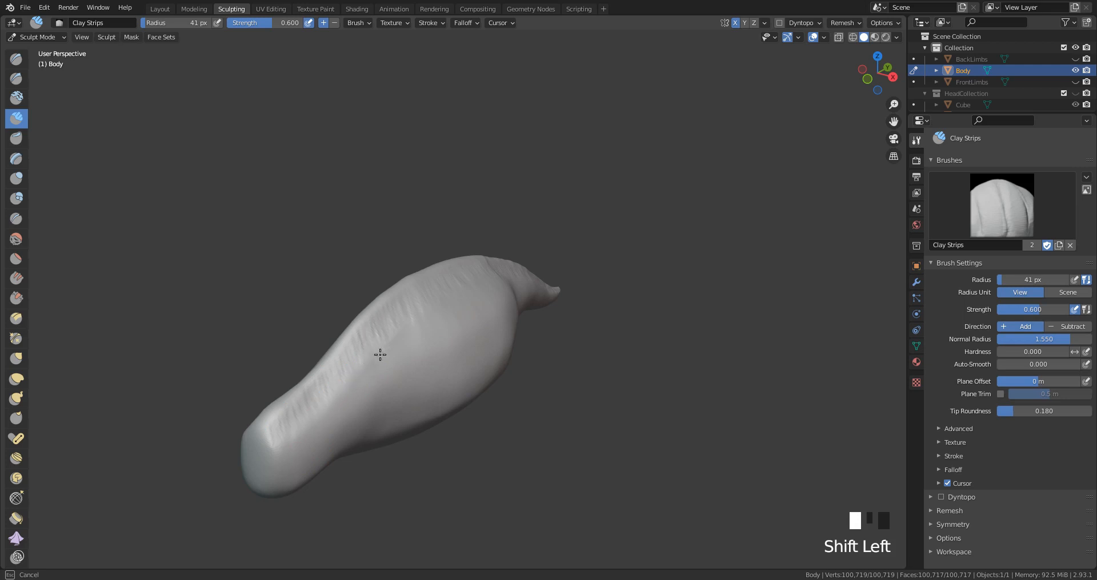
{"action": "middle_click_drag", "start_coordinate": [380, 355], "coordinate": [338, 371]}
{"action": "left_click", "coordinate": [338, 371], "text": "shift"}
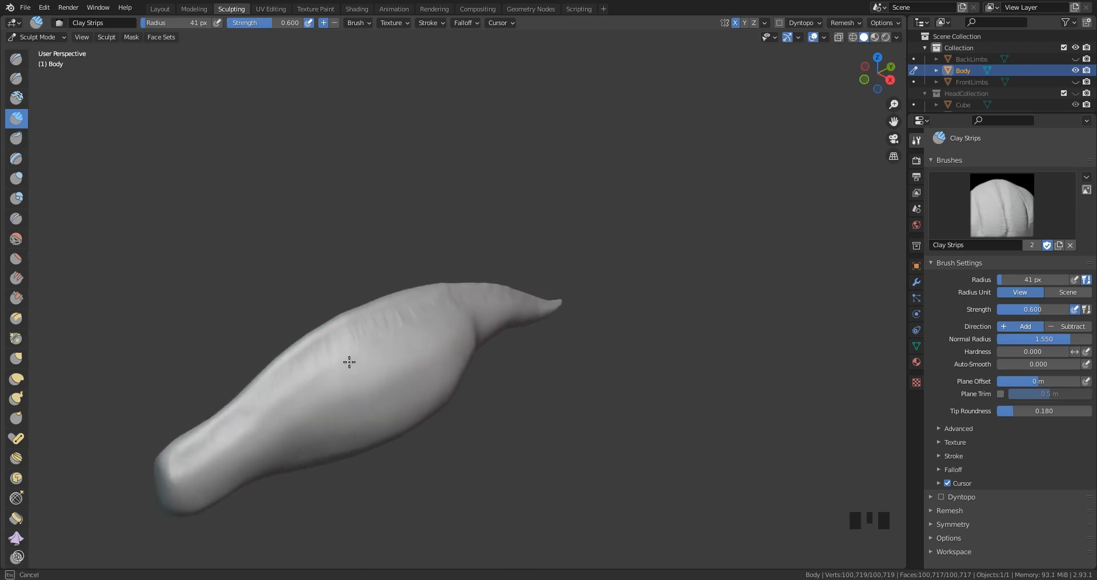
Step: Smooth the carved groove along the back, over the hip and down the tail
{"action": "middle_click_drag", "start_coordinate": [347, 362], "coordinate": [318, 314]}
{"action": "left_click", "coordinate": [283, 321], "text": "shift"}
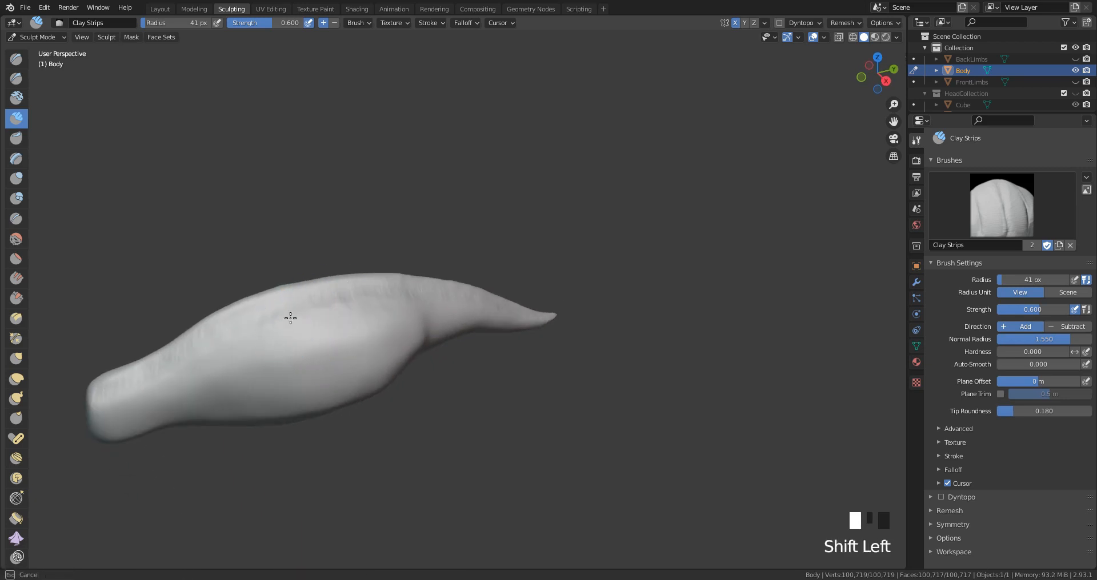
{"action": "left_click", "coordinate": [333, 305], "text": "shift"}
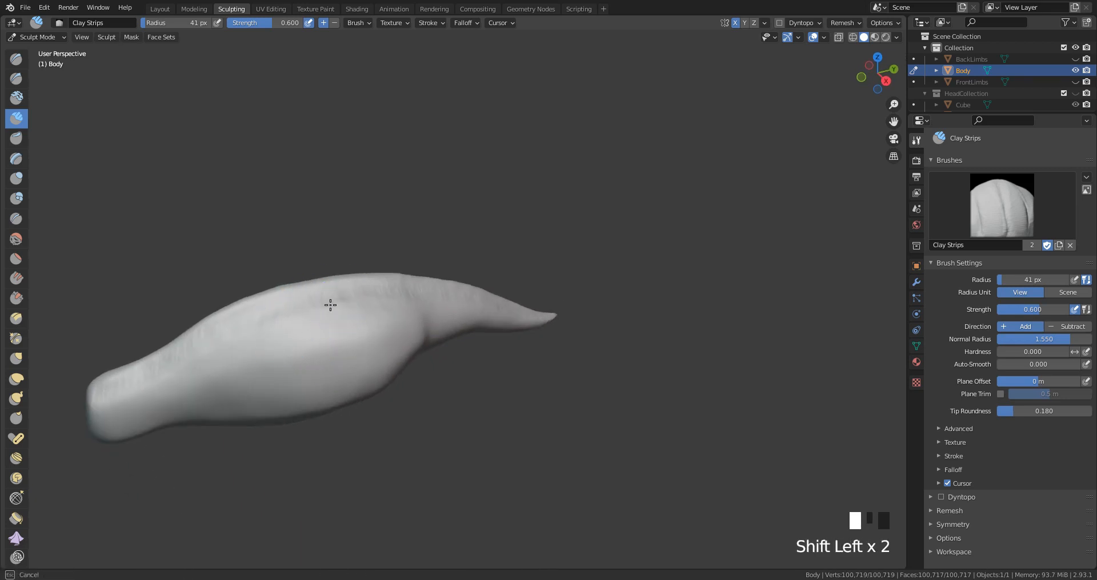
{"action": "middle_click_drag", "start_coordinate": [357, 299], "coordinate": [314, 297]}
{"action": "left_click", "coordinate": [343, 302], "text": "shift"}
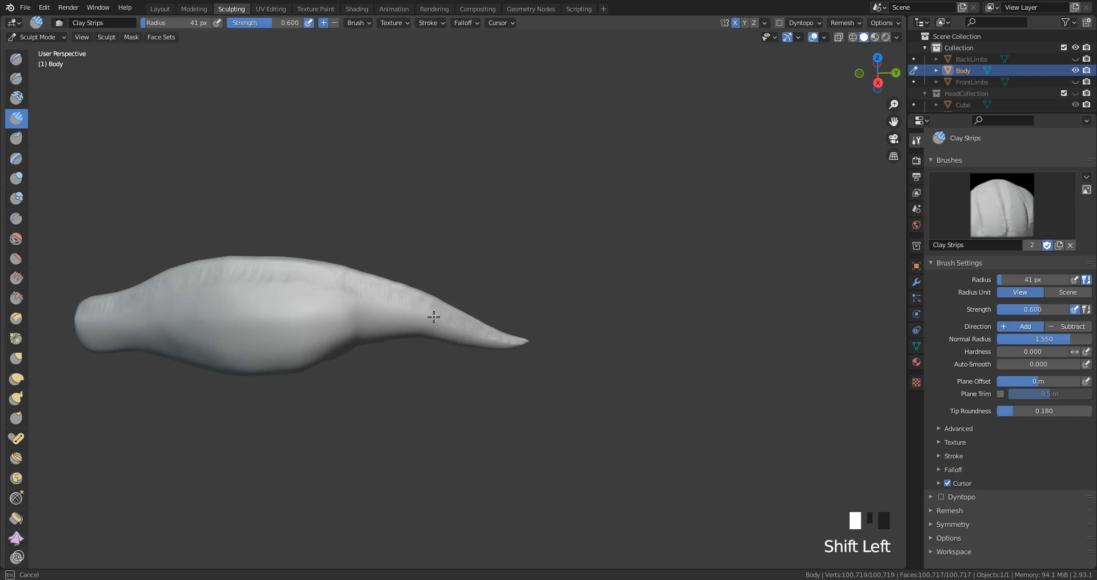
{"action": "left_click_drag", "start_coordinate": [433, 317], "coordinate": [454, 325], "text": "shift"}
{"action": "mouse_move", "coordinate": [406, 312]}
{"action": "middle_mouse_down"}
{"action": "mouse_move", "coordinate": [643, 274]}
{"action": "mouse_move", "coordinate": [502, 245]}
{"action": "mouse_move", "coordinate": [515, 286]}
{"action": "mouse_move", "coordinate": [605, 228]}
{"action": "middle_mouse_up"}
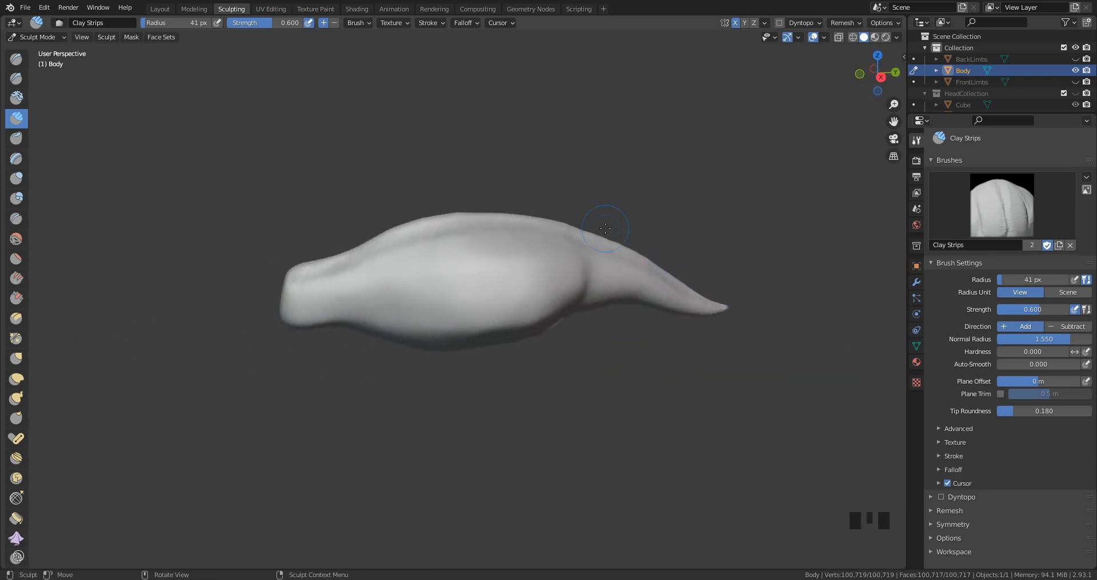
Step: Switch to the right orthographic view, bring up the reference board, and unhide BackLimbs and FrontLimbs
{"action": "key", "text": "KP_3"}
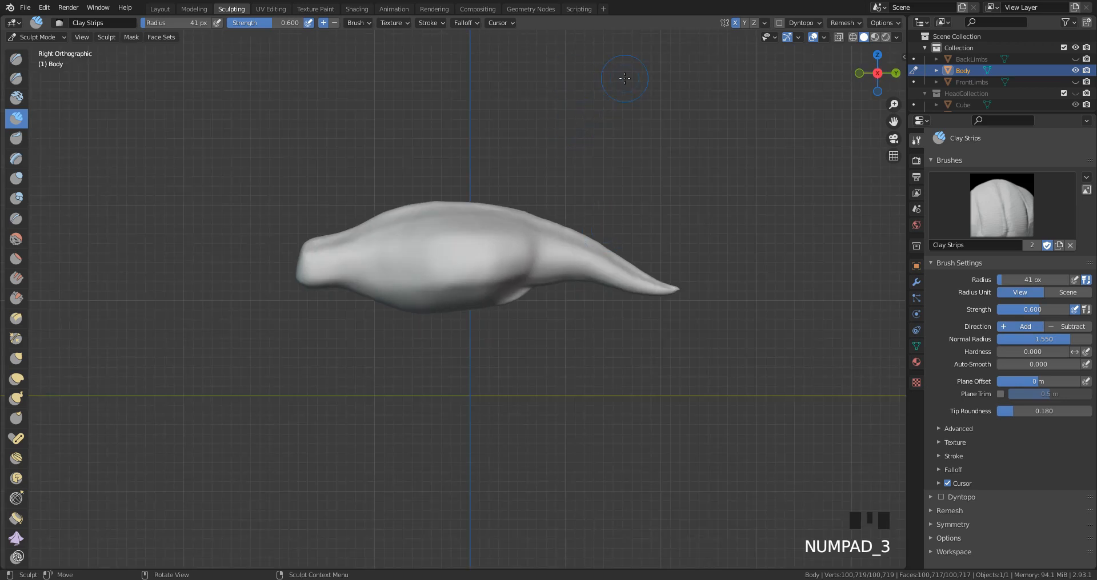
{"action": "key", "text": "alt+Tab"}
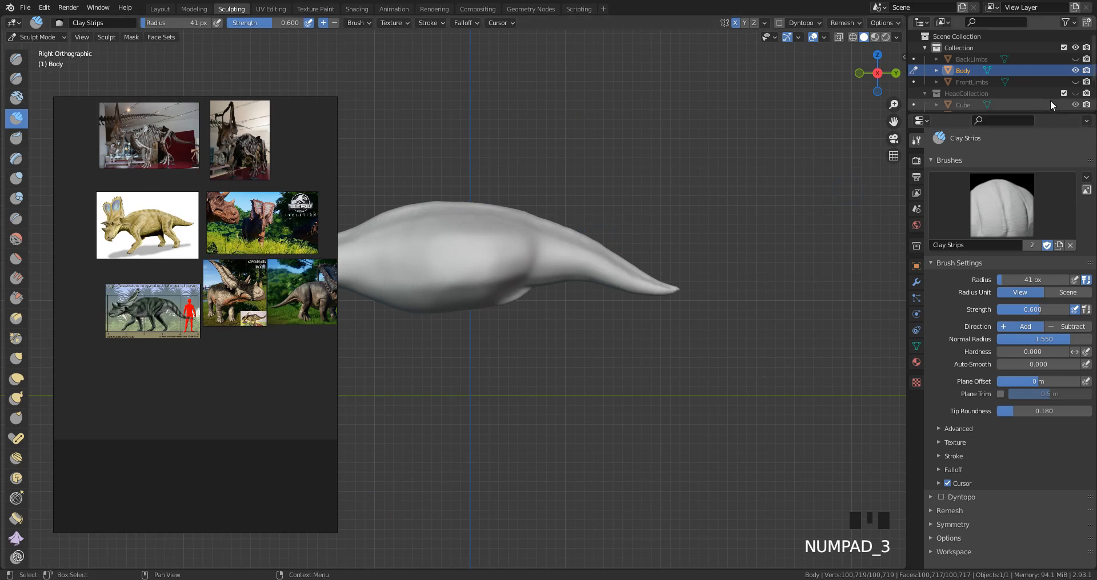
{"action": "left_click", "coordinate": [1075, 59]}
{"action": "left_click", "coordinate": [1075, 82]}
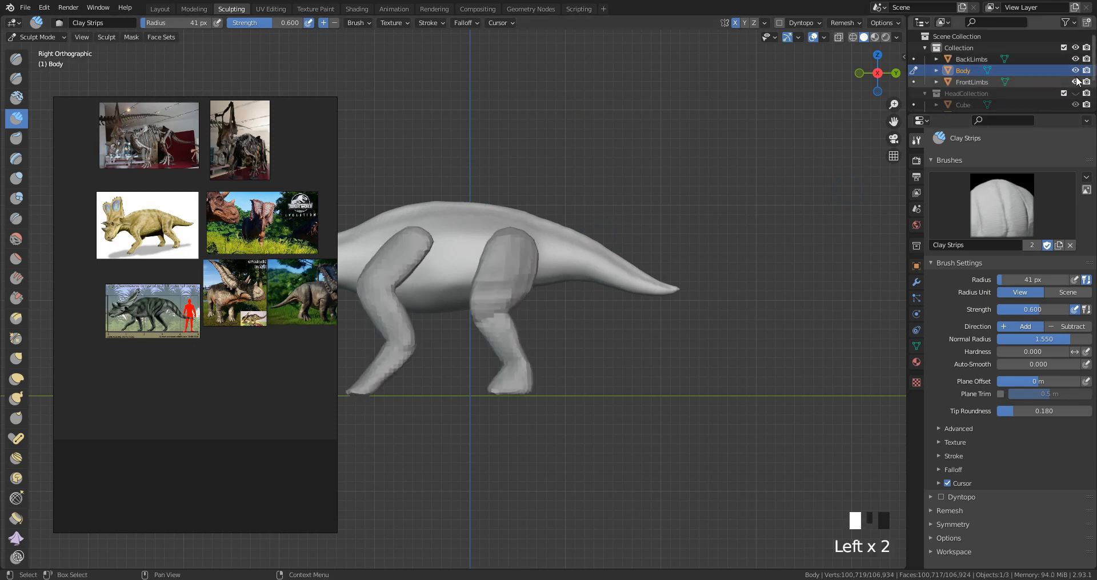
Step: Examine the dinosaur reference images for the shape of the body, back, hips and tail
{"action": "scroll", "coordinate": [167, 220], "scroll_direction": "up", "scroll_amount": 4}
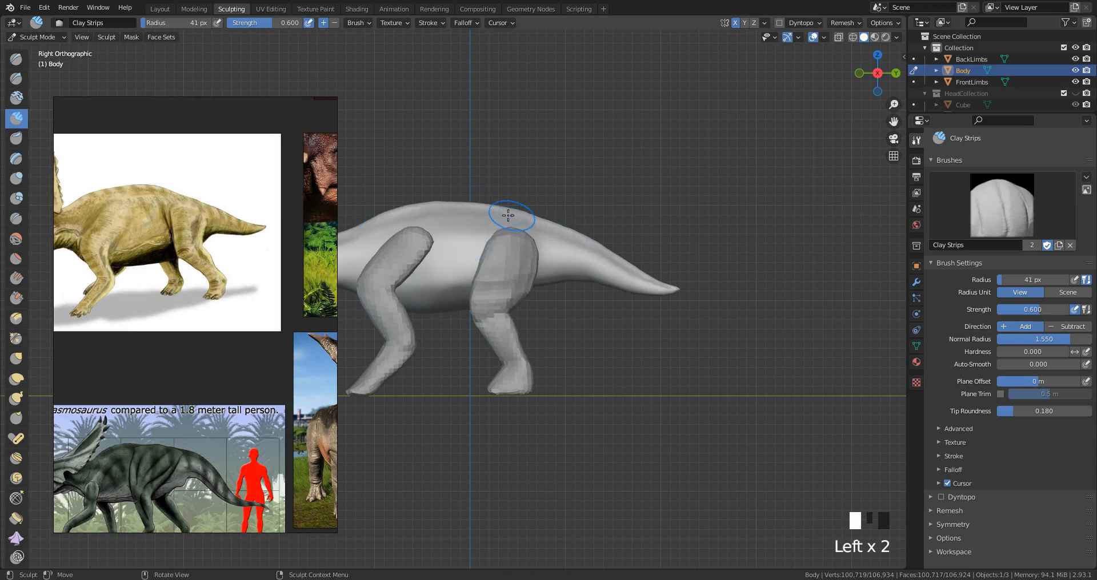
{"action": "scroll", "coordinate": [254, 260], "scroll_direction": "down", "scroll_amount": 2}
{"action": "middle_click_drag", "start_coordinate": [293, 354], "coordinate": [170, 344]}
{"action": "scroll", "coordinate": [212, 377], "scroll_direction": "up", "scroll_amount": 3}
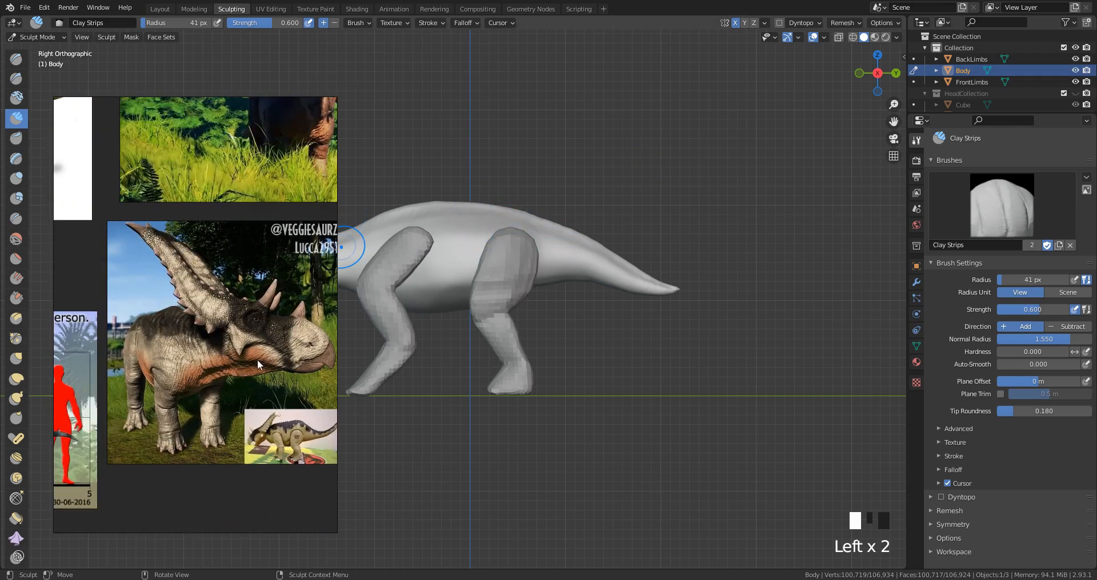
{"action": "middle_click_drag", "start_coordinate": [233, 265], "coordinate": [1, 305]}
{"action": "scroll", "coordinate": [256, 354], "scroll_direction": "up", "scroll_amount": 2}
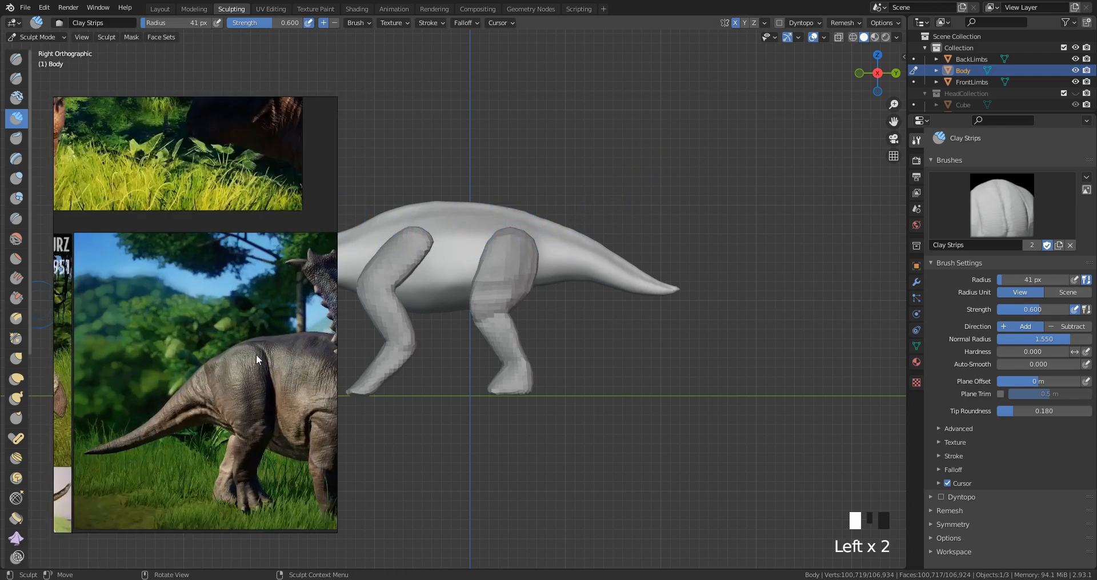
{"action": "scroll", "coordinate": [270, 346], "scroll_direction": "down", "scroll_amount": 2}
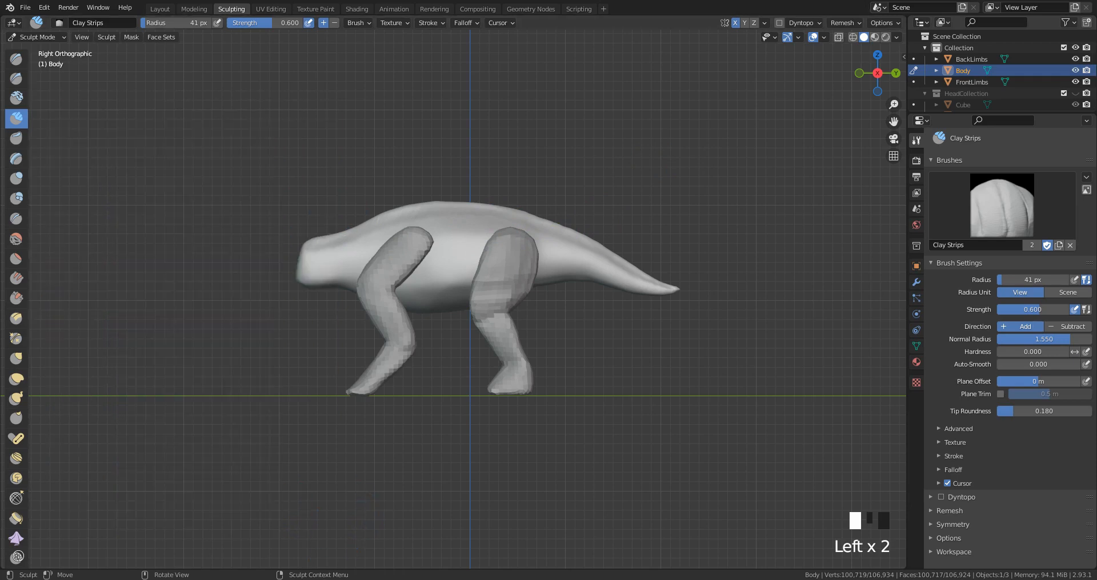
Step: Lower the back's outline above the hind leg using Elastic Deform with a 70 px radius
{"action": "left_click", "coordinate": [17, 379]}
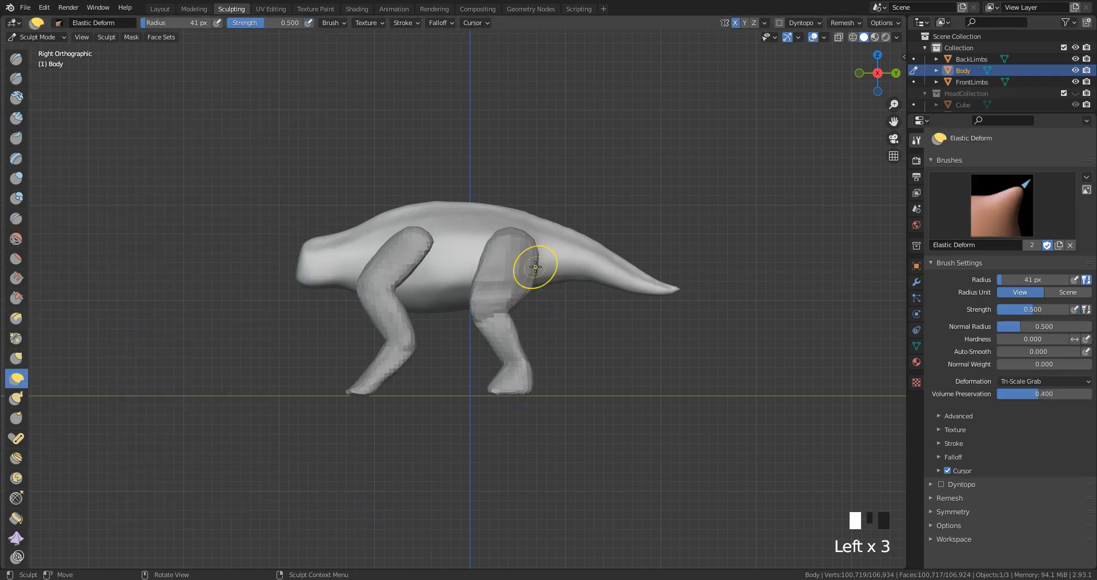
{"action": "key", "text": "f"}
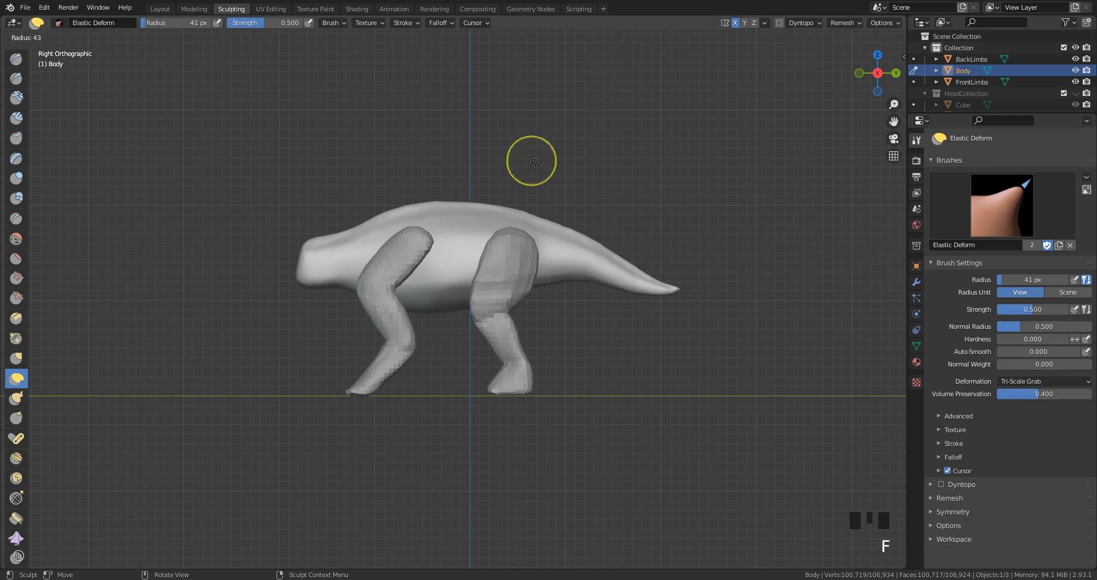
{"action": "left_click", "coordinate": [514, 209]}
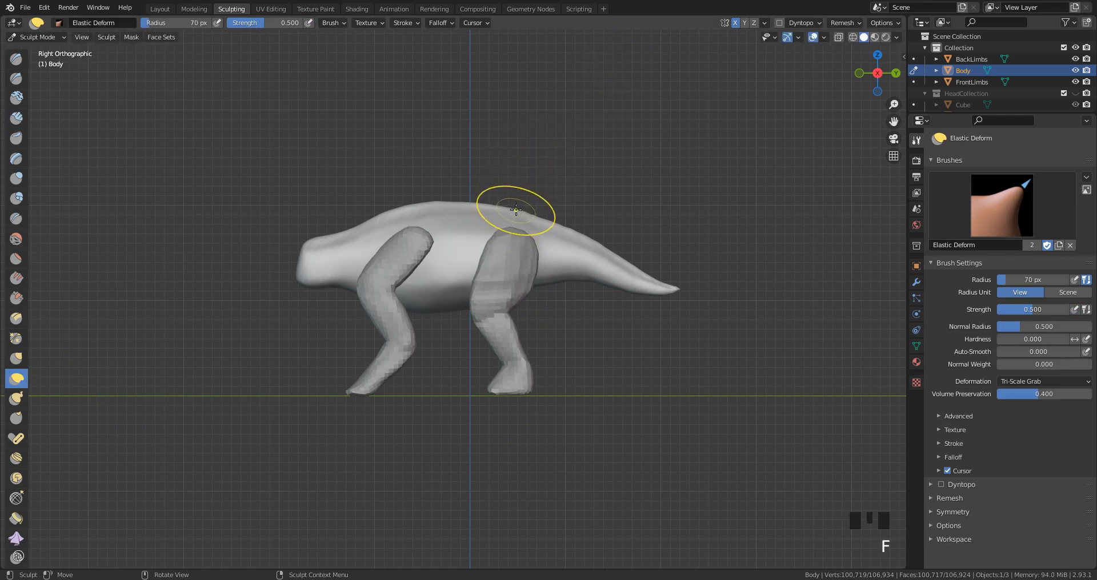
{"action": "left_click", "coordinate": [519, 215]}
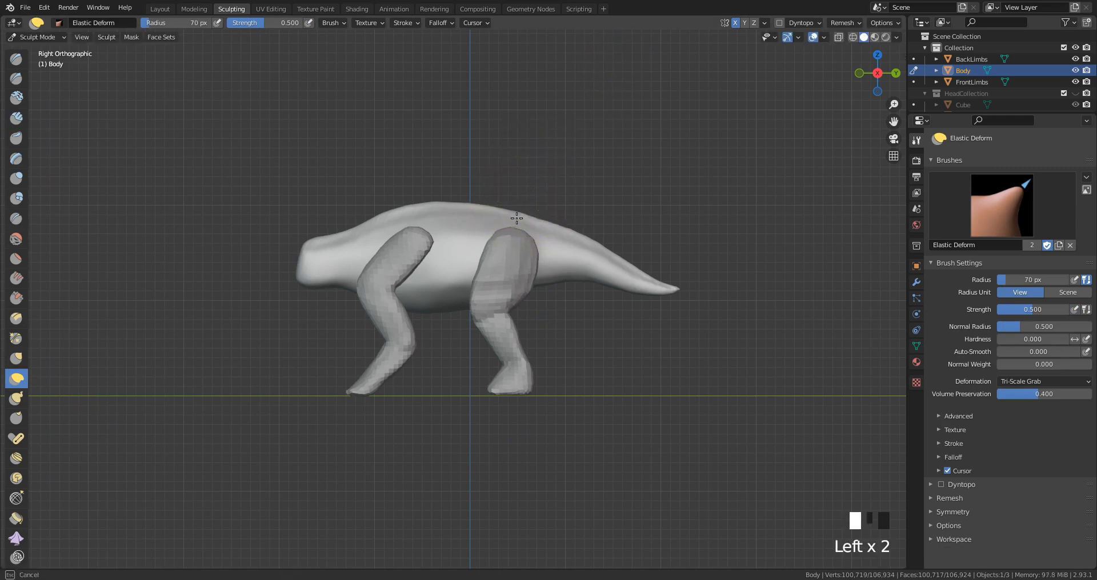
{"action": "left_click", "coordinate": [517, 217]}
{"action": "left_click", "coordinate": [515, 220]}
{"action": "left_click", "coordinate": [520, 231]}
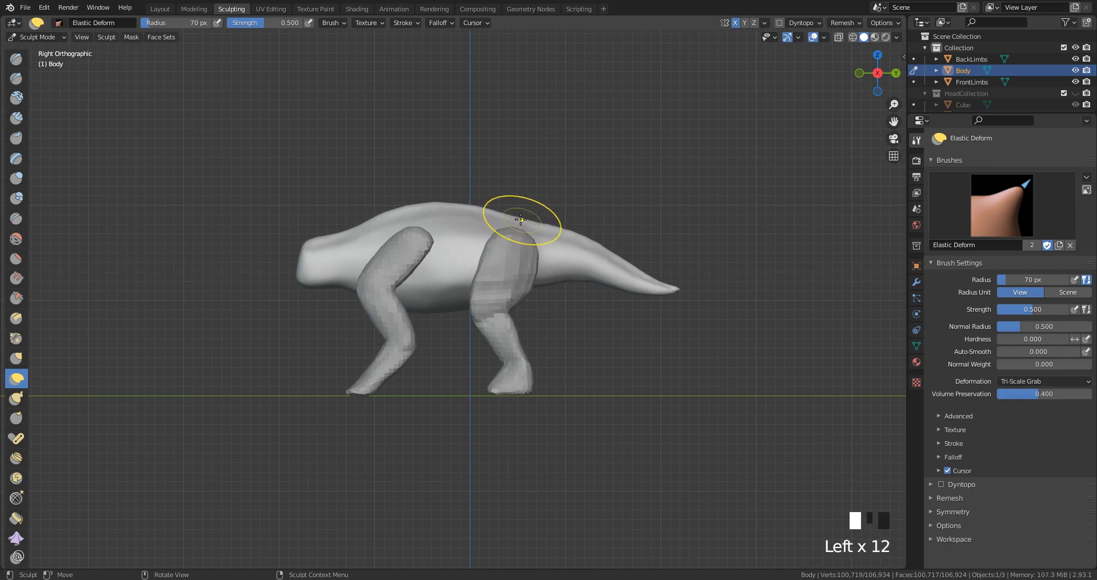
{"action": "left_click", "coordinate": [515, 209]}
{"action": "left_click", "coordinate": [541, 224]}
{"action": "left_click", "coordinate": [539, 223]}
{"action": "left_click", "coordinate": [538, 221]}
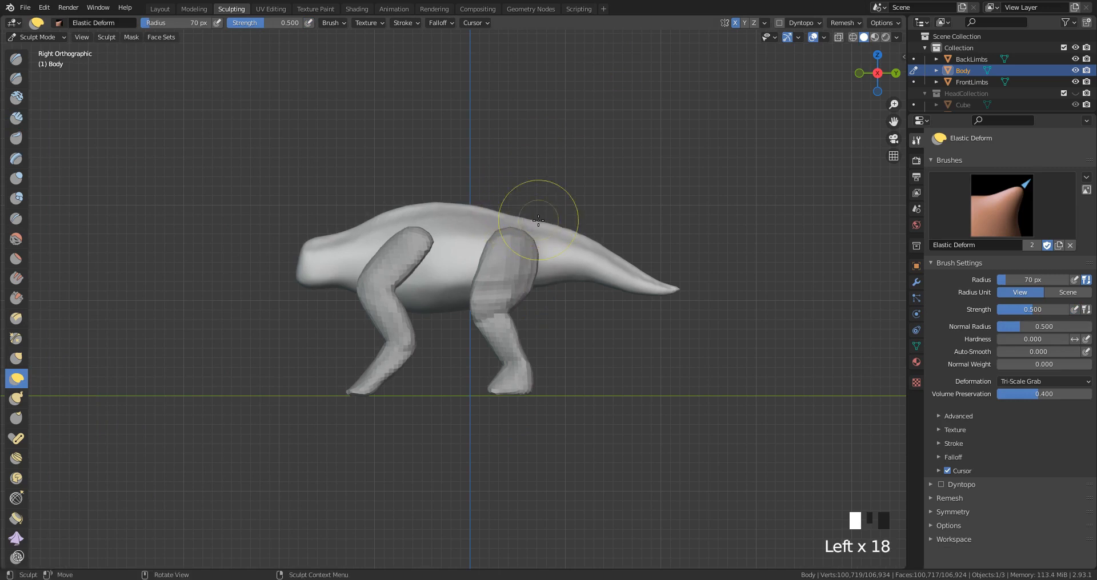
Step: Push the middle of the back slightly down just ahead of the hip with Elastic Deform
{"action": "left_click_drag", "start_coordinate": [485, 204], "coordinate": [485, 208]}
{"action": "left_click", "coordinate": [485, 205]}
{"action": "left_click", "coordinate": [486, 207]}
{"action": "left_click", "coordinate": [487, 208]}
{"action": "left_click", "coordinate": [487, 209]}
Step: Set the brush radius to 51 px and refine the back's outline between the ribcage and the hip
{"action": "key", "text": "f"}
{"action": "left_click", "coordinate": [516, 208]}
{"action": "left_click", "coordinate": [483, 213]}
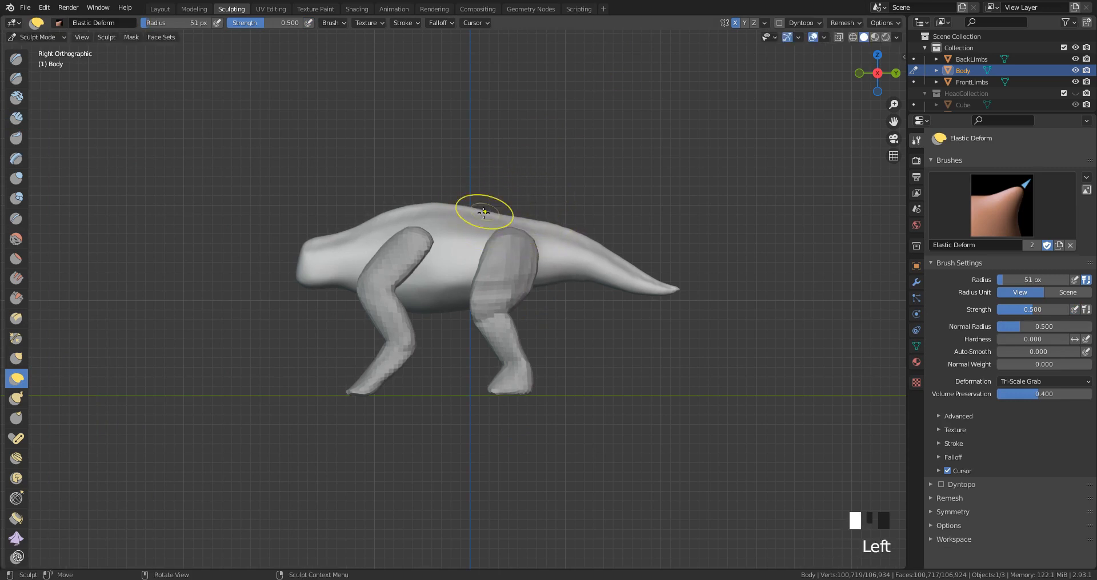
{"action": "left_click", "coordinate": [483, 213]}
{"action": "left_click", "coordinate": [481, 211]}
{"action": "left_click", "coordinate": [481, 210]}
{"action": "left_click", "coordinate": [479, 210]}
{"action": "left_click", "coordinate": [478, 208]}
{"action": "left_click", "coordinate": [477, 208]}
{"action": "left_click", "coordinate": [475, 206]}
{"action": "left_click", "coordinate": [475, 205]}
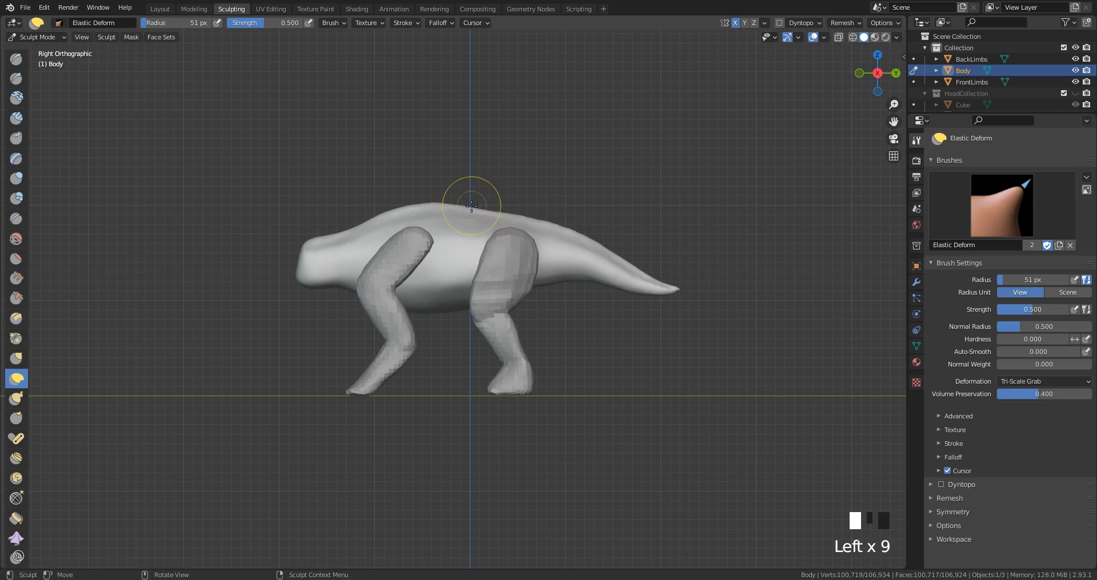
{"action": "left_click", "coordinate": [471, 206]}
{"action": "left_click", "coordinate": [471, 205]}
{"action": "left_click", "coordinate": [472, 206]}
{"action": "left_click", "coordinate": [471, 206]}
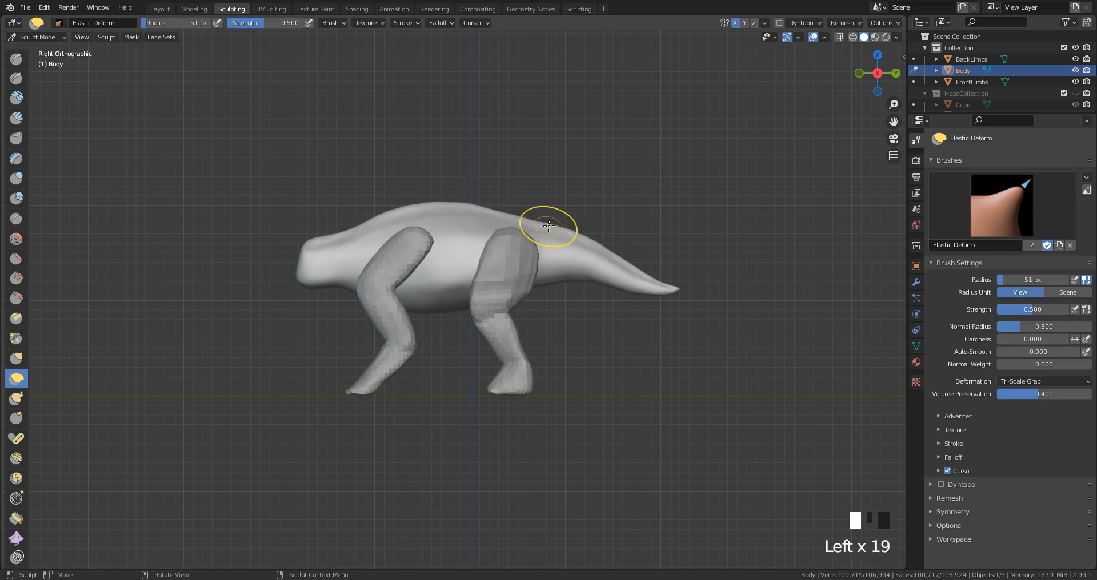
Step: Reduce the brush radius to 39 px and flatten the upper outline of the tail base behind the hip
{"action": "left_click", "coordinate": [579, 233]}
{"action": "key", "text": "f"}
{"action": "left_click", "coordinate": [573, 234]}
{"action": "left_click", "coordinate": [577, 234]}
{"action": "left_click", "coordinate": [582, 238]}
{"action": "left_click_drag", "start_coordinate": [585, 239], "coordinate": [590, 244]}
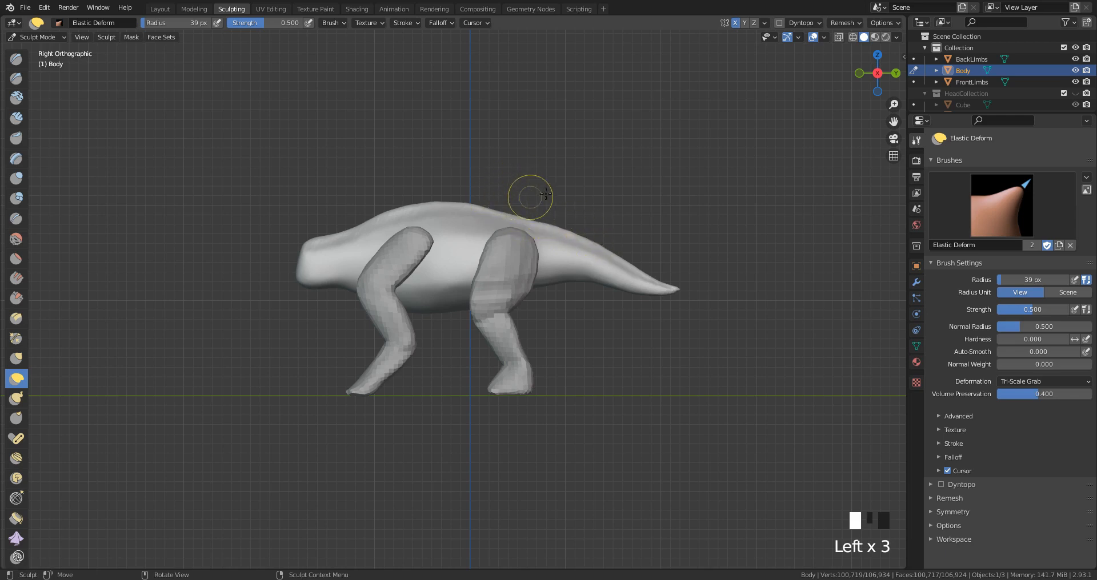
Step: Set the brush radius to 47 px and even out the transition from the hip into the tail
{"action": "key", "text": "f"}
{"action": "left_click", "coordinate": [549, 215]}
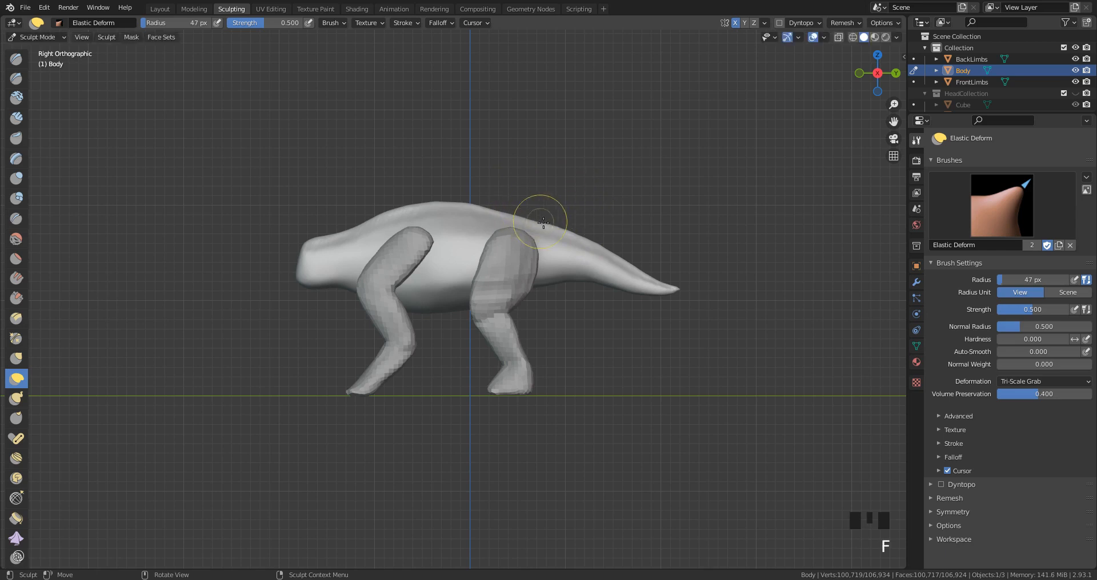
{"action": "left_click", "coordinate": [554, 225]}
{"action": "left_click", "coordinate": [546, 226]}
{"action": "left_click", "coordinate": [535, 227]}
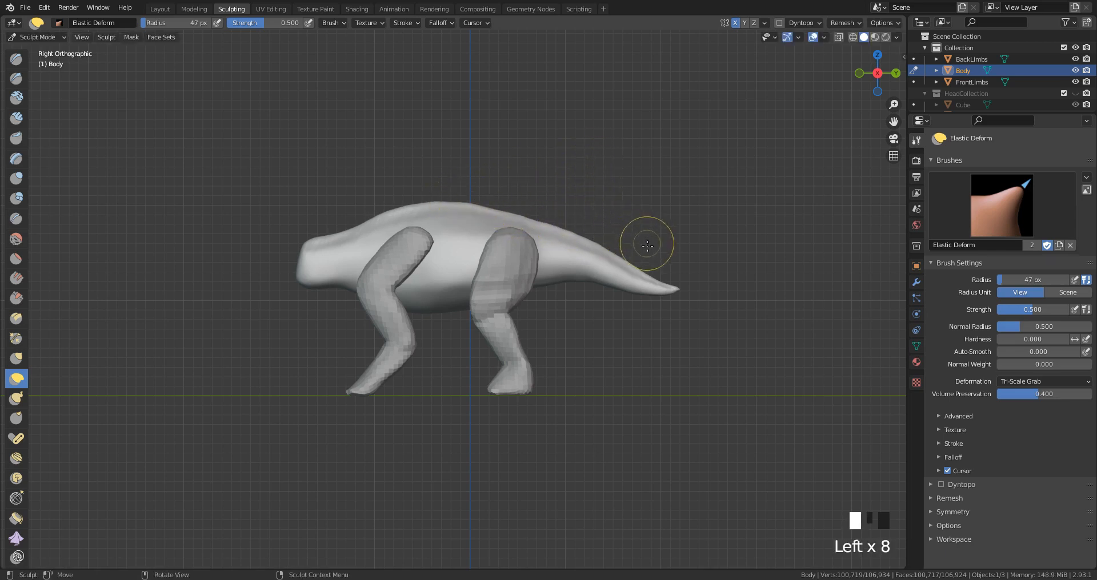
Step: Check the body shape from the front and side, then hide the FrontLimbs and BackLimbs objects
{"action": "mouse_move", "coordinate": [653, 251]}
{"action": "middle_mouse_down"}
{"action": "mouse_move", "coordinate": [736, 279]}
{"action": "mouse_move", "coordinate": [723, 289]}
{"action": "mouse_move", "coordinate": [782, 268]}
{"action": "middle_mouse_up"}
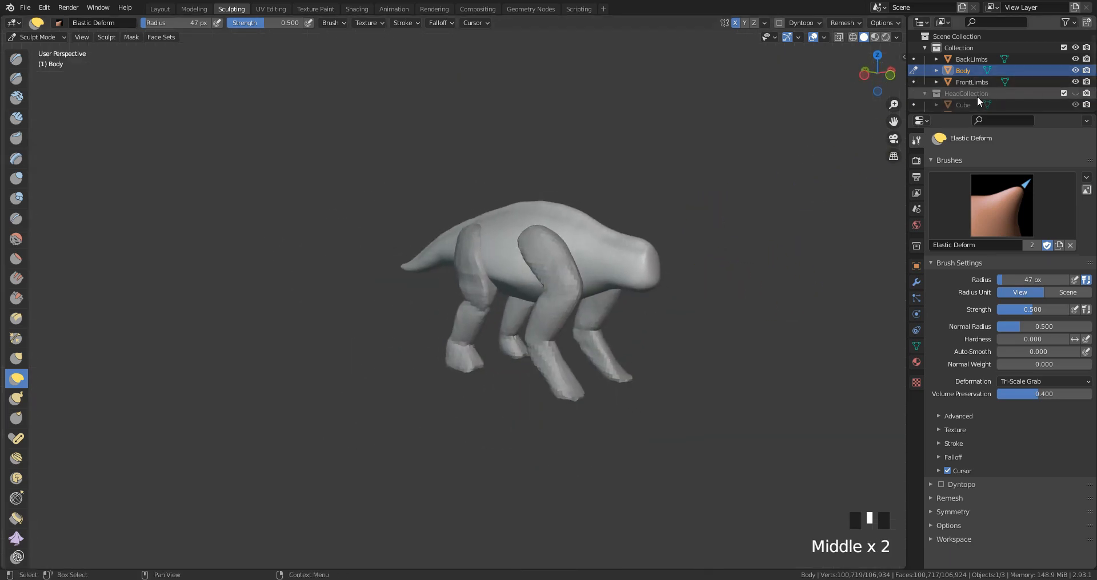
{"action": "middle_click_drag", "start_coordinate": [714, 220], "coordinate": [487, 215]}
{"action": "key", "text": "KP_3"}
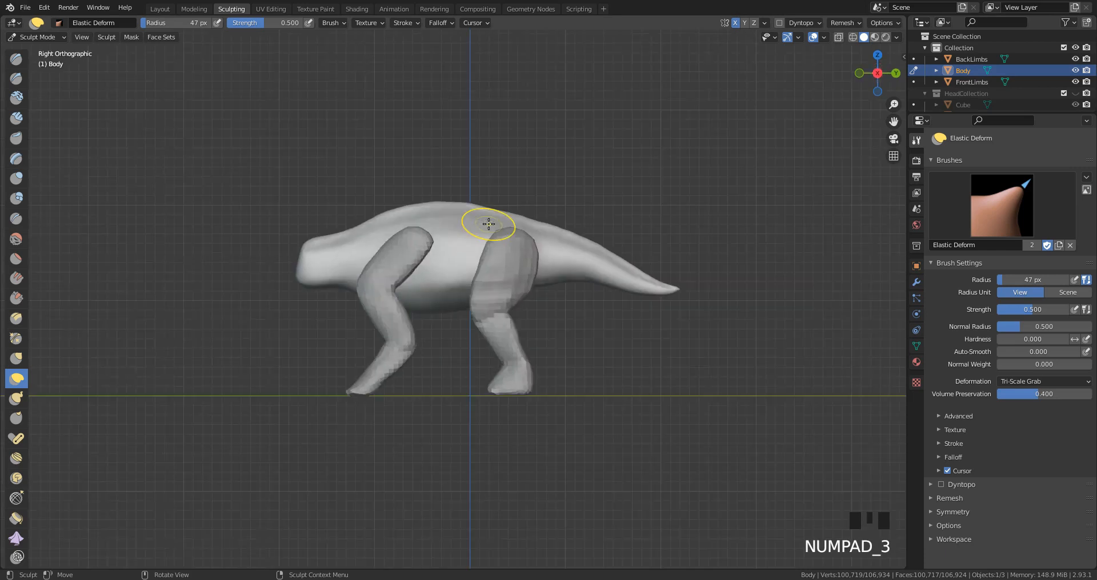
{"action": "left_click", "coordinate": [1075, 81]}
{"action": "left_click", "coordinate": [1075, 59]}
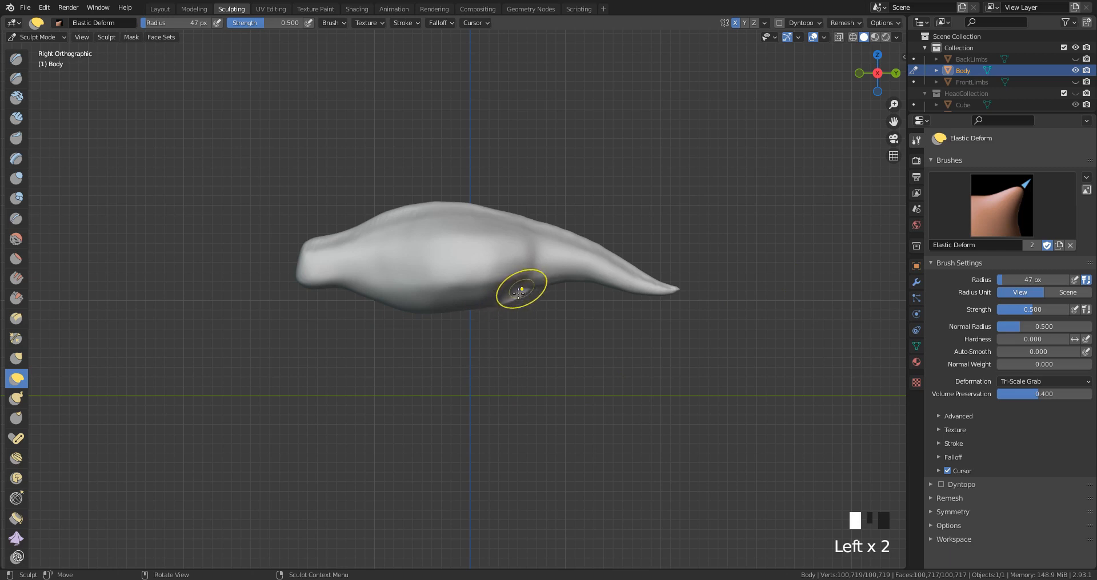
Step: Thicken the ridge under the pelvis at the tail base using Clay Strips with a 33 px radius
{"action": "left_click", "coordinate": [16, 118]}
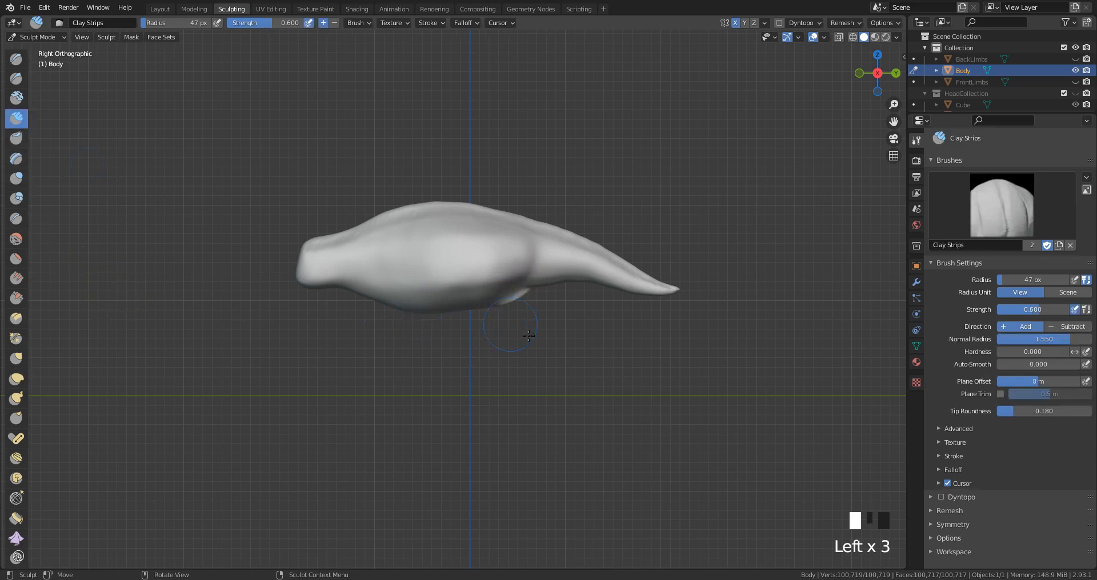
{"action": "middle_click_drag", "start_coordinate": [434, 240], "coordinate": [474, 225]}
{"action": "key", "text": "f"}
{"action": "mouse_move", "coordinate": [470, 226]}
{"action": "left_mouse_down", "text": "shift"}
{"action": "mouse_move", "coordinate": [461, 237]}
{"action": "mouse_move", "coordinate": [490, 218]}
{"action": "left_mouse_up", "text": "shift"}
{"action": "mouse_move", "coordinate": [489, 217]}
{"action": "middle_mouse_down"}
{"action": "mouse_move", "coordinate": [457, 179]}
{"action": "mouse_move", "coordinate": [457, 211]}
{"action": "mouse_move", "coordinate": [470, 142]}
{"action": "mouse_move", "coordinate": [465, 191]}
{"action": "mouse_move", "coordinate": [474, 194]}
{"action": "middle_mouse_up"}
{"action": "middle_click_drag", "start_coordinate": [535, 217], "coordinate": [509, 232]}
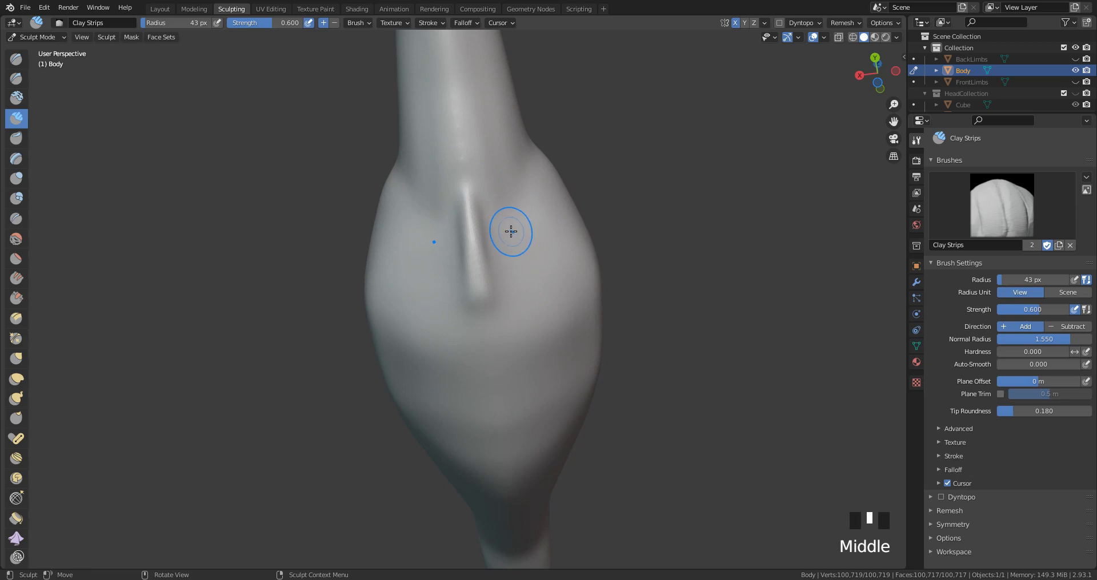
{"action": "key", "text": "f"}
{"action": "left_click", "coordinate": [505, 227]}
{"action": "key", "text": "f"}
{"action": "left_click", "coordinate": [489, 192]}
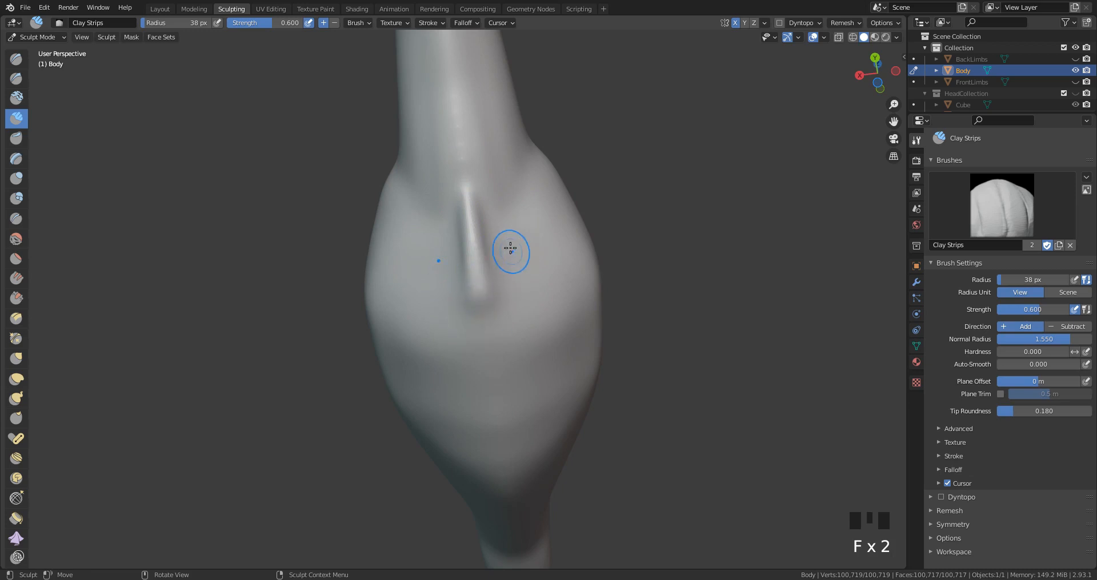
{"action": "key", "text": "f"}
{"action": "left_click", "coordinate": [464, 206]}
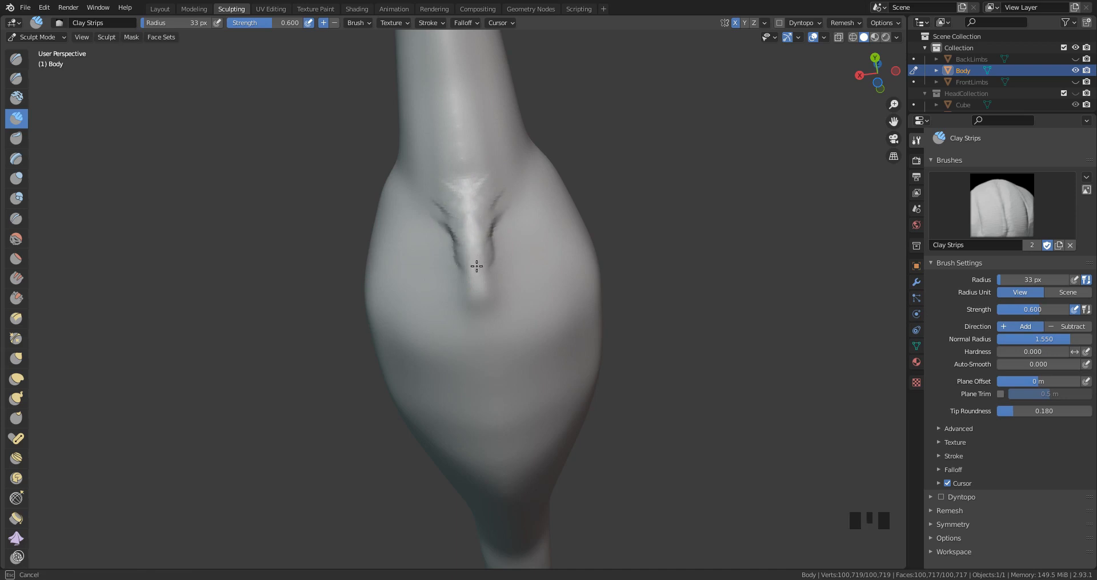
{"action": "mouse_move", "coordinate": [485, 279]}
{"action": "left_mouse_down"}
{"action": "mouse_move", "coordinate": [475, 292]}
{"action": "mouse_move", "coordinate": [478, 269]}
{"action": "left_mouse_up"}
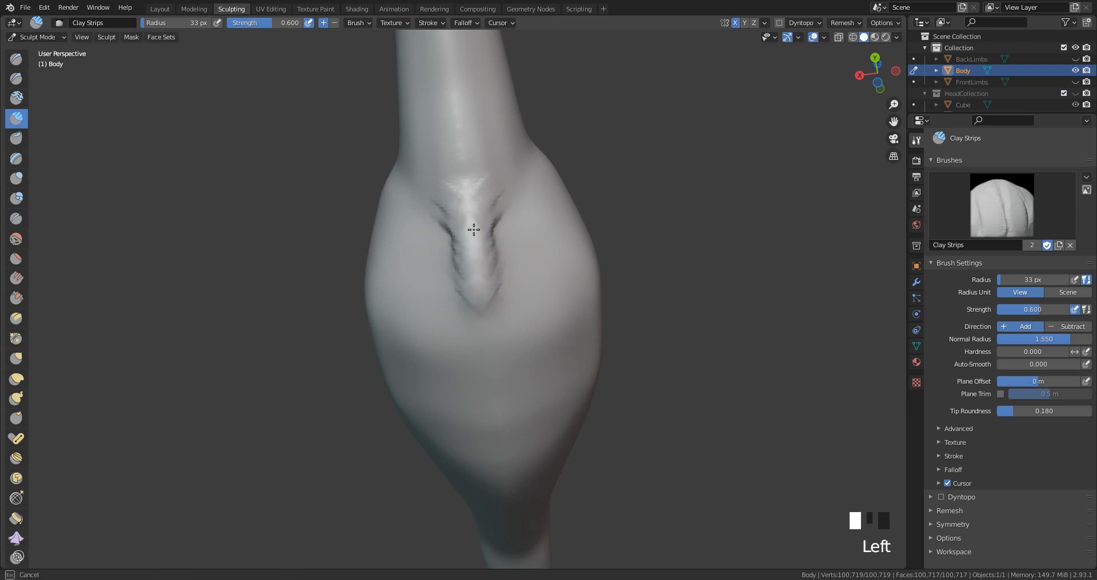
Step: Inspect the pelvic ridge from the side and below, and extend its clay build-up toward the belly
{"action": "middle_click_drag", "start_coordinate": [480, 181], "coordinate": [381, 293]}
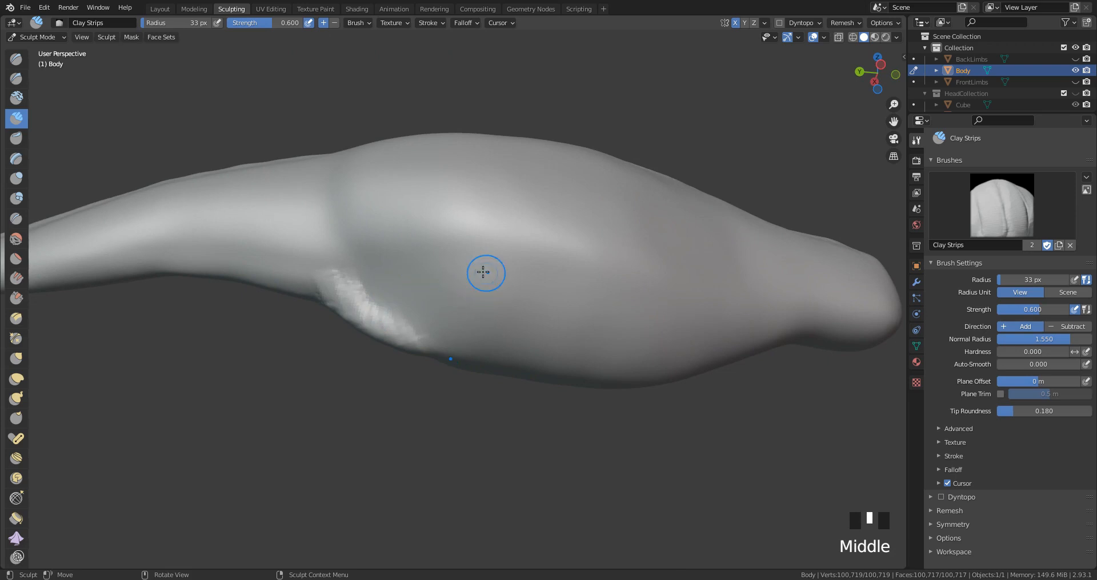
{"action": "mouse_move", "coordinate": [483, 272]}
{"action": "middle_mouse_down"}
{"action": "mouse_move", "coordinate": [472, 228]}
{"action": "mouse_move", "coordinate": [484, 290]}
{"action": "middle_mouse_up"}
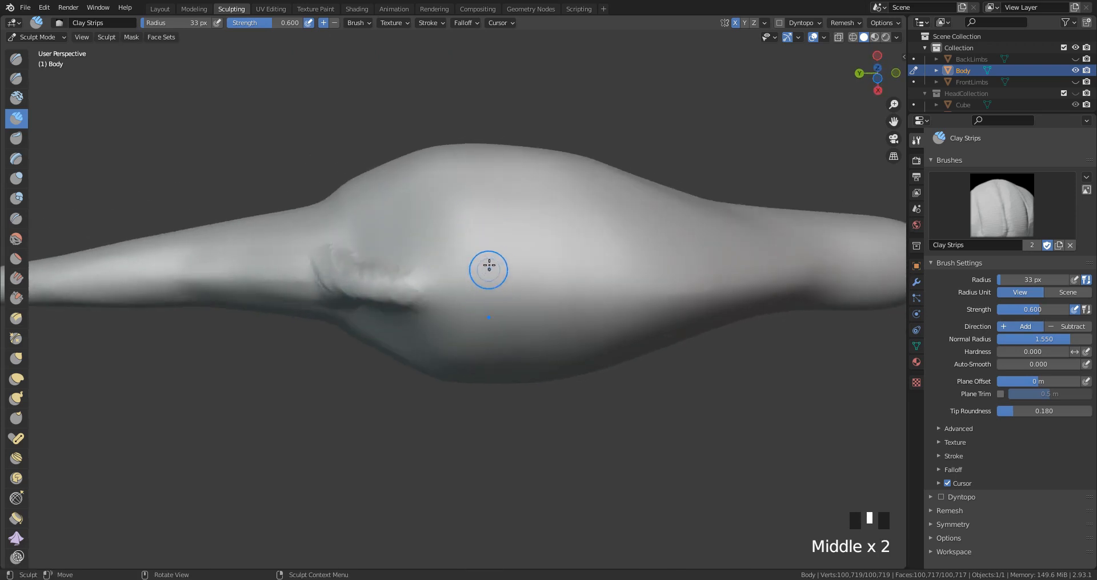
{"action": "mouse_move", "coordinate": [489, 264]}
{"action": "left_mouse_down"}
{"action": "mouse_move", "coordinate": [497, 298]}
{"action": "mouse_move", "coordinate": [511, 257]}
{"action": "mouse_move", "coordinate": [516, 331]}
{"action": "mouse_move", "coordinate": [521, 269]}
{"action": "mouse_move", "coordinate": [528, 313]}
{"action": "mouse_move", "coordinate": [542, 269]}
{"action": "mouse_move", "coordinate": [551, 320]}
{"action": "mouse_move", "coordinate": [562, 263]}
{"action": "mouse_move", "coordinate": [571, 319]}
{"action": "mouse_move", "coordinate": [597, 299]}
{"action": "mouse_move", "coordinate": [686, 297]}
{"action": "mouse_move", "coordinate": [611, 294]}
{"action": "mouse_move", "coordinate": [695, 293]}
{"action": "mouse_move", "coordinate": [651, 298]}
{"action": "mouse_move", "coordinate": [634, 284]}
{"action": "mouse_move", "coordinate": [651, 291]}
{"action": "mouse_move", "coordinate": [663, 279]}
{"action": "left_mouse_up"}
{"action": "mouse_move", "coordinate": [678, 290]}
{"action": "middle_mouse_down"}
{"action": "mouse_move", "coordinate": [575, 372]}
{"action": "mouse_move", "coordinate": [567, 311]}
{"action": "mouse_move", "coordinate": [583, 217]}
{"action": "mouse_move", "coordinate": [379, 240]}
{"action": "mouse_move", "coordinate": [343, 270]}
{"action": "middle_mouse_up"}
{"action": "left_click_drag", "start_coordinate": [342, 270], "coordinate": [360, 250]}
{"action": "mouse_move", "coordinate": [360, 249]}
{"action": "middle_mouse_down"}
{"action": "mouse_move", "coordinate": [468, 193]}
{"action": "mouse_move", "coordinate": [519, 237]}
{"action": "mouse_move", "coordinate": [423, 400]}
{"action": "mouse_move", "coordinate": [485, 240]}
{"action": "mouse_move", "coordinate": [527, 192]}
{"action": "middle_mouse_up"}
{"action": "left_click_drag", "start_coordinate": [526, 184], "coordinate": [504, 200]}
{"action": "middle_click_drag", "start_coordinate": [504, 198], "coordinate": [479, 224]}
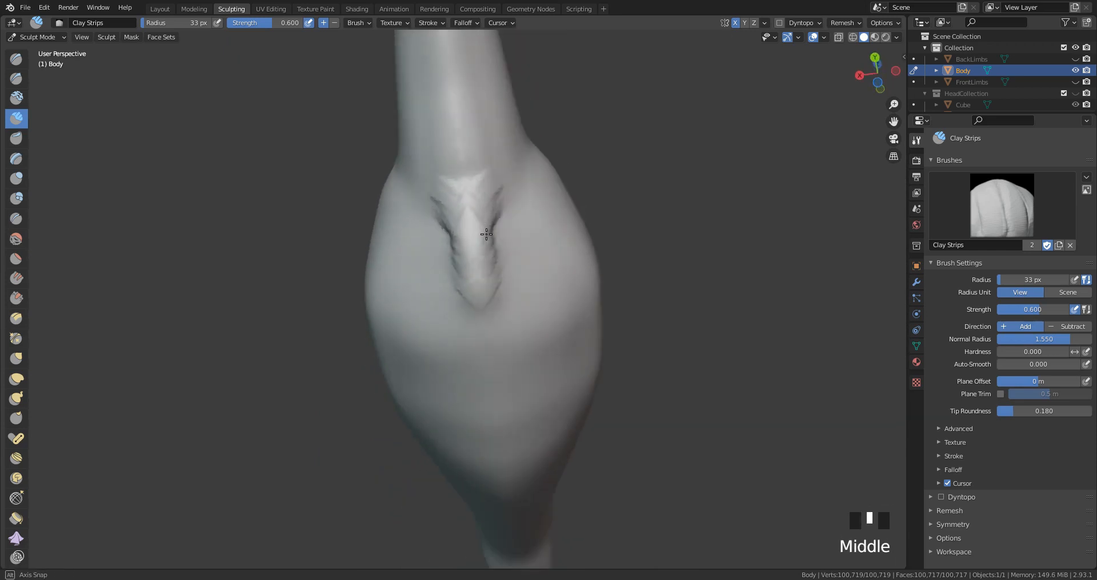
{"action": "left_click_drag", "start_coordinate": [478, 222], "coordinate": [463, 199]}
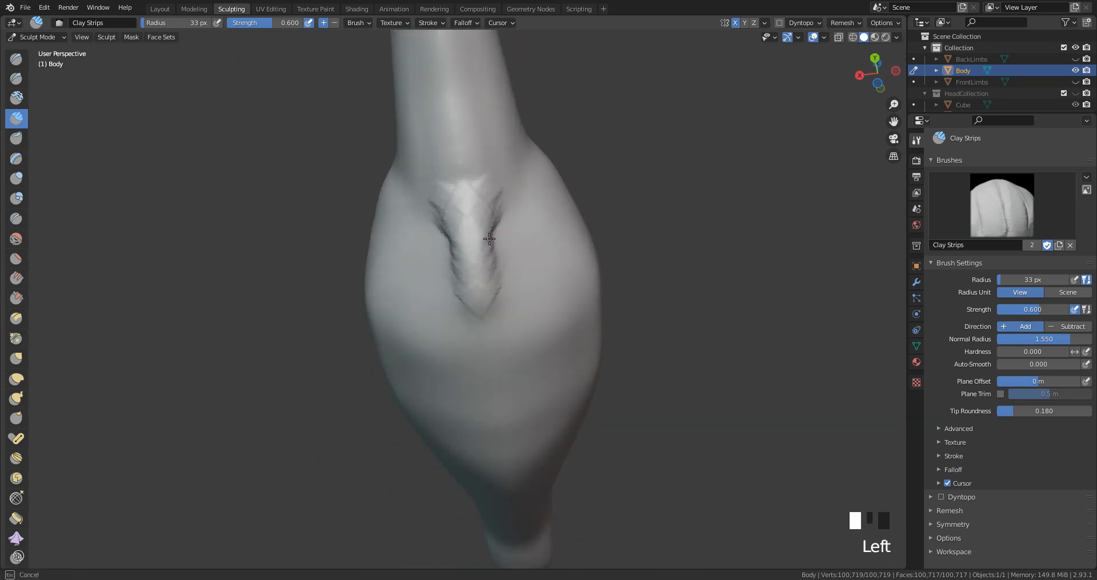
{"action": "left_click_drag", "start_coordinate": [484, 306], "coordinate": [497, 302]}
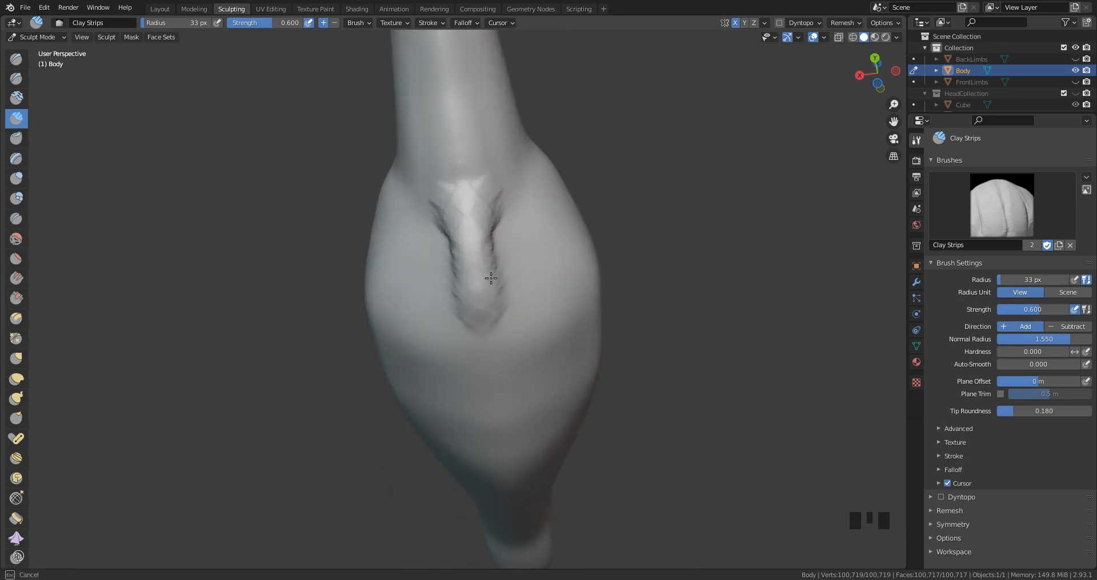
Step: Reduce the Clay Strips radius to 24 px and blend both ends of the pelvic ridge into the tail and belly
{"action": "mouse_move", "coordinate": [469, 173]}
{"action": "left_mouse_down"}
{"action": "mouse_move", "coordinate": [482, 164]}
{"action": "mouse_move", "coordinate": [473, 186]}
{"action": "left_mouse_up"}
{"action": "key", "text": "f"}
{"action": "left_click", "coordinate": [475, 176]}
{"action": "left_click_drag", "start_coordinate": [468, 164], "coordinate": [477, 211]}
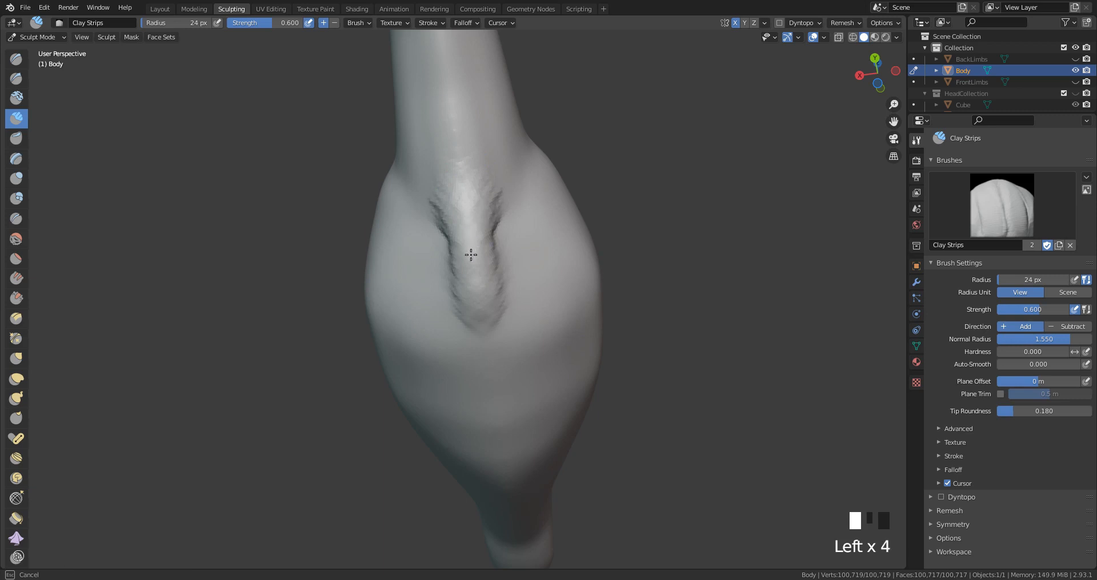
{"action": "left_click_drag", "start_coordinate": [507, 294], "coordinate": [495, 312]}
{"action": "mouse_move", "coordinate": [494, 311]}
{"action": "middle_mouse_down"}
{"action": "mouse_move", "coordinate": [497, 291]}
{"action": "mouse_move", "coordinate": [438, 303]}
{"action": "middle_mouse_up"}
{"action": "left_click_drag", "start_coordinate": [449, 308], "coordinate": [465, 317]}
{"action": "left_click_drag", "start_coordinate": [465, 318], "coordinate": [435, 302]}
Step: Set the Clay Strips radius to 31 px and carve away the surface alongside the pelvic bulge, below the hip
{"action": "middle_click_drag", "start_coordinate": [434, 280], "coordinate": [390, 306]}
{"action": "key", "text": "f"}
{"action": "left_click", "coordinate": [380, 318]}
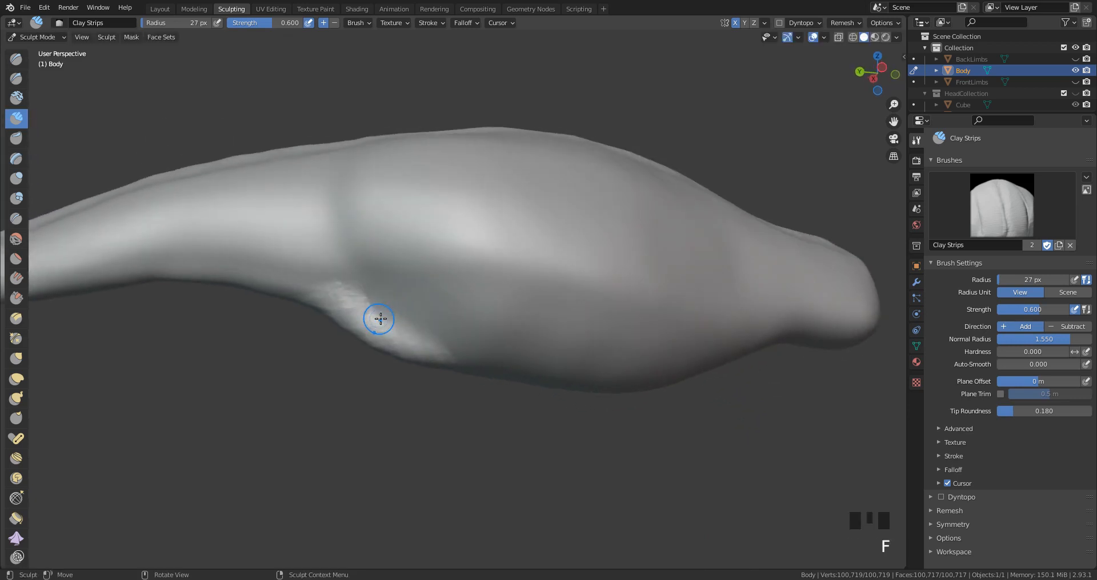
{"action": "key", "text": "f"}
{"action": "left_click", "coordinate": [383, 314]}
{"action": "left_click_drag", "start_coordinate": [370, 308], "coordinate": [353, 290], "text": "ctrl"}
{"action": "mouse_move", "coordinate": [359, 297]}
{"action": "left_mouse_down", "text": "ctrl"}
{"action": "mouse_move", "coordinate": [349, 280]}
{"action": "mouse_move", "coordinate": [363, 278]}
{"action": "left_mouse_up", "text": "ctrl"}
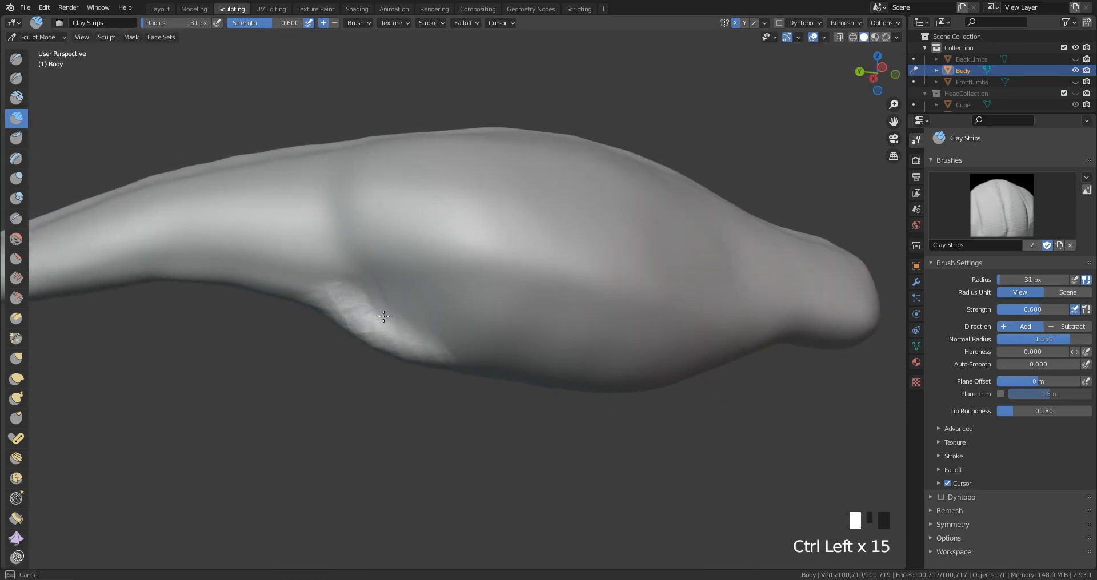
{"action": "mouse_move", "coordinate": [383, 317]}
{"action": "left_mouse_down", "text": "ctrl"}
{"action": "mouse_move", "coordinate": [388, 329]}
{"action": "mouse_move", "coordinate": [400, 301]}
{"action": "mouse_move", "coordinate": [415, 341]}
{"action": "mouse_move", "coordinate": [430, 330]}
{"action": "mouse_move", "coordinate": [402, 290]}
{"action": "left_mouse_up", "text": "ctrl"}
{"action": "left_click_drag", "start_coordinate": [403, 290], "coordinate": [416, 304], "text": "ctrl"}
{"action": "left_click_drag", "start_coordinate": [416, 304], "coordinate": [407, 290], "text": "ctrl"}
{"action": "left_click_drag", "start_coordinate": [408, 290], "coordinate": [415, 302], "text": "ctrl"}
{"action": "mouse_move", "coordinate": [416, 302]}
{"action": "left_mouse_down", "text": "ctrl"}
{"action": "mouse_move", "coordinate": [404, 289]}
{"action": "mouse_move", "coordinate": [354, 287]}
{"action": "mouse_move", "coordinate": [416, 341]}
{"action": "left_mouse_up", "text": "ctrl"}
Step: Set the Clay Strips radius to 21 px and add strokes down the opposite side of the pelvic bulge
{"action": "mouse_move", "coordinate": [416, 341]}
{"action": "middle_mouse_down"}
{"action": "mouse_move", "coordinate": [517, 262]}
{"action": "mouse_move", "coordinate": [549, 302]}
{"action": "middle_mouse_up"}
{"action": "key", "text": "f"}
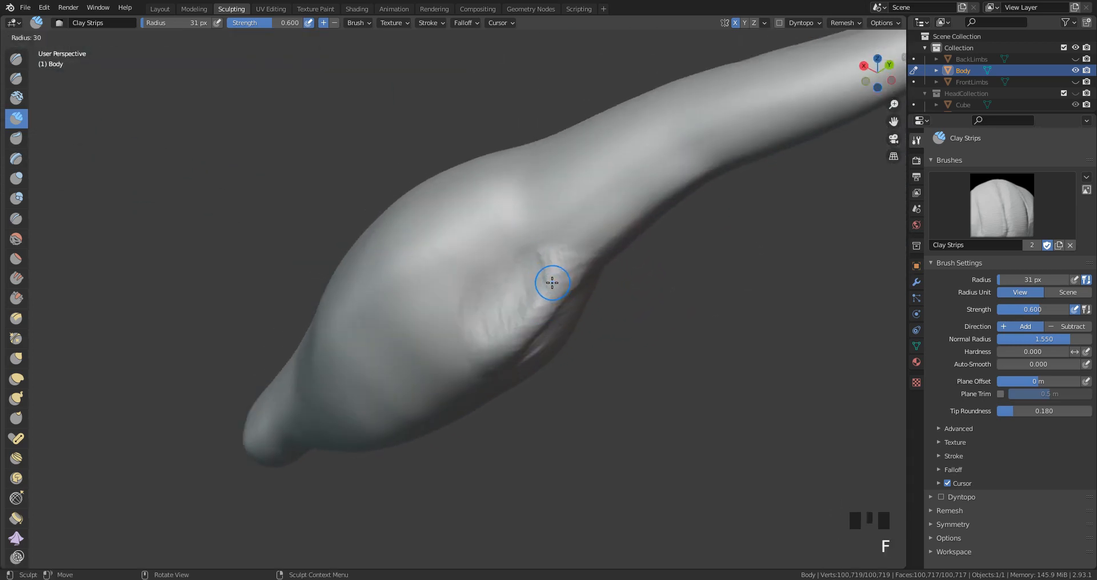
{"action": "left_click", "coordinate": [546, 282]}
{"action": "middle_click_drag", "start_coordinate": [546, 280], "coordinate": [568, 303]}
{"action": "left_click", "coordinate": [554, 269]}
{"action": "left_click", "coordinate": [557, 279]}
{"action": "left_click_drag", "start_coordinate": [545, 320], "coordinate": [558, 279]}
{"action": "left_click_drag", "start_coordinate": [545, 319], "coordinate": [550, 304]}
{"action": "left_click_drag", "start_coordinate": [555, 294], "coordinate": [549, 305]}
{"action": "left_click_drag", "start_coordinate": [553, 295], "coordinate": [548, 309]}
Step: Continue the clay strokes over the belly end of the pelvic bulge and up its flank
{"action": "middle_click_drag", "start_coordinate": [534, 333], "coordinate": [563, 325]}
{"action": "left_click_drag", "start_coordinate": [549, 331], "coordinate": [531, 351]}
{"action": "left_click_drag", "start_coordinate": [532, 349], "coordinate": [527, 308]}
{"action": "middle_click_drag", "start_coordinate": [526, 308], "coordinate": [521, 311]}
{"action": "left_click_drag", "start_coordinate": [521, 310], "coordinate": [499, 301]}
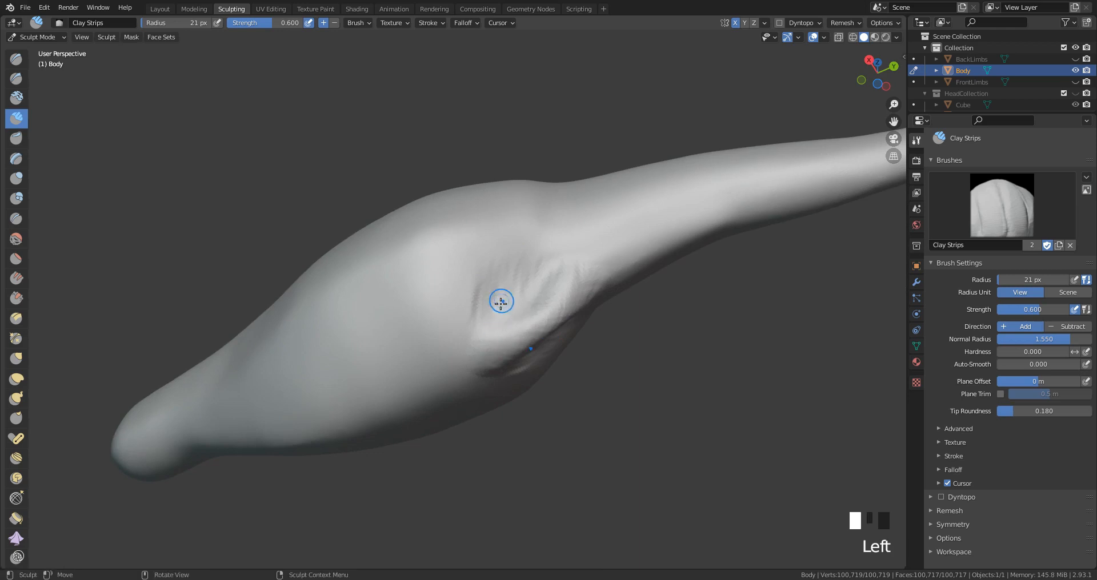
Step: Build up the pelvic bulge's side and its tail end with Clay Strips at radii of 30 px and 29 px
{"action": "middle_click_drag", "start_coordinate": [499, 301], "coordinate": [451, 283]}
{"action": "key", "text": "f"}
{"action": "left_click", "coordinate": [513, 304]}
{"action": "mouse_move", "coordinate": [513, 304]}
{"action": "middle_mouse_down"}
{"action": "mouse_move", "coordinate": [482, 265]}
{"action": "mouse_move", "coordinate": [446, 335]}
{"action": "middle_mouse_up"}
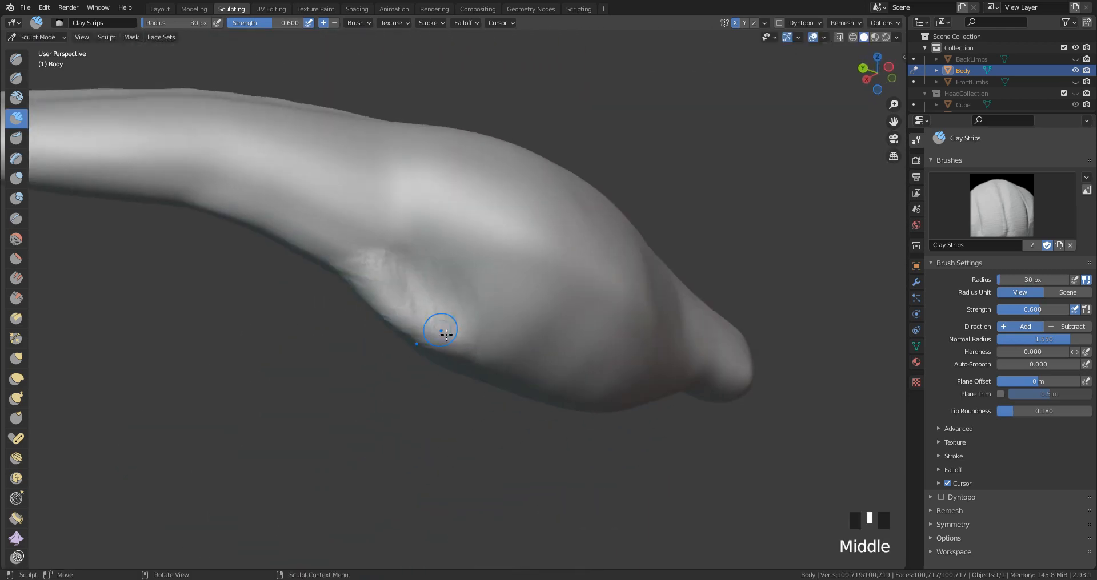
{"action": "left_click_drag", "start_coordinate": [390, 276], "coordinate": [388, 281]}
{"action": "left_click_drag", "start_coordinate": [389, 278], "coordinate": [383, 285]}
{"action": "middle_click_drag", "start_coordinate": [384, 286], "coordinate": [379, 276]}
{"action": "mouse_move", "coordinate": [354, 257]}
{"action": "left_mouse_down"}
{"action": "mouse_move", "coordinate": [345, 248]}
{"action": "mouse_move", "coordinate": [339, 258]}
{"action": "left_mouse_up"}
{"action": "key", "text": "f"}
{"action": "left_click", "coordinate": [351, 244]}
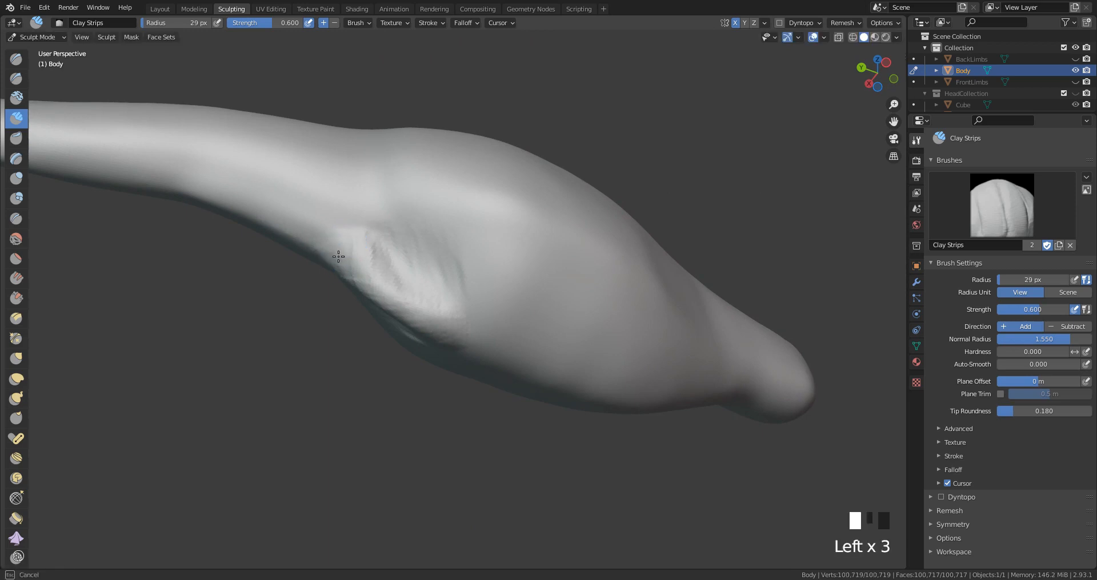
Step: In right orthographic view, pull the pelvic bulge's lower outline down toward the belly using Elastic Deform at 49 px and 57 px radii
{"action": "middle_click_drag", "start_coordinate": [338, 257], "coordinate": [395, 319]}
{"action": "key", "text": "KP_3"}
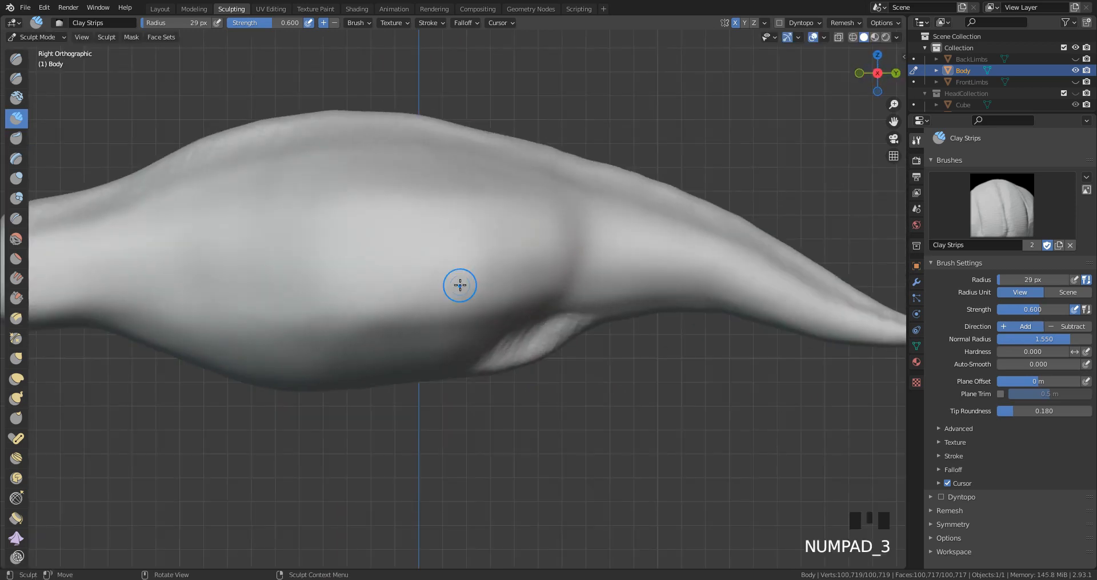
{"action": "left_click", "coordinate": [16, 378]}
{"action": "key", "text": "f"}
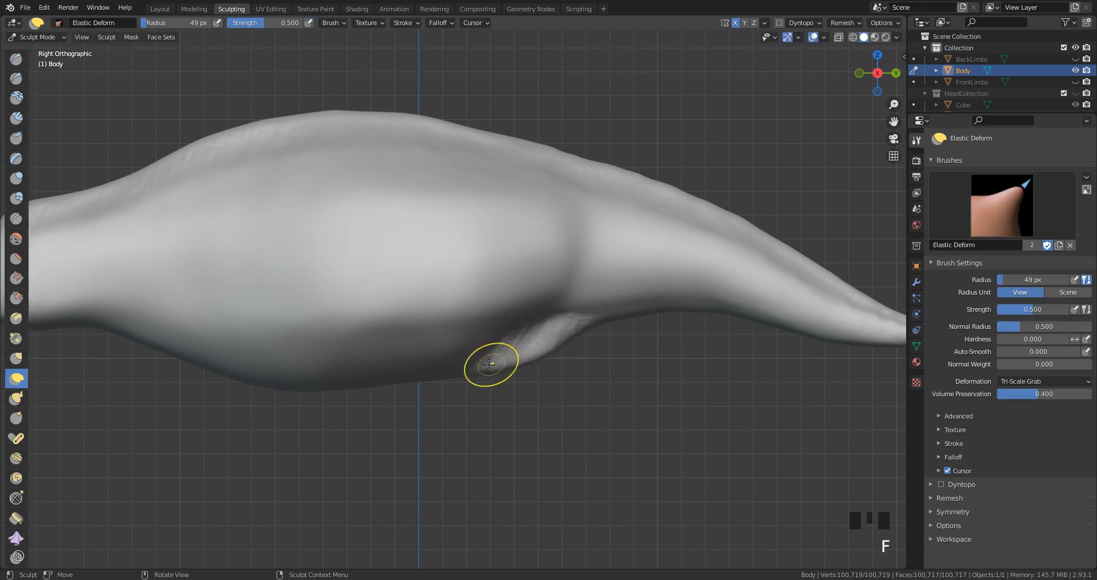
{"action": "left_click_drag", "start_coordinate": [488, 369], "coordinate": [481, 380]}
{"action": "left_click_drag", "start_coordinate": [479, 374], "coordinate": [478, 380]}
{"action": "left_click_drag", "start_coordinate": [476, 374], "coordinate": [488, 380]}
{"action": "key", "text": "f"}
{"action": "left_click", "coordinate": [493, 382]}
{"action": "left_click_drag", "start_coordinate": [492, 372], "coordinate": [513, 376]}
{"action": "left_click_drag", "start_coordinate": [521, 352], "coordinate": [522, 356]}
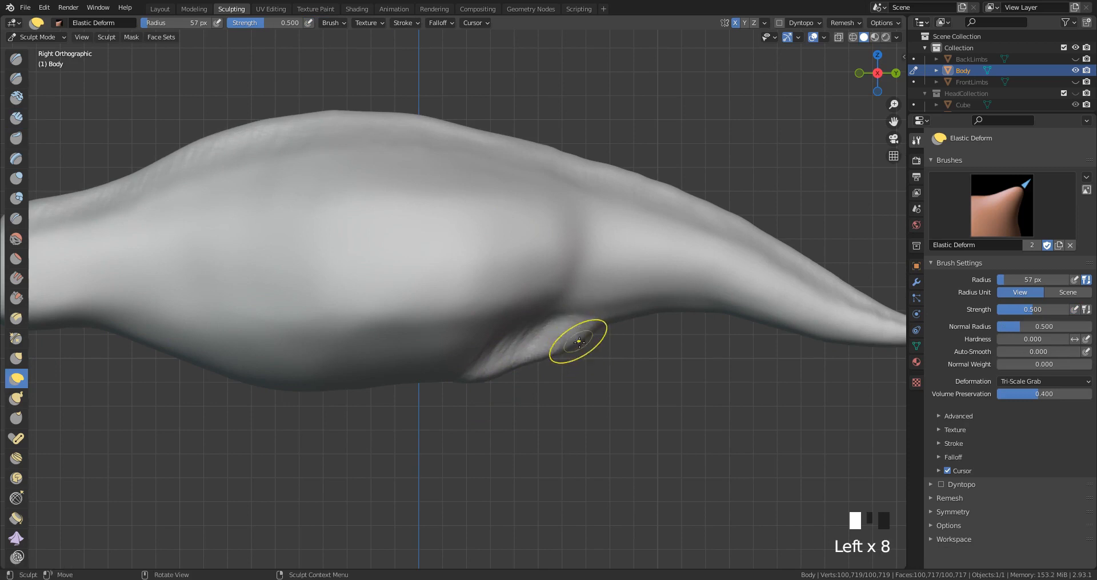
Step: Reshape the pelvic bulge's lower outline from its tail end toward the belly with Elastic Deform
{"action": "key", "text": "f"}
{"action": "left_click", "coordinate": [560, 347]}
{"action": "left_click_drag", "start_coordinate": [570, 347], "coordinate": [578, 351]}
{"action": "left_click_drag", "start_coordinate": [557, 348], "coordinate": [537, 363]}
{"action": "left_click_drag", "start_coordinate": [519, 365], "coordinate": [520, 369]}
{"action": "mouse_move", "coordinate": [501, 370]}
{"action": "left_mouse_down"}
{"action": "mouse_move", "coordinate": [461, 378]}
{"action": "mouse_move", "coordinate": [476, 378]}
{"action": "left_mouse_up"}
Step: Set the Elastic Deform radius to 72 px and adjust the bulge's belly end, lower edge and tail-side corner
{"action": "key", "text": "f"}
{"action": "left_click", "coordinate": [481, 373]}
{"action": "left_click_drag", "start_coordinate": [493, 373], "coordinate": [494, 375]}
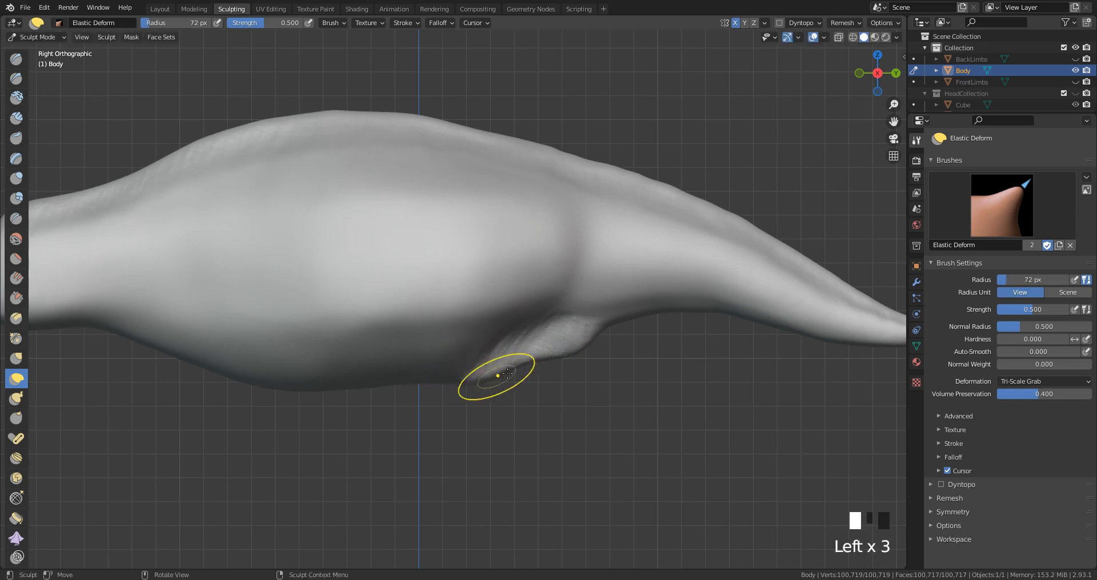
{"action": "left_click_drag", "start_coordinate": [571, 349], "coordinate": [522, 374]}
{"action": "left_click_drag", "start_coordinate": [509, 376], "coordinate": [501, 373]}
{"action": "left_click_drag", "start_coordinate": [591, 339], "coordinate": [589, 336]}
{"action": "left_click_drag", "start_coordinate": [594, 336], "coordinate": [592, 335]}
{"action": "left_click_drag", "start_coordinate": [594, 337], "coordinate": [592, 335]}
{"action": "left_click_drag", "start_coordinate": [593, 337], "coordinate": [580, 343]}
{"action": "left_click_drag", "start_coordinate": [566, 354], "coordinate": [538, 351]}
Step: With Elastic Deform at 54 px, push the bulge's tail-side corner outward and nudge its belly end
{"action": "key", "text": "f"}
{"action": "left_click", "coordinate": [582, 358]}
{"action": "left_click_drag", "start_coordinate": [588, 343], "coordinate": [594, 342]}
{"action": "left_click_drag", "start_coordinate": [598, 337], "coordinate": [600, 335]}
{"action": "left_click_drag", "start_coordinate": [593, 339], "coordinate": [590, 338]}
{"action": "left_click_drag", "start_coordinate": [489, 394], "coordinate": [514, 382]}
Step: Bring up the reference board and zoom in on the dinosaur size comparison with the 1.8 meter tall person
{"action": "left_click", "coordinate": [400, 579]}
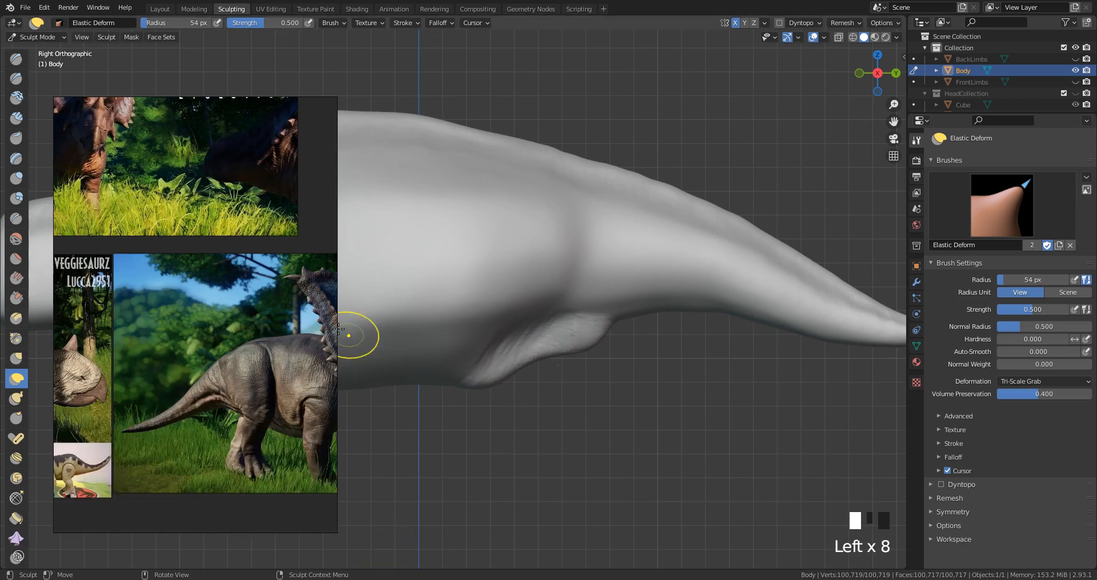
{"action": "scroll", "coordinate": [214, 275], "scroll_direction": "down", "scroll_amount": 5}
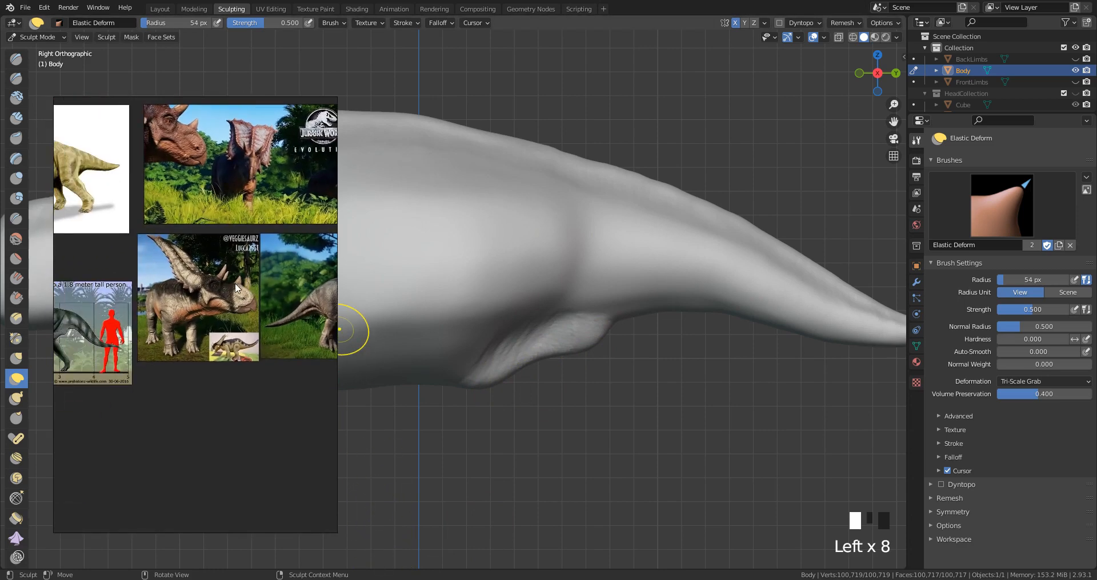
{"action": "scroll", "coordinate": [98, 321], "scroll_direction": "up", "scroll_amount": 5}
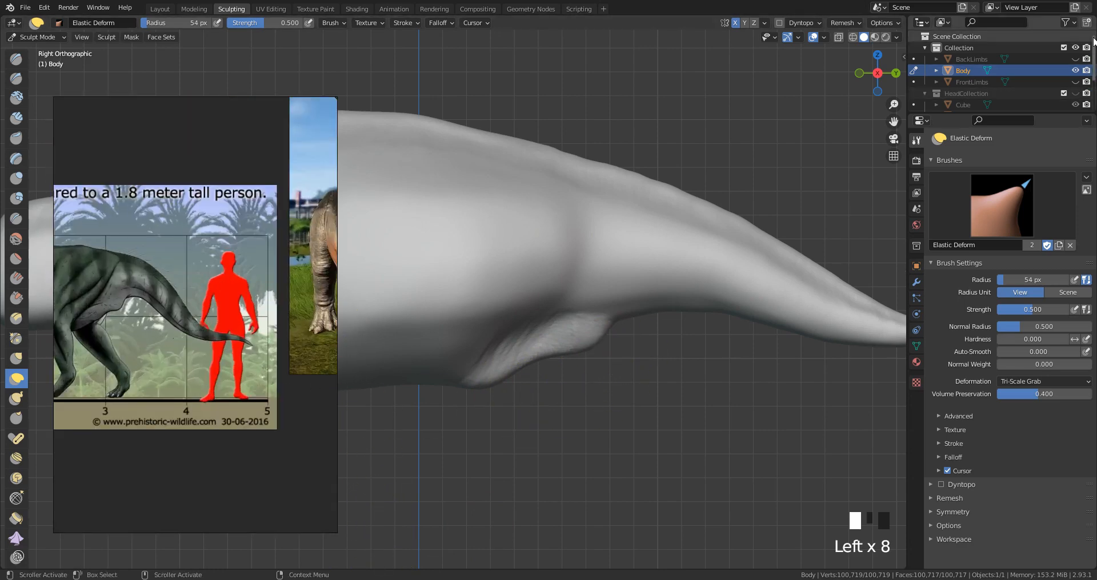
Step: Show the BackLimbs object and adjust the pelvic outline behind the leg with Elastic Deform at 72 px
{"action": "left_click", "coordinate": [1075, 59]}
{"action": "scroll", "coordinate": [599, 326], "scroll_direction": "down", "scroll_amount": 4}
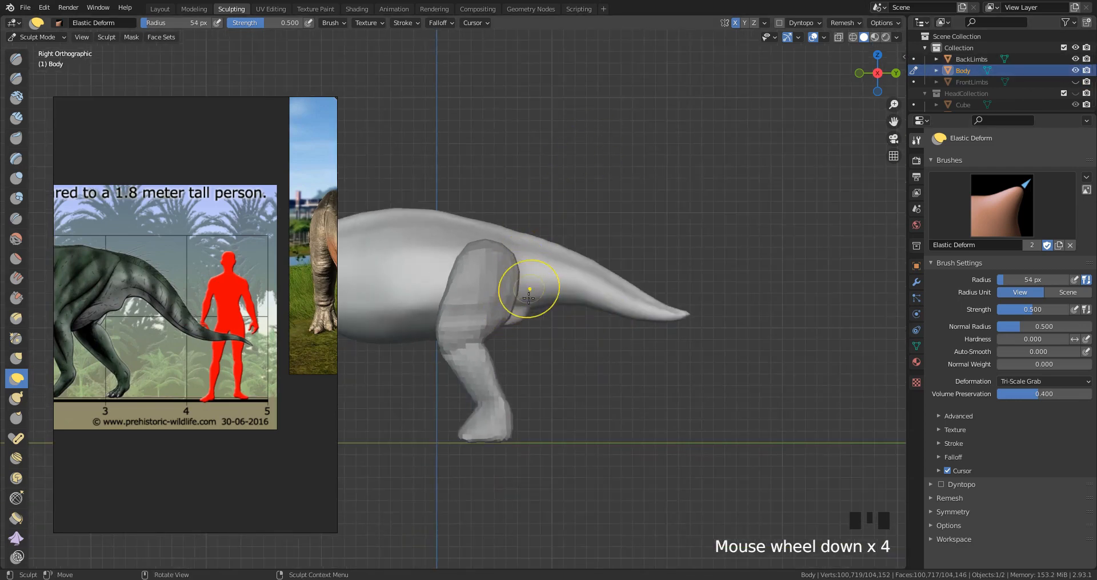
{"action": "key", "text": "f"}
{"action": "left_click", "coordinate": [532, 320]}
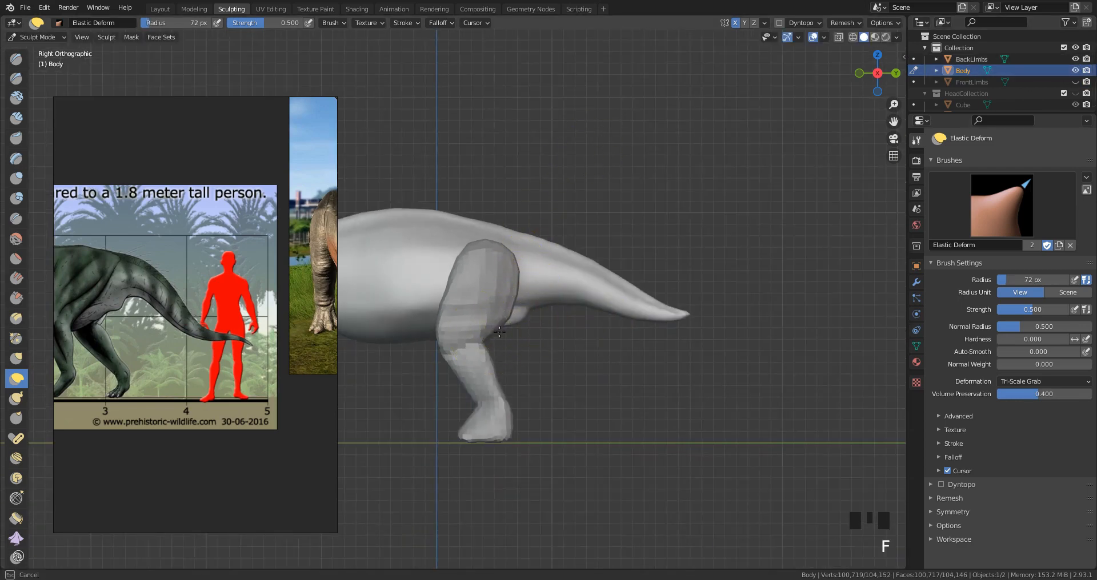
{"action": "mouse_move", "coordinate": [498, 330]}
{"action": "left_mouse_down"}
{"action": "mouse_move", "coordinate": [531, 326]}
{"action": "mouse_move", "coordinate": [531, 305]}
{"action": "left_mouse_up"}
{"action": "key", "text": "f"}
{"action": "left_click", "coordinate": [548, 318]}
Step: From below the tail, add Clay Strips strokes at a 24 px radius over the pelvic bulge's tail end
{"action": "middle_click_drag", "start_coordinate": [531, 305], "coordinate": [524, 238]}
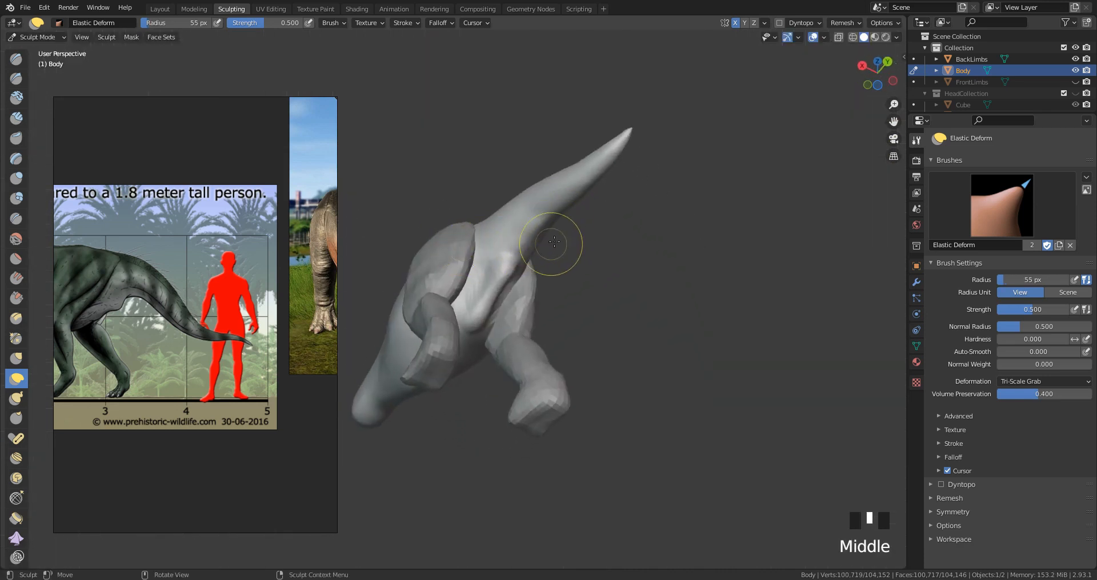
{"action": "left_click", "coordinate": [16, 118]}
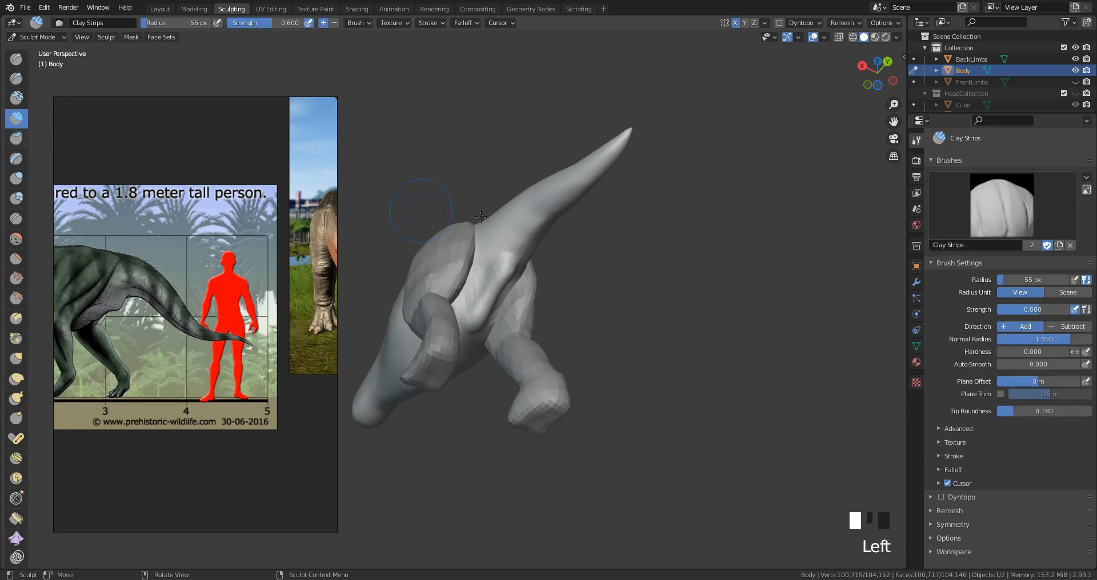
{"action": "mouse_move", "coordinate": [486, 252]}
{"action": "middle_mouse_down"}
{"action": "mouse_move", "coordinate": [492, 263]}
{"action": "mouse_move", "coordinate": [501, 230]}
{"action": "middle_mouse_up"}
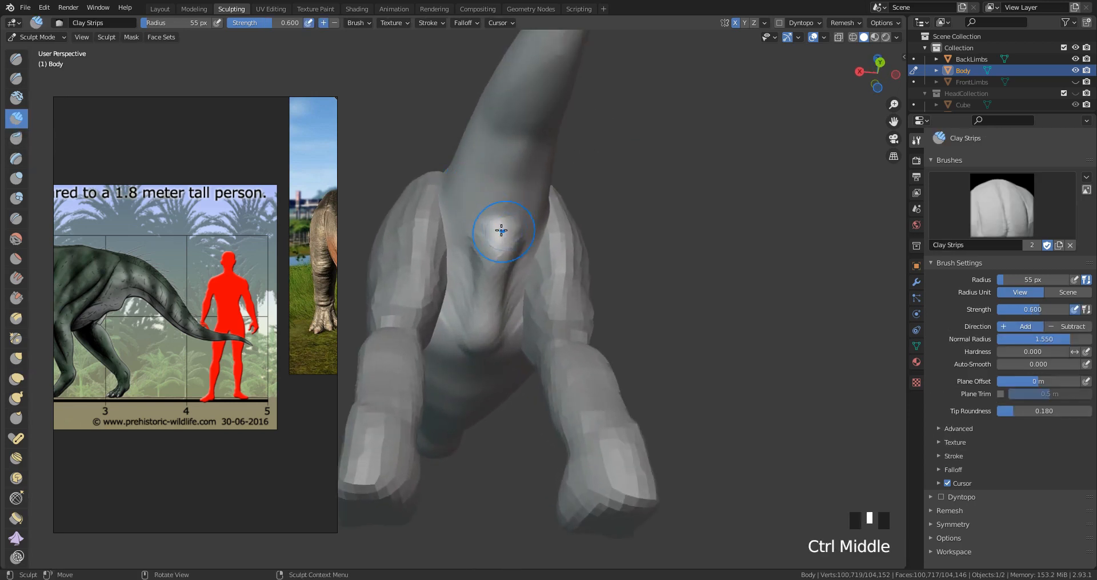
{"action": "key", "text": "f"}
{"action": "left_click", "coordinate": [516, 225]}
{"action": "mouse_move", "coordinate": [517, 234]}
{"action": "left_mouse_down"}
{"action": "mouse_move", "coordinate": [498, 226]}
{"action": "mouse_move", "coordinate": [502, 187]}
{"action": "left_mouse_up"}
{"action": "key", "text": "f"}
{"action": "left_click", "coordinate": [522, 206]}
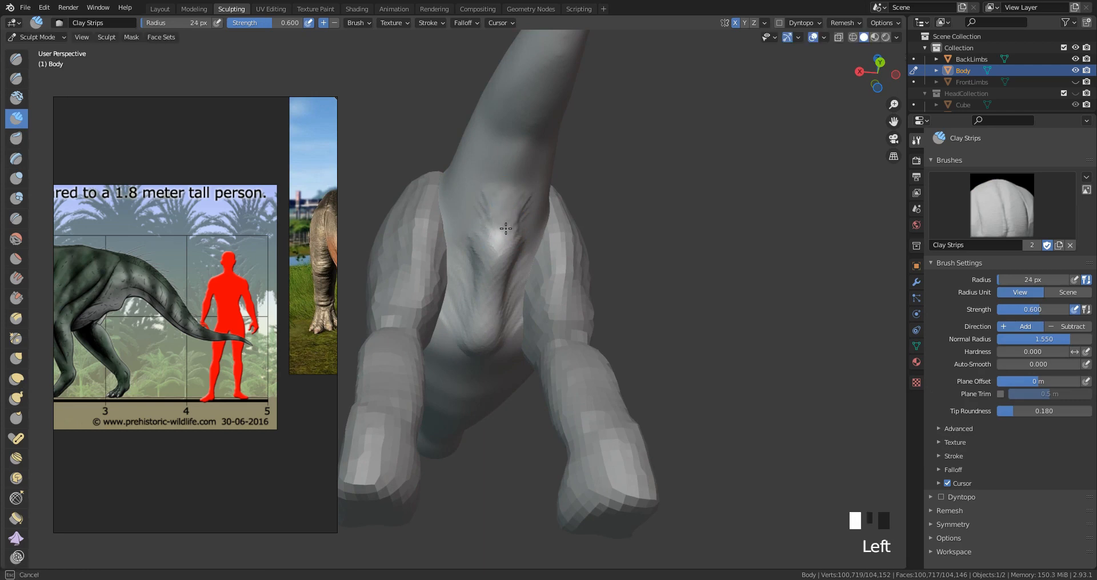
{"action": "left_click_drag", "start_coordinate": [503, 236], "coordinate": [502, 224]}
{"action": "middle_click_drag", "start_coordinate": [502, 223], "coordinate": [514, 237]}
{"action": "mouse_move", "coordinate": [517, 239]}
{"action": "left_mouse_down"}
{"action": "mouse_move", "coordinate": [529, 243]}
{"action": "mouse_move", "coordinate": [524, 235]}
{"action": "left_mouse_up"}
Step: Layer short Clay Strips strokes along the side where the pelvic bulge runs into the tail base
{"action": "middle_click_drag", "start_coordinate": [524, 234], "coordinate": [577, 215]}
{"action": "left_click_drag", "start_coordinate": [579, 200], "coordinate": [577, 215]}
{"action": "left_click_drag", "start_coordinate": [581, 202], "coordinate": [579, 215]}
{"action": "left_click_drag", "start_coordinate": [584, 199], "coordinate": [582, 213]}
{"action": "left_click_drag", "start_coordinate": [587, 200], "coordinate": [584, 210]}
{"action": "left_click_drag", "start_coordinate": [586, 198], "coordinate": [580, 212]}
{"action": "left_click_drag", "start_coordinate": [582, 194], "coordinate": [578, 213]}
{"action": "left_click_drag", "start_coordinate": [586, 192], "coordinate": [575, 204]}
{"action": "left_click_drag", "start_coordinate": [584, 193], "coordinate": [580, 231]}
{"action": "left_click_drag", "start_coordinate": [579, 201], "coordinate": [579, 225]}
{"action": "left_click_drag", "start_coordinate": [577, 200], "coordinate": [578, 223]}
{"action": "left_click_drag", "start_coordinate": [576, 199], "coordinate": [570, 216]}
{"action": "left_click_drag", "start_coordinate": [571, 200], "coordinate": [568, 216]}
Step: Extend the clay buildup along the bulge's upper flank toward the underside of the tail
{"action": "middle_click_drag", "start_coordinate": [568, 215], "coordinate": [595, 230]}
{"action": "left_click_drag", "start_coordinate": [581, 239], "coordinate": [579, 258]}
{"action": "left_click_drag", "start_coordinate": [579, 239], "coordinate": [578, 257]}
{"action": "left_click_drag", "start_coordinate": [578, 238], "coordinate": [578, 247]}
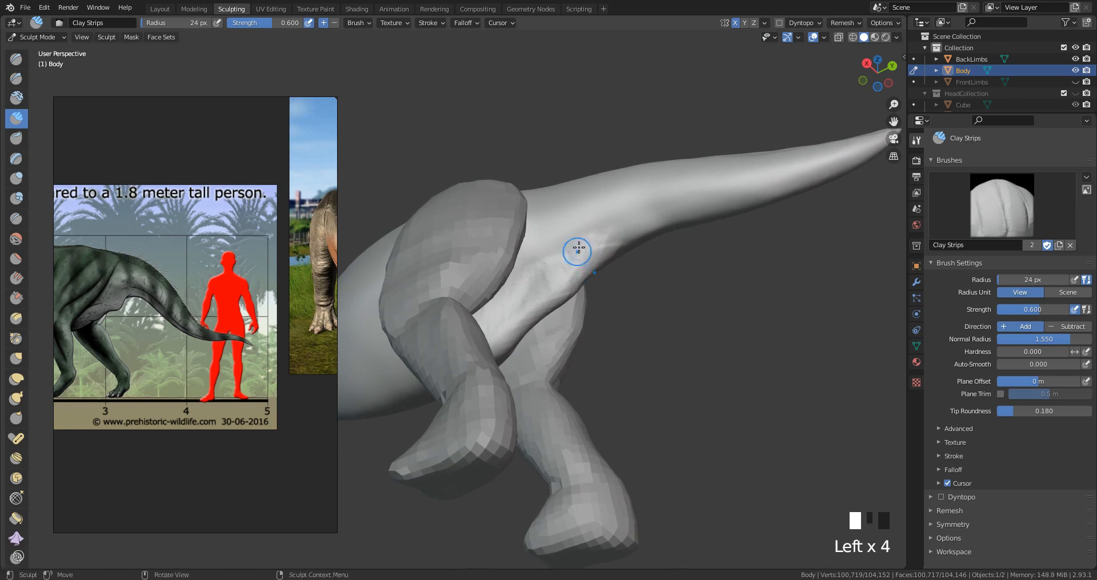
{"action": "middle_click_drag", "start_coordinate": [578, 247], "coordinate": [583, 278]}
{"action": "left_click_drag", "start_coordinate": [597, 262], "coordinate": [596, 281]}
{"action": "left_click_drag", "start_coordinate": [610, 260], "coordinate": [610, 277]}
{"action": "left_click_drag", "start_coordinate": [618, 255], "coordinate": [616, 275]}
{"action": "left_click_drag", "start_coordinate": [615, 258], "coordinate": [614, 276]}
{"action": "left_click_drag", "start_coordinate": [614, 259], "coordinate": [615, 275]}
{"action": "left_click_drag", "start_coordinate": [615, 257], "coordinate": [614, 274]}
{"action": "left_click_drag", "start_coordinate": [615, 256], "coordinate": [620, 271]}
{"action": "left_click_drag", "start_coordinate": [623, 258], "coordinate": [620, 271]}
{"action": "left_click_drag", "start_coordinate": [622, 257], "coordinate": [619, 269]}
{"action": "left_click_drag", "start_coordinate": [623, 256], "coordinate": [608, 278]}
Step: Work the clay strokes back from the tail underside along the bulge's flank toward the hind leg
{"action": "left_click_drag", "start_coordinate": [610, 257], "coordinate": [607, 276]}
{"action": "left_click_drag", "start_coordinate": [606, 251], "coordinate": [603, 274]}
{"action": "left_click_drag", "start_coordinate": [607, 255], "coordinate": [606, 276]}
{"action": "left_click_drag", "start_coordinate": [608, 257], "coordinate": [606, 277]}
{"action": "left_click_drag", "start_coordinate": [610, 257], "coordinate": [607, 277]}
{"action": "mouse_move", "coordinate": [611, 260]}
{"action": "left_mouse_down"}
{"action": "mouse_move", "coordinate": [609, 277]}
{"action": "mouse_move", "coordinate": [625, 275]}
{"action": "left_mouse_up"}
{"action": "left_click_drag", "start_coordinate": [629, 257], "coordinate": [626, 273]}
{"action": "left_click_drag", "start_coordinate": [629, 256], "coordinate": [589, 279]}
{"action": "left_click_drag", "start_coordinate": [592, 257], "coordinate": [584, 279]}
{"action": "left_click_drag", "start_coordinate": [589, 263], "coordinate": [582, 281]}
{"action": "left_click_drag", "start_coordinate": [586, 265], "coordinate": [579, 283]}
{"action": "mouse_move", "coordinate": [581, 274]}
{"action": "left_mouse_down"}
{"action": "mouse_move", "coordinate": [574, 286]}
{"action": "mouse_move", "coordinate": [589, 279]}
{"action": "left_mouse_up"}
{"action": "mouse_move", "coordinate": [582, 274]}
{"action": "left_mouse_down"}
{"action": "mouse_move", "coordinate": [571, 300]}
{"action": "mouse_move", "coordinate": [558, 294]}
{"action": "left_mouse_up"}
Step: Carve a hollow into the bulge's flank between hind leg and tail base with subtracting Clay Strips at 30 px
{"action": "key", "text": "f"}
{"action": "left_click", "coordinate": [573, 262]}
{"action": "left_click_drag", "start_coordinate": [561, 283], "coordinate": [556, 295], "text": "ctrl"}
{"action": "mouse_move", "coordinate": [558, 282]}
{"action": "left_mouse_down", "text": "ctrl"}
{"action": "mouse_move", "coordinate": [553, 293]}
{"action": "mouse_move", "coordinate": [551, 275]}
{"action": "left_mouse_up", "text": "ctrl"}
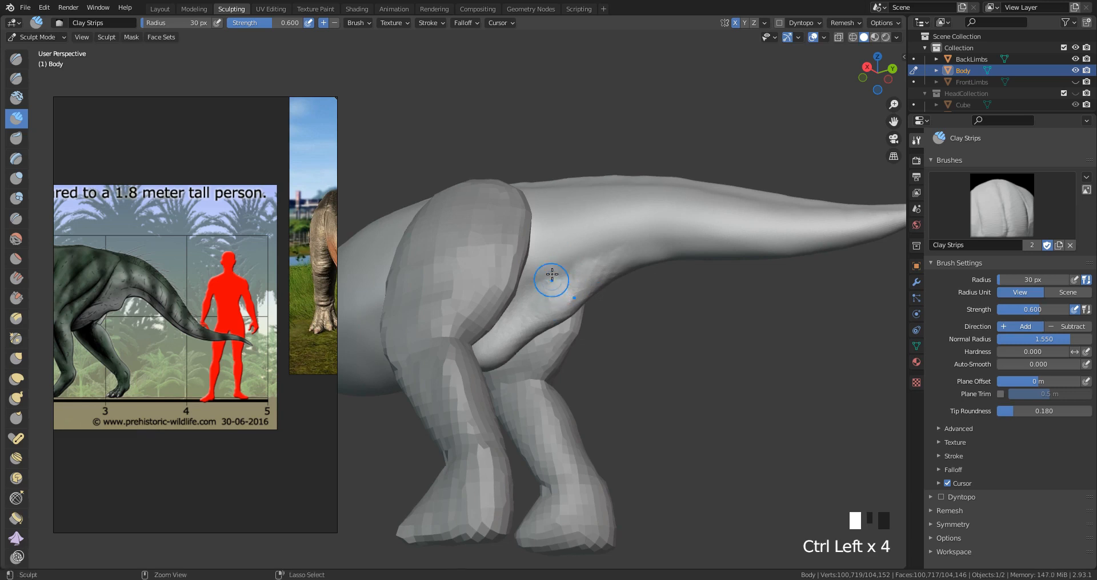
{"action": "mouse_move", "coordinate": [552, 274]}
{"action": "middle_mouse_down"}
{"action": "mouse_move", "coordinate": [550, 225]}
{"action": "mouse_move", "coordinate": [577, 262]}
{"action": "middle_mouse_up"}
{"action": "left_click_drag", "start_coordinate": [578, 262], "coordinate": [572, 288], "text": "ctrl"}
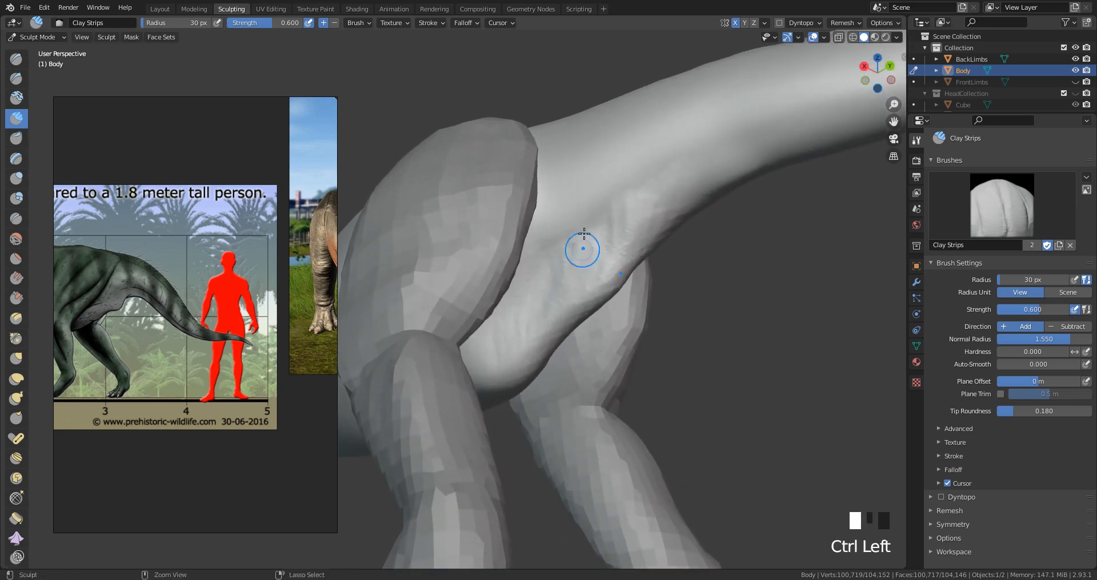
{"action": "left_click_drag", "start_coordinate": [580, 248], "coordinate": [553, 303], "text": "ctrl"}
{"action": "mouse_move", "coordinate": [617, 239]}
{"action": "left_mouse_down", "text": "ctrl"}
{"action": "mouse_move", "coordinate": [609, 269]}
{"action": "mouse_move", "coordinate": [637, 216]}
{"action": "left_mouse_up", "text": "ctrl"}
Step: Smooth the carved surface between the tail base and the pelvic bulge's rear edge
{"action": "mouse_move", "coordinate": [626, 215]}
{"action": "middle_mouse_down"}
{"action": "mouse_move", "coordinate": [568, 181]}
{"action": "mouse_move", "coordinate": [609, 181]}
{"action": "middle_mouse_up"}
{"action": "left_click", "coordinate": [564, 130], "text": "shift"}
{"action": "left_click_drag", "start_coordinate": [609, 181], "coordinate": [614, 220], "text": "shift"}
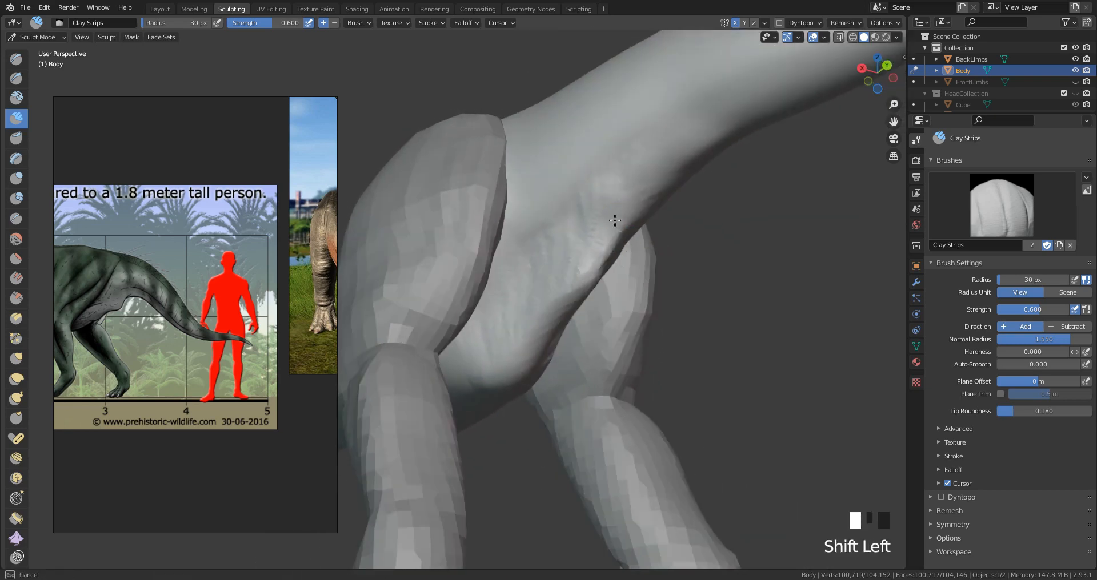
Step: Set the Clay Strips radius to 38 px and carve the bulge's side beside the hind leg down to its belly end
{"action": "mouse_move", "coordinate": [567, 309]}
{"action": "middle_mouse_down"}
{"action": "mouse_move", "coordinate": [570, 284]}
{"action": "mouse_move", "coordinate": [604, 295]}
{"action": "mouse_move", "coordinate": [528, 317]}
{"action": "middle_mouse_up"}
{"action": "key", "text": "f"}
{"action": "left_click", "coordinate": [591, 323]}
{"action": "left_click_drag", "start_coordinate": [539, 373], "coordinate": [515, 335], "text": "ctrl"}
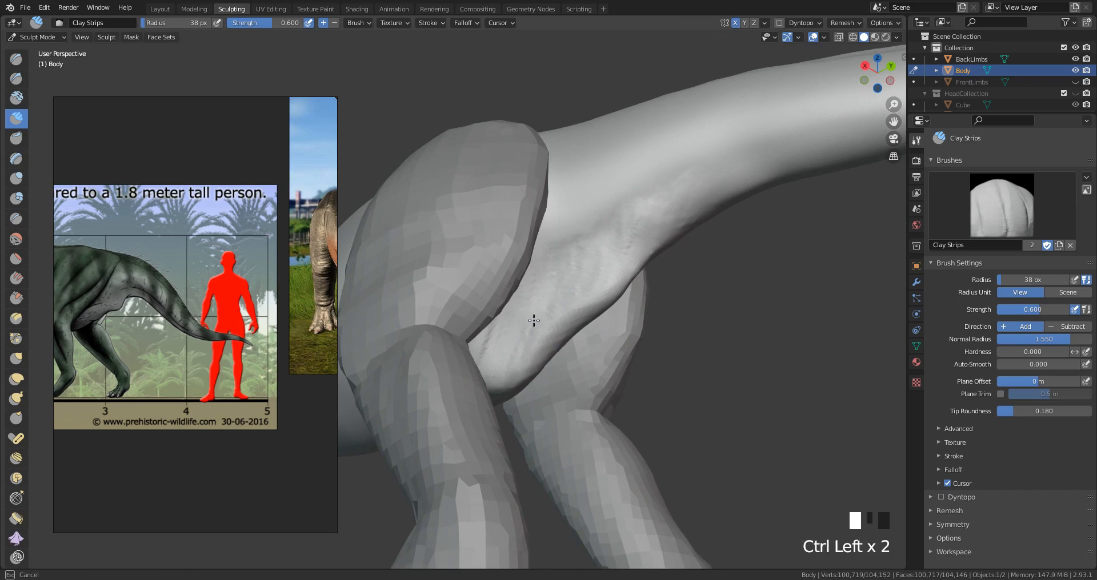
{"action": "left_click_drag", "start_coordinate": [534, 332], "coordinate": [539, 328], "text": "ctrl"}
{"action": "left_click_drag", "start_coordinate": [539, 328], "coordinate": [560, 297], "text": "ctrl"}
{"action": "left_click_drag", "start_coordinate": [560, 298], "coordinate": [550, 300], "text": "ctrl"}
{"action": "left_click_drag", "start_coordinate": [550, 299], "coordinate": [541, 301], "text": "ctrl"}
Step: Carve the bulge's opposite side, then smooth the carved areas below the tail base on both sides
{"action": "mouse_move", "coordinate": [540, 301]}
{"action": "middle_mouse_down"}
{"action": "mouse_move", "coordinate": [482, 245]}
{"action": "mouse_move", "coordinate": [438, 326]}
{"action": "middle_mouse_up"}
{"action": "left_click_drag", "start_coordinate": [439, 326], "coordinate": [469, 345], "text": "ctrl"}
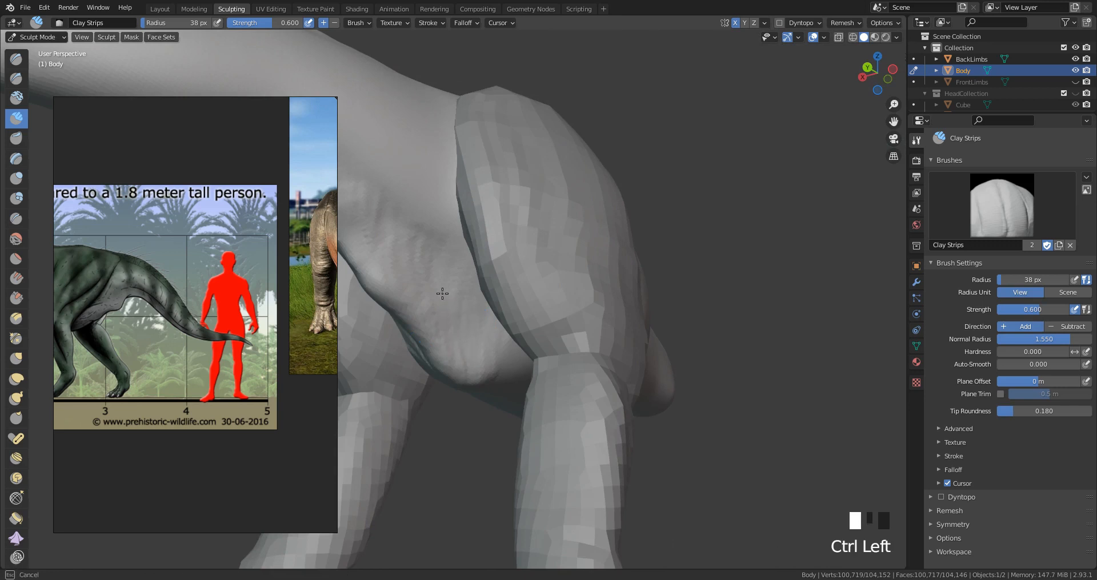
{"action": "left_click_drag", "start_coordinate": [386, 242], "coordinate": [398, 218], "text": "ctrl"}
{"action": "left_click_drag", "start_coordinate": [408, 219], "coordinate": [423, 240], "text": "shift"}
{"action": "mouse_move", "coordinate": [463, 297]}
{"action": "middle_mouse_down"}
{"action": "mouse_move", "coordinate": [611, 286]}
{"action": "mouse_move", "coordinate": [668, 257]}
{"action": "middle_mouse_up"}
{"action": "mouse_move", "coordinate": [668, 257]}
{"action": "left_mouse_down", "text": "shift"}
{"action": "mouse_move", "coordinate": [678, 248]}
{"action": "mouse_move", "coordinate": [657, 251]}
{"action": "left_mouse_up", "text": "shift"}
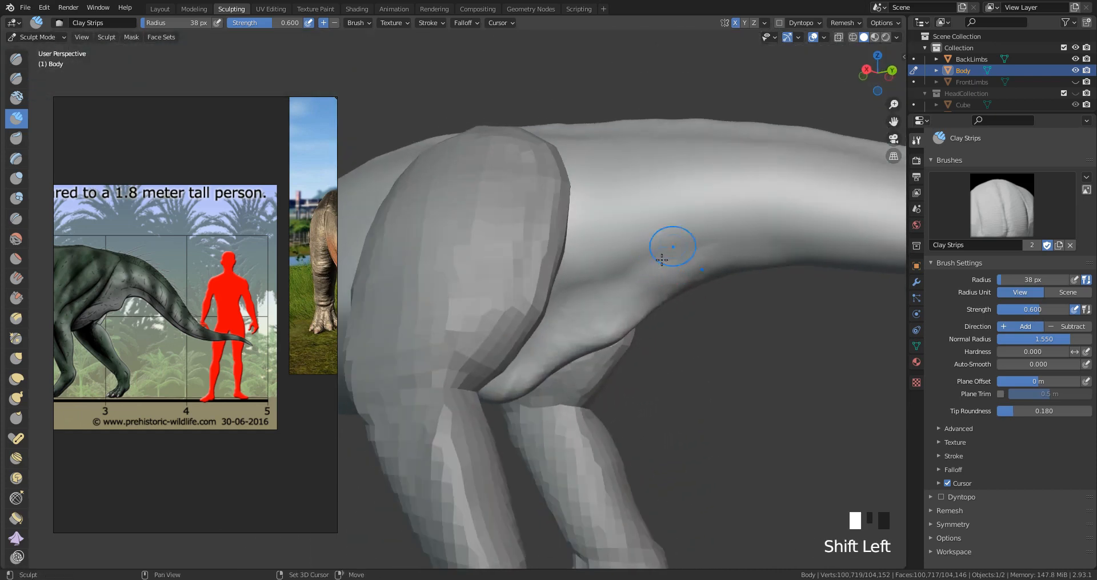
{"action": "mouse_move", "coordinate": [609, 277]}
{"action": "left_mouse_down", "text": "shift"}
{"action": "mouse_move", "coordinate": [573, 302]}
{"action": "mouse_move", "coordinate": [565, 287]}
{"action": "left_mouse_up", "text": "shift"}
Step: Add diagonal Clay Strips strokes from the tail base toward the hind leg and smooth them into the tail
{"action": "middle_click_drag", "start_coordinate": [560, 311], "coordinate": [566, 285]}
{"action": "left_click_drag", "start_coordinate": [614, 247], "coordinate": [574, 272]}
{"action": "left_click_drag", "start_coordinate": [612, 247], "coordinate": [578, 273]}
{"action": "left_click_drag", "start_coordinate": [616, 252], "coordinate": [582, 279]}
{"action": "left_click_drag", "start_coordinate": [621, 244], "coordinate": [607, 252]}
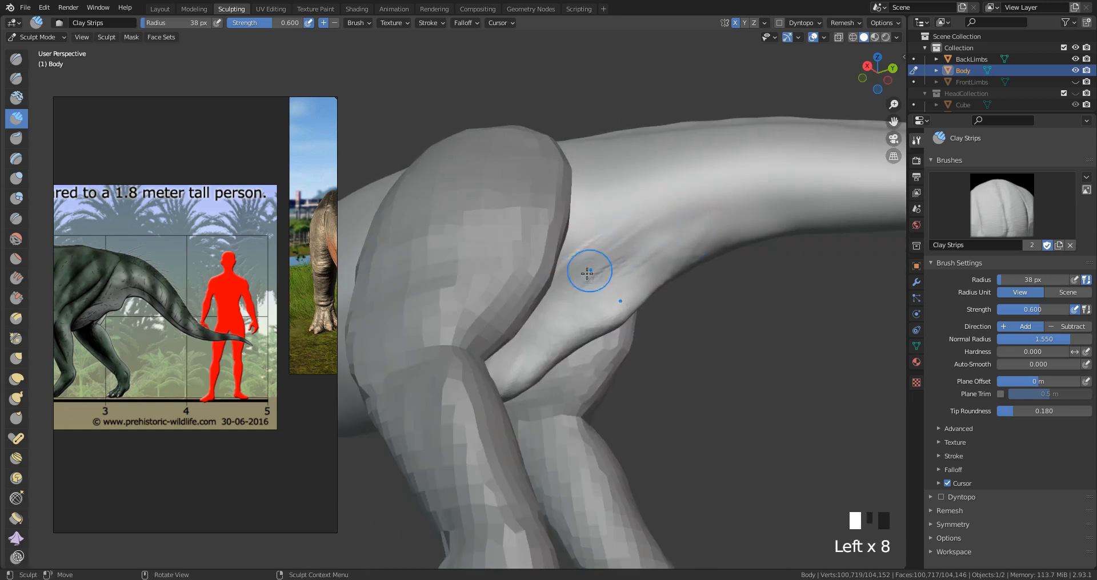
{"action": "mouse_move", "coordinate": [665, 233]}
{"action": "left_mouse_down", "text": "shift"}
{"action": "mouse_move", "coordinate": [630, 249]}
{"action": "mouse_move", "coordinate": [640, 258]}
{"action": "left_mouse_up", "text": "shift"}
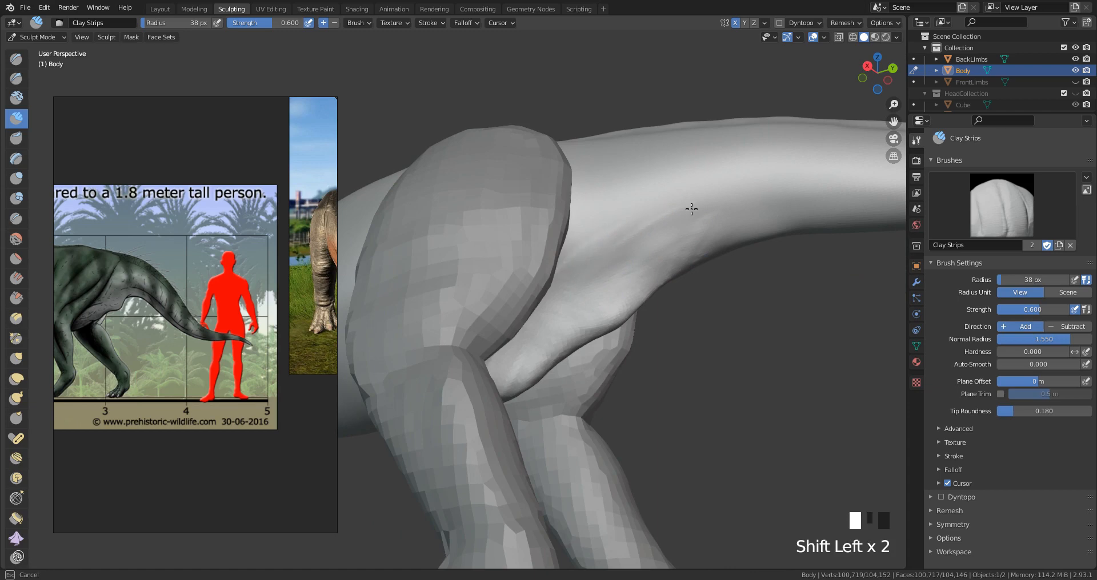
Step: In right orthographic view, hide BackLimbs and reshape the bulge's tail-side corner with Elastic Deform at 50 px
{"action": "middle_click_drag", "start_coordinate": [710, 208], "coordinate": [759, 229]}
{"action": "key", "text": "KP_3"}
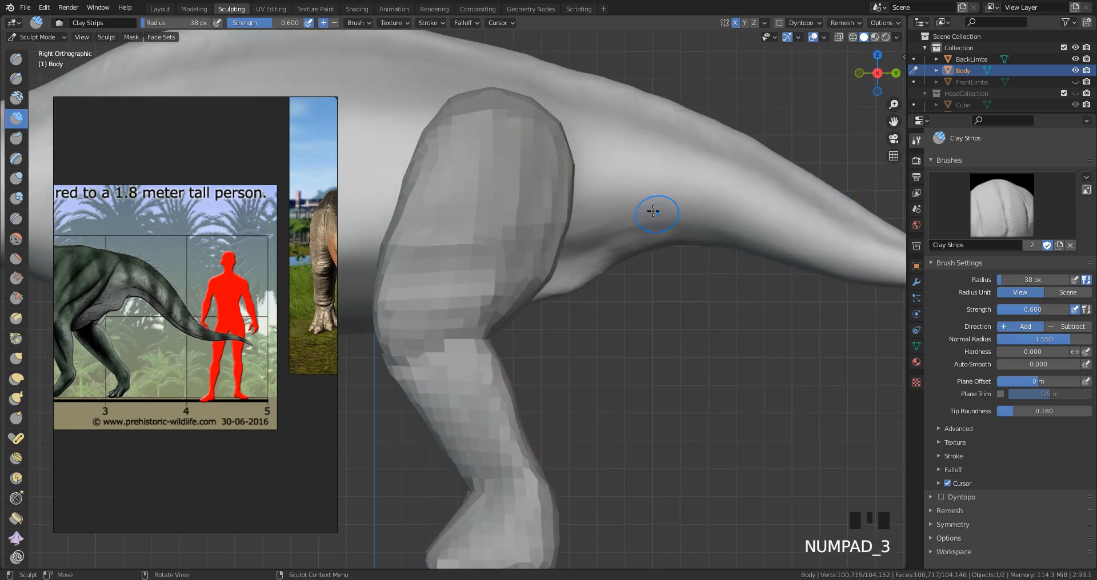
{"action": "middle_click_drag", "start_coordinate": [713, 124], "coordinate": [647, 204], "text": "ctrl"}
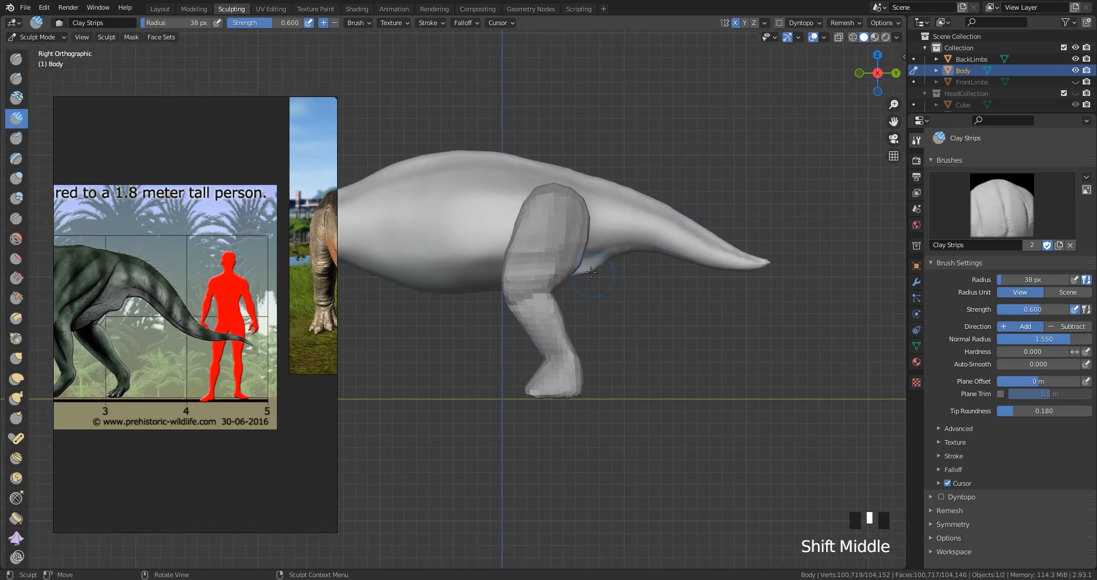
{"action": "left_click", "coordinate": [1075, 58]}
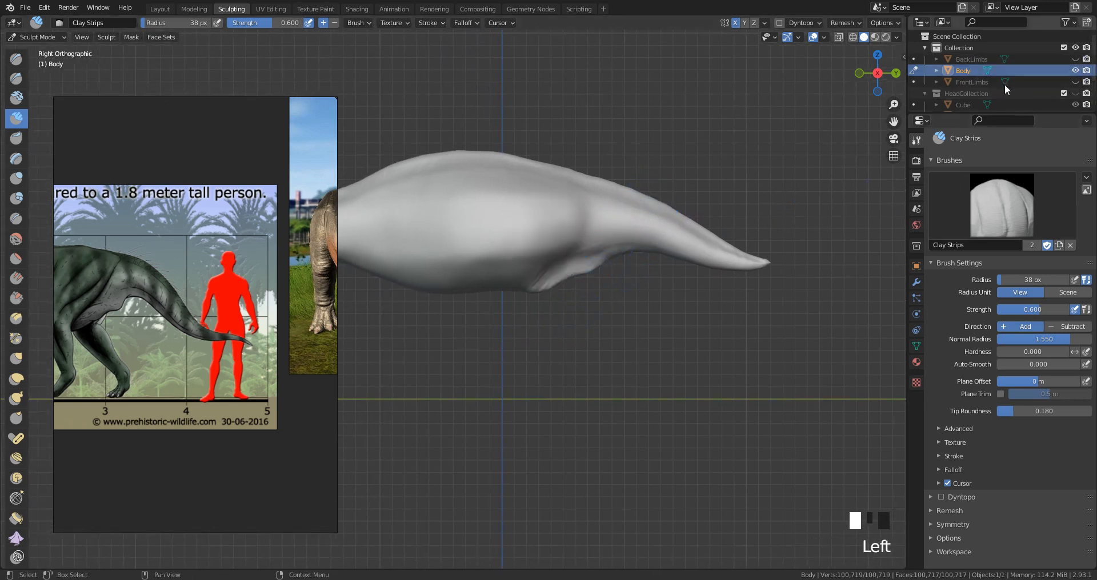
{"action": "left_click", "coordinate": [16, 379]}
{"action": "key", "text": "f"}
{"action": "left_click", "coordinate": [596, 279]}
{"action": "key", "text": "f"}
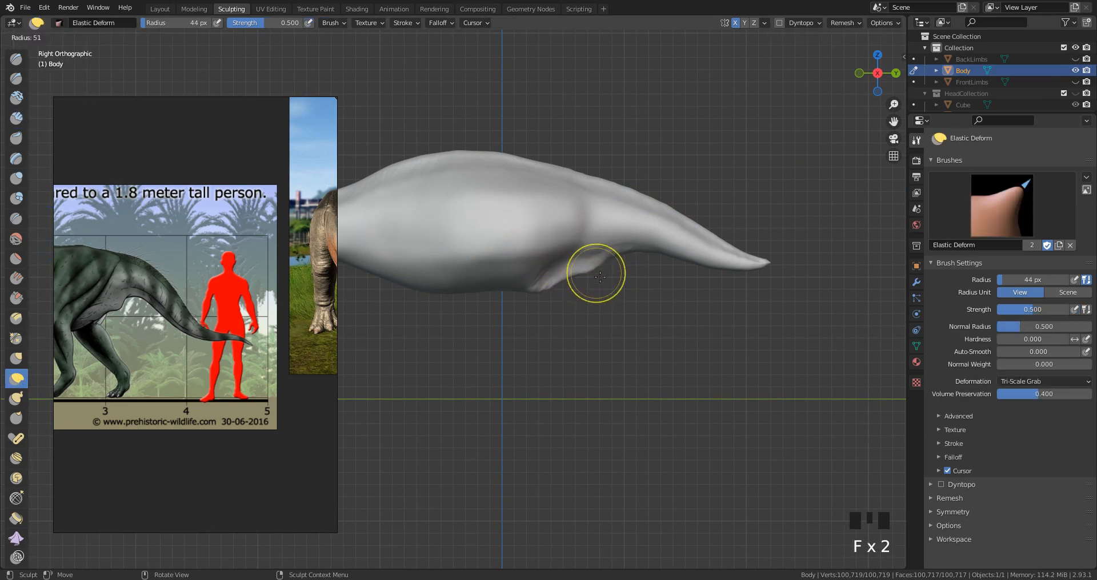
{"action": "left_click", "coordinate": [599, 274]}
{"action": "left_click_drag", "start_coordinate": [599, 274], "coordinate": [604, 270]}
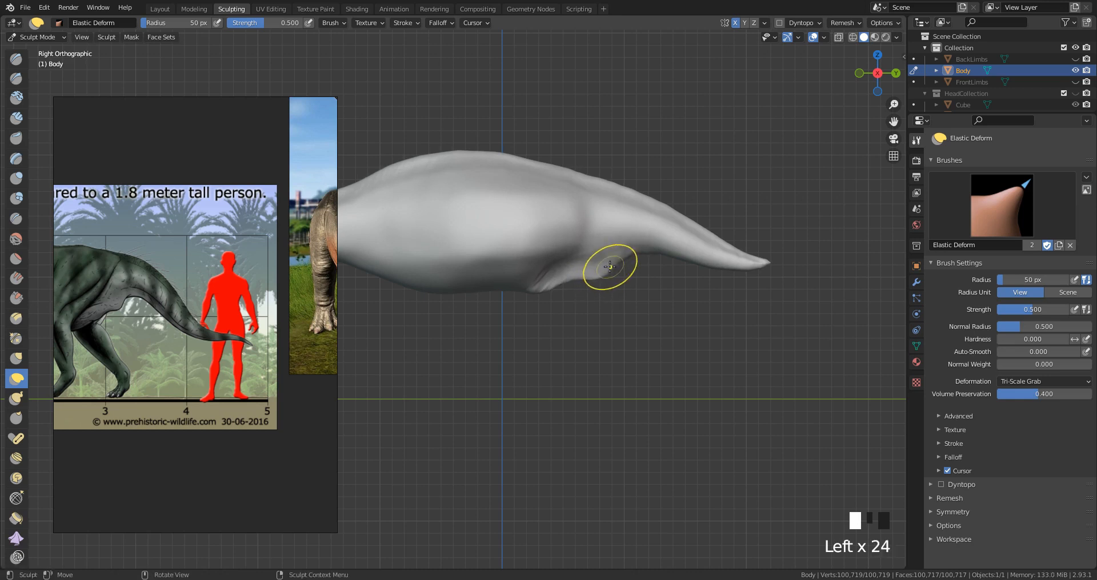
Step: Adjust the belly outline ahead of the pelvic bulge with Elastic Deform, using radii of 45, 65 and 69 px
{"action": "key", "text": "f"}
{"action": "left_click", "coordinate": [521, 290]}
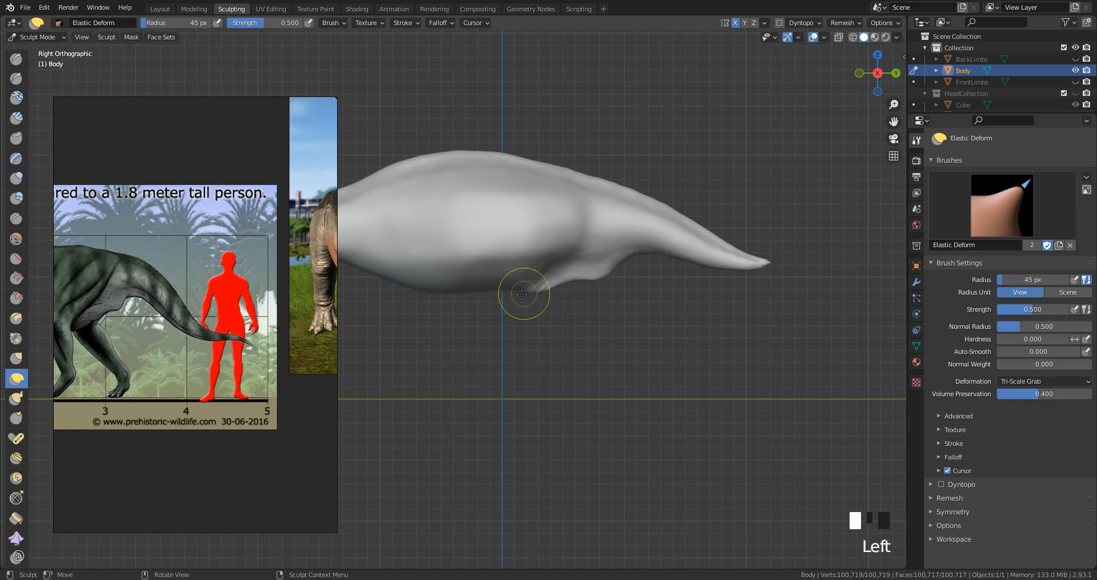
{"action": "key", "text": "f"}
{"action": "left_click", "coordinate": [491, 292]}
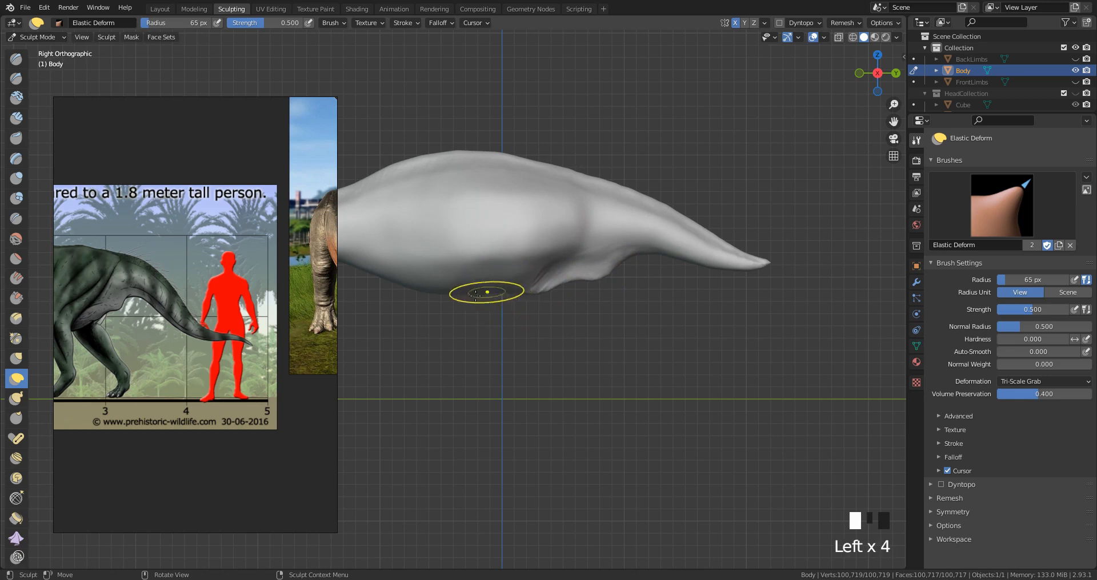
{"action": "key", "text": "f"}
{"action": "left_click", "coordinate": [511, 301]}
{"action": "left_click_drag", "start_coordinate": [440, 294], "coordinate": [443, 289]}
{"action": "left_click_drag", "start_coordinate": [446, 291], "coordinate": [448, 284]}
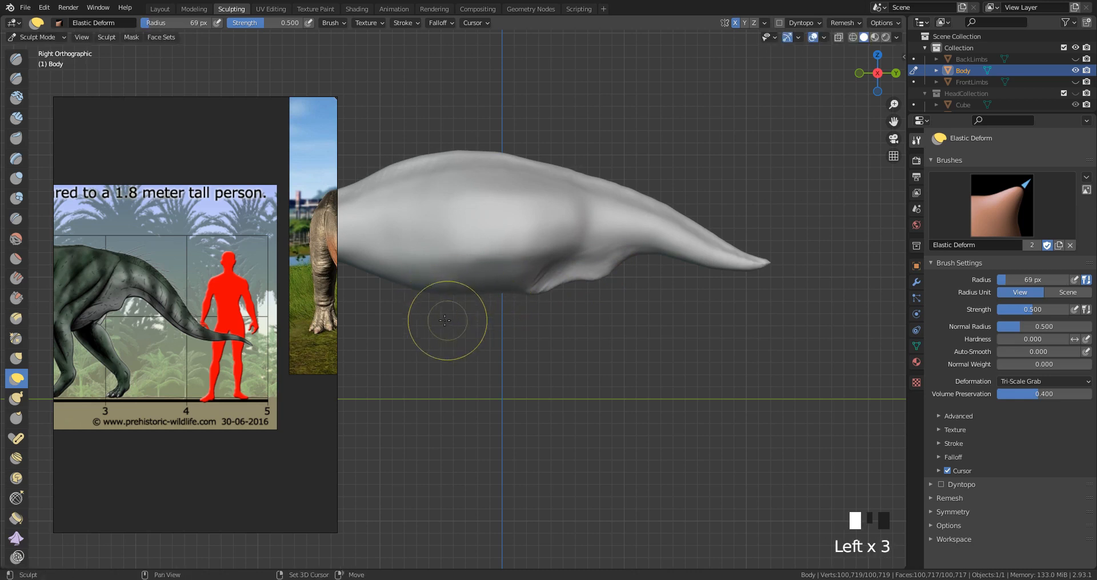
Step: Set the Elastic Deform radius to 79 px and push the belly outline up from the chest to the pelvic bulge
{"action": "middle_click_drag", "start_coordinate": [444, 320], "coordinate": [528, 308], "text": "shift"}
{"action": "key", "text": "f"}
{"action": "left_click", "coordinate": [516, 289]}
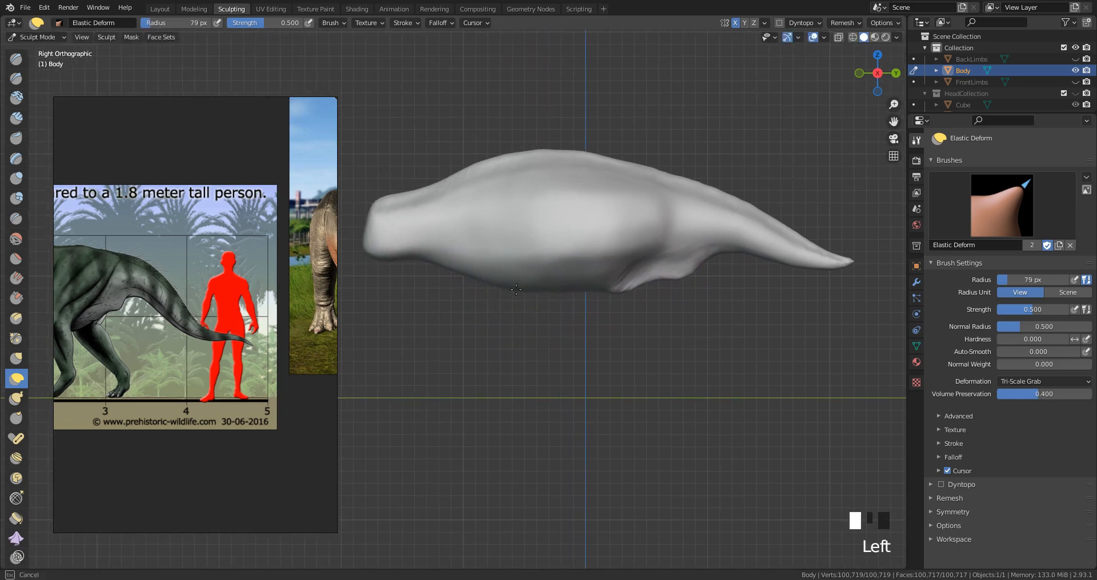
{"action": "left_click_drag", "start_coordinate": [533, 293], "coordinate": [474, 278]}
{"action": "left_click_drag", "start_coordinate": [470, 281], "coordinate": [469, 278]}
{"action": "left_click_drag", "start_coordinate": [467, 279], "coordinate": [466, 277]}
{"action": "left_click_drag", "start_coordinate": [464, 277], "coordinate": [461, 273]}
{"action": "left_click_drag", "start_coordinate": [472, 283], "coordinate": [472, 280]}
{"action": "left_click_drag", "start_coordinate": [488, 289], "coordinate": [514, 288]}
{"action": "left_click_drag", "start_coordinate": [521, 291], "coordinate": [522, 288]}
{"action": "left_click_drag", "start_coordinate": [529, 292], "coordinate": [542, 288]}
{"action": "left_click_drag", "start_coordinate": [552, 289], "coordinate": [577, 282]}
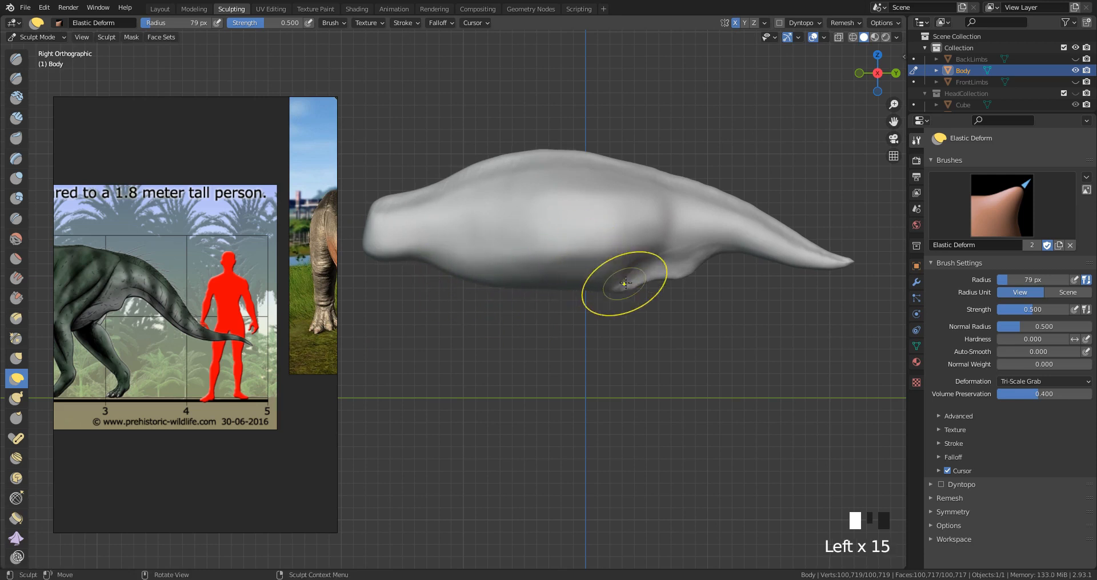
Step: Show the BackLimbs object again alongside the reshaped body and tail
{"action": "left_click", "coordinate": [1075, 59]}
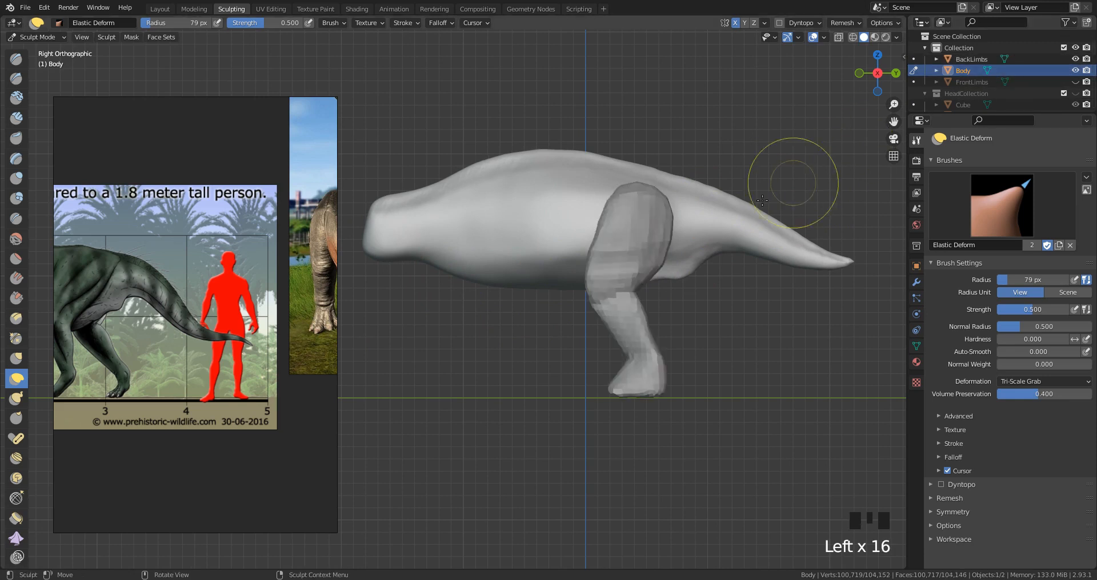
{"action": "middle_click_drag", "start_coordinate": [857, 259], "coordinate": [675, 237], "text": "shift"}
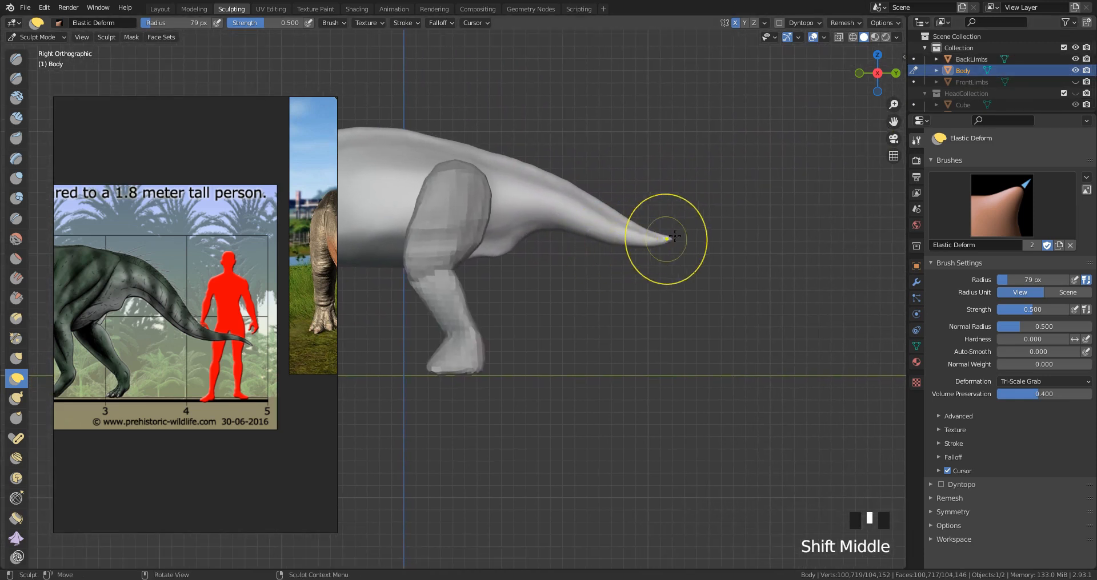
Step: Use Elastic Deform to push the concave transition between the pelvic bulge and the tail's underside towards the hind leg
{"action": "key", "text": "f"}
{"action": "left_click", "coordinate": [524, 233]}
{"action": "left_click_drag", "start_coordinate": [526, 235], "coordinate": [520, 236]}
{"action": "left_click_drag", "start_coordinate": [518, 238], "coordinate": [513, 240]}
{"action": "left_click_drag", "start_coordinate": [512, 240], "coordinate": [510, 239]}
{"action": "left_click_drag", "start_coordinate": [509, 240], "coordinate": [506, 244]}
{"action": "left_click", "coordinate": [508, 240]}
{"action": "left_click", "coordinate": [507, 239]}
{"action": "left_click", "coordinate": [508, 239]}
{"action": "left_click_drag", "start_coordinate": [505, 248], "coordinate": [502, 241]}
Step: Refine the bulge's rear edge and the tail's lower base with Elastic Deform, finishing at a 43 px radius
{"action": "key", "text": "f"}
{"action": "left_click", "coordinate": [528, 252]}
{"action": "left_click_drag", "start_coordinate": [492, 247], "coordinate": [482, 254]}
{"action": "left_click_drag", "start_coordinate": [482, 254], "coordinate": [479, 256]}
{"action": "left_click_drag", "start_coordinate": [479, 255], "coordinate": [505, 238]}
{"action": "key", "text": "f"}
{"action": "left_click", "coordinate": [529, 245]}
{"action": "left_click_drag", "start_coordinate": [504, 236], "coordinate": [509, 232]}
{"action": "left_click_drag", "start_coordinate": [509, 233], "coordinate": [511, 231]}
{"action": "left_click_drag", "start_coordinate": [512, 231], "coordinate": [513, 230]}
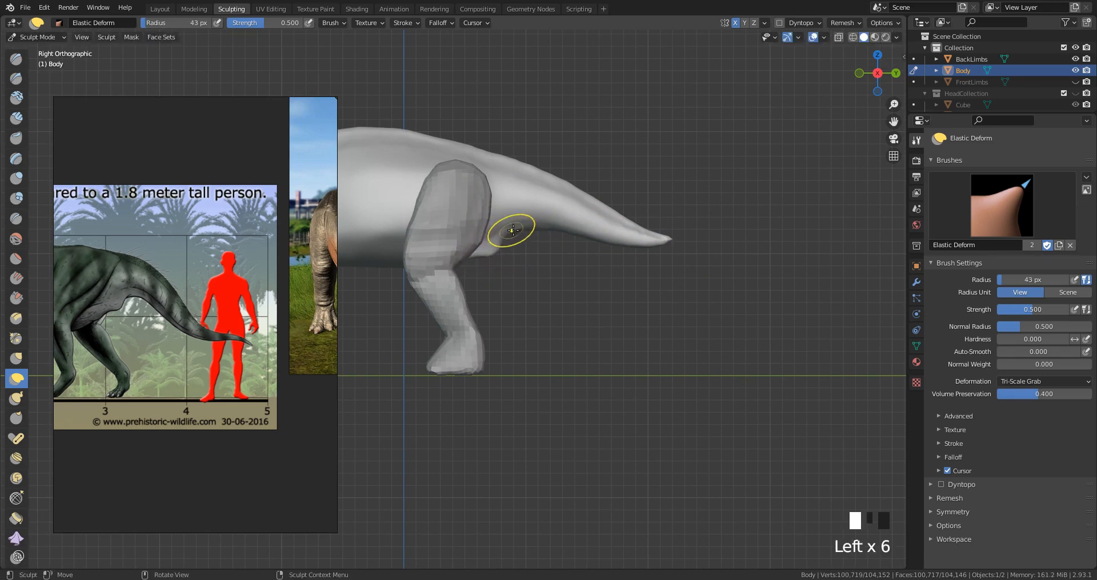
Step: Enlarge the Elastic Deform brush beyond 76 px and pull the tail tip outward to lengthen the tail
{"action": "key", "text": "f"}
{"action": "left_click", "coordinate": [570, 237]}
{"action": "key", "text": "f"}
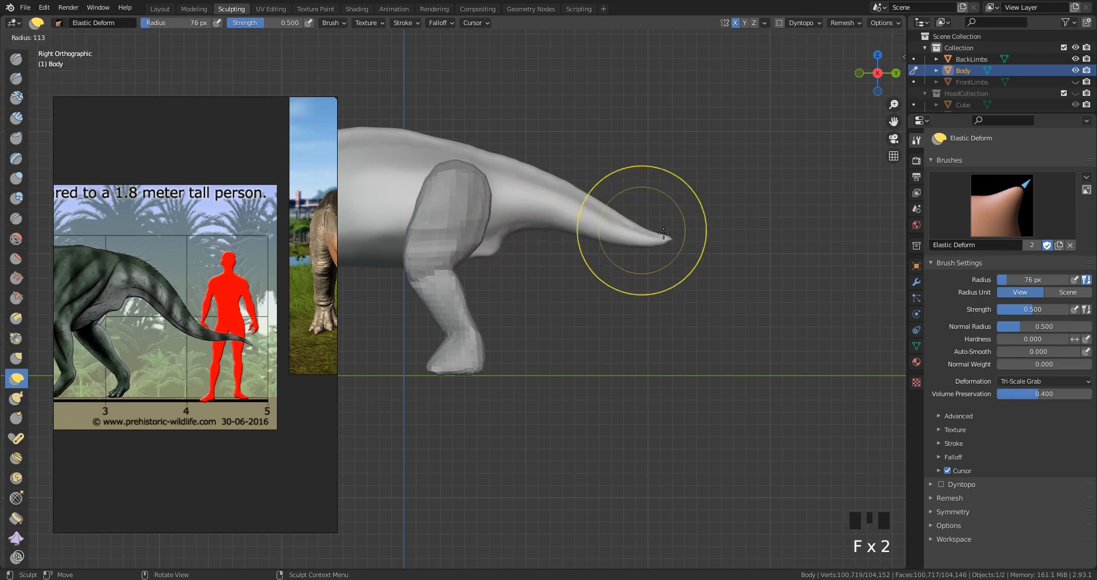
{"action": "left_click", "coordinate": [710, 230]}
{"action": "left_click_drag", "start_coordinate": [640, 232], "coordinate": [687, 242]}
{"action": "left_click_drag", "start_coordinate": [685, 242], "coordinate": [690, 244]}
{"action": "left_click_drag", "start_coordinate": [689, 243], "coordinate": [691, 243]}
{"action": "left_click_drag", "start_coordinate": [688, 242], "coordinate": [691, 243]}
{"action": "left_click_drag", "start_coordinate": [688, 241], "coordinate": [690, 243]}
{"action": "left_click_drag", "start_coordinate": [687, 240], "coordinate": [690, 243]}
Step: Try to lift and arch the middle of the tail with Elastic Deform at a 136 px radius
{"action": "key", "text": "f"}
{"action": "left_click", "coordinate": [600, 228]}
{"action": "left_click_drag", "start_coordinate": [583, 231], "coordinate": [588, 224]}
{"action": "left_click_drag", "start_coordinate": [591, 212], "coordinate": [594, 205]}
{"action": "left_click_drag", "start_coordinate": [589, 210], "coordinate": [590, 203]}
{"action": "left_click_drag", "start_coordinate": [584, 207], "coordinate": [578, 199]}
{"action": "left_click_drag", "start_coordinate": [555, 217], "coordinate": [554, 215]}
{"action": "left_click_drag", "start_coordinate": [555, 217], "coordinate": [558, 221]}
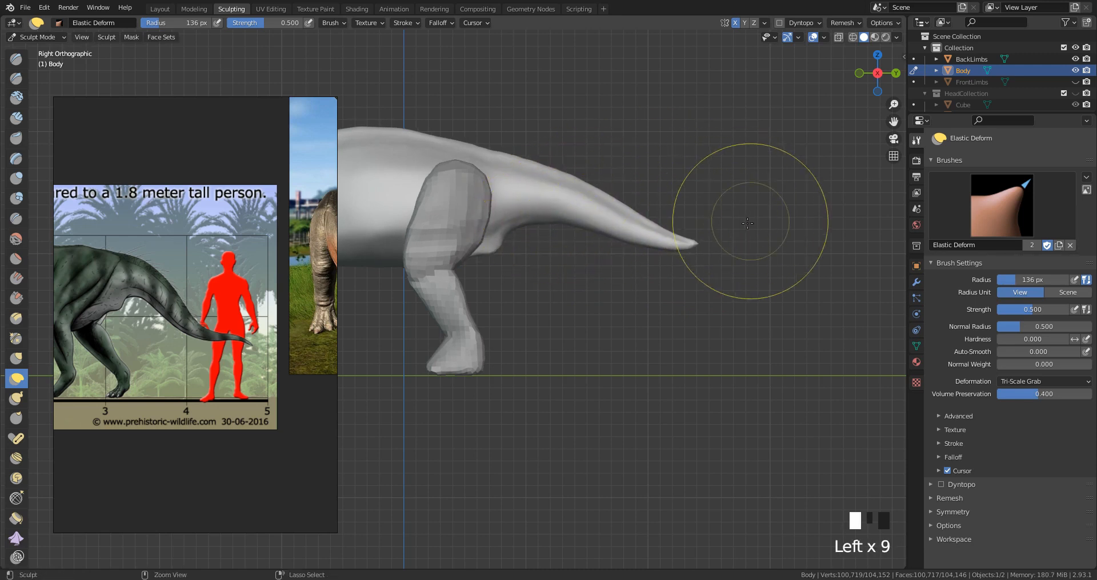
Step: Undo the recent Elastic Deform strokes on the tail
{"action": "key", "text": "ctrl+z"}
{"action": "key", "text": "ctrl+z"}
{"action": "key", "text": "ctrl+z"}
{"action": "key", "text": "ctrl+z"}
{"action": "key", "text": "ctrl+z"}
{"action": "key", "text": "ctrl+z"}
{"action": "key", "text": "ctrl+z"}
{"action": "key", "text": "ctrl+z"}
{"action": "key", "text": "ctrl+z"}
{"action": "key", "text": "ctrl+z"}
{"action": "key", "text": "ctrl+z"}
{"action": "key", "text": "ctrl+z"}
{"action": "key", "text": "ctrl+z"}
{"action": "key", "text": "ctrl+z"}
{"action": "key", "text": "ctrl+z"}
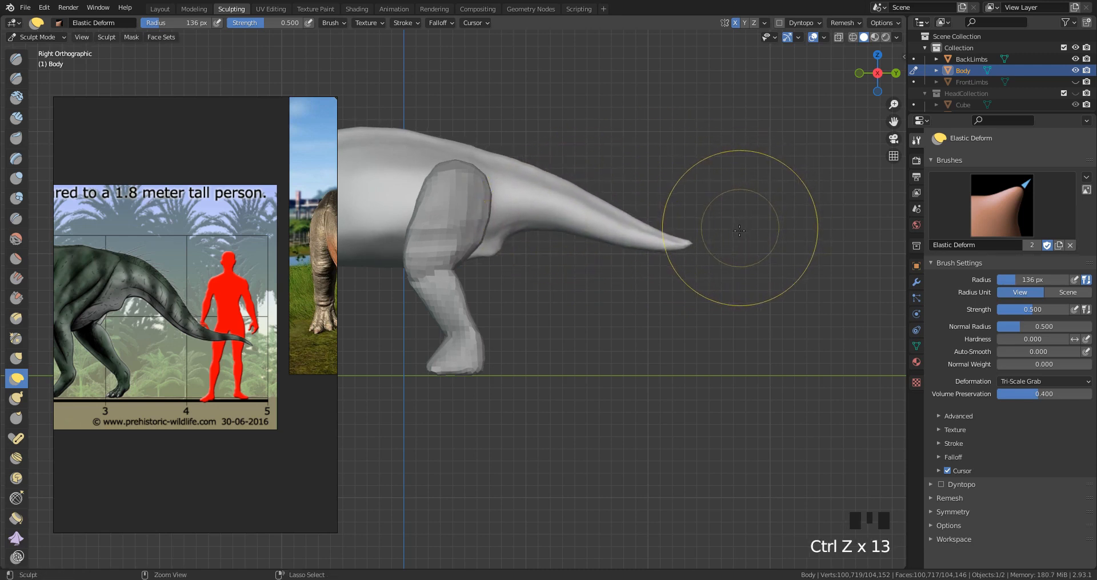
Step: Reposition the tail tip slightly inward and upward and raise the mid-tail with Elastic Deform at 136 px
{"action": "left_click_drag", "start_coordinate": [685, 237], "coordinate": [674, 241]}
{"action": "left_click_drag", "start_coordinate": [674, 241], "coordinate": [675, 242]}
{"action": "left_click_drag", "start_coordinate": [675, 242], "coordinate": [680, 238]}
{"action": "left_click_drag", "start_coordinate": [612, 205], "coordinate": [610, 188]}
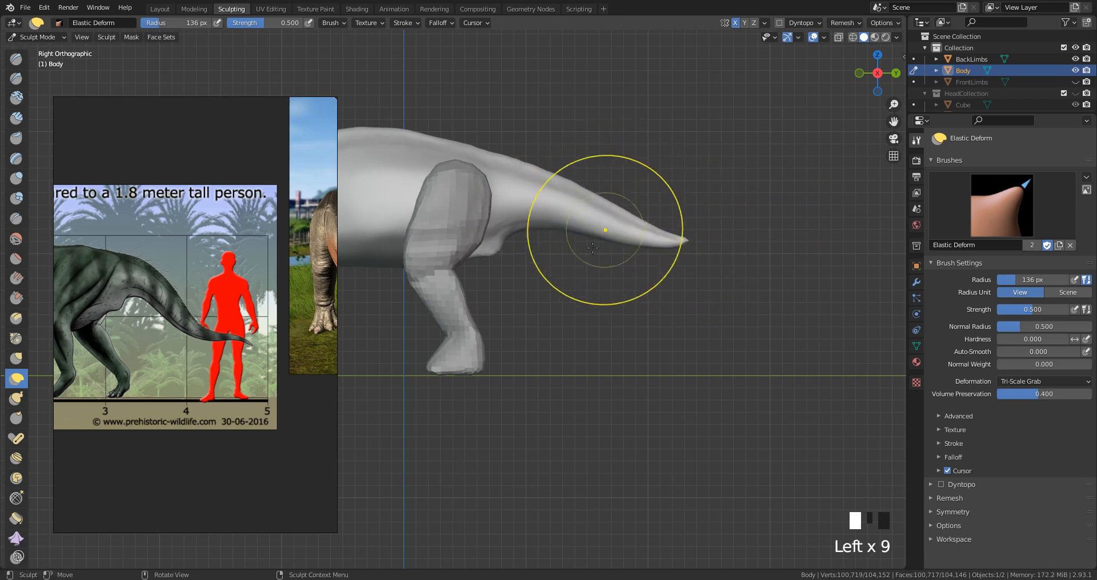
Step: Reduce the Elastic Deform radius to 57 px and adjust the pelvic bulge's outline behind the hind leg
{"action": "key", "text": "f"}
{"action": "left_click", "coordinate": [473, 261]}
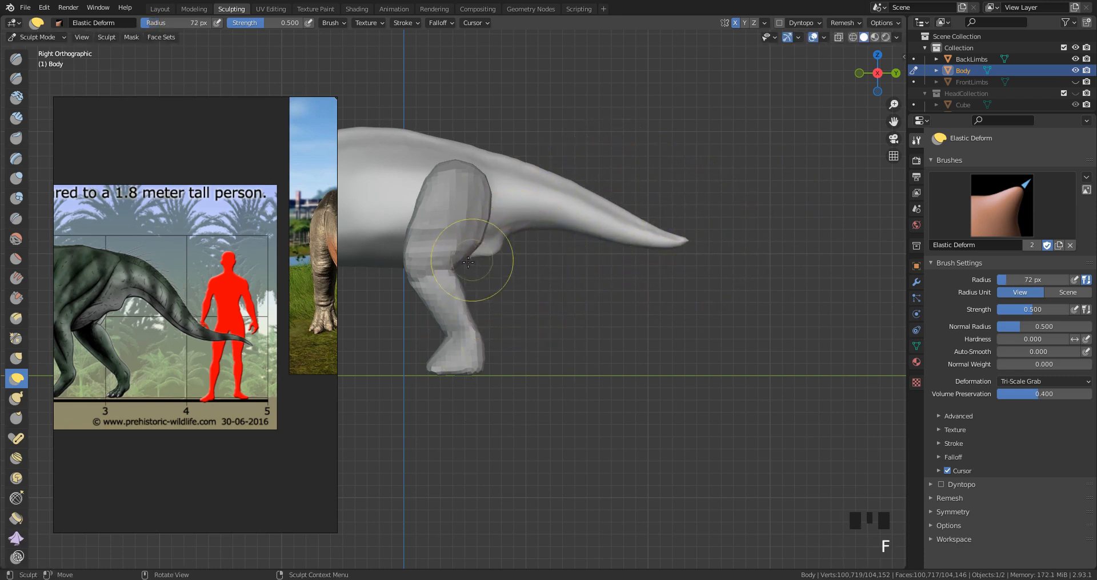
{"action": "key", "text": "f"}
{"action": "left_click", "coordinate": [468, 257]}
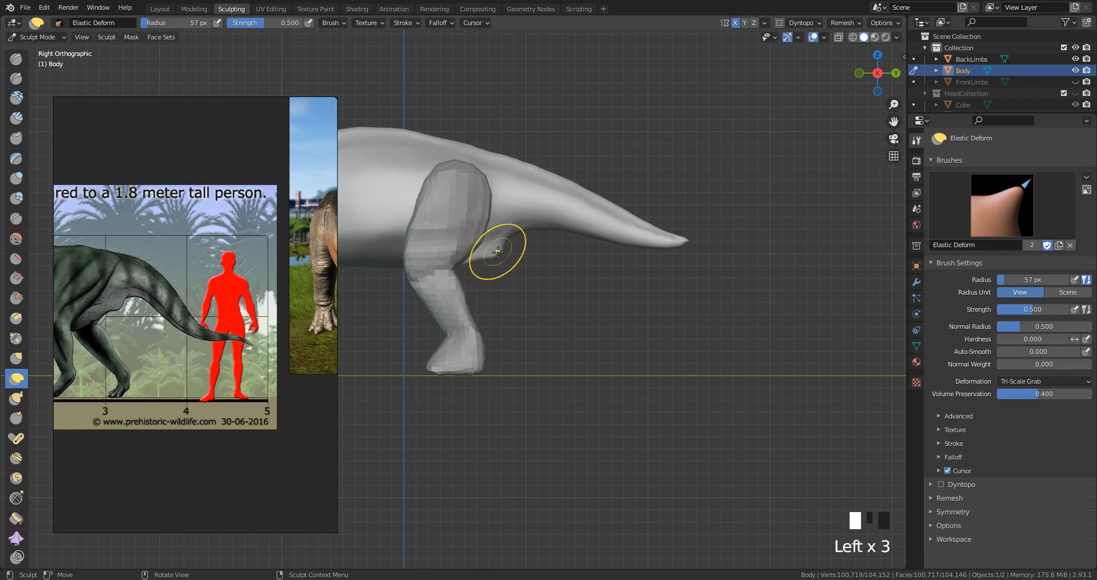
{"action": "key", "text": "f"}
{"action": "left_click_drag", "start_coordinate": [498, 232], "coordinate": [481, 264]}
{"action": "left_click", "coordinate": [540, 234]}
Step: Refine the lower edge of the pelvic bulge next to the hind leg with Elastic Deform at 39 and 37 px
{"action": "key", "text": "f"}
{"action": "left_click", "coordinate": [474, 258]}
{"action": "key", "text": "f"}
{"action": "left_click", "coordinate": [462, 263]}
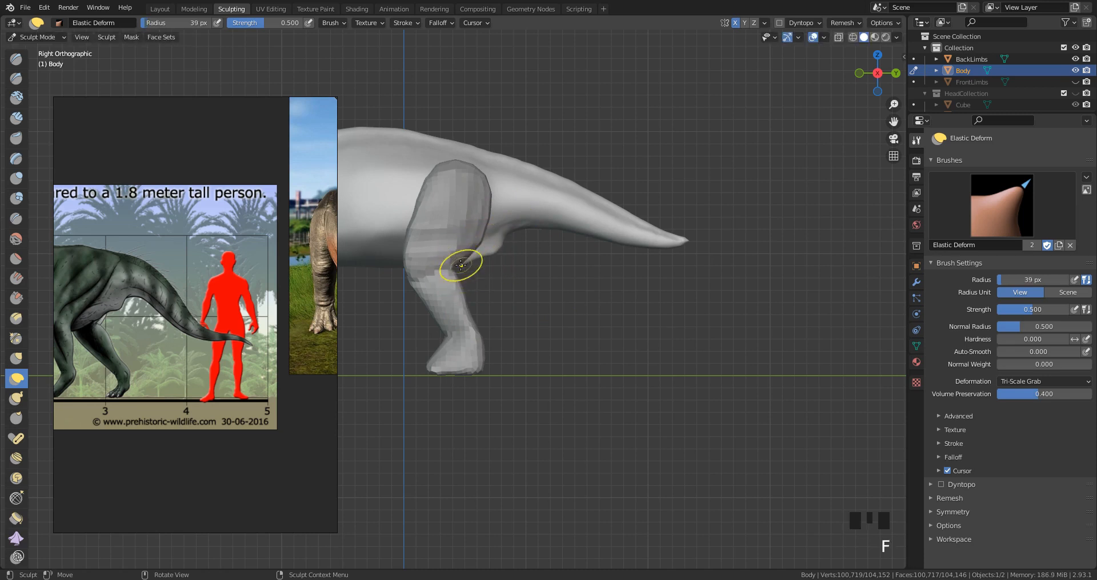
{"action": "key", "text": "f"}
{"action": "left_click", "coordinate": [485, 251]}
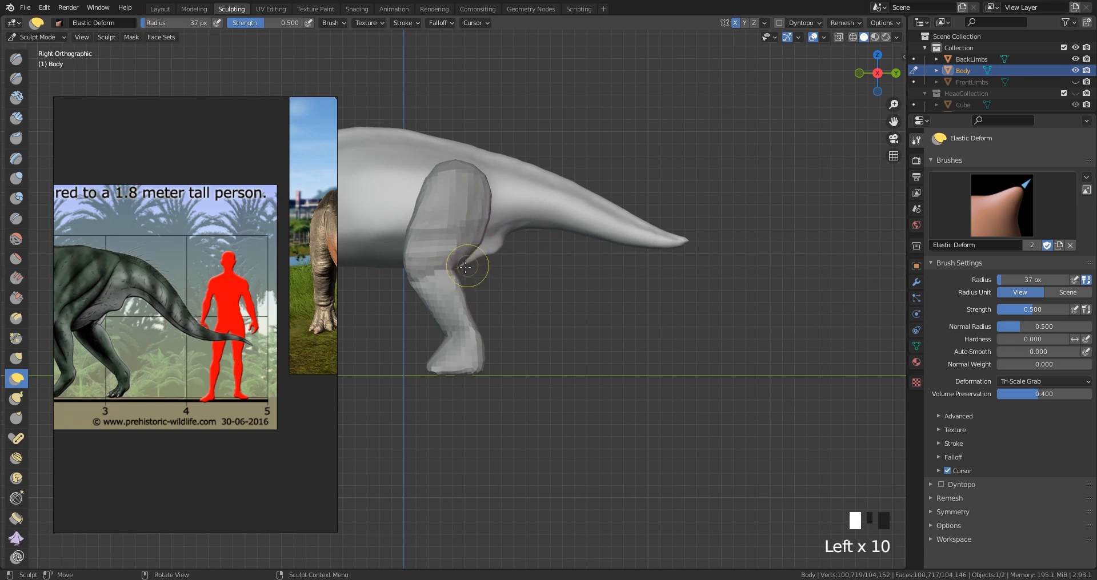
Step: Smooth the surface where the pelvic bulge meets the tail base, and return to the right orthographic view
{"action": "middle_click_drag", "start_coordinate": [470, 264], "coordinate": [587, 229]}
{"action": "left_click_drag", "start_coordinate": [491, 237], "coordinate": [491, 238], "text": "shift"}
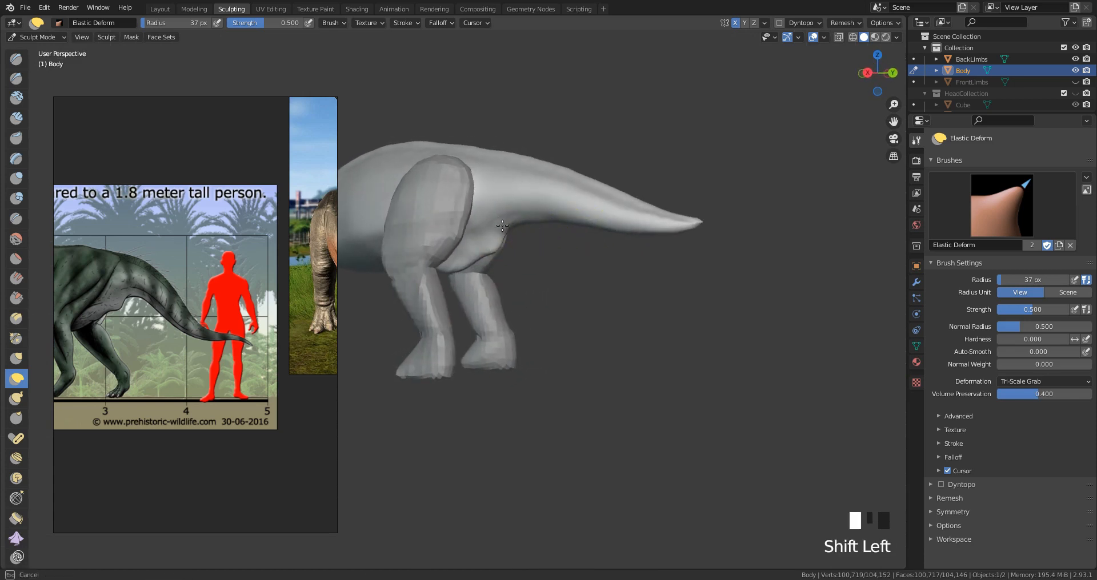
{"action": "middle_click_drag", "start_coordinate": [497, 235], "coordinate": [548, 247]}
{"action": "key", "text": "KP_3"}
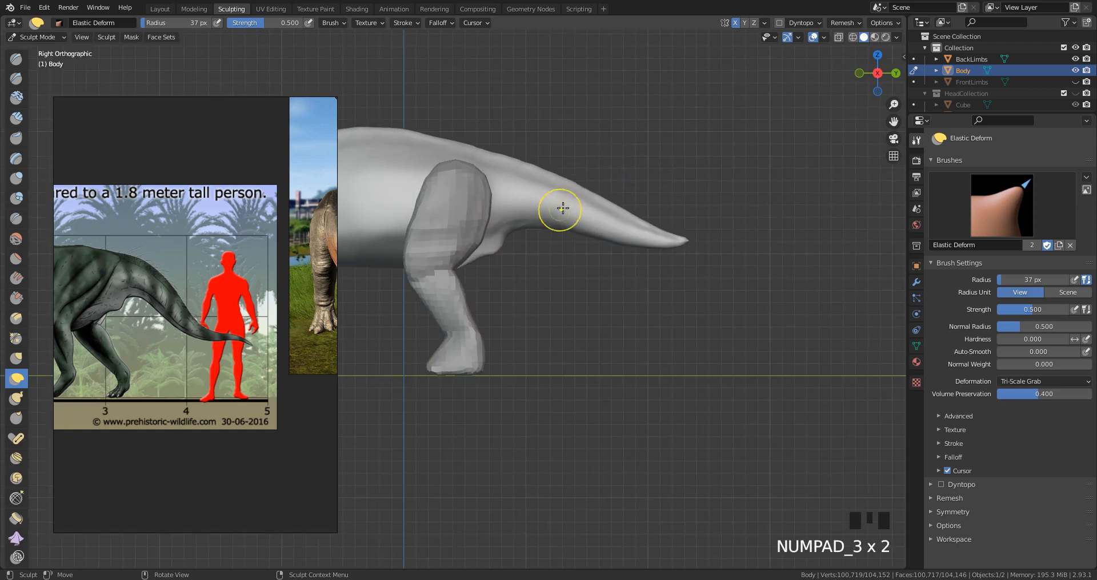
Step: Fill out the base half of the tail and its upper outline with Elastic Deform, using radii of 79 and 47 px
{"action": "middle_click_drag", "start_coordinate": [553, 238], "coordinate": [677, 246], "text": "shift"}
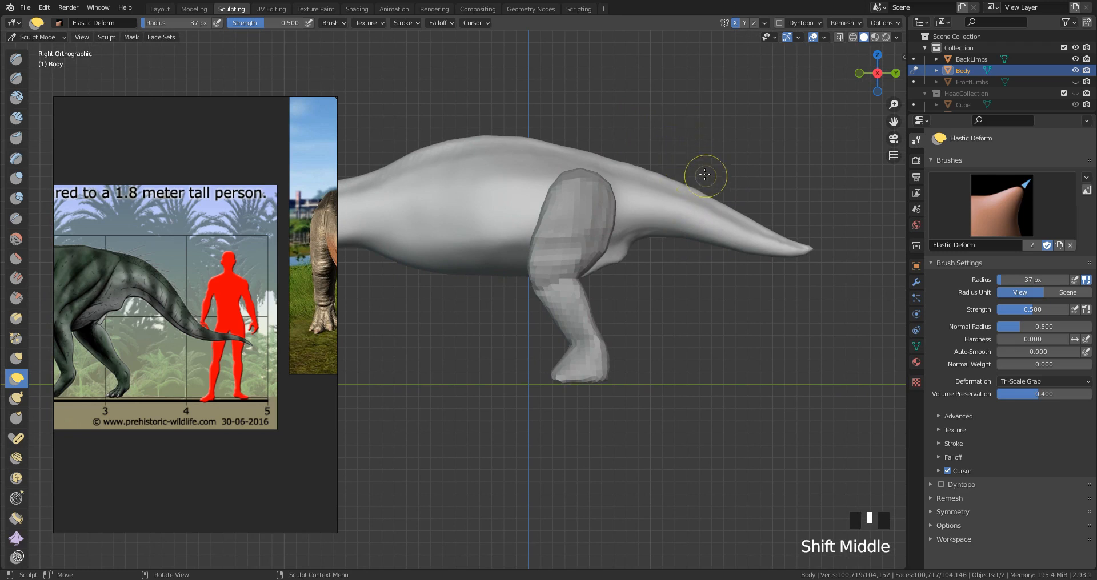
{"action": "key", "text": "f"}
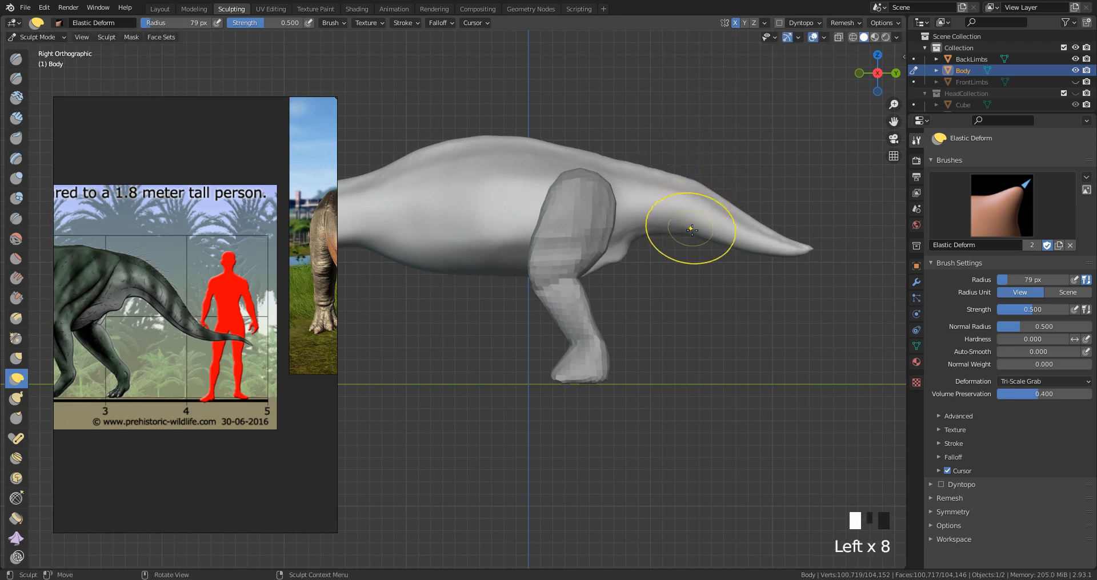
{"action": "key", "text": "f"}
{"action": "left_click", "coordinate": [716, 197]}
{"action": "left_click_drag", "start_coordinate": [726, 200], "coordinate": [732, 196]}
{"action": "left_click_drag", "start_coordinate": [727, 199], "coordinate": [737, 194]}
{"action": "key", "text": "f"}
{"action": "left_click", "coordinate": [700, 200]}
{"action": "left_click", "coordinate": [698, 204]}
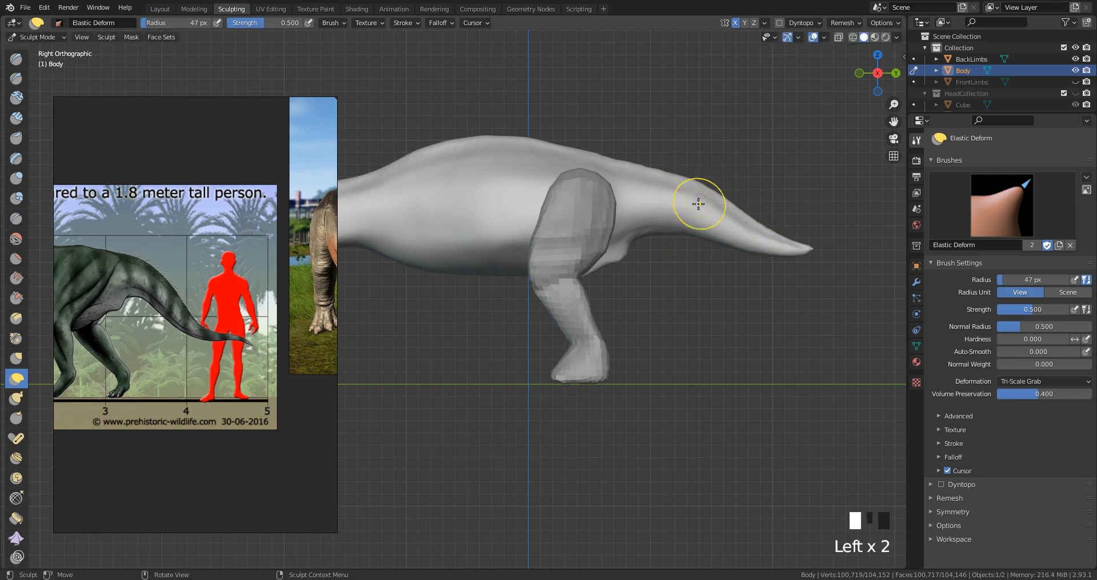
Step: Set the Elastic Deform radius to 66 px and even out the tail's upper outline behind the hips
{"action": "key", "text": "f"}
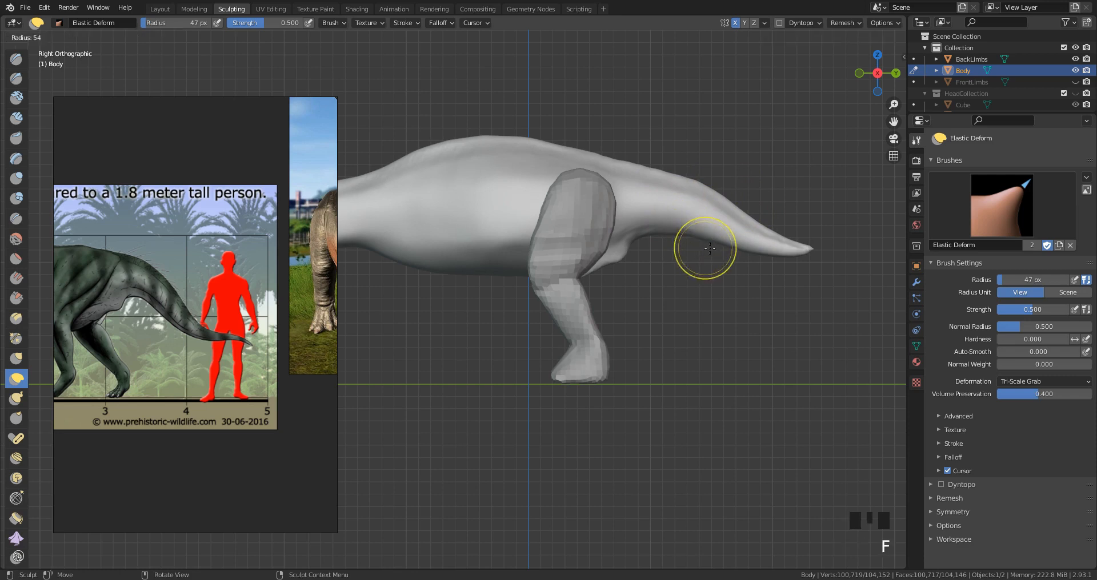
{"action": "left_click", "coordinate": [702, 241]}
{"action": "mouse_move", "coordinate": [725, 200]}
{"action": "left_mouse_down"}
{"action": "mouse_move", "coordinate": [712, 176]}
{"action": "mouse_move", "coordinate": [714, 188]}
{"action": "left_mouse_up"}
{"action": "left_click_drag", "start_coordinate": [717, 193], "coordinate": [714, 188]}
{"action": "left_click_drag", "start_coordinate": [718, 193], "coordinate": [714, 188]}
{"action": "left_click_drag", "start_coordinate": [717, 193], "coordinate": [714, 188]}
{"action": "left_click", "coordinate": [670, 189]}
{"action": "left_click", "coordinate": [670, 188]}
{"action": "left_click", "coordinate": [670, 189]}
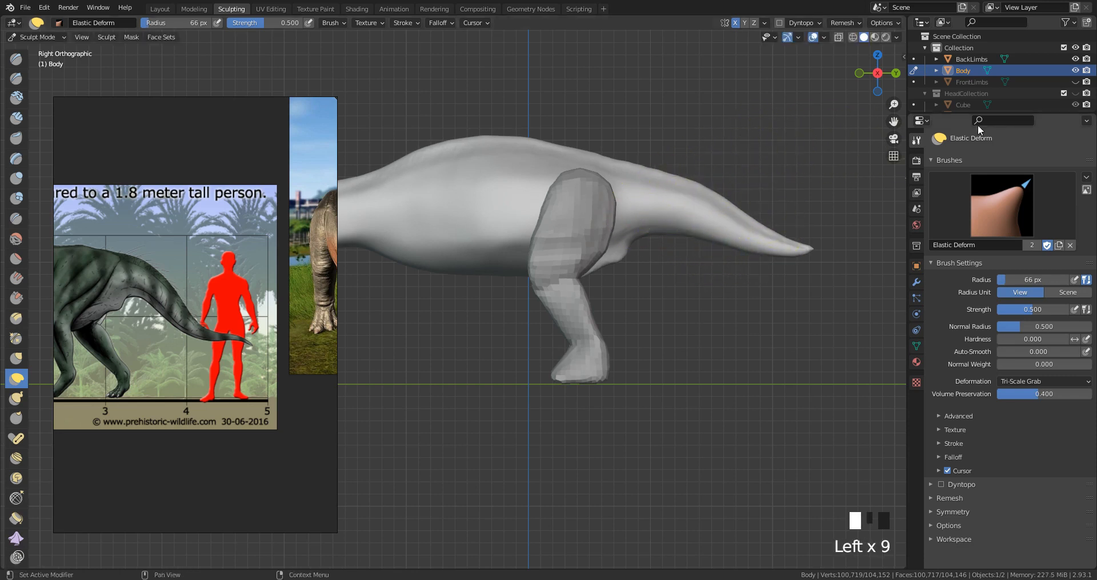
Step: Show the FrontLimbs object and raise the back outline above the hips and tail base with Elastic Deform at 83 px
{"action": "left_click", "coordinate": [1075, 82]}
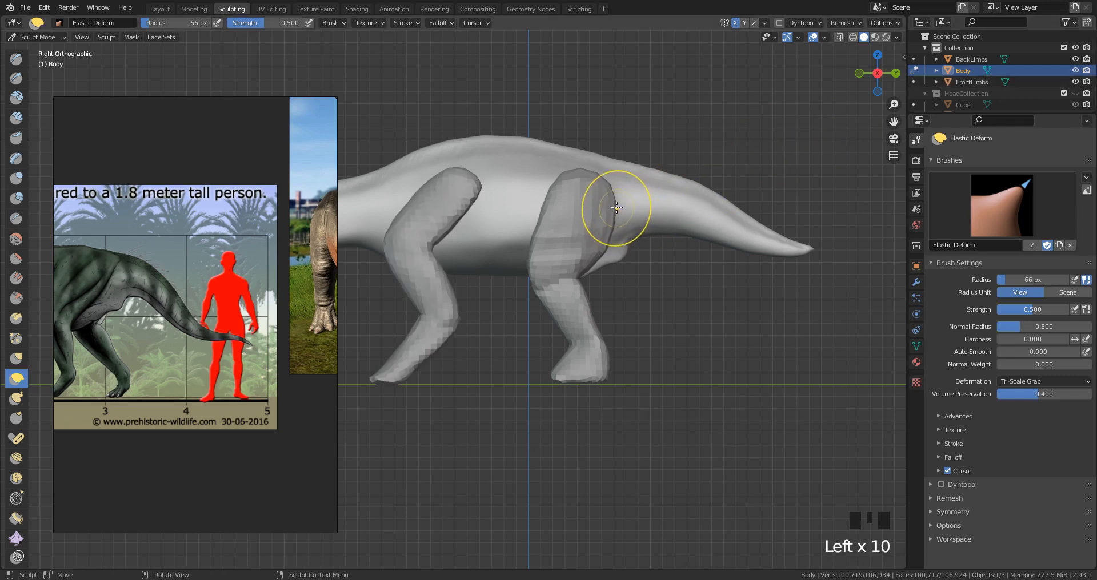
{"action": "middle_click_drag", "start_coordinate": [644, 198], "coordinate": [706, 193], "text": "shift"}
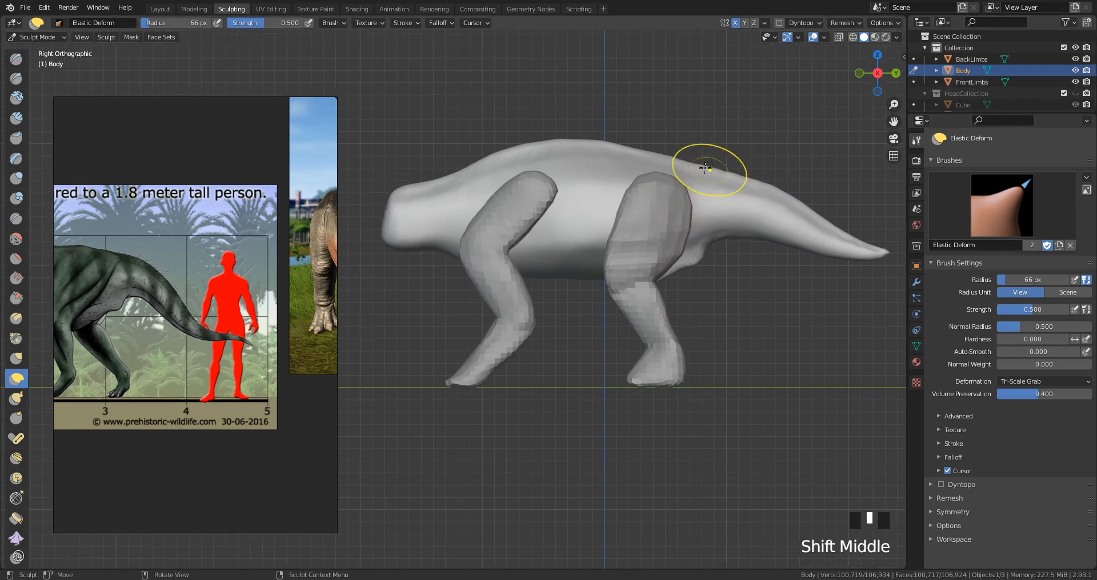
{"action": "key", "text": "f"}
{"action": "left_click", "coordinate": [760, 180]}
{"action": "left_click_drag", "start_coordinate": [730, 173], "coordinate": [726, 168]}
{"action": "left_click_drag", "start_coordinate": [708, 168], "coordinate": [706, 164]}
{"action": "left_click_drag", "start_coordinate": [694, 166], "coordinate": [690, 162]}
{"action": "left_click_drag", "start_coordinate": [743, 176], "coordinate": [741, 171]}
{"action": "left_click_drag", "start_coordinate": [721, 175], "coordinate": [741, 181]}
Step: Adjust the tail tip and the slope just ahead of it with Elastic Deform at 83 px
{"action": "left_click_drag", "start_coordinate": [861, 247], "coordinate": [860, 244]}
{"action": "left_click_drag", "start_coordinate": [865, 248], "coordinate": [863, 245]}
{"action": "left_click_drag", "start_coordinate": [862, 247], "coordinate": [859, 243]}
{"action": "left_click_drag", "start_coordinate": [831, 224], "coordinate": [827, 226]}
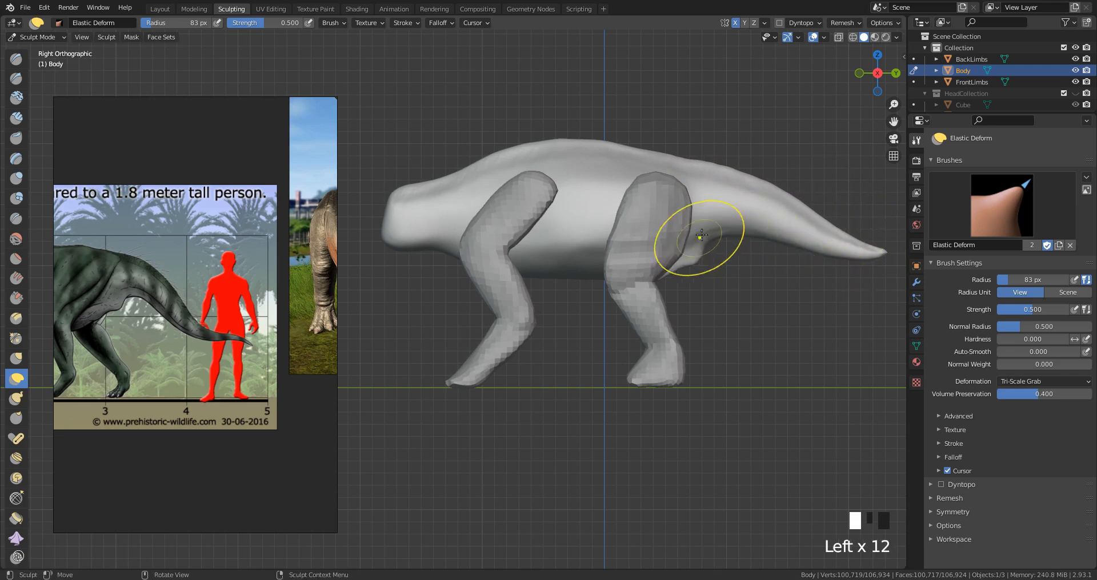
Step: Show the HeadCollection and examine the proportions of the complete dinosaur from the side and at an angle
{"action": "left_click", "coordinate": [1075, 94]}
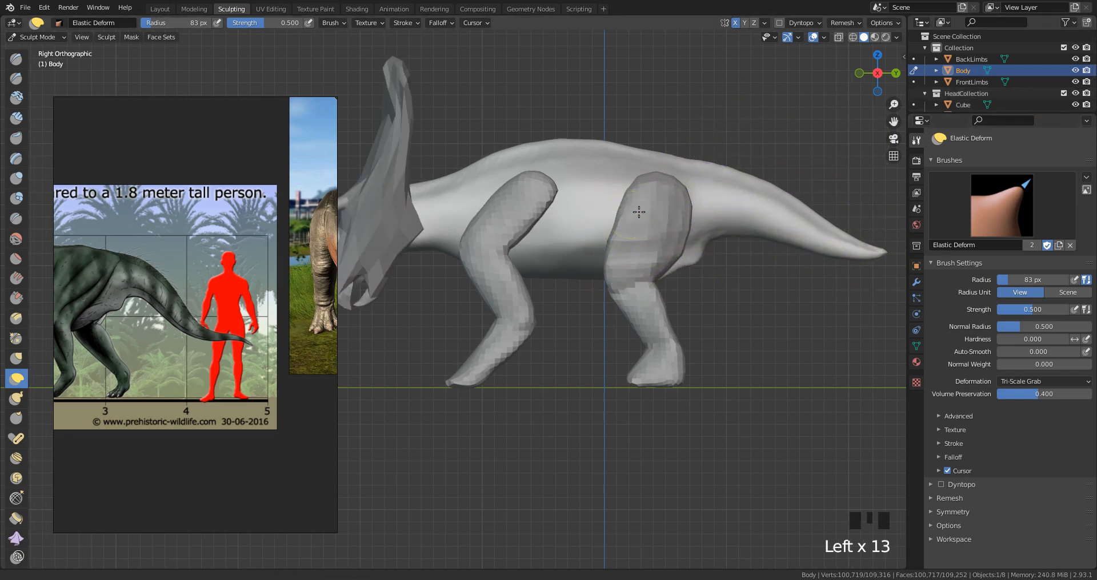
{"action": "middle_click_drag", "start_coordinate": [635, 213], "coordinate": [708, 240], "text": "shift"}
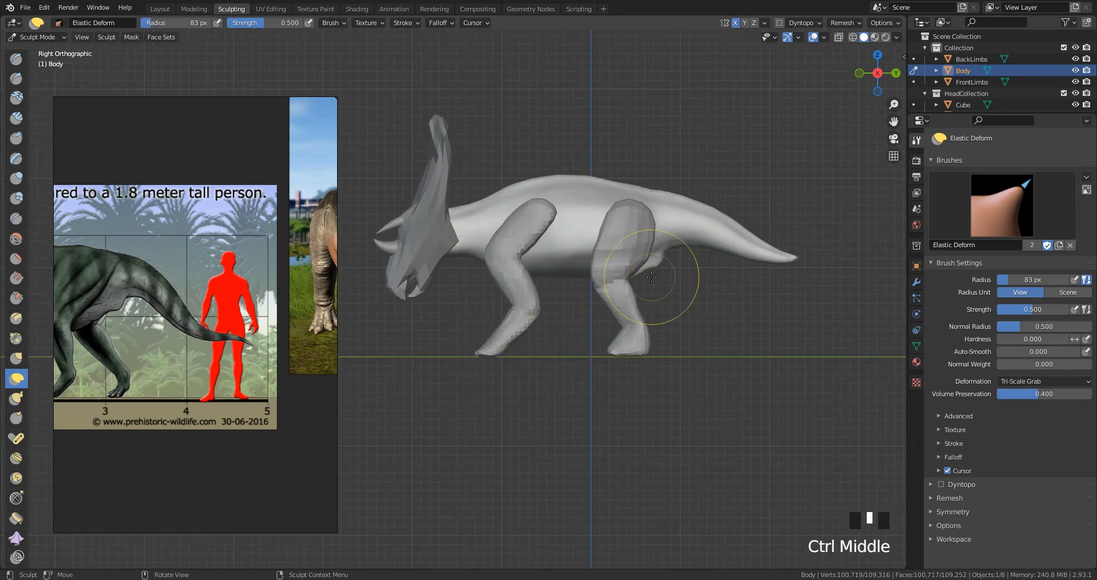
{"action": "mouse_move", "coordinate": [683, 235]}
{"action": "middle_mouse_down"}
{"action": "mouse_move", "coordinate": [735, 253]}
{"action": "mouse_move", "coordinate": [710, 221]}
{"action": "middle_mouse_up"}
{"action": "middle_click_drag", "start_coordinate": [526, 245], "coordinate": [645, 302], "text": "shift"}
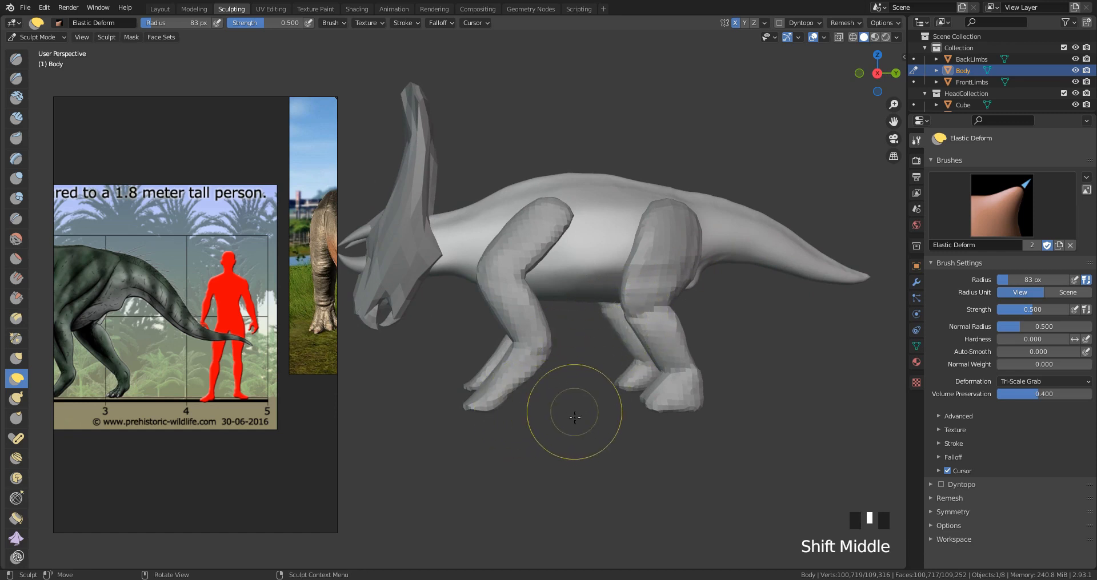
{"action": "middle_click_drag", "start_coordinate": [661, 289], "coordinate": [538, 274], "text": "shift"}
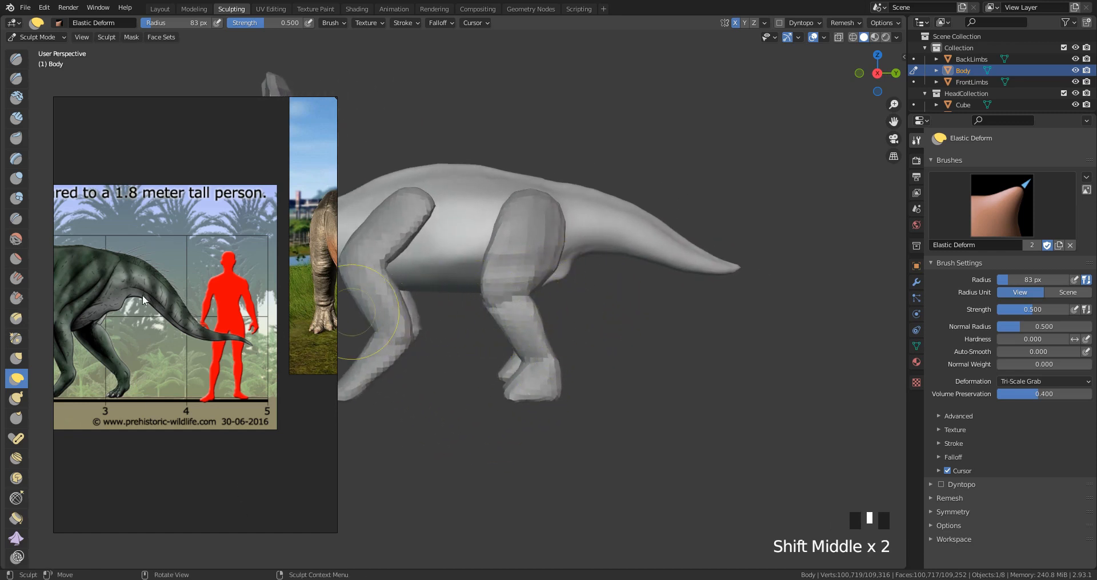
Step: Examine the tail, hips and hind legs in the dinosaur reference images
{"action": "scroll", "coordinate": [183, 256], "scroll_direction": "down", "scroll_amount": 5}
{"action": "middle_click_drag", "start_coordinate": [182, 229], "coordinate": [176, 341]}
{"action": "middle_click_drag", "start_coordinate": [216, 234], "coordinate": [90, 228]}
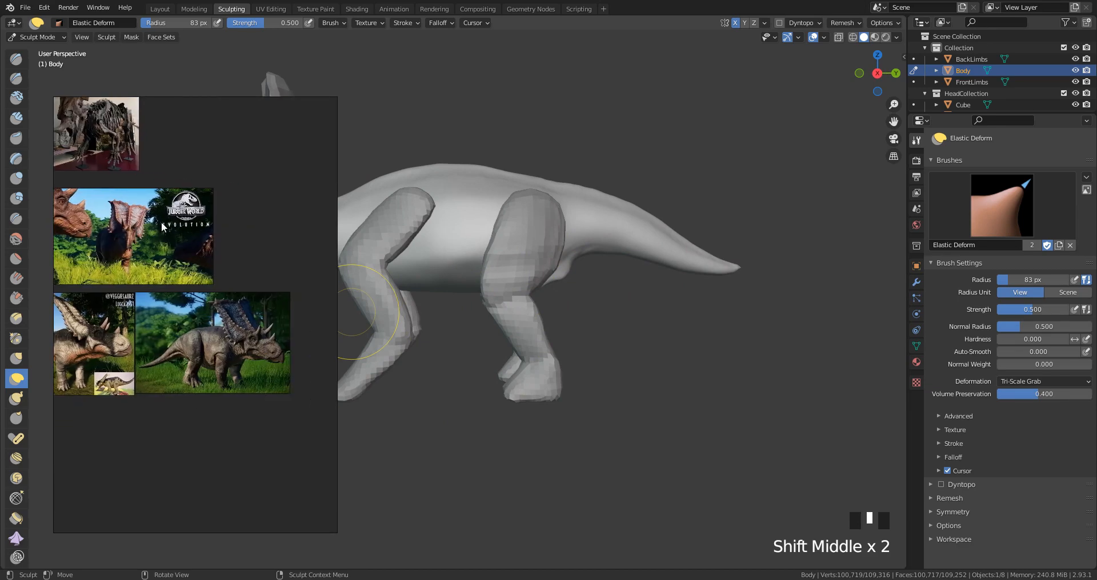
{"action": "scroll", "coordinate": [163, 352], "scroll_direction": "up", "scroll_amount": 6}
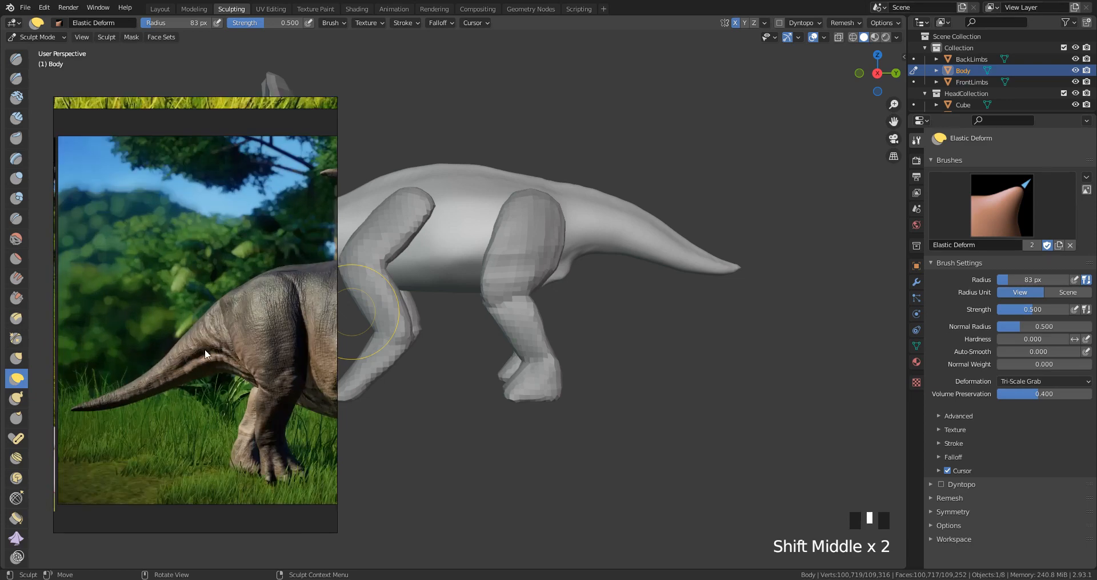
{"action": "scroll", "coordinate": [204, 349], "scroll_direction": "down", "scroll_amount": 6}
{"action": "middle_click_drag", "start_coordinate": [114, 244], "coordinate": [269, 241]}
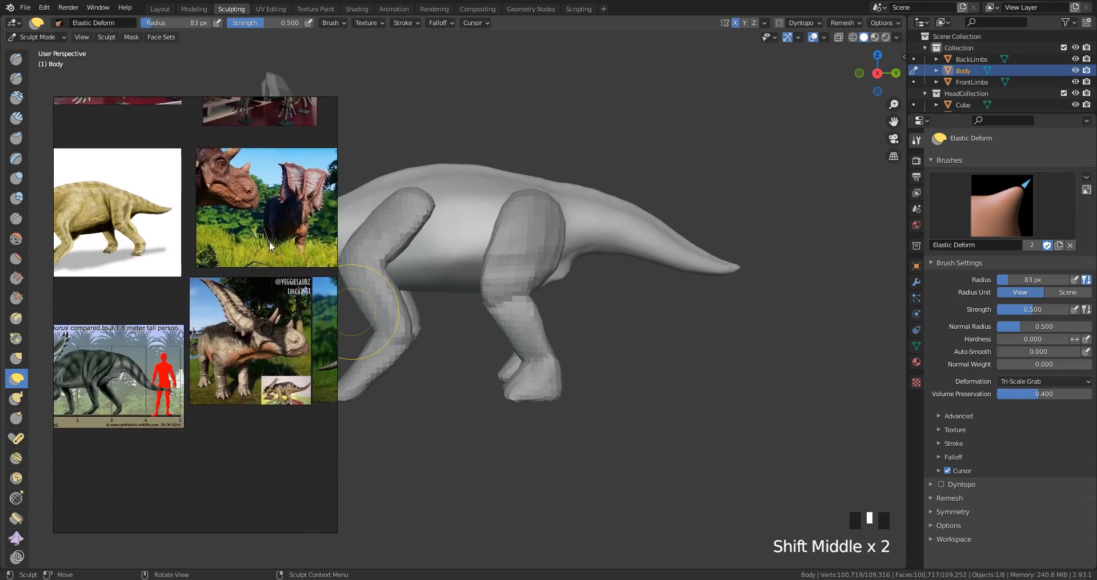
{"action": "scroll", "coordinate": [176, 239], "scroll_direction": "down", "scroll_amount": 2}
{"action": "middle_click_drag", "start_coordinate": [145, 237], "coordinate": [215, 245]}
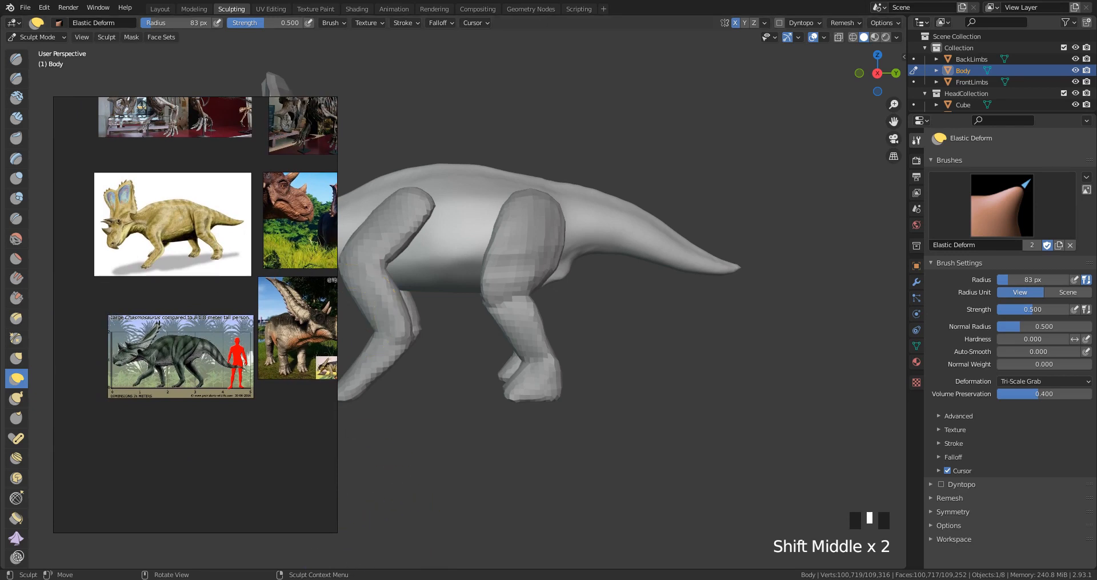
Step: Hide the BackLimbs, FrontLimbs and HeadCollection to isolate the body
{"action": "left_click", "coordinate": [1075, 59]}
{"action": "left_click", "coordinate": [1075, 82]}
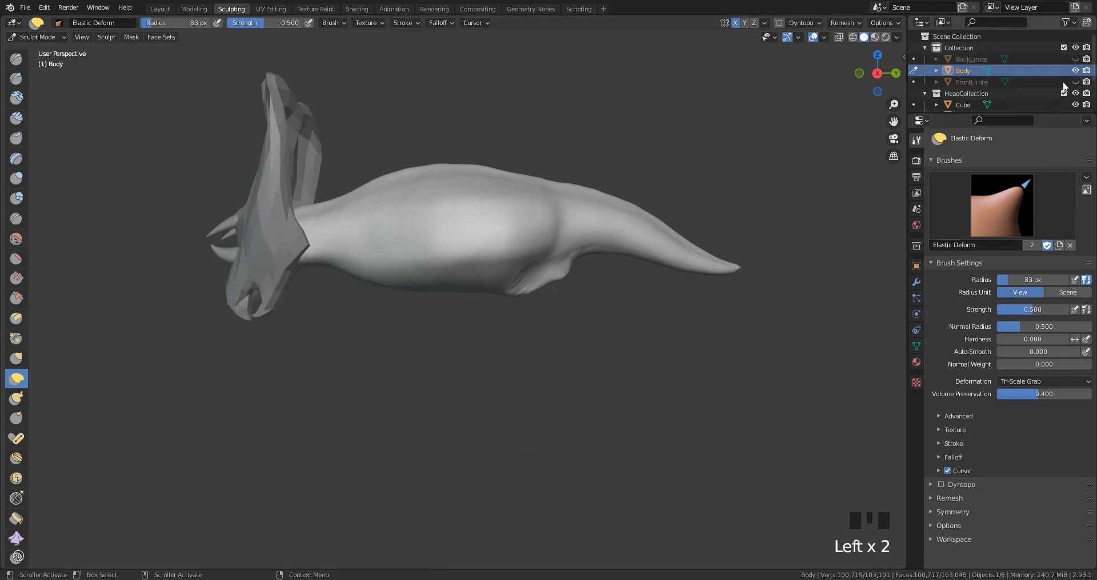
{"action": "left_click", "coordinate": [1075, 93]}
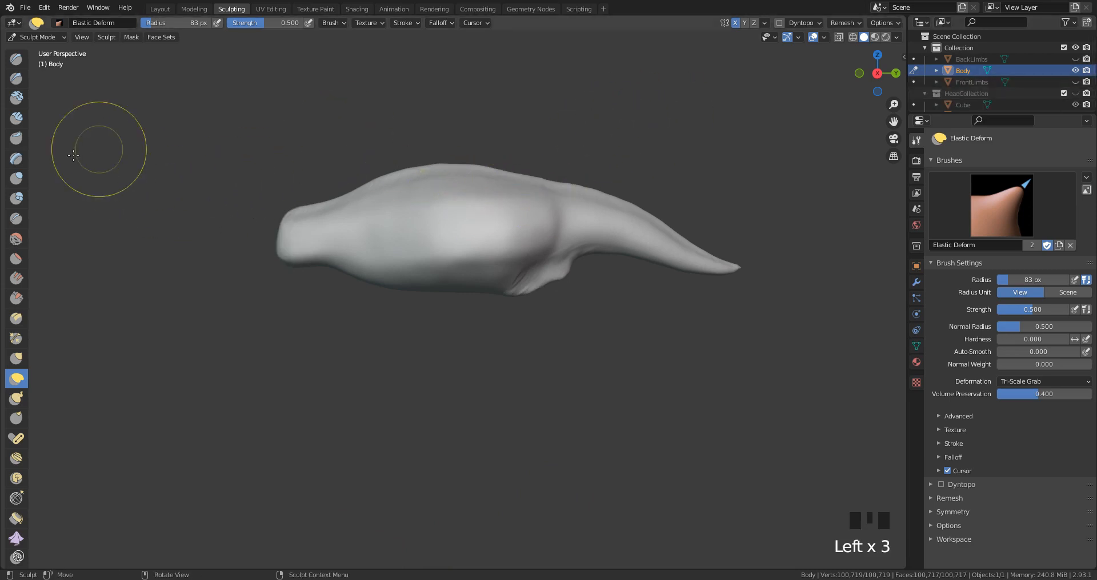
Step: Carve a crease where the pelvic bulge meets the tail with inverted Clay Strips strokes at a 21 px radius
{"action": "left_click", "coordinate": [17, 117]}
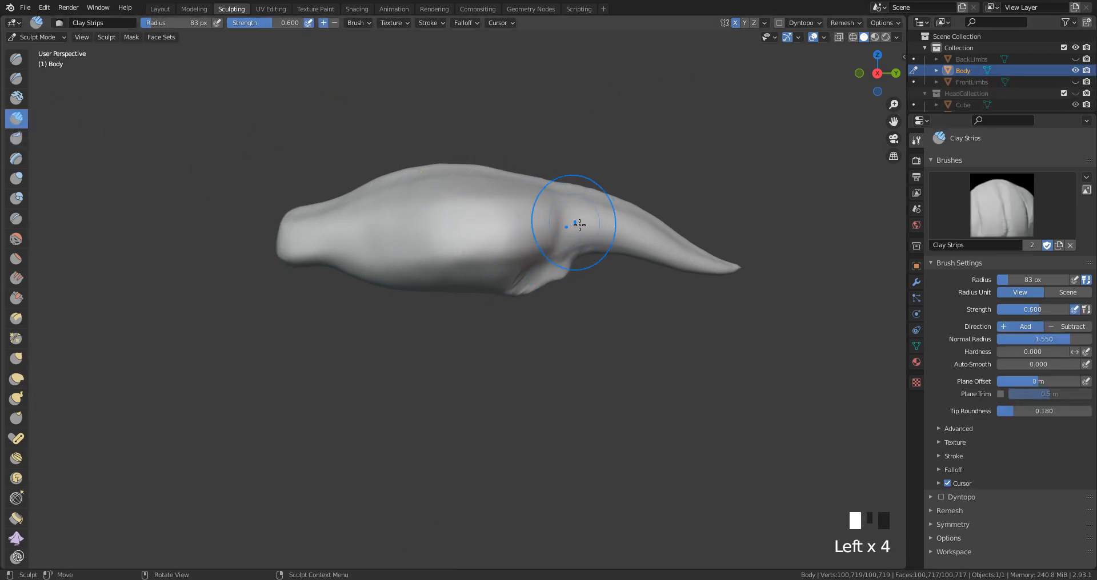
{"action": "key", "text": "f"}
{"action": "left_click", "coordinate": [562, 214]}
{"action": "mouse_move", "coordinate": [604, 208]}
{"action": "middle_mouse_down", "text": "shift"}
{"action": "mouse_move", "coordinate": [500, 167]}
{"action": "mouse_move", "coordinate": [491, 183]}
{"action": "mouse_move", "coordinate": [479, 117]}
{"action": "mouse_move", "coordinate": [482, 215]}
{"action": "mouse_move", "coordinate": [443, 225]}
{"action": "mouse_move", "coordinate": [420, 189]}
{"action": "mouse_move", "coordinate": [441, 204]}
{"action": "middle_mouse_up", "text": "shift"}
{"action": "key", "text": "f"}
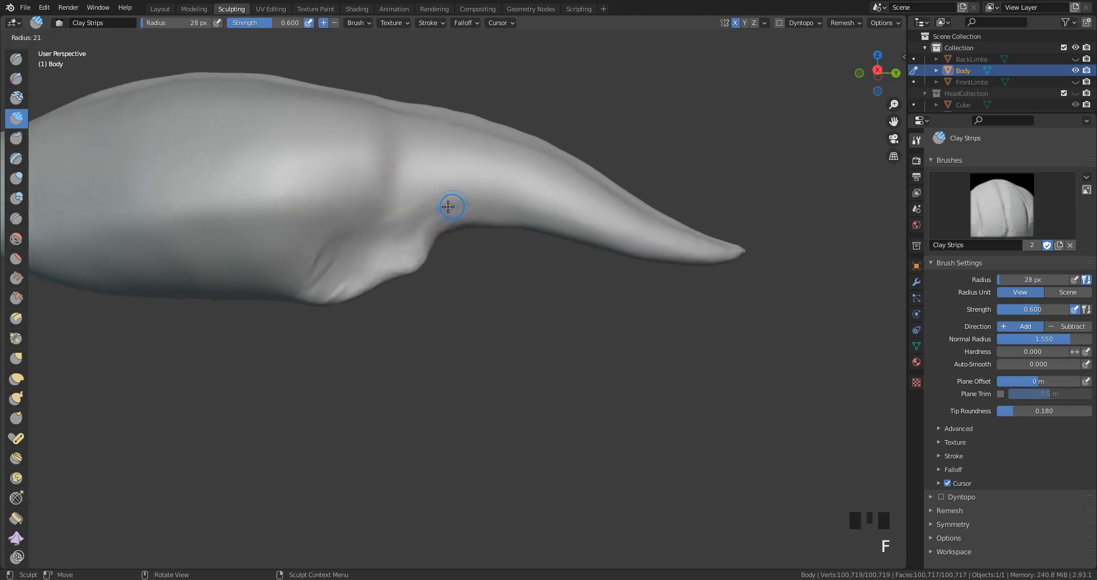
{"action": "left_click", "coordinate": [448, 206]}
{"action": "left_click_drag", "start_coordinate": [443, 211], "coordinate": [464, 209], "text": "ctrl"}
{"action": "left_click_drag", "start_coordinate": [464, 209], "coordinate": [440, 214], "text": "ctrl"}
{"action": "left_click_drag", "start_coordinate": [457, 210], "coordinate": [435, 215], "text": "ctrl"}
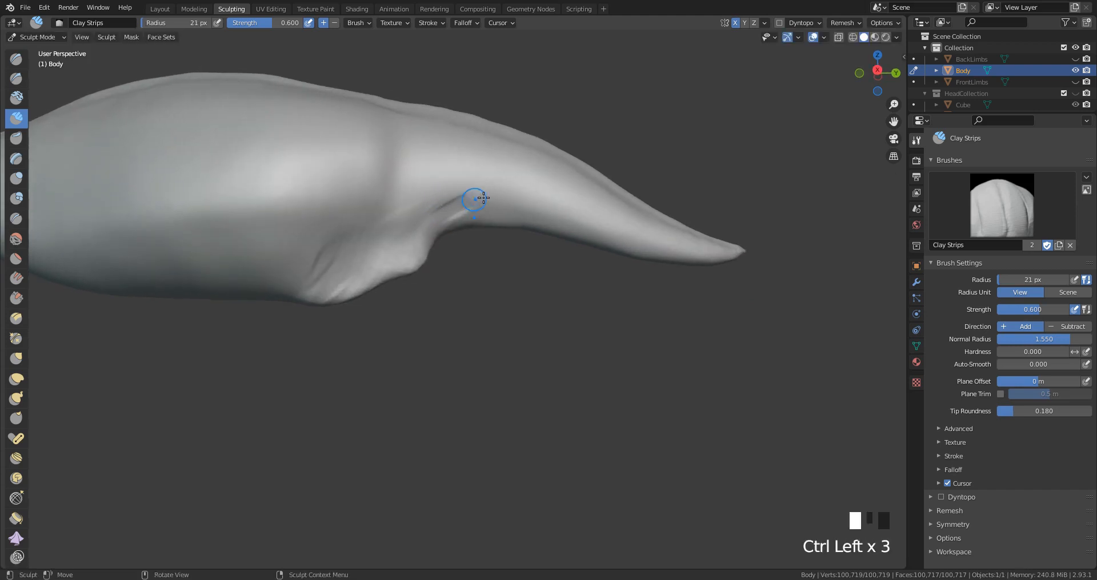
Step: Set the Clay Strips radius to 30 px and carve the crease further along the lower side of the tail
{"action": "mouse_move", "coordinate": [465, 208]}
{"action": "middle_mouse_down", "text": "shift"}
{"action": "mouse_move", "coordinate": [320, 263]}
{"action": "mouse_move", "coordinate": [439, 197]}
{"action": "mouse_move", "coordinate": [381, 201]}
{"action": "middle_mouse_up", "text": "shift"}
{"action": "key", "text": "f"}
{"action": "left_click", "coordinate": [388, 191], "text": "ctrl"}
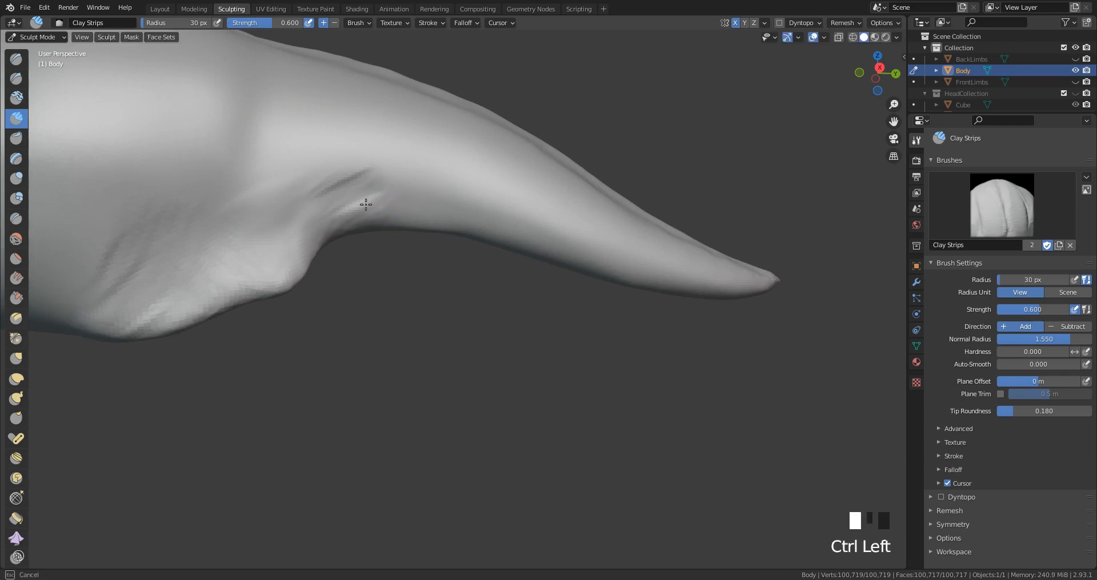
{"action": "left_click_drag", "start_coordinate": [364, 203], "coordinate": [381, 197], "text": "ctrl"}
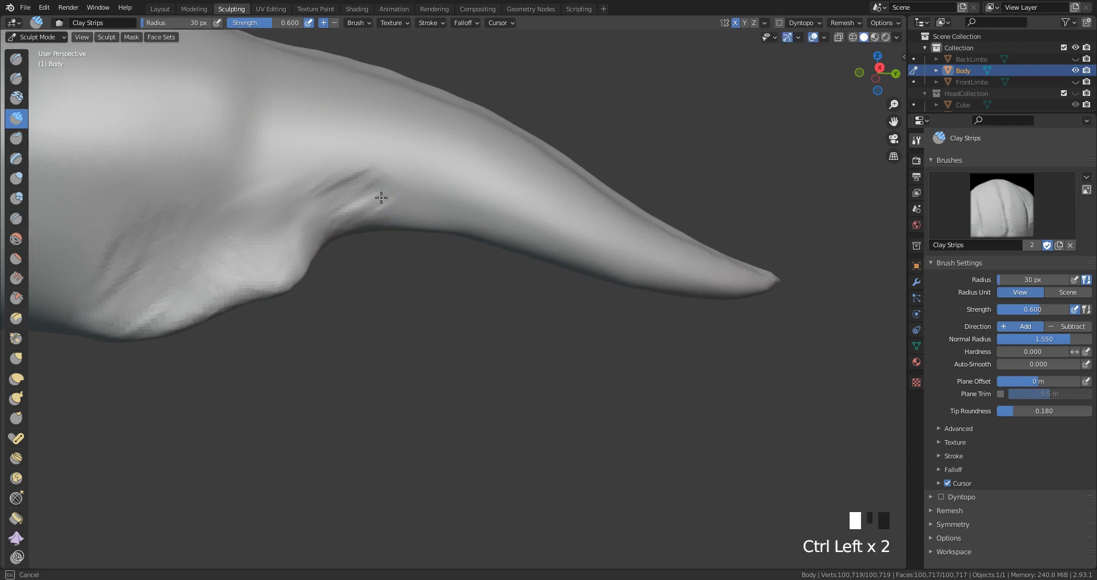
{"action": "left_click_drag", "start_coordinate": [463, 204], "coordinate": [473, 208], "text": "ctrl"}
{"action": "key", "text": "f"}
{"action": "left_click", "coordinate": [468, 200]}
{"action": "key", "text": "f"}
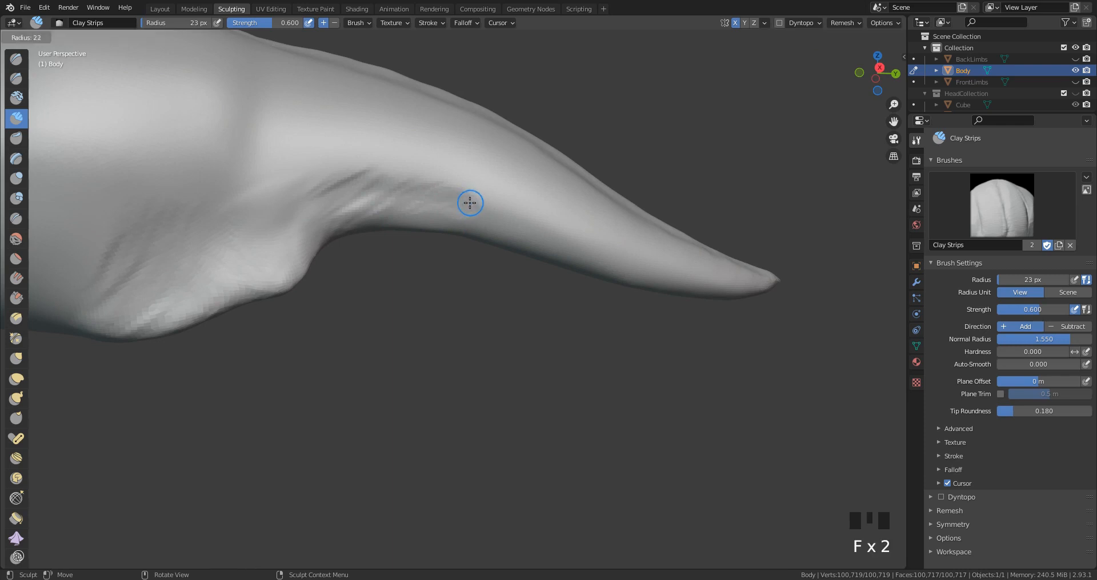
{"action": "left_click", "coordinate": [470, 204]}
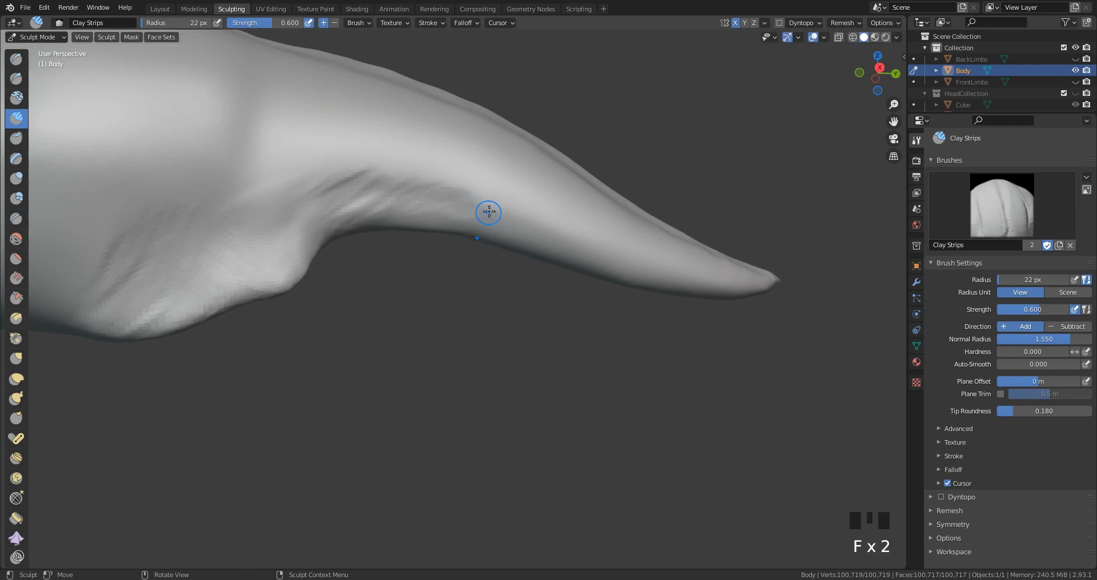
{"action": "mouse_move", "coordinate": [493, 208]}
{"action": "left_mouse_down"}
{"action": "mouse_move", "coordinate": [499, 216]}
{"action": "mouse_move", "coordinate": [526, 191]}
{"action": "left_mouse_up"}
{"action": "key", "text": "ctrl+z"}
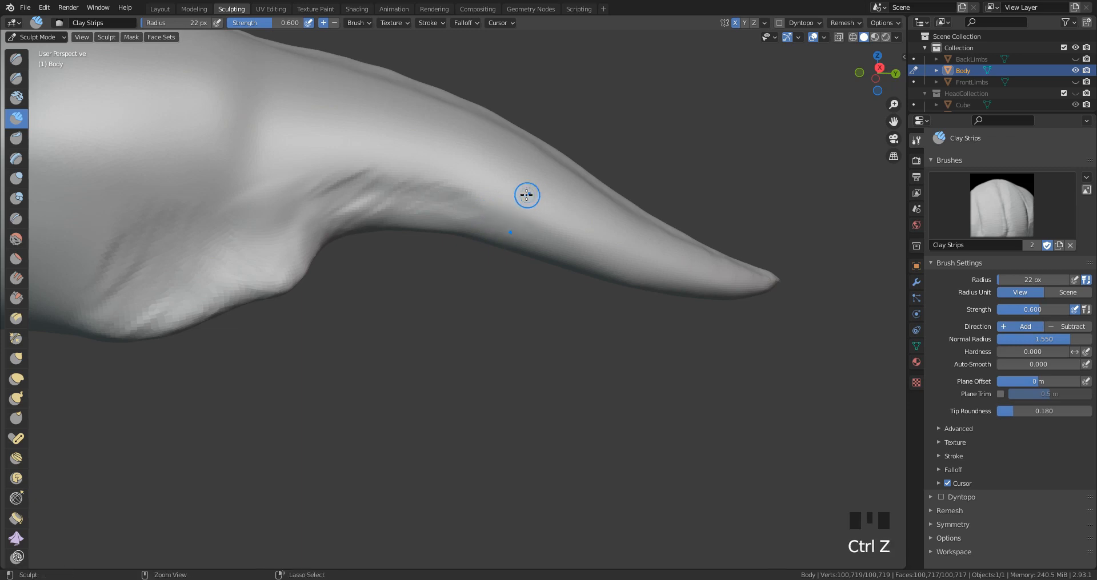
{"action": "key", "text": "f"}
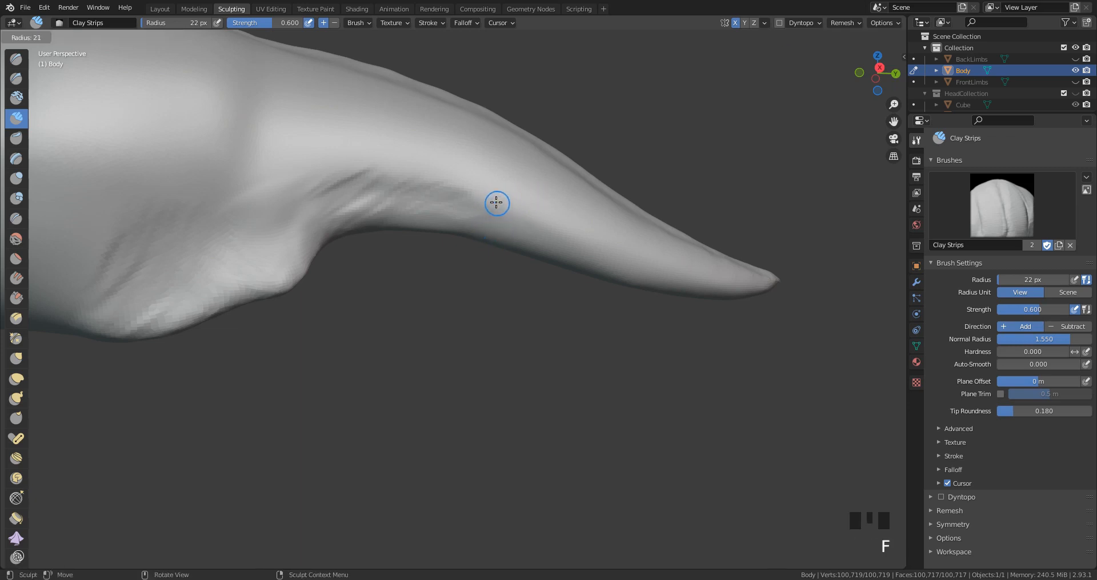
{"action": "left_click", "coordinate": [499, 203]}
{"action": "left_click_drag", "start_coordinate": [496, 204], "coordinate": [488, 228]}
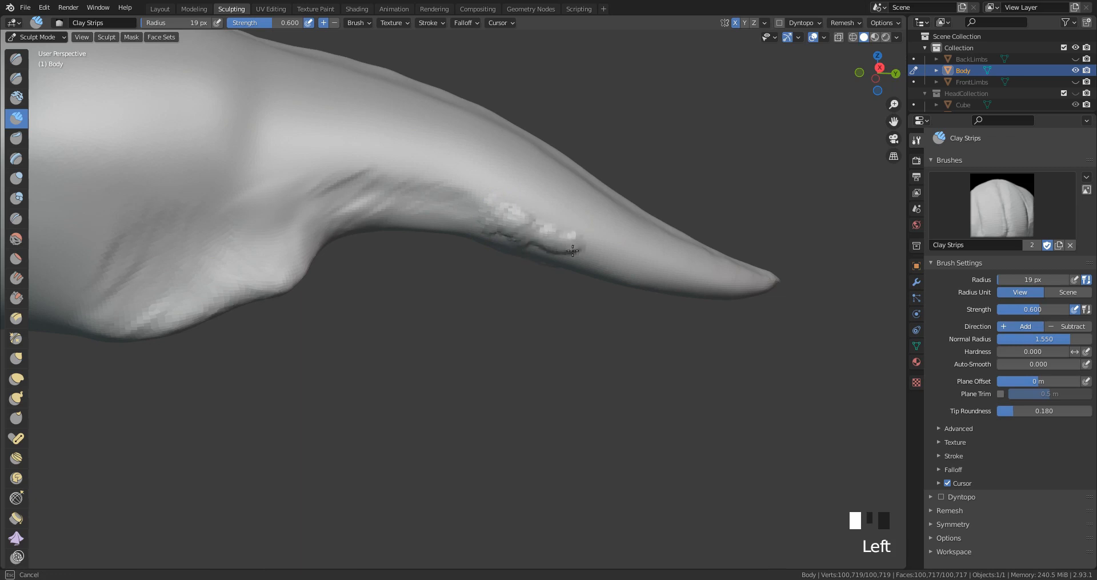
{"action": "left_click_drag", "start_coordinate": [573, 250], "coordinate": [625, 262]}
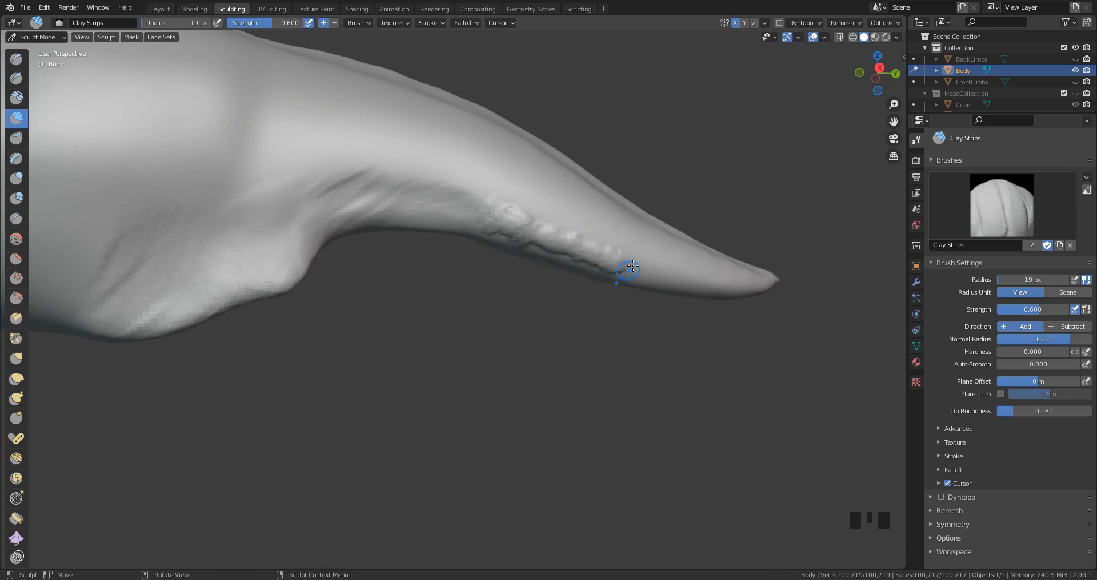
{"action": "key", "text": "ctrl+z"}
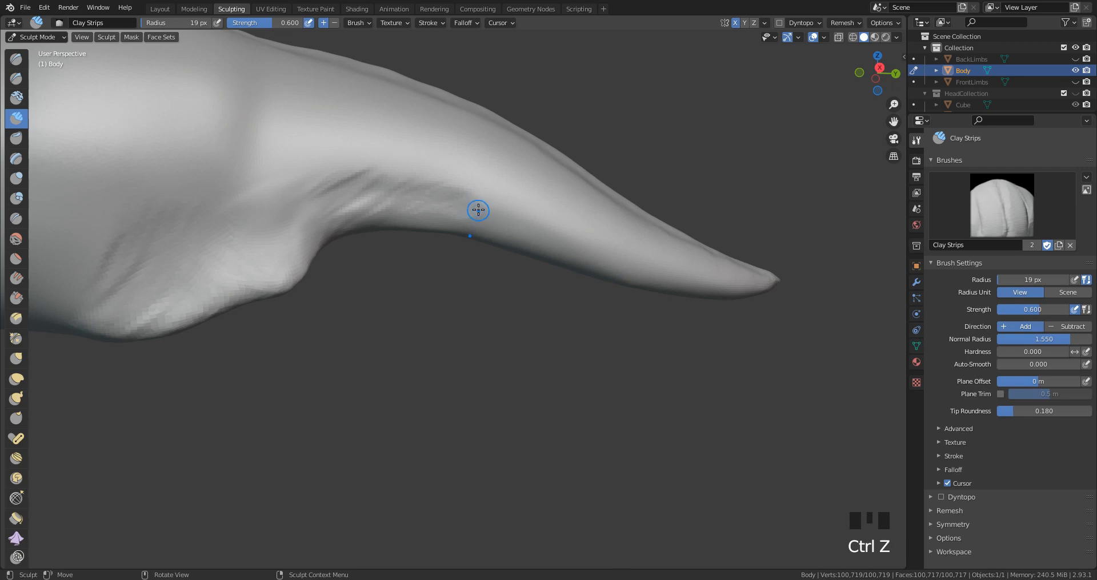
Step: Carve the crease along the lower side of the tail toward the tip with inverted Clay Strips strokes at a 23 px radius
{"action": "mouse_move", "coordinate": [485, 208]}
{"action": "left_mouse_down", "text": "ctrl"}
{"action": "mouse_move", "coordinate": [477, 212]}
{"action": "mouse_move", "coordinate": [529, 227]}
{"action": "left_mouse_up", "text": "ctrl"}
{"action": "mouse_move", "coordinate": [529, 226]}
{"action": "middle_mouse_down"}
{"action": "mouse_move", "coordinate": [497, 220]}
{"action": "mouse_move", "coordinate": [451, 242]}
{"action": "middle_mouse_up"}
{"action": "left_click_drag", "start_coordinate": [401, 216], "coordinate": [397, 214], "text": "ctrl"}
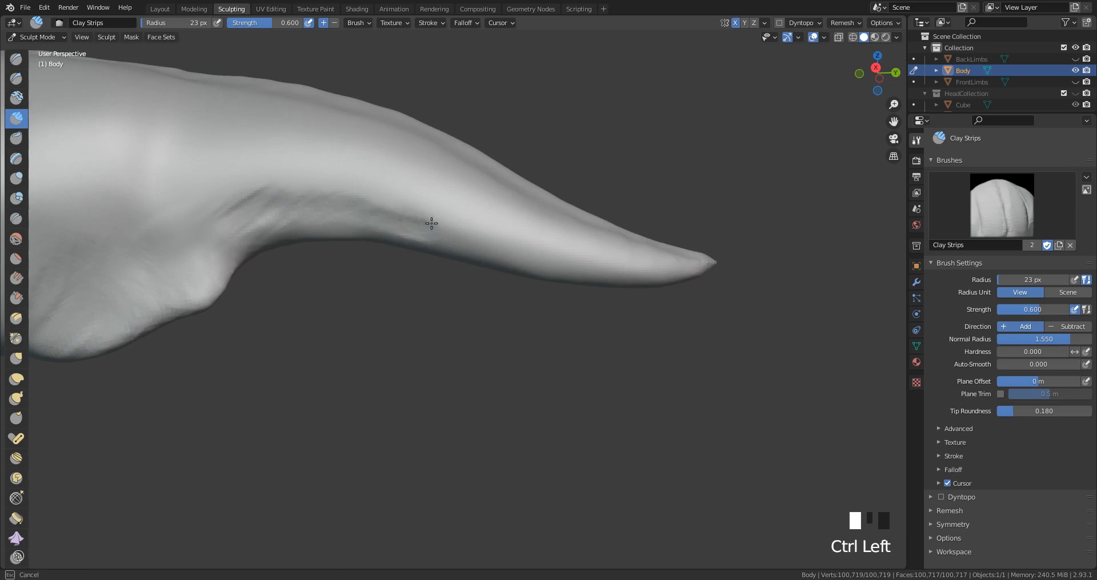
{"action": "left_click_drag", "start_coordinate": [480, 247], "coordinate": [492, 252], "text": "ctrl"}
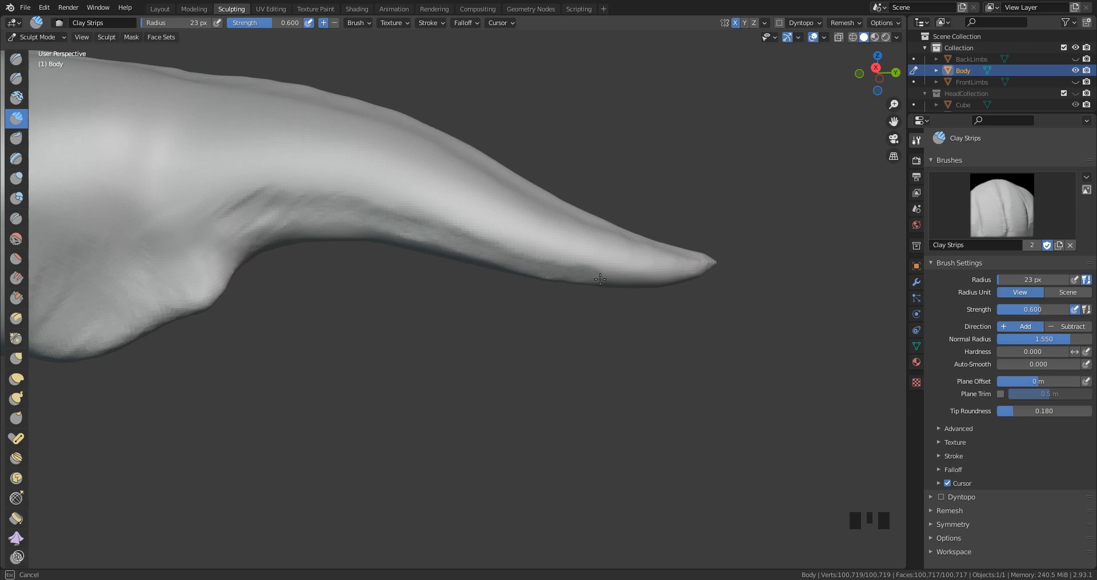
{"action": "left_click_drag", "start_coordinate": [613, 275], "coordinate": [614, 272]}
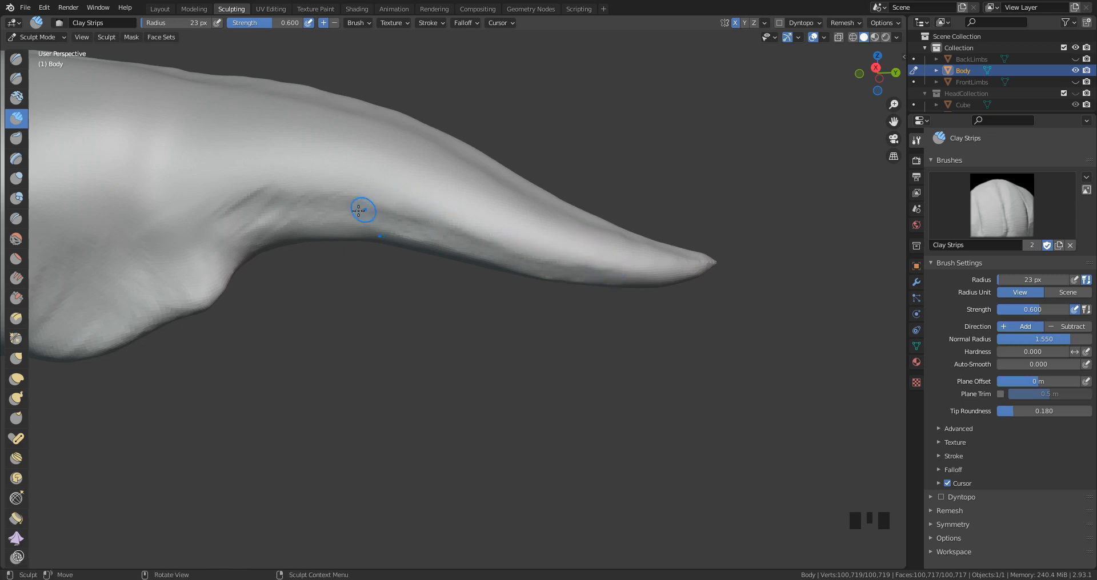
Step: Deepen the crease with inverted Clay Strips, using a 33 px radius at the tail base and 20 px farther along the underside
{"action": "key", "text": "f"}
{"action": "left_click", "coordinate": [255, 215]}
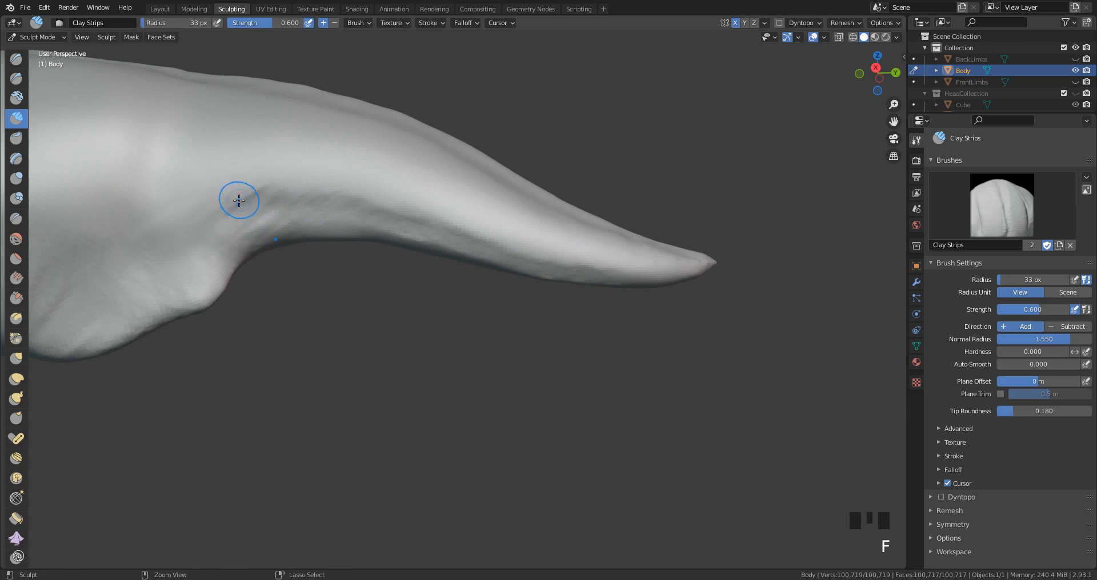
{"action": "mouse_move", "coordinate": [239, 200]}
{"action": "left_mouse_down", "text": "ctrl"}
{"action": "mouse_move", "coordinate": [285, 203]}
{"action": "mouse_move", "coordinate": [269, 219]}
{"action": "left_mouse_up", "text": "ctrl"}
{"action": "key", "text": "f"}
{"action": "left_click", "coordinate": [282, 200]}
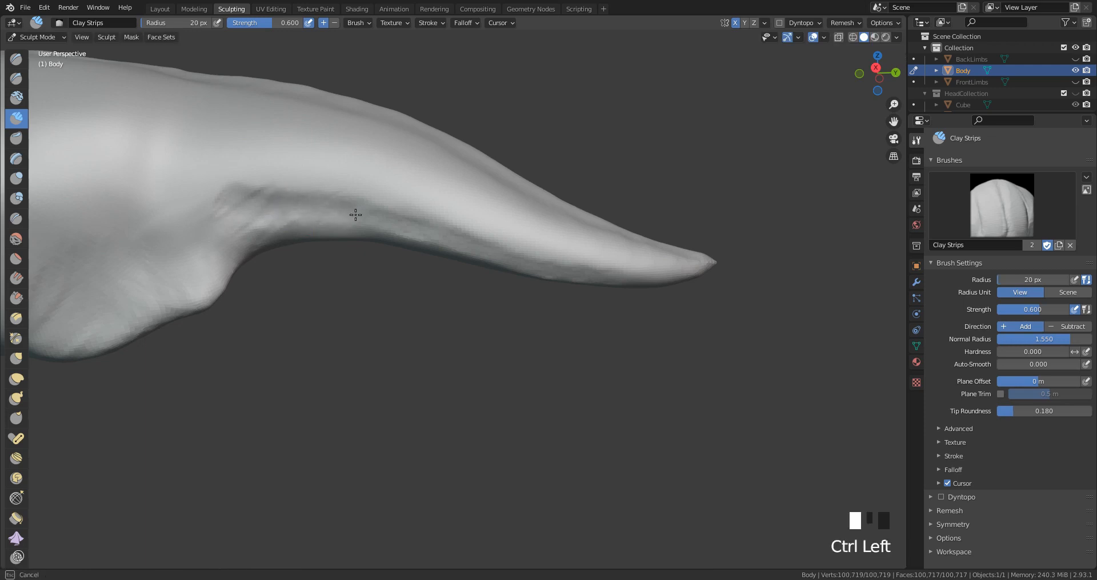
{"action": "left_click_drag", "start_coordinate": [356, 215], "coordinate": [366, 220], "text": "ctrl"}
Step: Build up vertical muscle strips across the side of the tail base with Clay Strips at 39 px and 36 px radius
{"action": "mouse_move", "coordinate": [388, 219]}
{"action": "middle_mouse_down"}
{"action": "mouse_move", "coordinate": [421, 242]}
{"action": "mouse_move", "coordinate": [365, 232]}
{"action": "mouse_move", "coordinate": [373, 224]}
{"action": "mouse_move", "coordinate": [346, 237]}
{"action": "middle_mouse_up"}
{"action": "key", "text": "f"}
{"action": "left_click", "coordinate": [382, 224]}
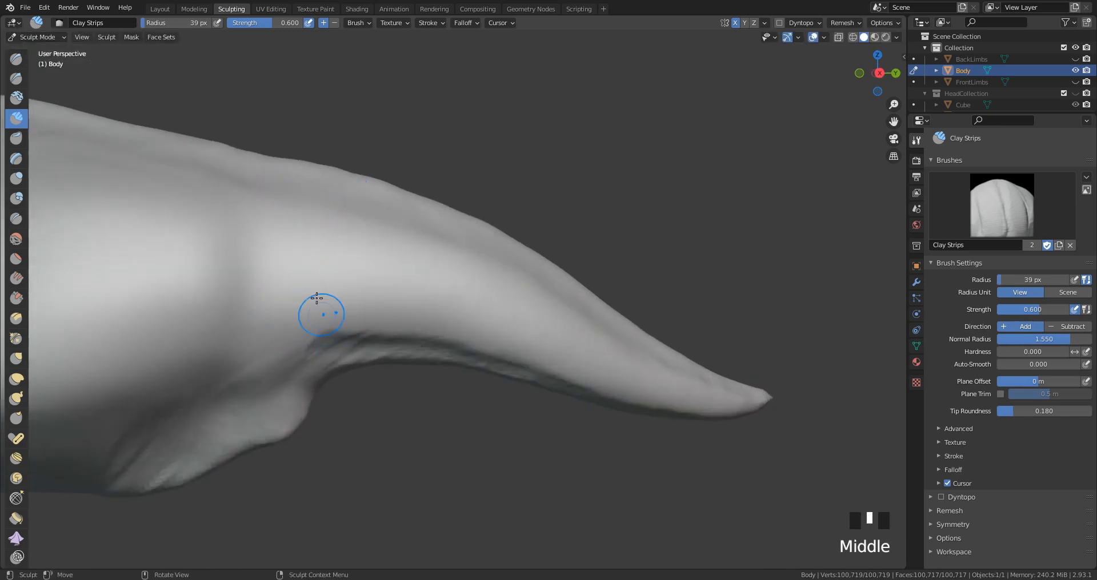
{"action": "left_click_drag", "start_coordinate": [262, 188], "coordinate": [262, 315]}
{"action": "middle_click_drag", "start_coordinate": [306, 228], "coordinate": [318, 262], "text": "ctrl"}
{"action": "key", "text": "f"}
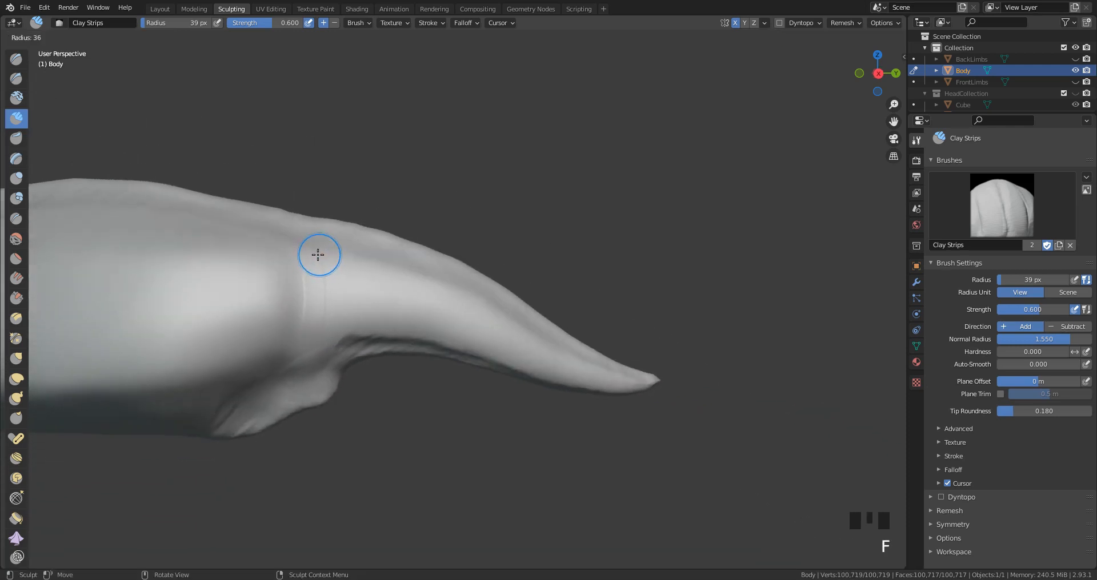
{"action": "left_click", "coordinate": [317, 255]}
{"action": "mouse_move", "coordinate": [317, 255]}
{"action": "left_mouse_down"}
{"action": "mouse_move", "coordinate": [309, 308]}
{"action": "mouse_move", "coordinate": [306, 297]}
{"action": "mouse_move", "coordinate": [334, 313]}
{"action": "mouse_move", "coordinate": [308, 315]}
{"action": "left_mouse_up"}
{"action": "mouse_move", "coordinate": [322, 257]}
{"action": "left_mouse_down"}
{"action": "mouse_move", "coordinate": [319, 326]}
{"action": "mouse_move", "coordinate": [321, 303]}
{"action": "mouse_move", "coordinate": [327, 311]}
{"action": "left_mouse_up"}
{"action": "left_click_drag", "start_coordinate": [348, 257], "coordinate": [346, 309]}
{"action": "left_click_drag", "start_coordinate": [360, 259], "coordinate": [343, 325]}
{"action": "middle_click_drag", "start_coordinate": [361, 263], "coordinate": [356, 247]}
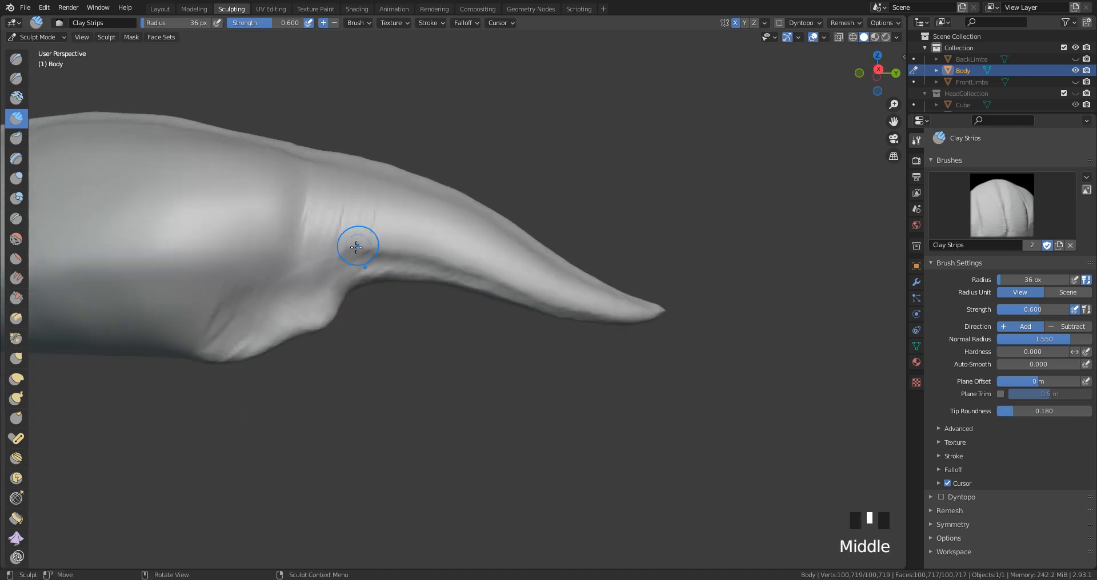
{"action": "left_click_drag", "start_coordinate": [337, 209], "coordinate": [341, 246]}
{"action": "left_click_drag", "start_coordinate": [353, 203], "coordinate": [351, 249]}
Step: Set the Clay Strips radius to 31 px and continue the vertical strips from the tail base toward the middle of the tail
{"action": "key", "text": "f"}
{"action": "left_click", "coordinate": [371, 212]}
{"action": "middle_click_drag", "start_coordinate": [369, 206], "coordinate": [380, 215]}
{"action": "left_click_drag", "start_coordinate": [387, 213], "coordinate": [388, 249]}
{"action": "left_click_drag", "start_coordinate": [389, 227], "coordinate": [388, 264]}
{"action": "left_click_drag", "start_coordinate": [398, 244], "coordinate": [391, 275]}
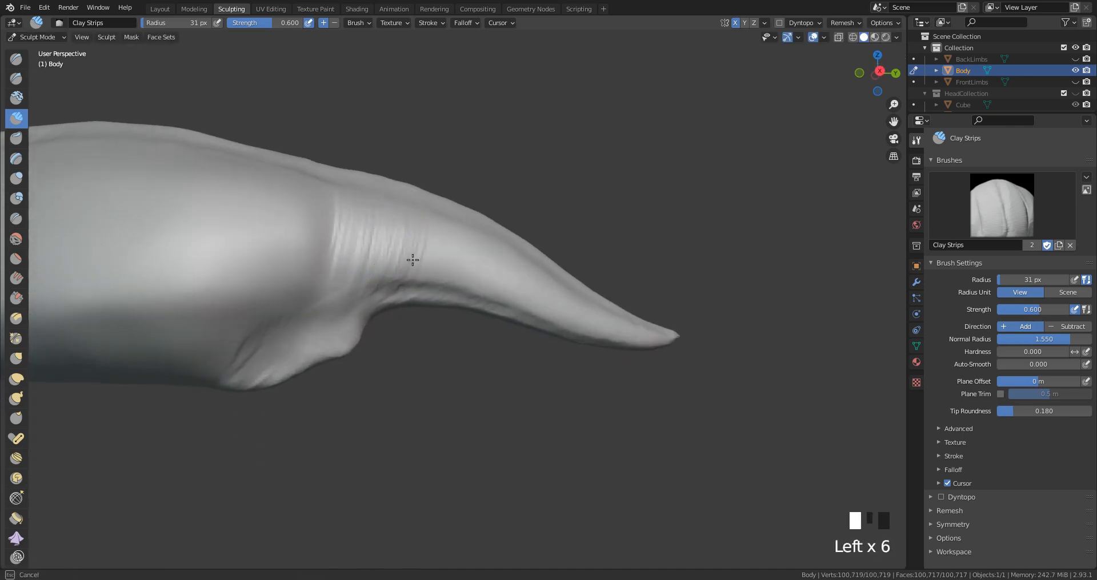
{"action": "left_click_drag", "start_coordinate": [421, 236], "coordinate": [417, 249]}
{"action": "mouse_move", "coordinate": [423, 240]}
{"action": "middle_mouse_down"}
{"action": "mouse_move", "coordinate": [429, 223]}
{"action": "mouse_move", "coordinate": [419, 229]}
{"action": "middle_mouse_up"}
{"action": "left_click_drag", "start_coordinate": [419, 213], "coordinate": [406, 283]}
{"action": "left_click_drag", "start_coordinate": [428, 240], "coordinate": [417, 277]}
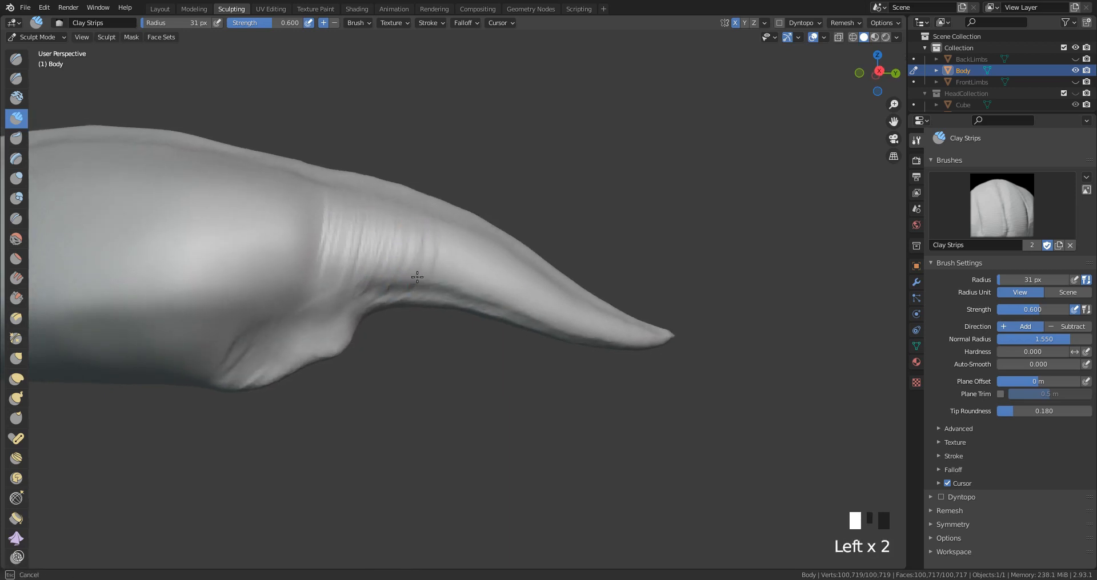
{"action": "left_click_drag", "start_coordinate": [439, 217], "coordinate": [444, 220]}
{"action": "middle_click_drag", "start_coordinate": [443, 221], "coordinate": [479, 160]}
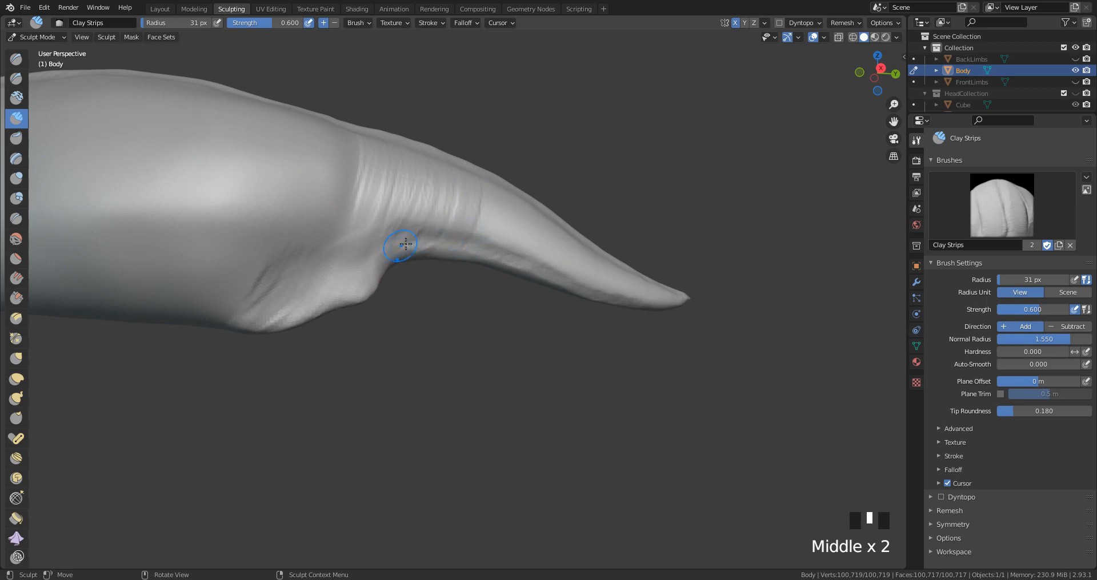
Step: Add further Clay Strips strokes down the side of the mid-tail, from the upper edge toward the lower crease
{"action": "middle_click_drag", "start_coordinate": [405, 245], "coordinate": [367, 225]}
{"action": "mouse_move", "coordinate": [433, 191]}
{"action": "middle_mouse_down"}
{"action": "mouse_move", "coordinate": [397, 220]}
{"action": "mouse_move", "coordinate": [428, 174]}
{"action": "middle_mouse_up"}
{"action": "left_click", "coordinate": [397, 226]}
{"action": "left_click", "coordinate": [399, 265]}
{"action": "left_click", "coordinate": [400, 265]}
{"action": "left_click", "coordinate": [417, 228]}
{"action": "left_click", "coordinate": [416, 228]}
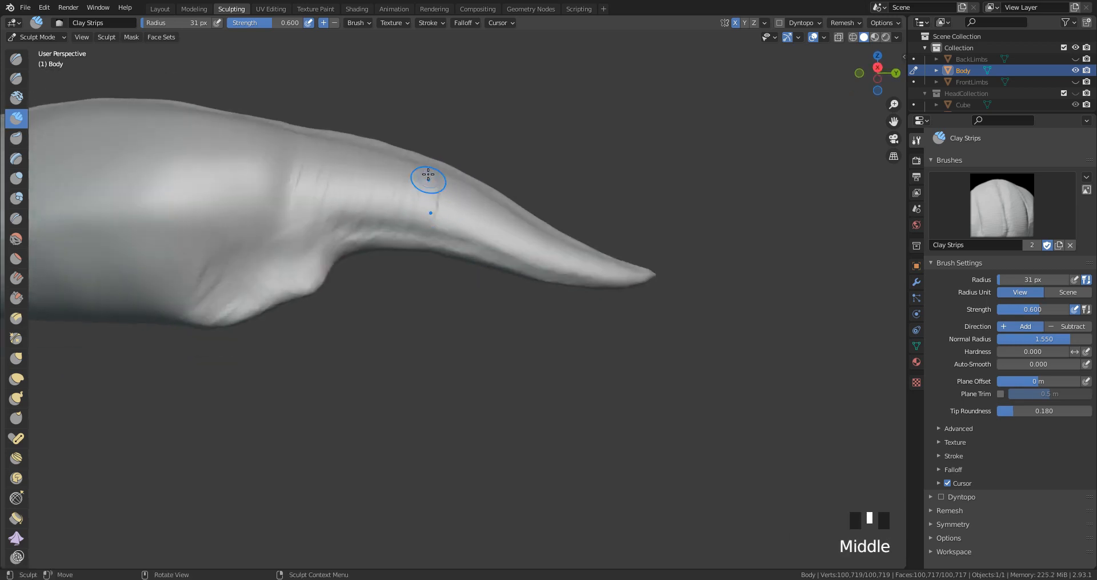
{"action": "left_click_drag", "start_coordinate": [428, 174], "coordinate": [431, 240]}
{"action": "left_click", "coordinate": [425, 176]}
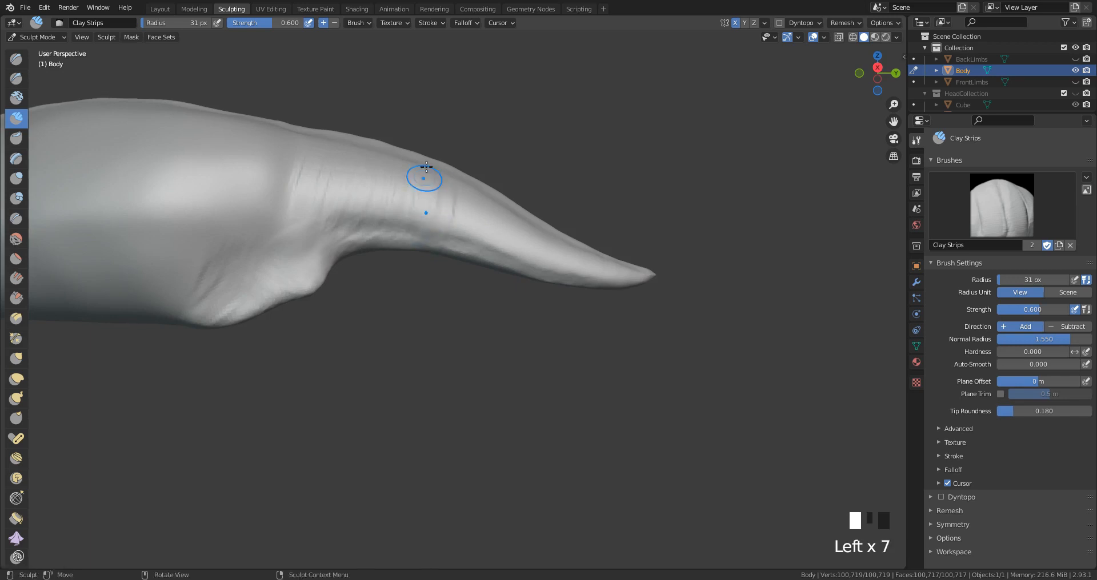
Step: Fill the side of the tail with short Clay Strips strokes, working from the mid-tail back to the tail base
{"action": "left_click", "coordinate": [416, 177]}
{"action": "left_click", "coordinate": [412, 179]}
{"action": "left_click", "coordinate": [403, 182]}
{"action": "left_click", "coordinate": [393, 186]}
{"action": "left_click", "coordinate": [381, 220]}
{"action": "left_click", "coordinate": [377, 226]}
{"action": "left_click", "coordinate": [374, 217]}
{"action": "left_click", "coordinate": [372, 210]}
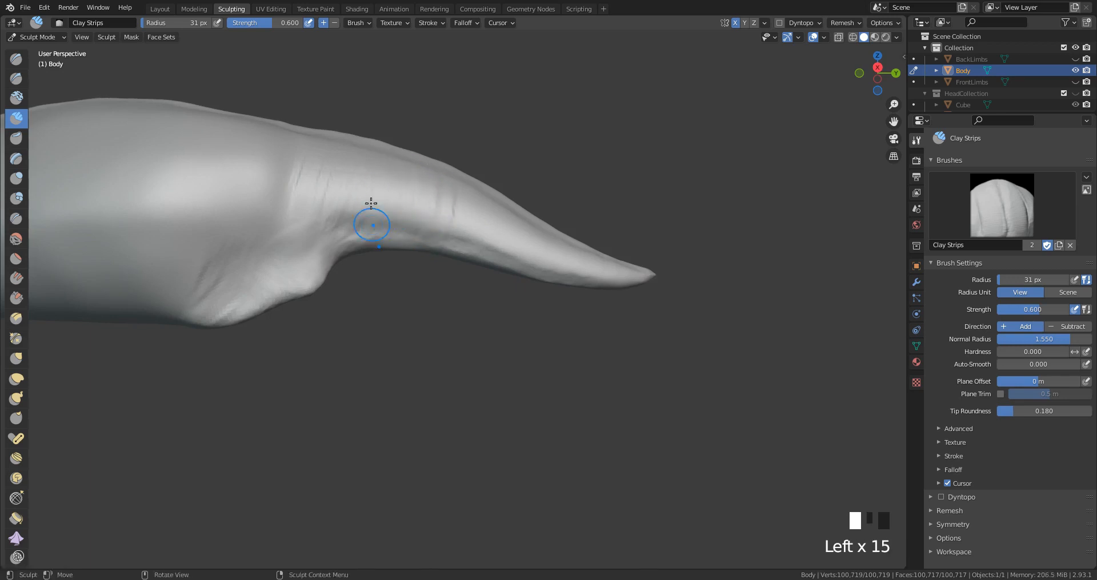
{"action": "left_click", "coordinate": [354, 212]}
{"action": "left_click", "coordinate": [343, 208]}
{"action": "left_click", "coordinate": [335, 200]}
{"action": "left_click", "coordinate": [320, 207]}
{"action": "left_click", "coordinate": [308, 212]}
Step: Set the Clay Strips radius to 40 px and layer broader strokes over the side of the tail base
{"action": "middle_click_drag", "start_coordinate": [313, 152], "coordinate": [321, 245]}
{"action": "key", "text": "f"}
{"action": "left_click", "coordinate": [308, 246]}
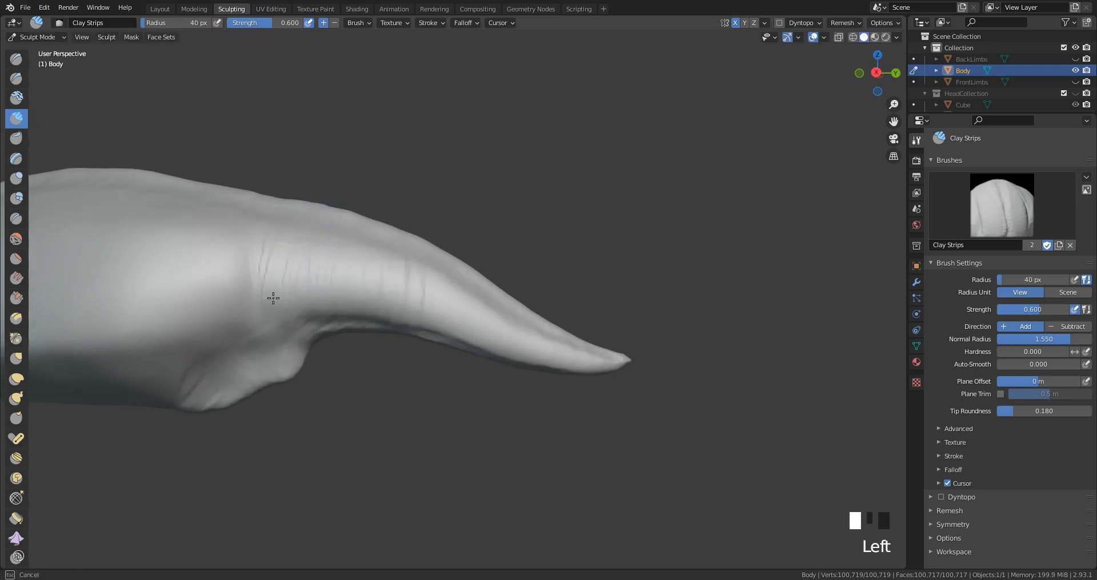
{"action": "left_click", "coordinate": [288, 282]}
{"action": "left_click", "coordinate": [298, 282]}
{"action": "left_click", "coordinate": [308, 250]}
{"action": "left_click", "coordinate": [341, 243]}
{"action": "left_click_drag", "start_coordinate": [341, 243], "coordinate": [349, 285]}
{"action": "left_click", "coordinate": [365, 274]}
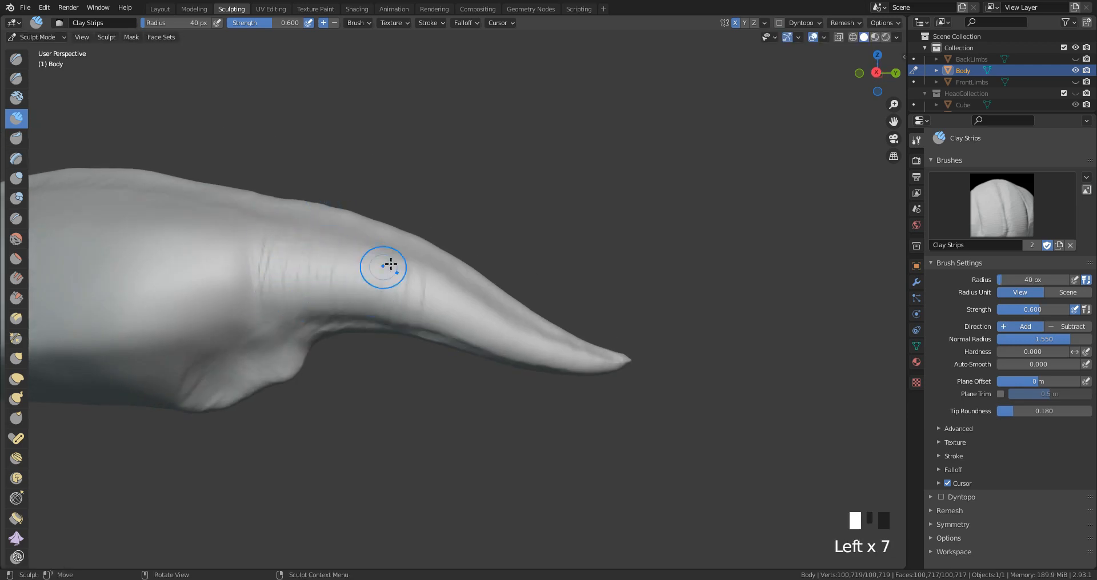
Step: Set the Clay Strips radius to 30 px and build up the side of the mid-tail
{"action": "key", "text": "f"}
{"action": "left_click", "coordinate": [415, 269]}
{"action": "left_click_drag", "start_coordinate": [410, 269], "coordinate": [418, 314]}
{"action": "left_click", "coordinate": [427, 305]}
{"action": "left_click", "coordinate": [433, 306]}
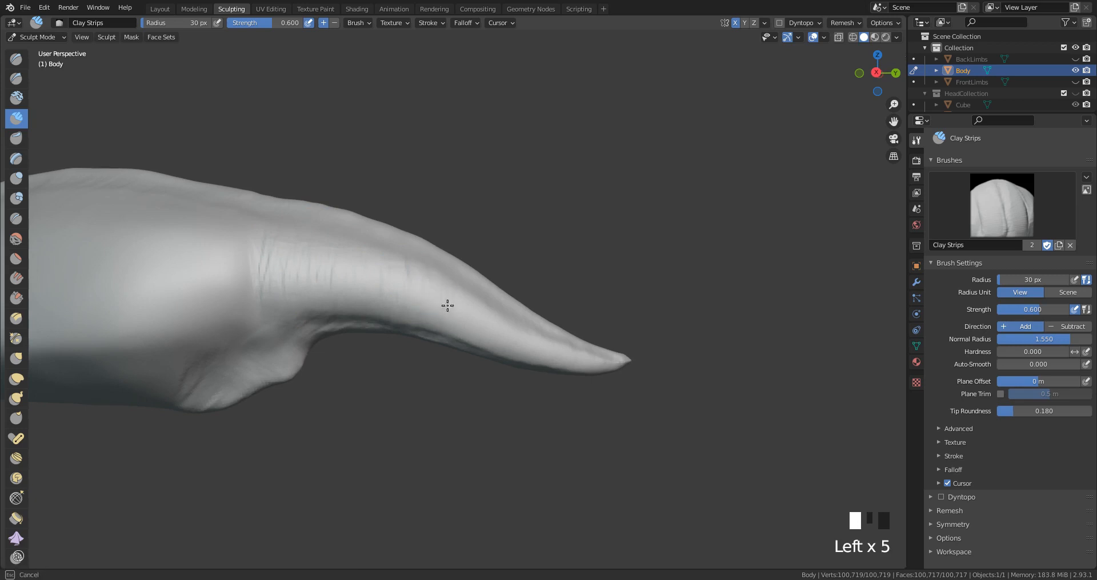
Step: Extend the strips onto the narrowing rear part of the tail, reducing the Clay Strips radius to 21 px
{"action": "mouse_move", "coordinate": [468, 337]}
{"action": "middle_mouse_down"}
{"action": "mouse_move", "coordinate": [486, 260]}
{"action": "mouse_move", "coordinate": [498, 266]}
{"action": "middle_mouse_up"}
{"action": "left_click", "coordinate": [489, 257]}
{"action": "left_click", "coordinate": [502, 265]}
{"action": "key", "text": "f"}
{"action": "left_click", "coordinate": [487, 277]}
{"action": "left_click", "coordinate": [485, 300]}
{"action": "mouse_move", "coordinate": [487, 278]}
{"action": "left_mouse_down"}
{"action": "mouse_move", "coordinate": [485, 300]}
{"action": "mouse_move", "coordinate": [512, 310]}
{"action": "left_mouse_up"}
{"action": "left_click", "coordinate": [492, 301]}
{"action": "left_click", "coordinate": [493, 304]}
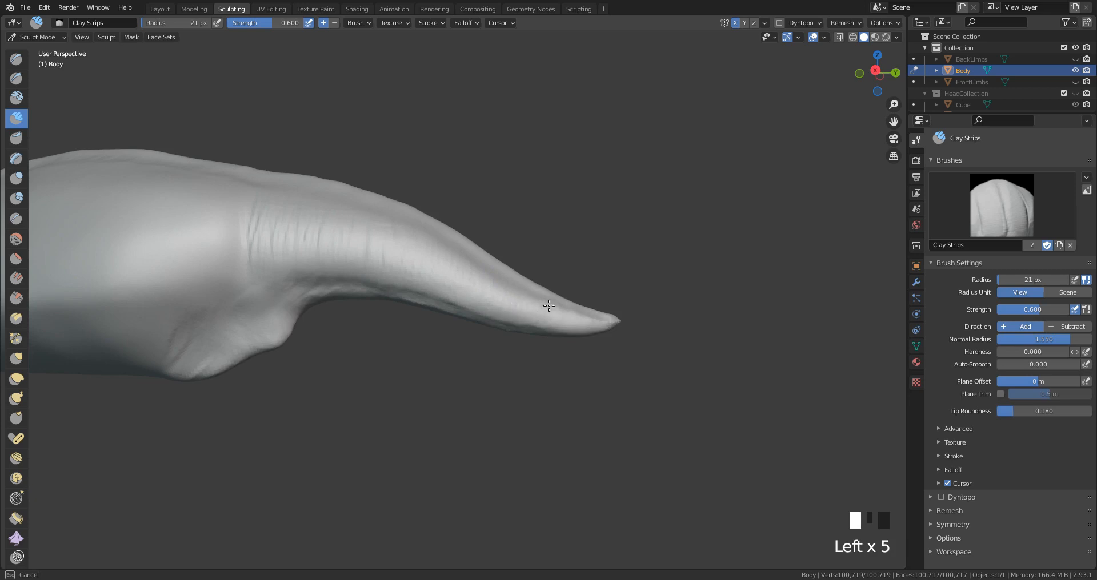
Step: Try a Clay Strips stroke across the tail tip and look into the brush's advanced settings
{"action": "left_click_drag", "start_coordinate": [600, 326], "coordinate": [618, 305]}
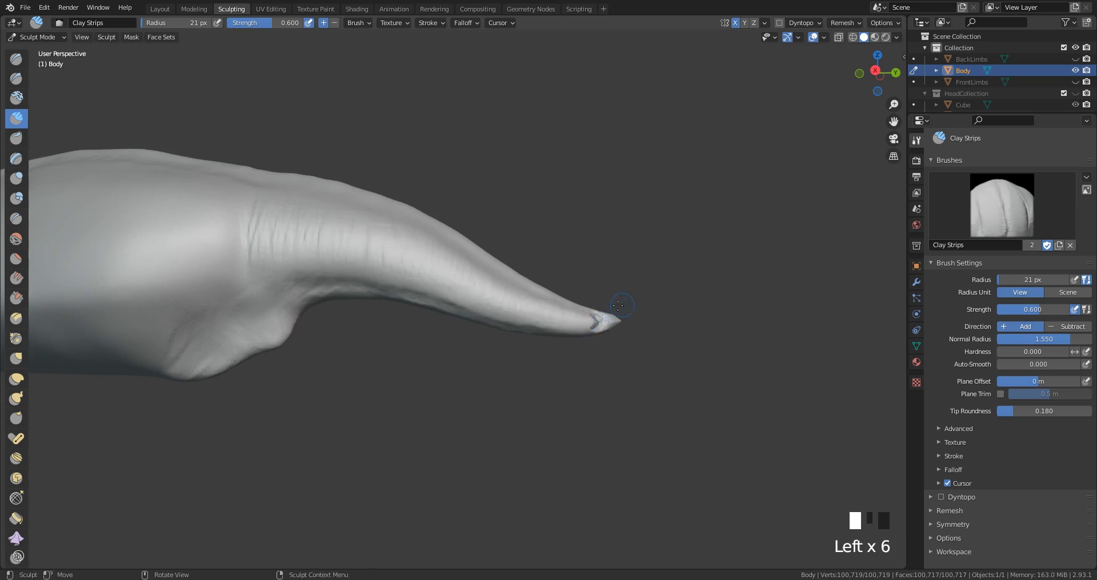
{"action": "key", "text": "ctrl+z"}
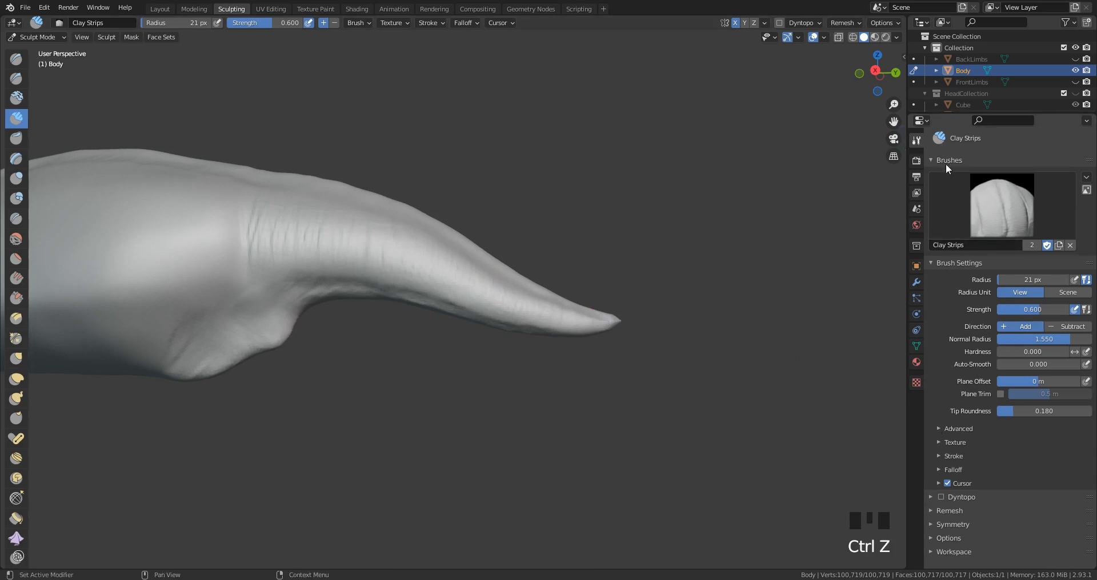
{"action": "left_click", "coordinate": [941, 429]}
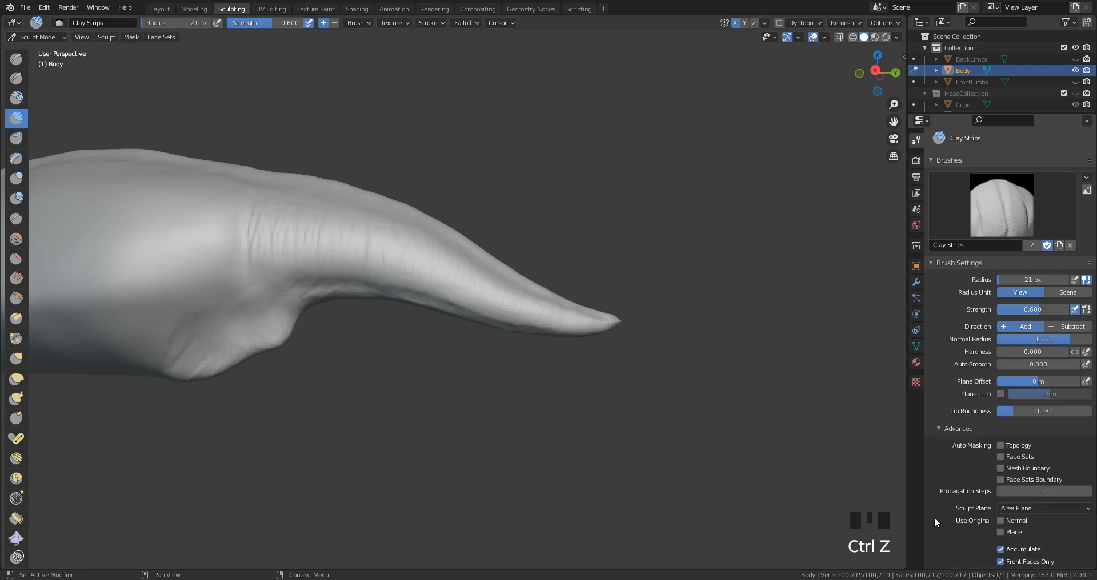
Step: Add small Clay Strips strokes near the tail tip, reducing the brush radius to 19 px
{"action": "left_click", "coordinate": [559, 316]}
{"action": "left_click_drag", "start_coordinate": [565, 323], "coordinate": [592, 318]}
{"action": "key", "text": "f"}
{"action": "left_click", "coordinate": [576, 314]}
{"action": "mouse_move", "coordinate": [592, 318]}
{"action": "middle_mouse_down"}
{"action": "mouse_move", "coordinate": [503, 439]}
{"action": "mouse_move", "coordinate": [426, 516]}
{"action": "mouse_move", "coordinate": [568, 386]}
{"action": "middle_mouse_up"}
{"action": "key", "text": "f"}
{"action": "left_click", "coordinate": [573, 392]}
{"action": "left_click", "coordinate": [577, 402]}
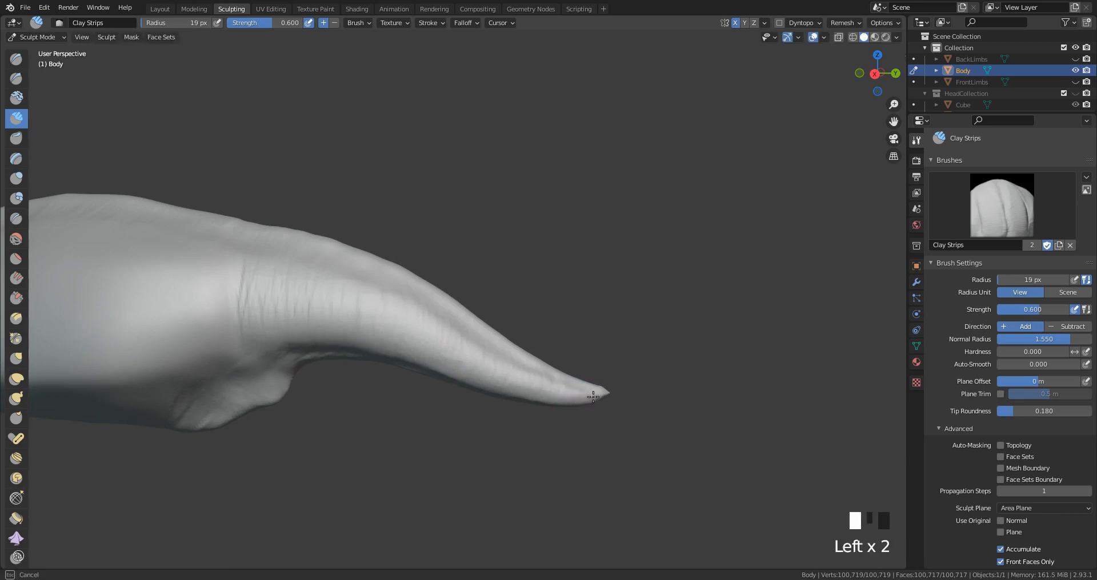
Step: Set the Clay Strips radius to 25 px and thicken the rear part of the tail, working from near the tip toward the middle
{"action": "middle_click_drag", "start_coordinate": [560, 392], "coordinate": [565, 285]}
{"action": "key", "text": "f"}
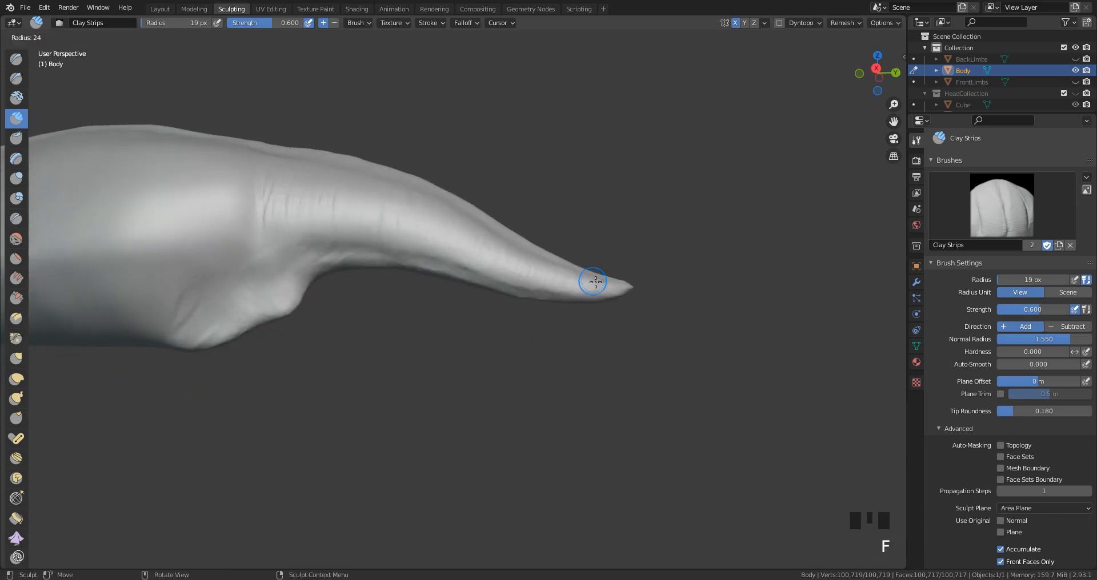
{"action": "left_click", "coordinate": [569, 281]}
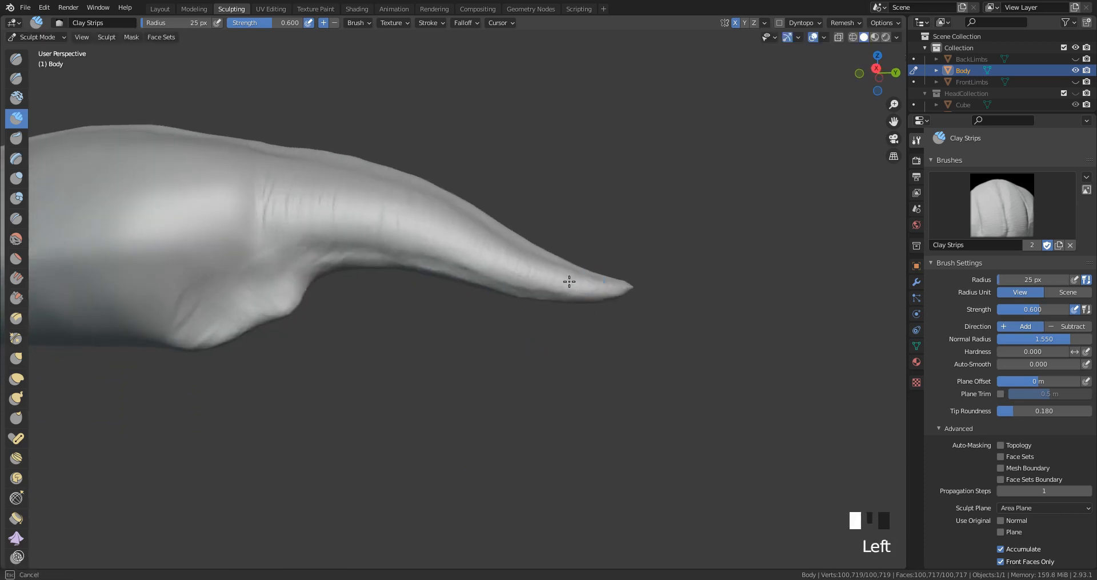
{"action": "left_click", "coordinate": [536, 282]}
{"action": "left_click", "coordinate": [526, 271]}
{"action": "left_click", "coordinate": [506, 260]}
Step: Set the Clay Strips radius to 30 px and add volume around the crease at the tail base
{"action": "middle_click_drag", "start_coordinate": [506, 260], "coordinate": [547, 203]}
{"action": "key", "text": "f"}
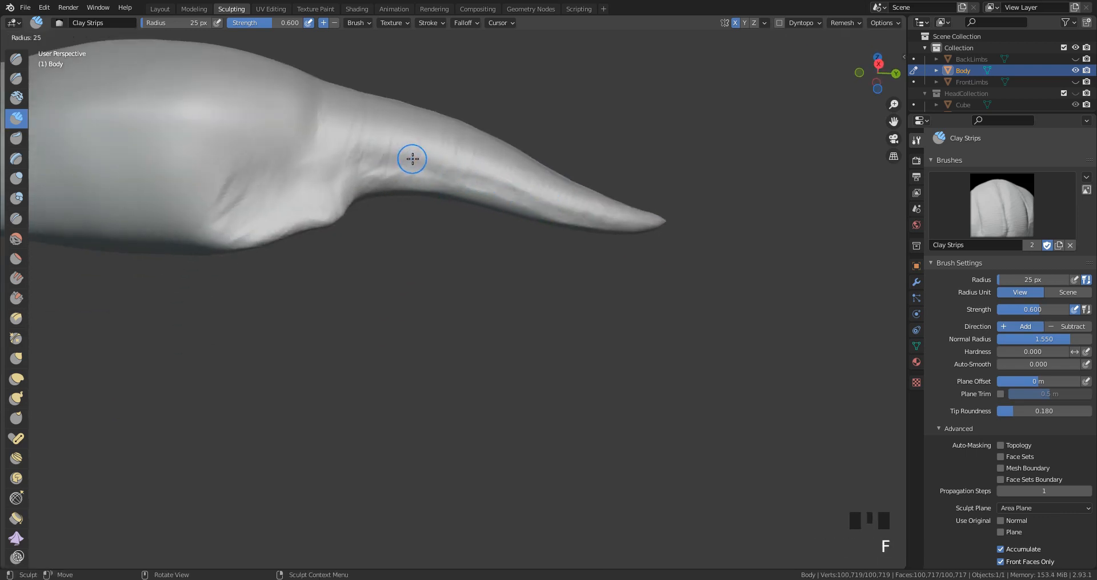
{"action": "left_click", "coordinate": [428, 159]}
{"action": "left_click_drag", "start_coordinate": [380, 140], "coordinate": [360, 157]}
{"action": "left_click_drag", "start_coordinate": [359, 157], "coordinate": [357, 170]}
{"action": "left_click_drag", "start_coordinate": [357, 170], "coordinate": [368, 182]}
Step: Build up the side of the tail above the lower crease with short Clay Strips strokes from the base toward the tip
{"action": "left_click", "coordinate": [400, 158]}
{"action": "left_click", "coordinate": [410, 152]}
{"action": "left_click", "coordinate": [421, 147]}
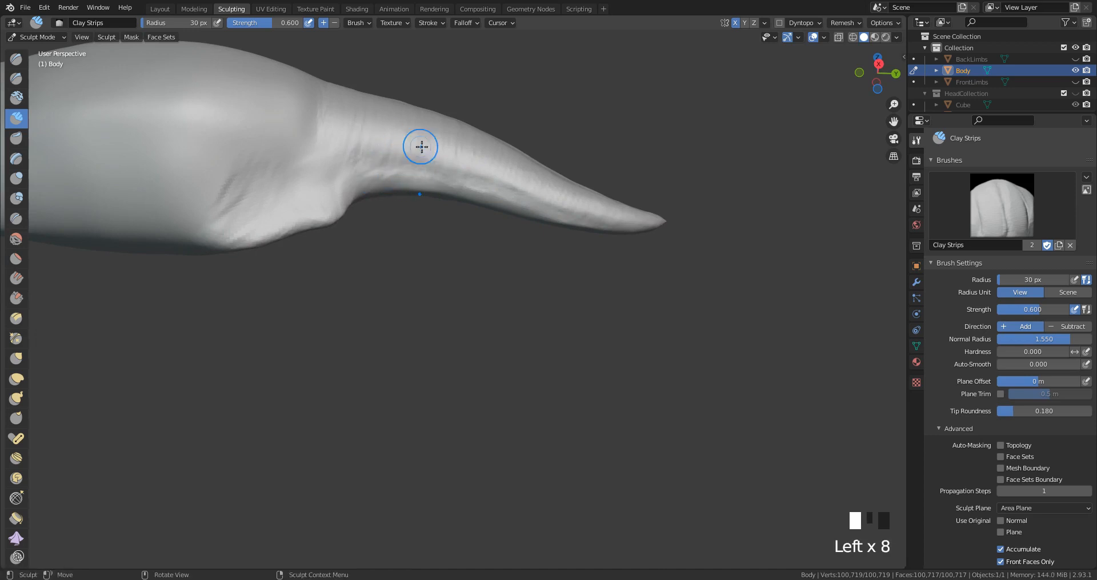
{"action": "left_click", "coordinate": [431, 151]}
{"action": "left_click", "coordinate": [442, 157]}
{"action": "left_click", "coordinate": [453, 161]}
{"action": "left_click", "coordinate": [483, 176]}
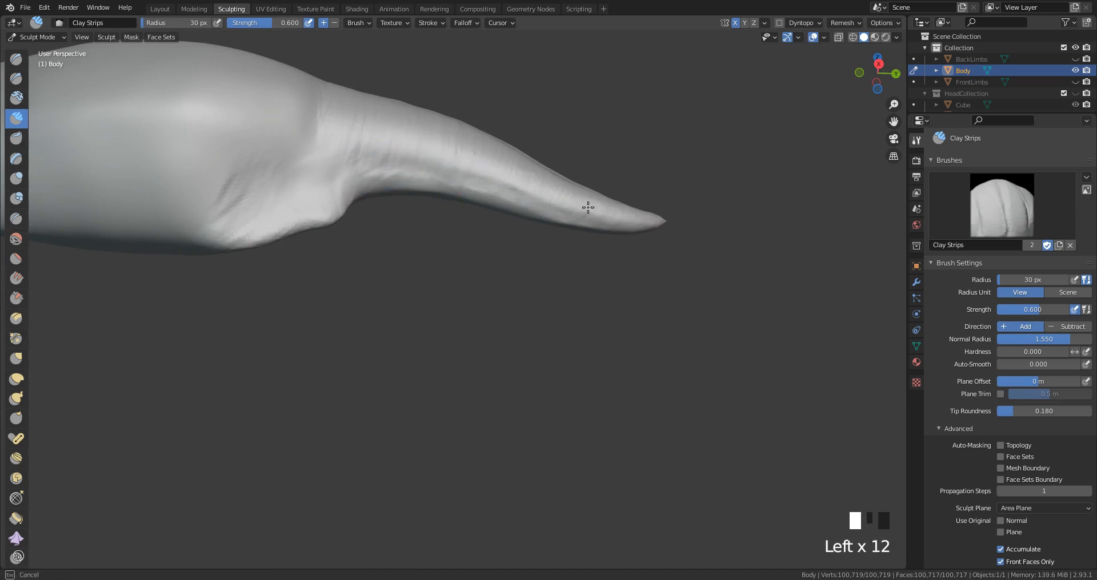
{"action": "left_click_drag", "start_coordinate": [588, 207], "coordinate": [563, 181]}
Step: Set the brush radius to 42 px and smooth the strokes on the side of the tail base
{"action": "middle_click_drag", "start_coordinate": [407, 268], "coordinate": [399, 302]}
{"action": "key", "text": "f"}
{"action": "left_click", "coordinate": [341, 258]}
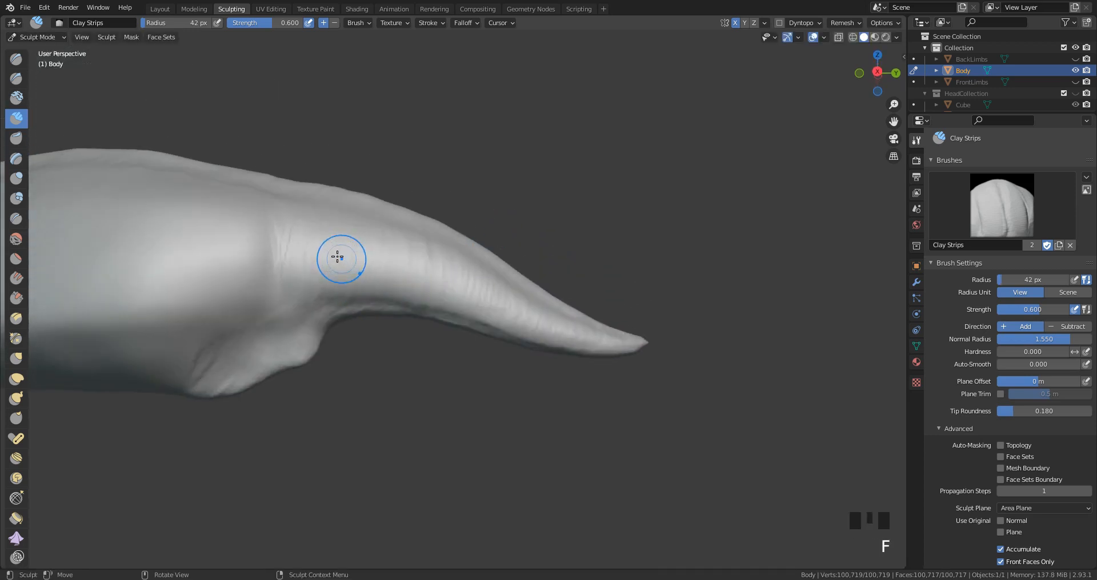
{"action": "left_click_drag", "start_coordinate": [281, 235], "coordinate": [287, 247], "text": "shift"}
{"action": "left_click_drag", "start_coordinate": [285, 231], "coordinate": [286, 252], "text": "shift"}
{"action": "left_click_drag", "start_coordinate": [289, 228], "coordinate": [289, 217], "text": "shift"}
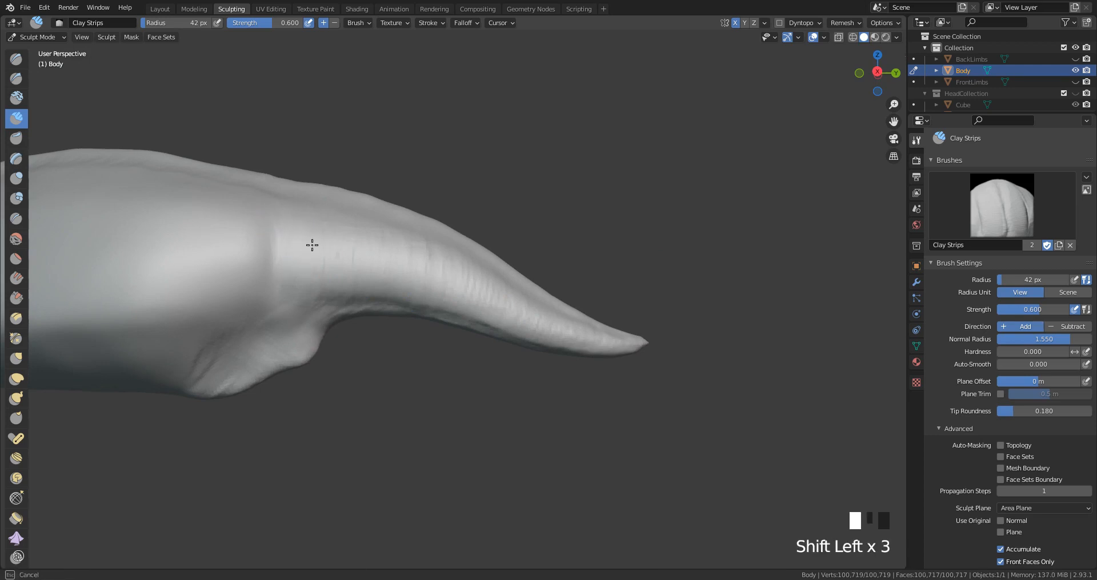
Step: Set the brush radius to 38 px and smooth the side of the tail from its base toward the tip
{"action": "key", "text": "f"}
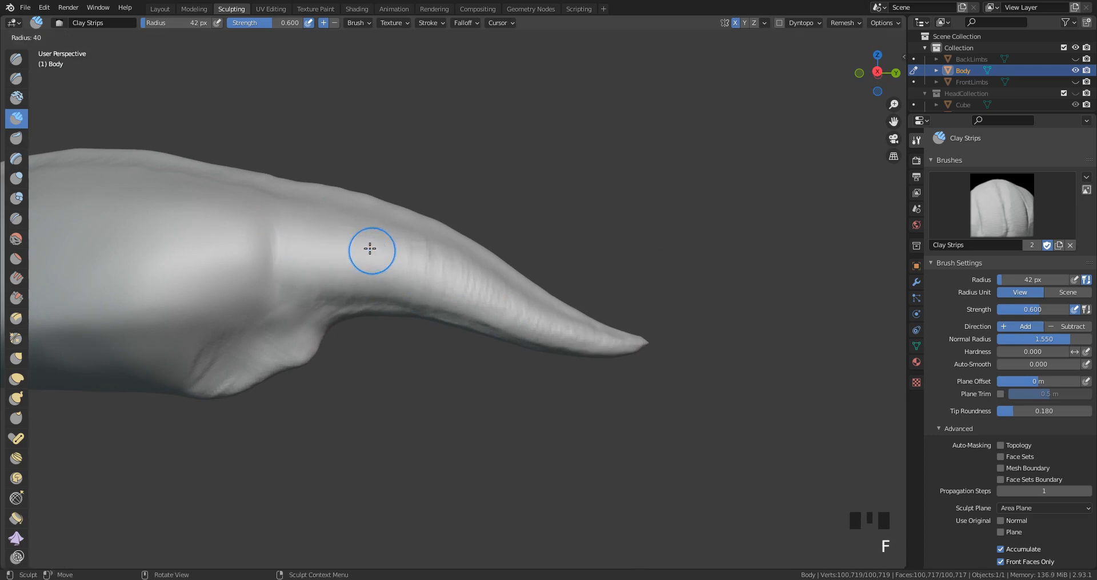
{"action": "left_click", "coordinate": [370, 260]}
{"action": "left_click_drag", "start_coordinate": [417, 262], "coordinate": [430, 273]}
{"action": "key", "text": "ctrl+z"}
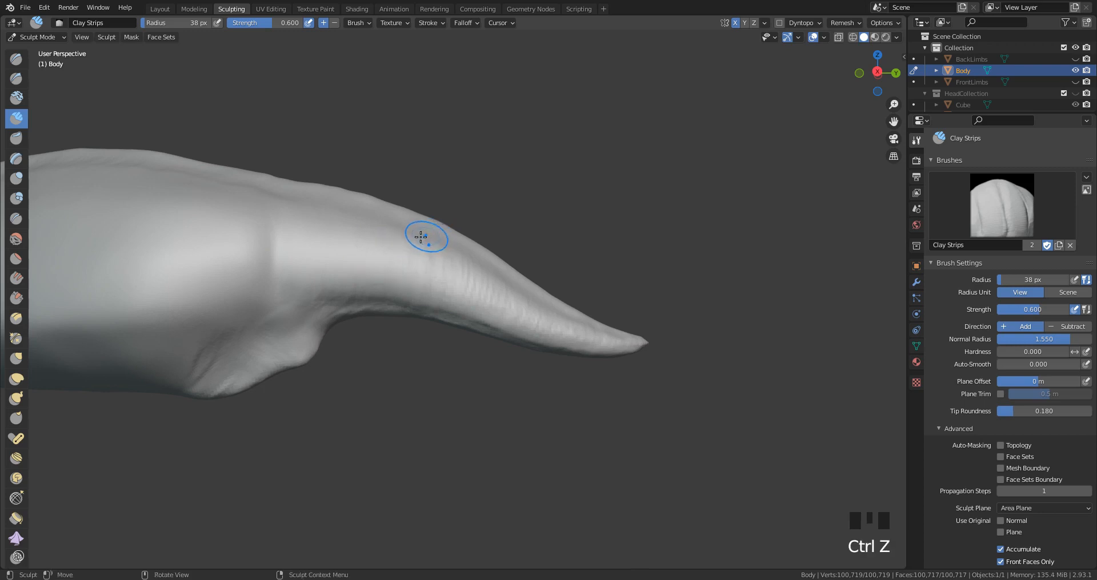
{"action": "left_click_drag", "start_coordinate": [366, 236], "coordinate": [394, 260], "text": "shift"}
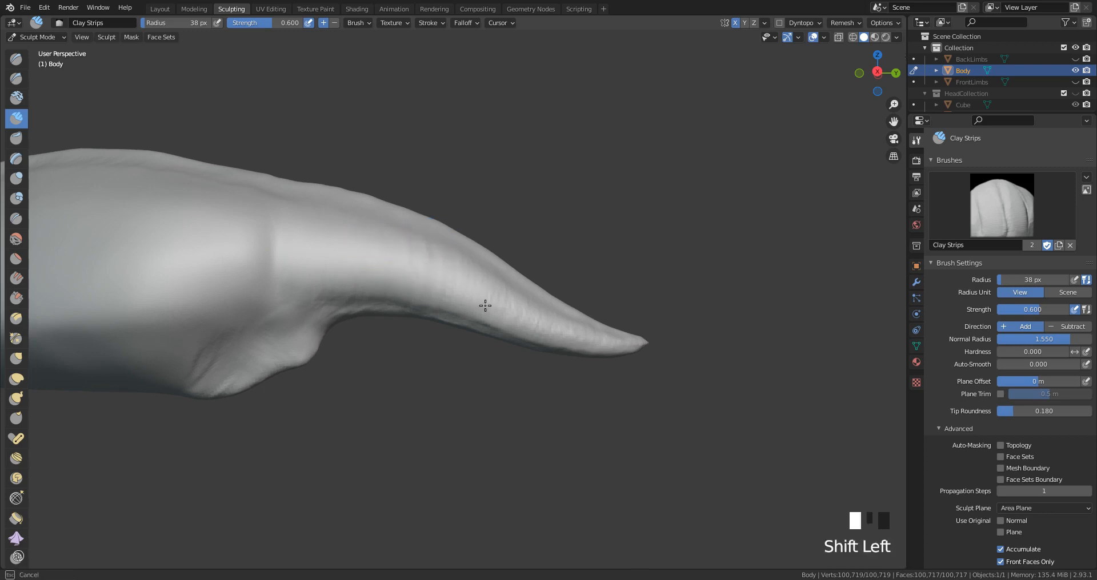
{"action": "left_click_drag", "start_coordinate": [542, 327], "coordinate": [568, 337], "text": "shift"}
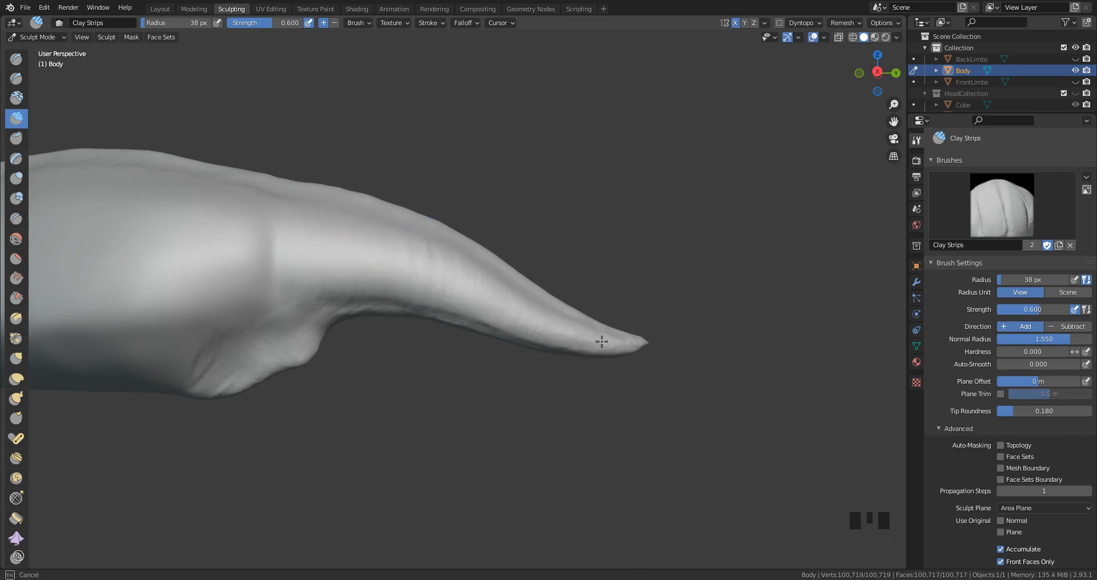
Step: Smooth the lower side of the tail base and the rear part of the tail with short strokes toward the tip
{"action": "mouse_move", "coordinate": [539, 320]}
{"action": "middle_mouse_down"}
{"action": "mouse_move", "coordinate": [529, 262]}
{"action": "mouse_move", "coordinate": [443, 193]}
{"action": "middle_mouse_up"}
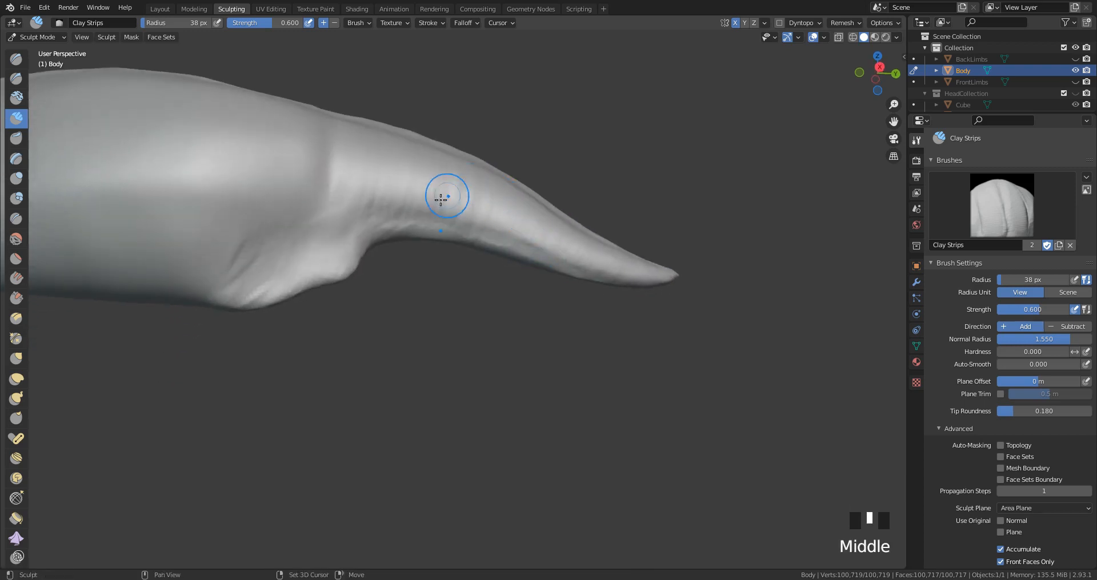
{"action": "left_click_drag", "start_coordinate": [369, 225], "coordinate": [374, 221], "text": "shift"}
{"action": "left_click_drag", "start_coordinate": [373, 221], "coordinate": [392, 225], "text": "shift"}
{"action": "mouse_move", "coordinate": [391, 225]}
{"action": "left_mouse_down", "text": "shift"}
{"action": "mouse_move", "coordinate": [411, 188]}
{"action": "mouse_move", "coordinate": [431, 204]}
{"action": "left_mouse_up", "text": "shift"}
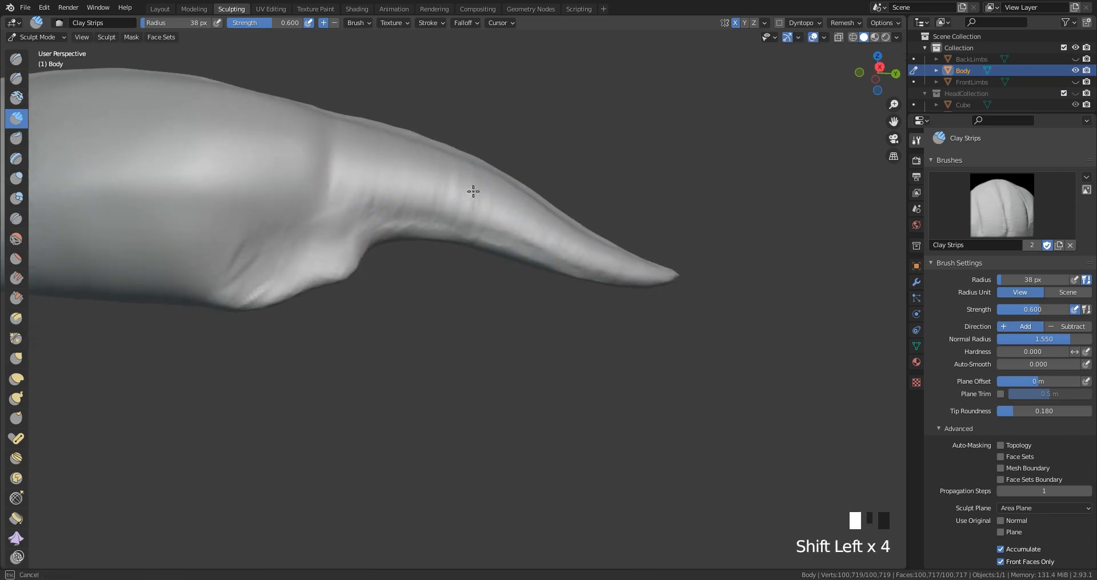
{"action": "left_click_drag", "start_coordinate": [549, 237], "coordinate": [552, 267], "text": "shift"}
{"action": "left_click_drag", "start_coordinate": [553, 246], "coordinate": [557, 267], "text": "shift"}
{"action": "left_click_drag", "start_coordinate": [558, 268], "coordinate": [570, 261], "text": "shift"}
{"action": "left_click_drag", "start_coordinate": [572, 242], "coordinate": [578, 264], "text": "shift"}
{"action": "mouse_move", "coordinate": [581, 246]}
{"action": "left_mouse_down", "text": "shift"}
{"action": "mouse_move", "coordinate": [589, 264]}
{"action": "mouse_move", "coordinate": [599, 260]}
{"action": "left_mouse_up", "text": "shift"}
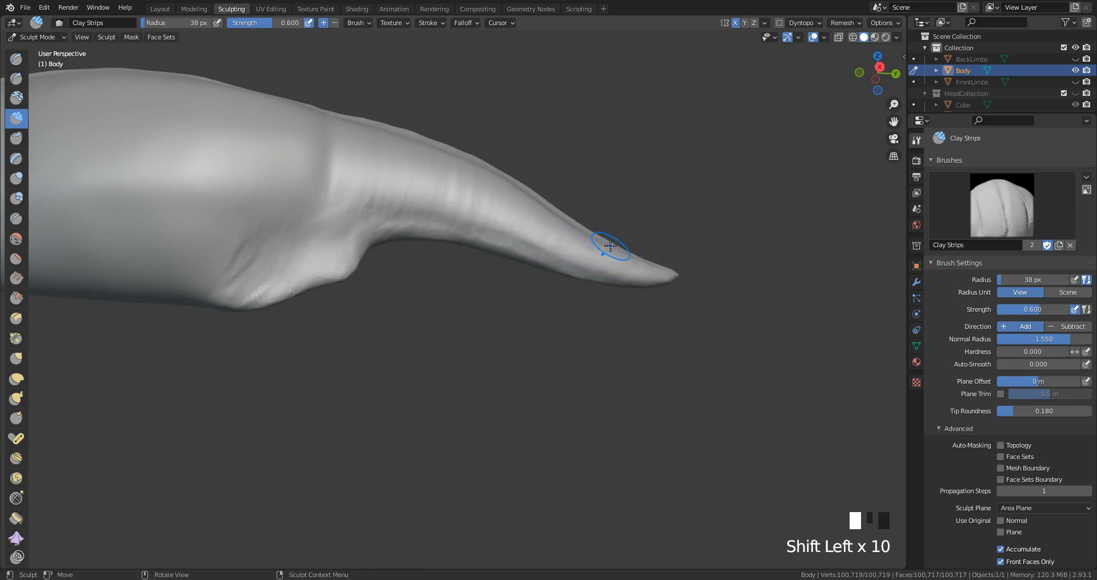
Step: Set the brush radius to 27 px and smooth the side of the tail just before the tip
{"action": "key", "text": "f"}
{"action": "left_click", "coordinate": [603, 242]}
{"action": "middle_click_drag", "start_coordinate": [612, 251], "coordinate": [495, 342]}
{"action": "left_click_drag", "start_coordinate": [494, 342], "coordinate": [491, 350], "text": "shift"}
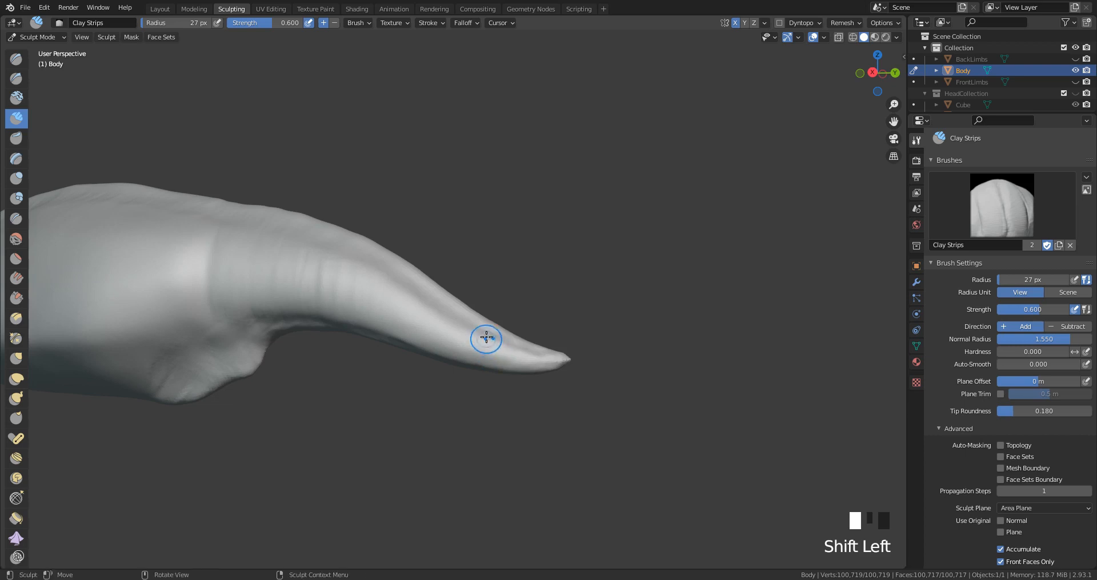
Step: Carve a groove along the tail's upper side with subtracting Clay Strips strokes, using a 22 px radius and 16 px toward the tip
{"action": "mouse_move", "coordinate": [487, 338]}
{"action": "middle_mouse_down"}
{"action": "mouse_move", "coordinate": [485, 347]}
{"action": "mouse_move", "coordinate": [468, 306]}
{"action": "middle_mouse_up"}
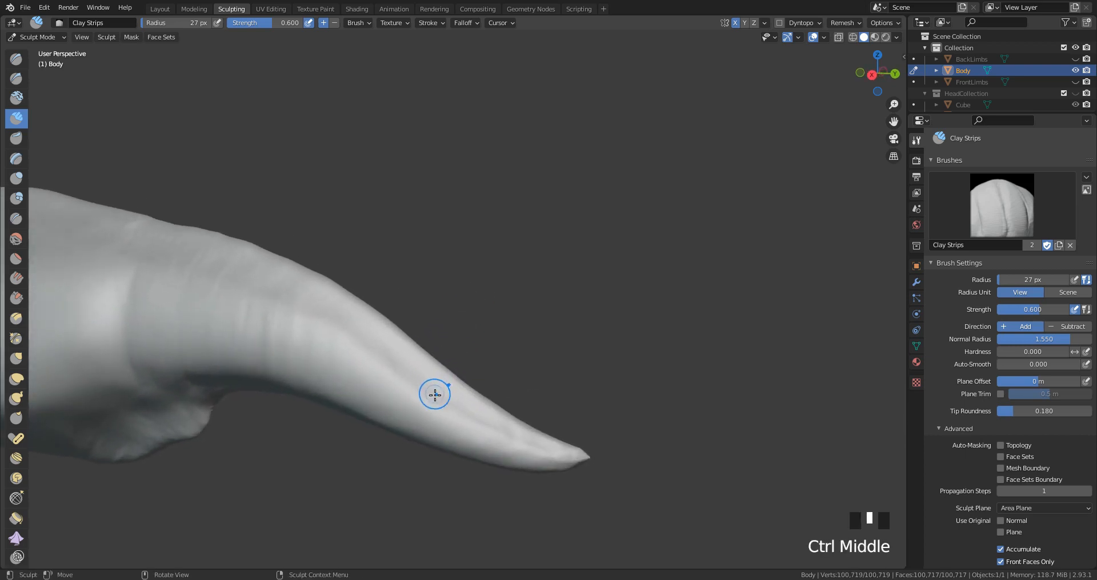
{"action": "key", "text": "f"}
{"action": "left_click", "coordinate": [353, 319]}
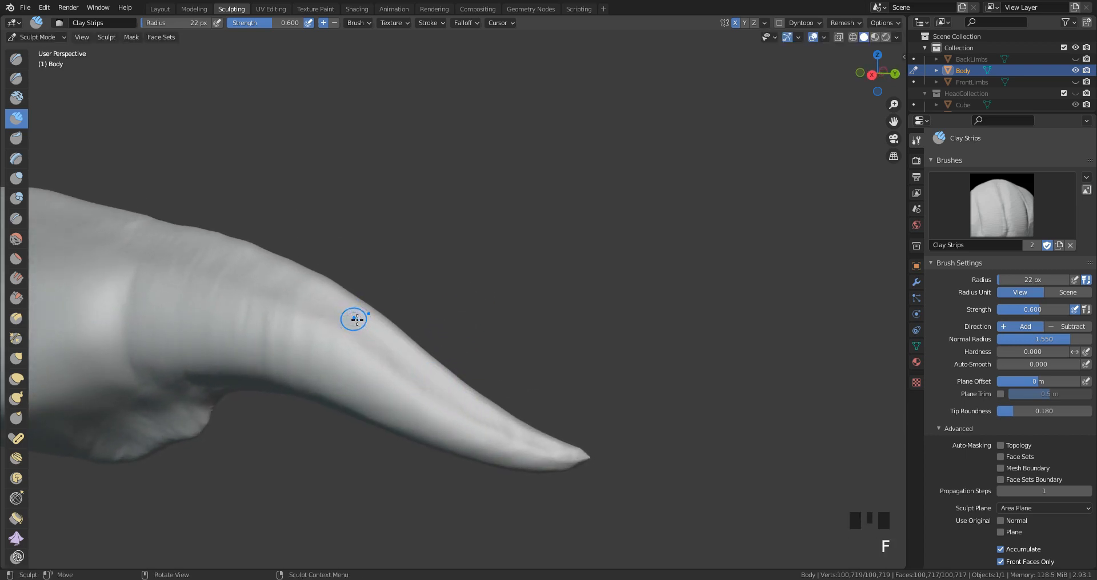
{"action": "left_click_drag", "start_coordinate": [396, 359], "coordinate": [403, 370], "text": "ctrl"}
{"action": "left_click_drag", "start_coordinate": [406, 373], "coordinate": [410, 376], "text": "ctrl"}
{"action": "left_click_drag", "start_coordinate": [412, 377], "coordinate": [560, 448], "text": "ctrl"}
{"action": "key", "text": "f"}
{"action": "left_click", "coordinate": [467, 404]}
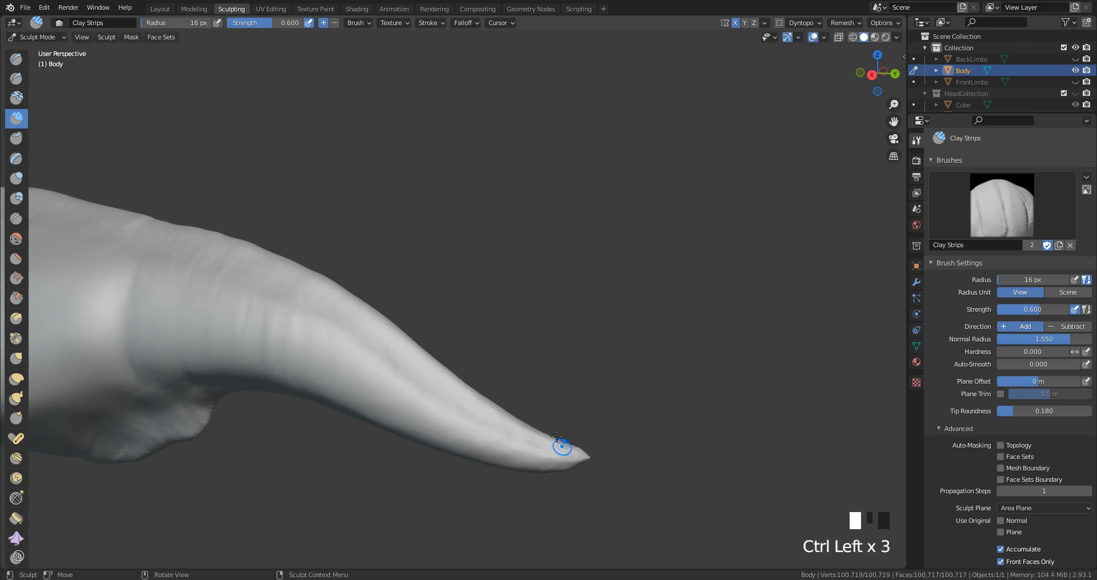
Step: Set the Clay Strips radius to 32 px while viewing the top of the tail
{"action": "mouse_move", "coordinate": [436, 391]}
{"action": "middle_mouse_down"}
{"action": "mouse_move", "coordinate": [482, 427]}
{"action": "mouse_move", "coordinate": [458, 297]}
{"action": "middle_mouse_up"}
{"action": "key", "text": "f"}
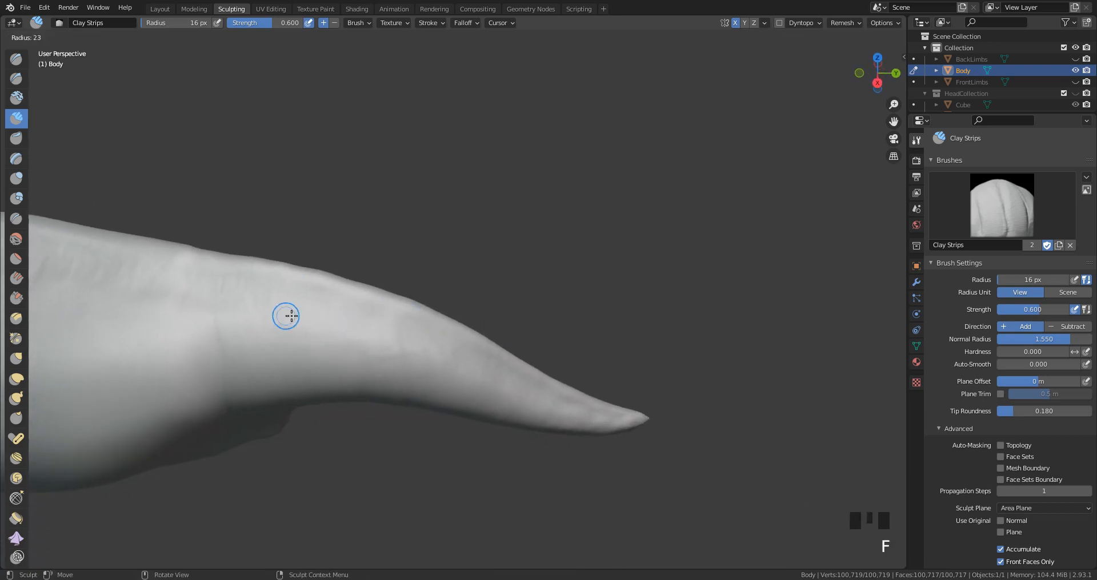
{"action": "left_click", "coordinate": [258, 337]}
{"action": "left_click_drag", "start_coordinate": [258, 337], "coordinate": [266, 333]}
{"action": "left_click", "coordinate": [272, 327]}
{"action": "left_click", "coordinate": [284, 314]}
{"action": "mouse_move", "coordinate": [295, 306]}
{"action": "left_mouse_down"}
{"action": "mouse_move", "coordinate": [310, 303]}
{"action": "mouse_move", "coordinate": [280, 312]}
{"action": "left_mouse_up"}
{"action": "key", "text": "ctrl+z"}
{"action": "key", "text": "ctrl+z"}
{"action": "key", "text": "ctrl+z"}
{"action": "key", "text": "ctrl+z"}
{"action": "key", "text": "ctrl+z"}
Step: Add Clay Strips strokes along the upper side of the tail from the base to near the tip
{"action": "left_click", "coordinate": [243, 294]}
{"action": "left_click", "coordinate": [252, 304]}
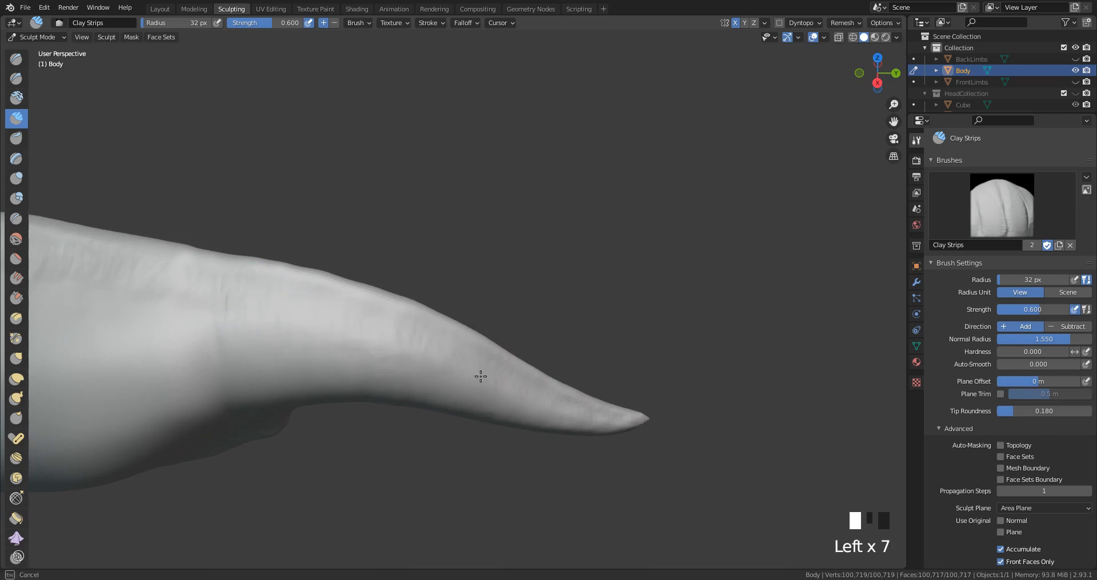
{"action": "middle_click_drag", "start_coordinate": [528, 406], "coordinate": [417, 277]}
{"action": "left_click", "coordinate": [389, 249]}
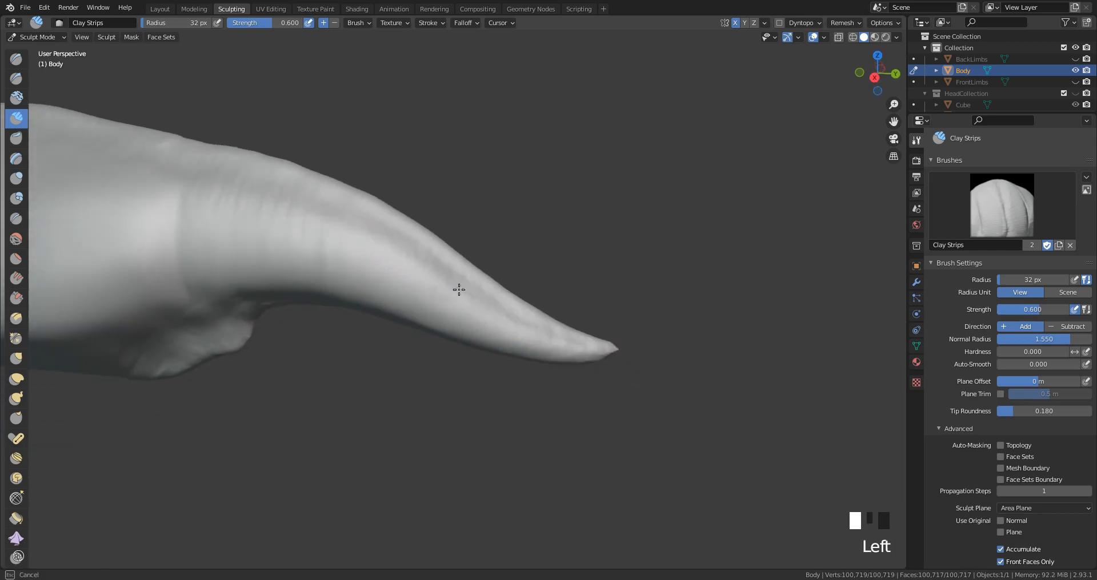
{"action": "left_click_drag", "start_coordinate": [517, 326], "coordinate": [522, 326]}
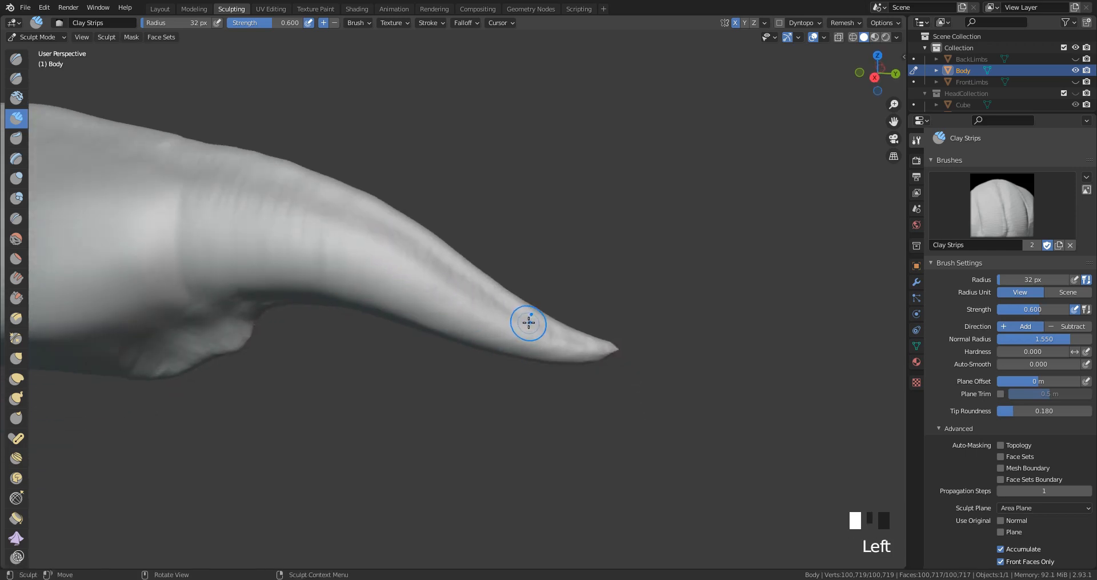
Step: Set the Clay Strips radius to 17 px and build up the tail tip with short strokes
{"action": "key", "text": "f"}
{"action": "left_click", "coordinate": [523, 325]}
{"action": "key", "text": "f"}
{"action": "left_click", "coordinate": [540, 341]}
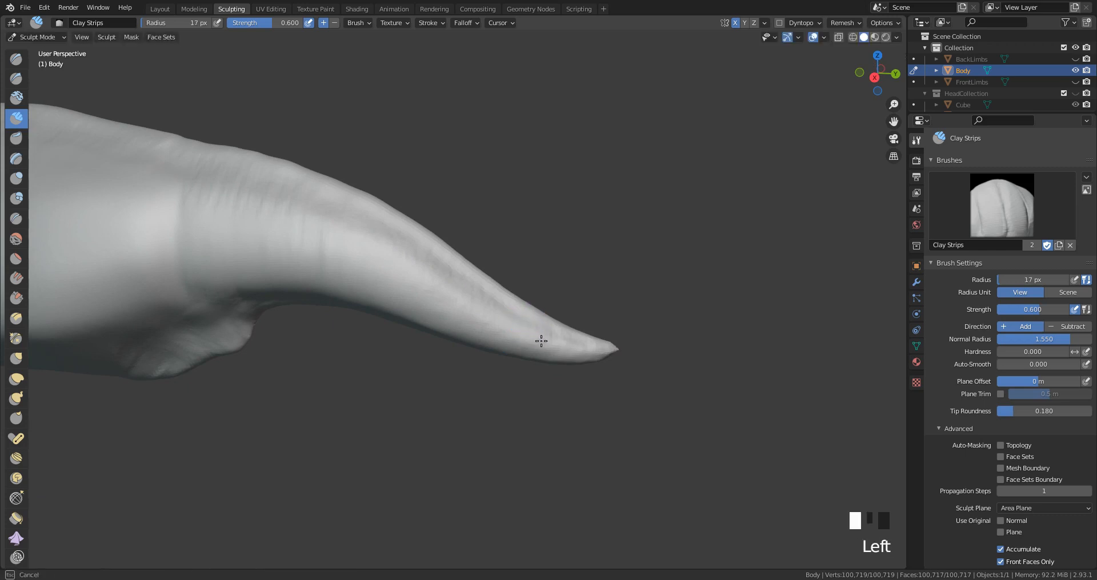
{"action": "left_click_drag", "start_coordinate": [579, 351], "coordinate": [583, 349]}
{"action": "left_click_drag", "start_coordinate": [583, 349], "coordinate": [592, 344]}
{"action": "left_click_drag", "start_coordinate": [588, 346], "coordinate": [594, 345]}
{"action": "left_click_drag", "start_coordinate": [592, 347], "coordinate": [573, 339]}
Step: Set the Clay Strips radius to 29 px and layer short crosswise strips along the upper tail from the base to near the tip
{"action": "key", "text": "f"}
{"action": "left_click", "coordinate": [226, 197]}
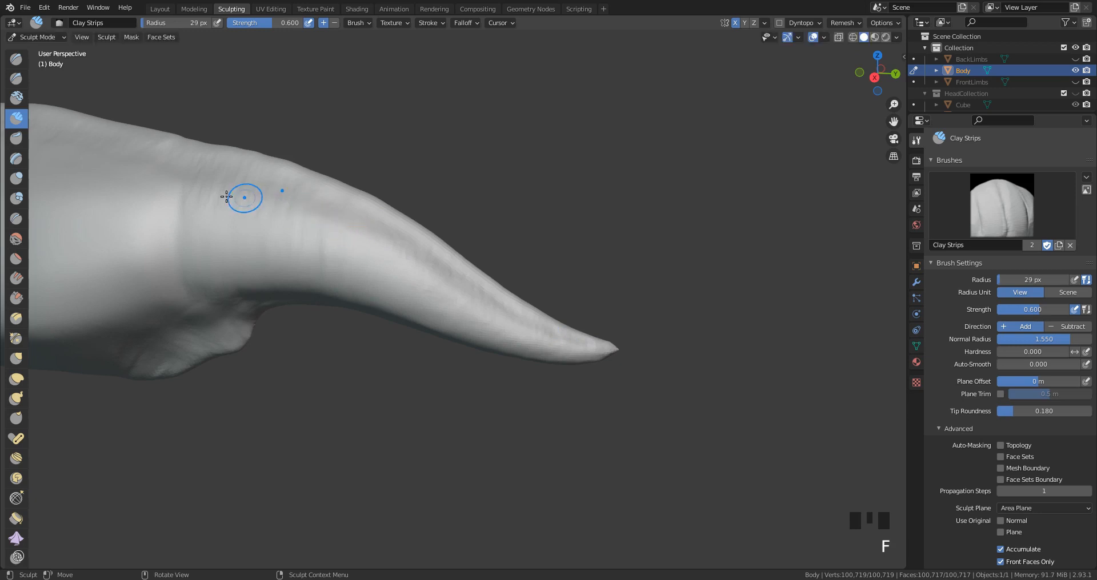
{"action": "left_click_drag", "start_coordinate": [203, 176], "coordinate": [212, 207]}
{"action": "left_click_drag", "start_coordinate": [219, 188], "coordinate": [222, 211]}
{"action": "left_click_drag", "start_coordinate": [224, 186], "coordinate": [228, 217]}
{"action": "left_click_drag", "start_coordinate": [236, 190], "coordinate": [248, 220]}
{"action": "mouse_move", "coordinate": [254, 194]}
{"action": "left_mouse_down"}
{"action": "mouse_move", "coordinate": [257, 229]}
{"action": "mouse_move", "coordinate": [267, 224]}
{"action": "left_mouse_up"}
{"action": "left_click_drag", "start_coordinate": [274, 200], "coordinate": [277, 223]}
{"action": "left_click_drag", "start_coordinate": [285, 198], "coordinate": [301, 220]}
{"action": "left_click_drag", "start_coordinate": [308, 198], "coordinate": [319, 217]}
{"action": "left_click_drag", "start_coordinate": [318, 203], "coordinate": [322, 219]}
{"action": "mouse_move", "coordinate": [322, 202]}
{"action": "left_mouse_down"}
{"action": "mouse_move", "coordinate": [325, 218]}
{"action": "mouse_move", "coordinate": [363, 239]}
{"action": "left_mouse_up"}
{"action": "left_click_drag", "start_coordinate": [366, 223], "coordinate": [373, 245]}
{"action": "left_click_drag", "start_coordinate": [379, 229], "coordinate": [383, 249]}
{"action": "left_click_drag", "start_coordinate": [390, 233], "coordinate": [395, 255]}
{"action": "left_click_drag", "start_coordinate": [400, 240], "coordinate": [403, 260]}
{"action": "mouse_move", "coordinate": [408, 247]}
{"action": "left_mouse_down"}
{"action": "mouse_move", "coordinate": [411, 263]}
{"action": "mouse_move", "coordinate": [513, 318]}
{"action": "left_mouse_up"}
{"action": "left_click_drag", "start_coordinate": [514, 318], "coordinate": [517, 320]}
{"action": "left_click_drag", "start_coordinate": [518, 320], "coordinate": [530, 332]}
Step: Set the Clay Strips radius to 30 px and build up the junction between tail base and hip on the body's opposite side
{"action": "mouse_move", "coordinate": [474, 269]}
{"action": "middle_mouse_down"}
{"action": "mouse_move", "coordinate": [601, 307]}
{"action": "mouse_move", "coordinate": [842, 345]}
{"action": "mouse_move", "coordinate": [810, 264]}
{"action": "mouse_move", "coordinate": [735, 228]}
{"action": "mouse_move", "coordinate": [534, 269]}
{"action": "mouse_move", "coordinate": [514, 220]}
{"action": "middle_mouse_up"}
{"action": "key", "text": "f"}
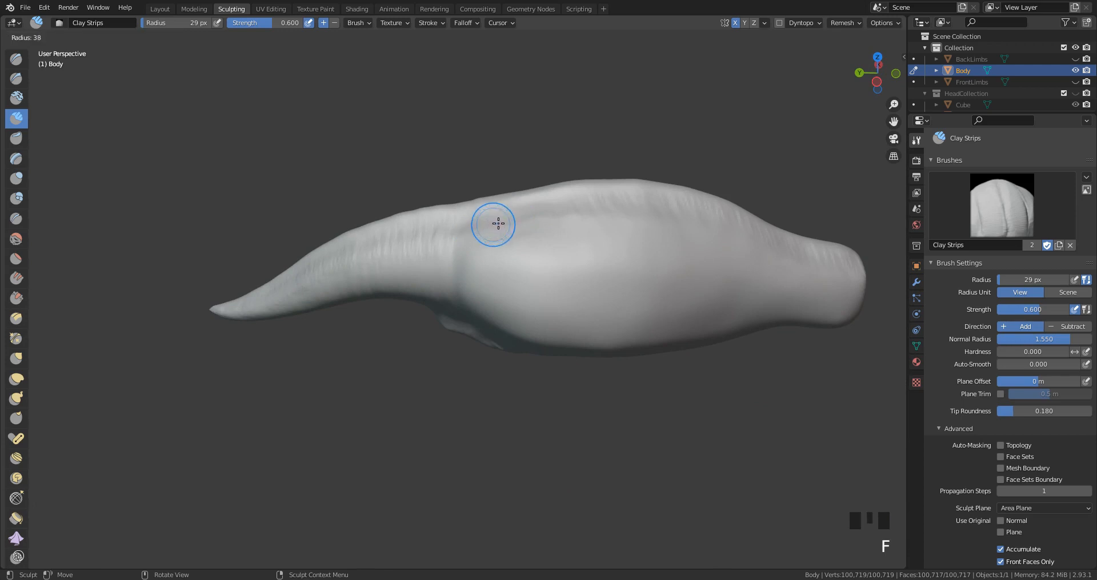
{"action": "left_click", "coordinate": [465, 224]}
{"action": "key", "text": "f"}
{"action": "left_click", "coordinate": [462, 223]}
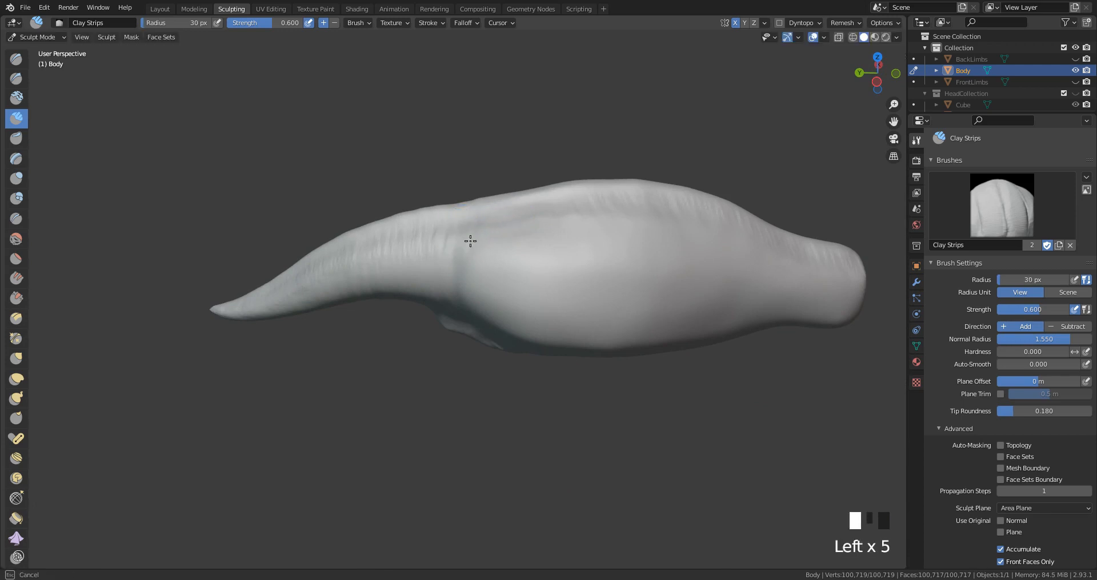
{"action": "left_click", "coordinate": [470, 240]}
{"action": "left_click", "coordinate": [473, 239]}
{"action": "left_click", "coordinate": [474, 239]}
{"action": "left_click", "coordinate": [483, 232]}
{"action": "left_click", "coordinate": [490, 226]}
{"action": "left_click", "coordinate": [498, 220]}
Step: Add short crosswise Clay Strips strokes along the upper flank below the highest part of the back
{"action": "left_click_drag", "start_coordinate": [598, 207], "coordinate": [603, 226]}
{"action": "mouse_move", "coordinate": [607, 226]}
{"action": "middle_mouse_down"}
{"action": "mouse_move", "coordinate": [582, 211]}
{"action": "mouse_move", "coordinate": [592, 214]}
{"action": "middle_mouse_up"}
{"action": "left_click_drag", "start_coordinate": [633, 197], "coordinate": [628, 220]}
{"action": "left_click_drag", "start_coordinate": [633, 207], "coordinate": [628, 231]}
{"action": "mouse_move", "coordinate": [633, 226]}
{"action": "left_mouse_down"}
{"action": "mouse_move", "coordinate": [629, 245]}
{"action": "mouse_move", "coordinate": [637, 220]}
{"action": "left_mouse_up"}
{"action": "left_click_drag", "start_coordinate": [642, 252], "coordinate": [649, 218]}
Step: Layer Clay Strips strokes over the upper flank toward the shoulder, using a 39 px radius and then 35 px
{"action": "middle_click_drag", "start_coordinate": [649, 217], "coordinate": [556, 240], "text": "shift"}
{"action": "key", "text": "f"}
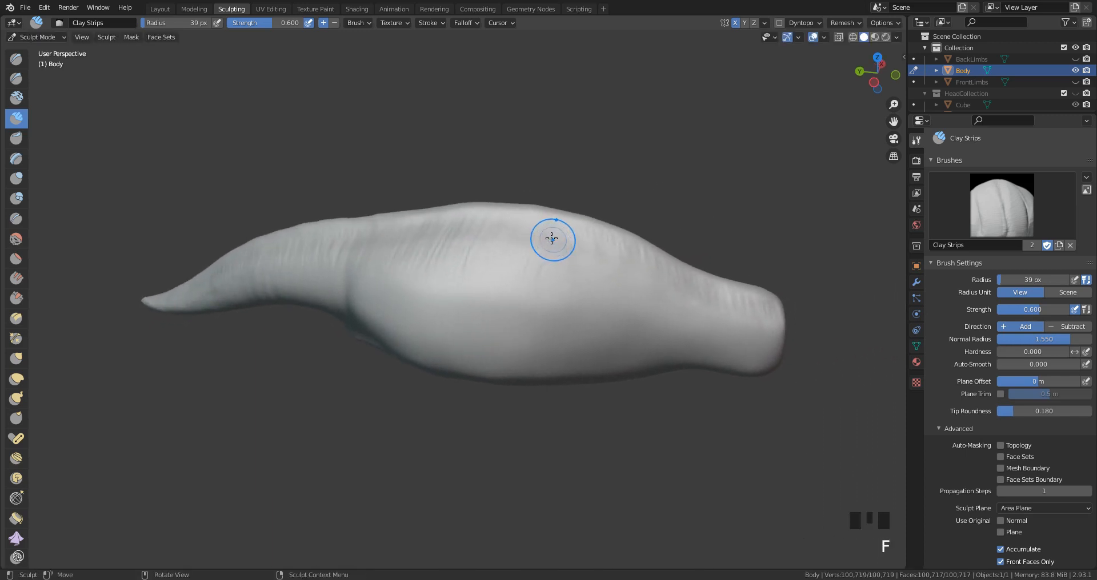
{"action": "left_click", "coordinate": [551, 239]}
{"action": "mouse_move", "coordinate": [545, 283]}
{"action": "left_mouse_down"}
{"action": "mouse_move", "coordinate": [574, 234]}
{"action": "mouse_move", "coordinate": [610, 273]}
{"action": "left_mouse_up"}
{"action": "key", "text": "f"}
{"action": "left_click", "coordinate": [561, 263]}
{"action": "left_click_drag", "start_coordinate": [622, 249], "coordinate": [622, 277]}
{"action": "mouse_move", "coordinate": [637, 254]}
{"action": "left_mouse_down"}
{"action": "mouse_move", "coordinate": [634, 282]}
{"action": "mouse_move", "coordinate": [641, 276]}
{"action": "left_mouse_up"}
{"action": "left_click_drag", "start_coordinate": [650, 255], "coordinate": [648, 273]}
{"action": "left_click_drag", "start_coordinate": [661, 253], "coordinate": [658, 268]}
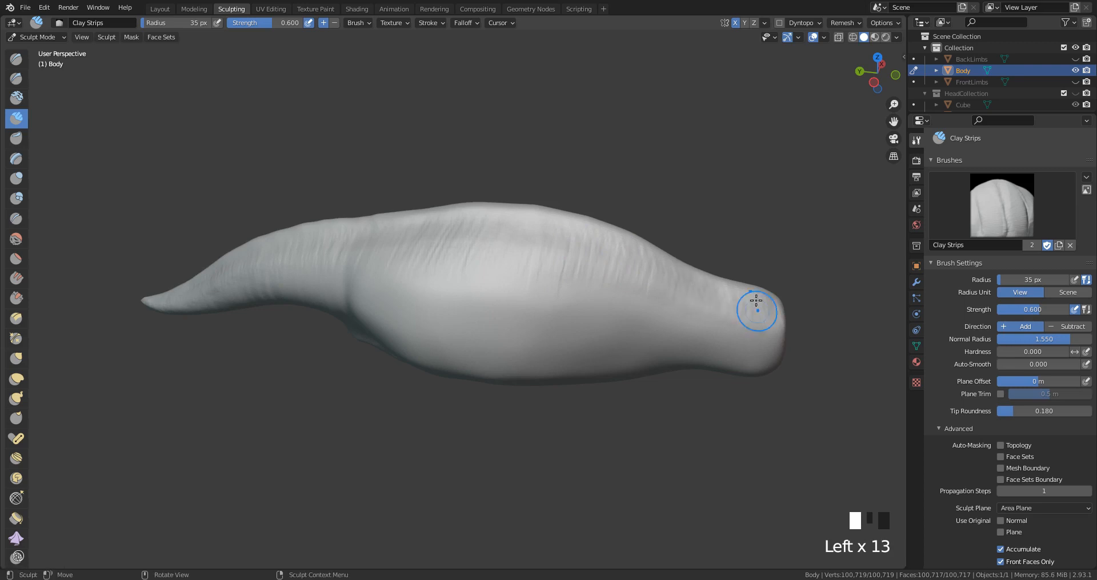
{"action": "key", "text": "g"}
{"action": "left_click_drag", "start_coordinate": [593, 248], "coordinate": [598, 247]}
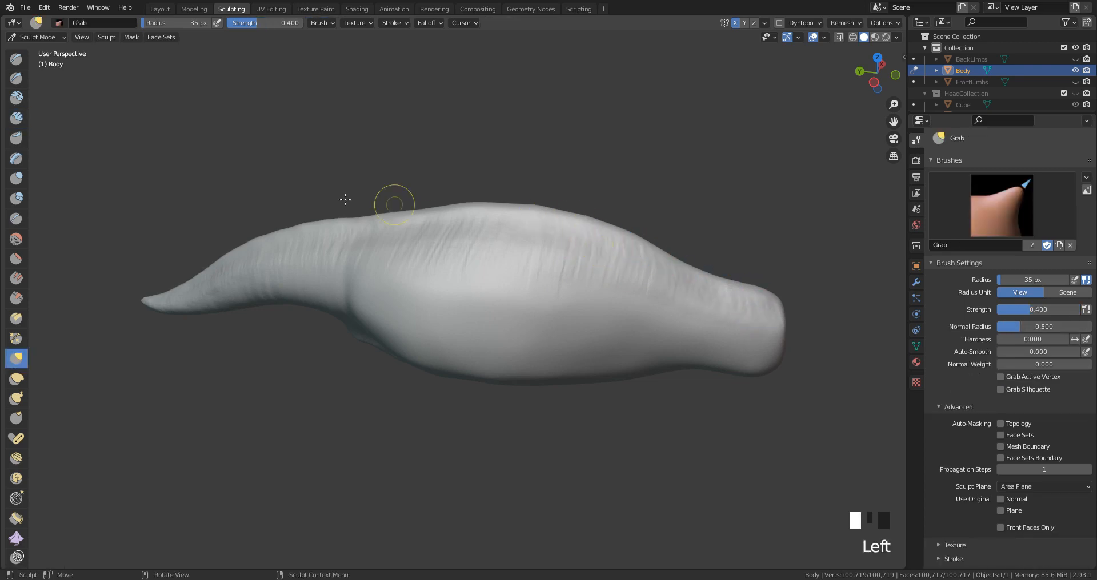
{"action": "left_click", "coordinate": [16, 119]}
Step: Set the Clay Strips radius to 42 px and add slanted strips below the spine from mid-back toward the tail base
{"action": "key", "text": "f"}
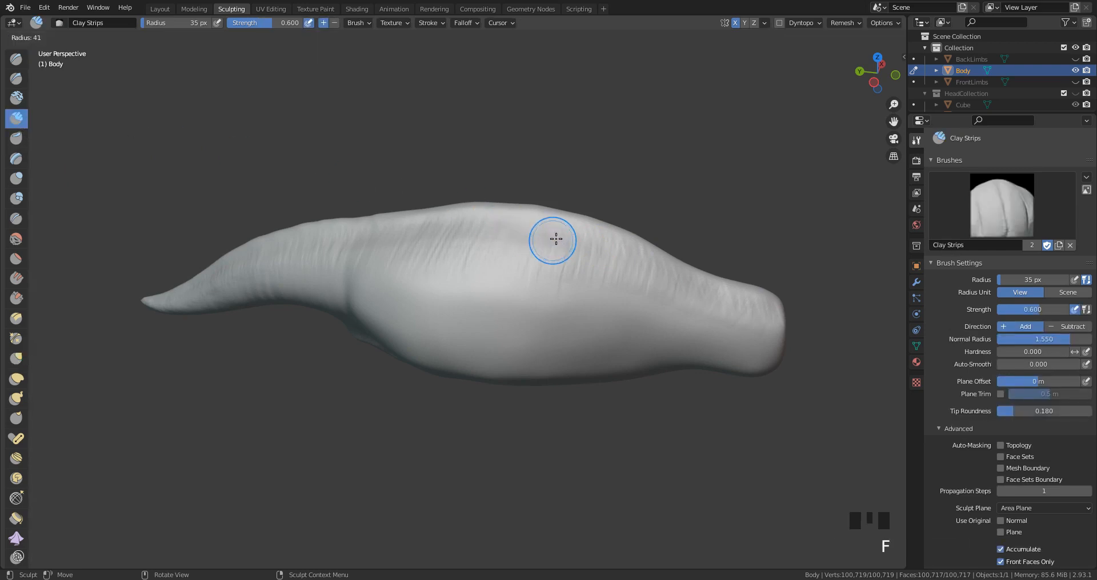
{"action": "left_click", "coordinate": [555, 239]}
{"action": "left_click_drag", "start_coordinate": [536, 224], "coordinate": [523, 239]}
{"action": "left_click_drag", "start_coordinate": [522, 226], "coordinate": [520, 240]}
{"action": "left_click_drag", "start_coordinate": [516, 220], "coordinate": [477, 253]}
{"action": "left_click_drag", "start_coordinate": [472, 228], "coordinate": [457, 260]}
{"action": "left_click_drag", "start_coordinate": [452, 231], "coordinate": [431, 254]}
{"action": "left_click_drag", "start_coordinate": [415, 229], "coordinate": [397, 254]}
{"action": "left_click_drag", "start_coordinate": [385, 231], "coordinate": [373, 254]}
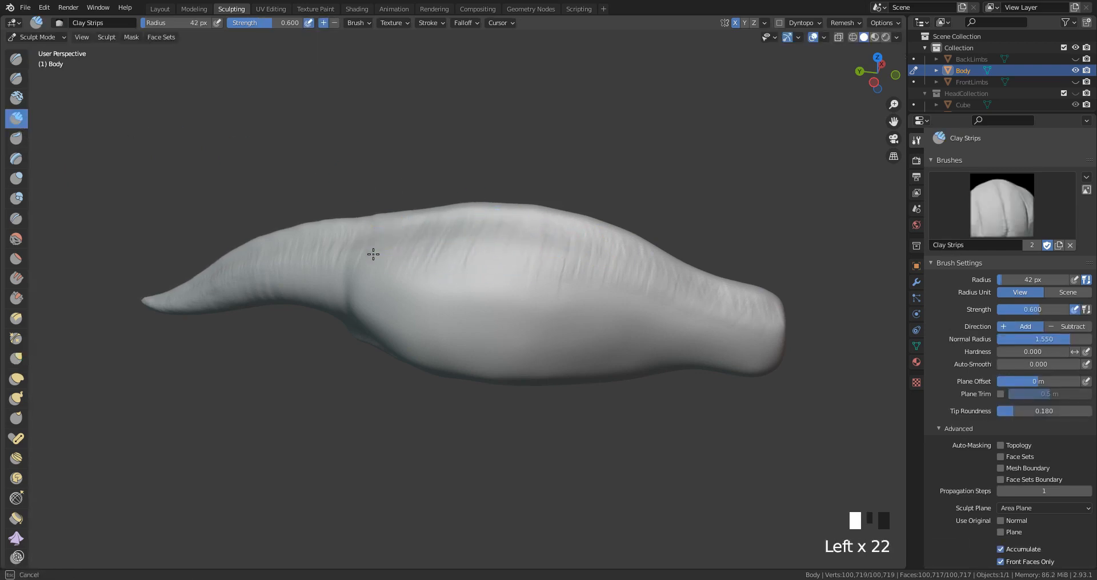
{"action": "left_click_drag", "start_coordinate": [425, 230], "coordinate": [457, 276]}
Step: Set the Clay Strips radius to 28 px and add short strips across the shoulder area toward the neck
{"action": "key", "text": "f"}
{"action": "left_click", "coordinate": [560, 268]}
{"action": "mouse_move", "coordinate": [570, 264]}
{"action": "left_mouse_down"}
{"action": "mouse_move", "coordinate": [565, 284]}
{"action": "mouse_move", "coordinate": [579, 290]}
{"action": "left_mouse_up"}
{"action": "left_click_drag", "start_coordinate": [594, 257], "coordinate": [612, 279]}
{"action": "left_click_drag", "start_coordinate": [621, 254], "coordinate": [625, 276]}
{"action": "left_click_drag", "start_coordinate": [635, 254], "coordinate": [641, 298]}
{"action": "left_click_drag", "start_coordinate": [650, 279], "coordinate": [670, 310]}
{"action": "left_click_drag", "start_coordinate": [679, 291], "coordinate": [688, 311]}
Step: Unhide the BackLimbs and FrontLimbs objects
{"action": "mouse_move", "coordinate": [698, 271]}
{"action": "middle_mouse_down"}
{"action": "mouse_move", "coordinate": [708, 263]}
{"action": "mouse_move", "coordinate": [674, 246]}
{"action": "mouse_move", "coordinate": [774, 212]}
{"action": "mouse_move", "coordinate": [720, 264]}
{"action": "mouse_move", "coordinate": [729, 243]}
{"action": "mouse_move", "coordinate": [754, 240]}
{"action": "mouse_move", "coordinate": [708, 211]}
{"action": "mouse_move", "coordinate": [622, 194]}
{"action": "mouse_move", "coordinate": [688, 180]}
{"action": "middle_mouse_up"}
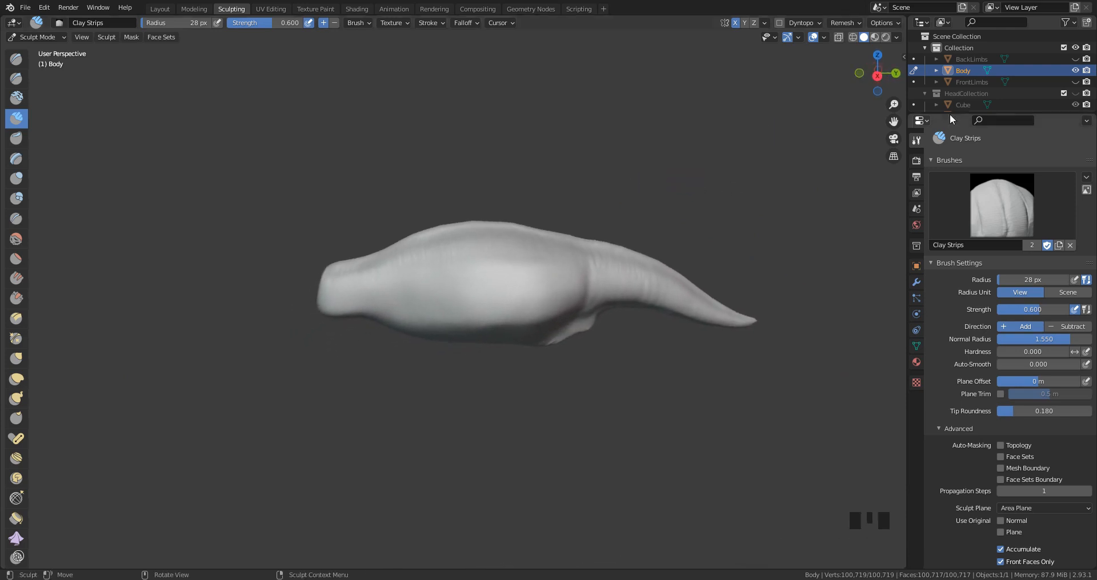
{"action": "left_click", "coordinate": [1075, 58]}
{"action": "left_click", "coordinate": [1075, 82]}
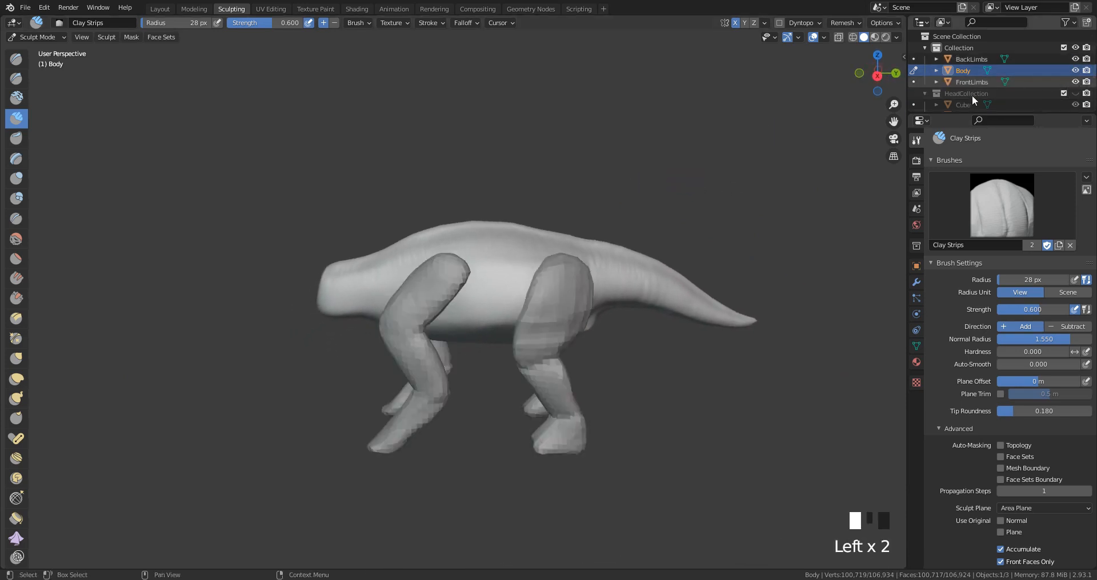
Step: Set the Clay Strips radius to 45 px and hide the FrontLimbs object
{"action": "middle_click_drag", "start_coordinate": [537, 251], "coordinate": [574, 238]}
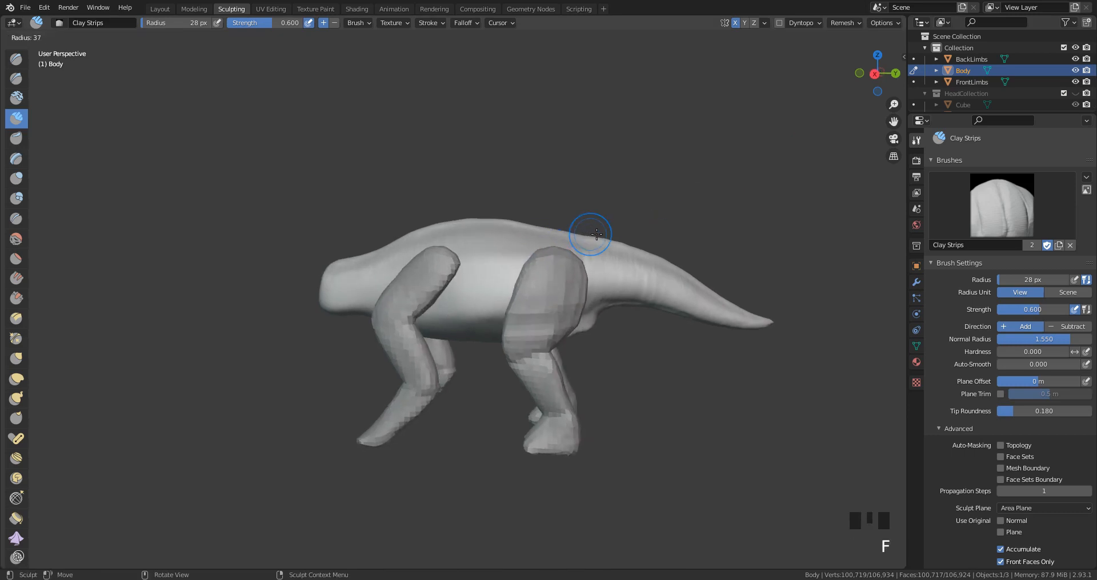
{"action": "key", "text": "f"}
{"action": "left_click", "coordinate": [657, 170]}
{"action": "middle_click_drag", "start_coordinate": [656, 171], "coordinate": [500, 270]}
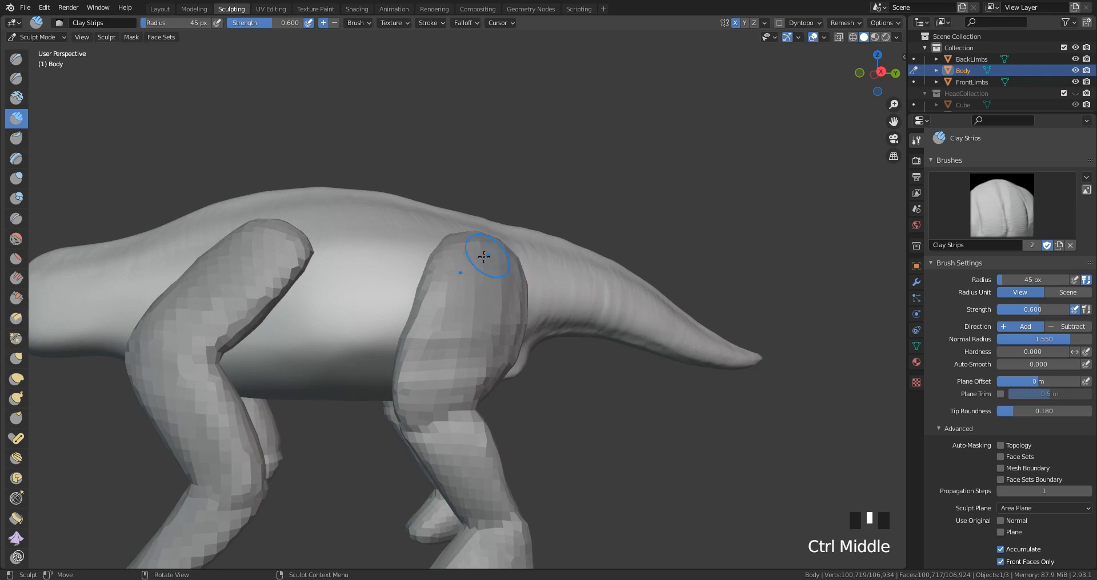
{"action": "left_click", "coordinate": [1075, 81]}
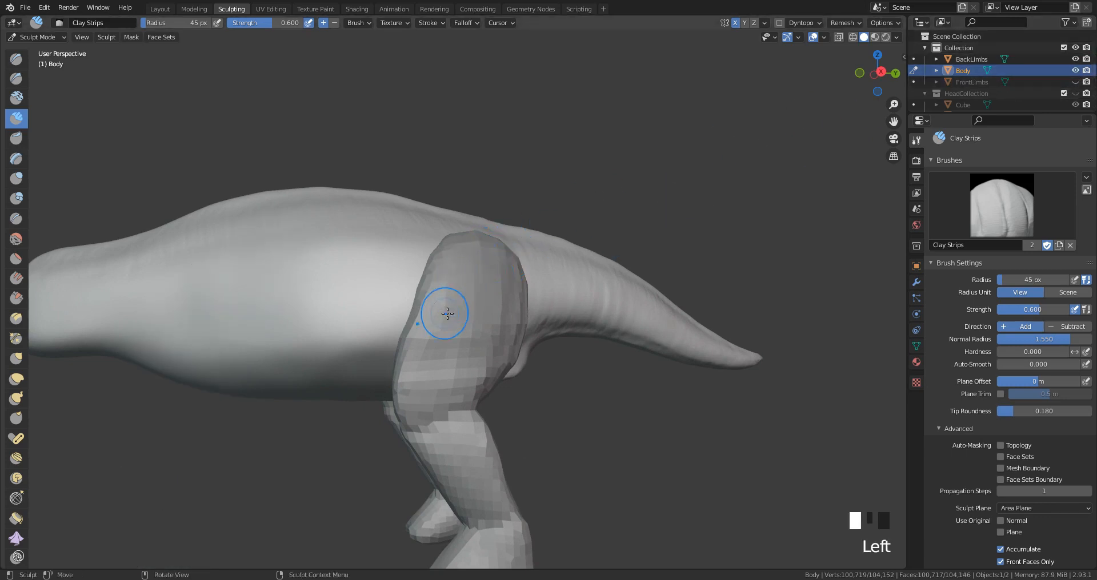
{"action": "middle_click_drag", "start_coordinate": [480, 333], "coordinate": [499, 318]}
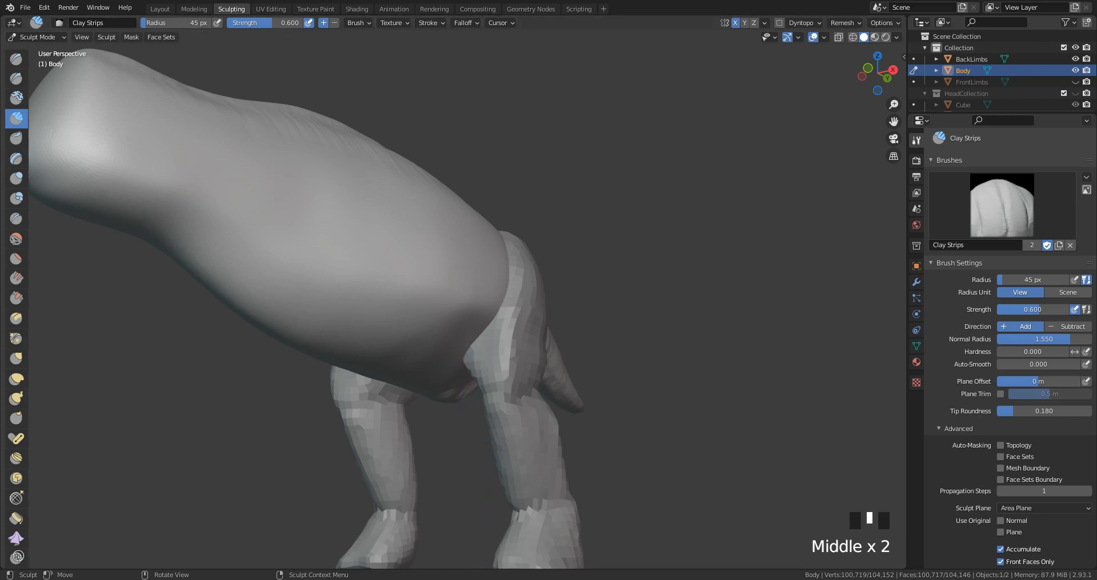
Step: Bring up the reference board and enlarge the yellow dinosaur illustration to examine how the hind leg meets the belly
{"action": "key", "text": "alt+Tab"}
{"action": "right_click", "coordinate": [634, 391]}
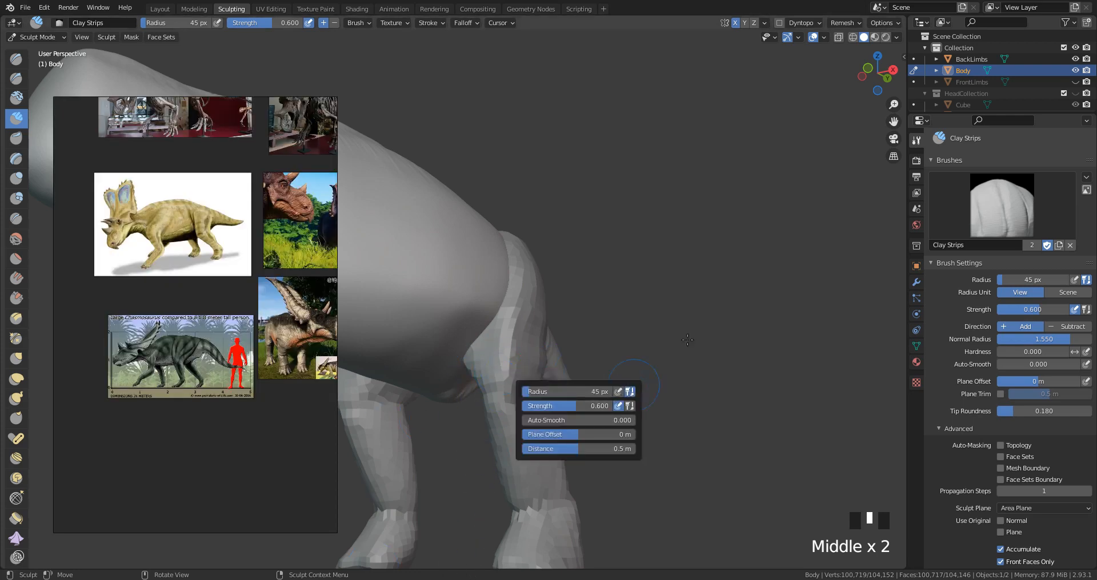
{"action": "middle_click_drag", "start_coordinate": [565, 417], "coordinate": [662, 394]}
{"action": "mouse_move", "coordinate": [631, 400]}
{"action": "middle_mouse_down", "text": "shift"}
{"action": "mouse_move", "coordinate": [719, 370]}
{"action": "mouse_move", "coordinate": [531, 308]}
{"action": "middle_mouse_up", "text": "shift"}
{"action": "scroll", "coordinate": [668, 386], "scroll_direction": "up", "scroll_amount": 2}
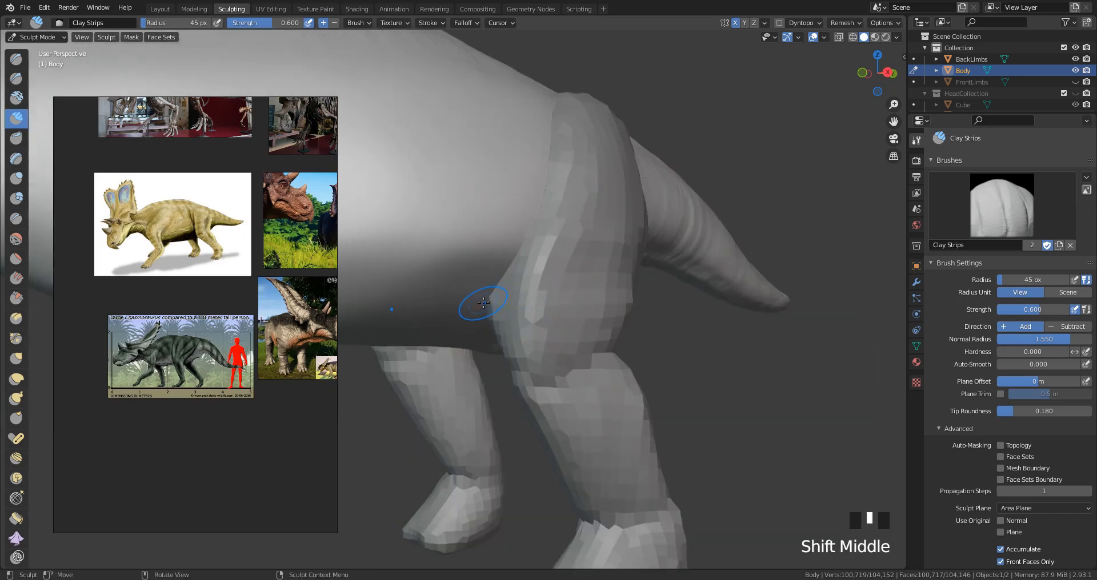
{"action": "scroll", "coordinate": [227, 233], "scroll_direction": "up", "scroll_amount": 10}
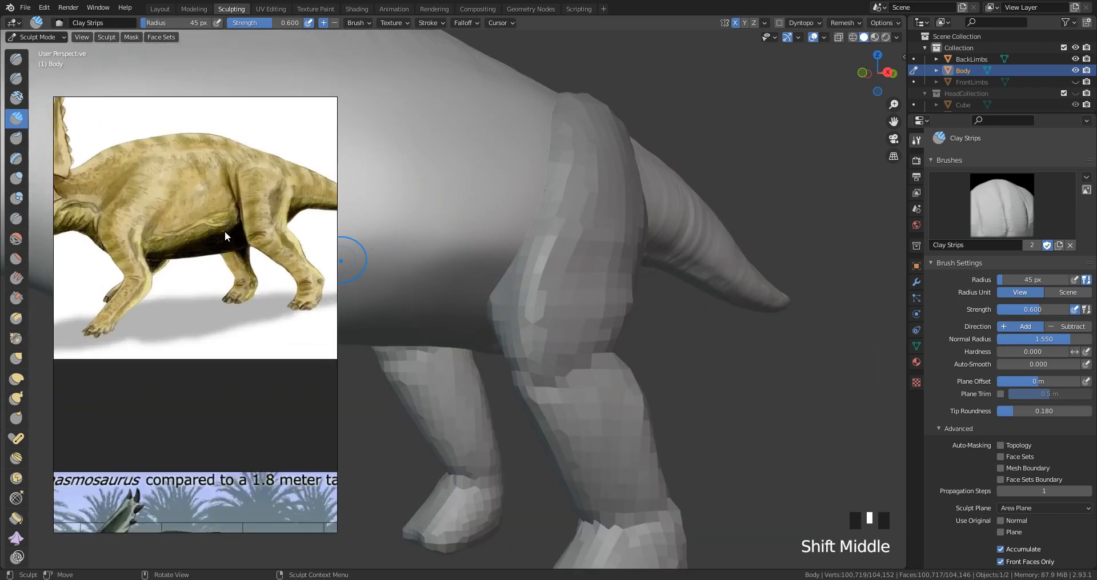
Step: Examine the fold between the belly and the hind leg in the yellow dinosaur illustration against the side view of the sculpt
{"action": "scroll", "coordinate": [200, 263], "scroll_direction": "up", "scroll_amount": 3}
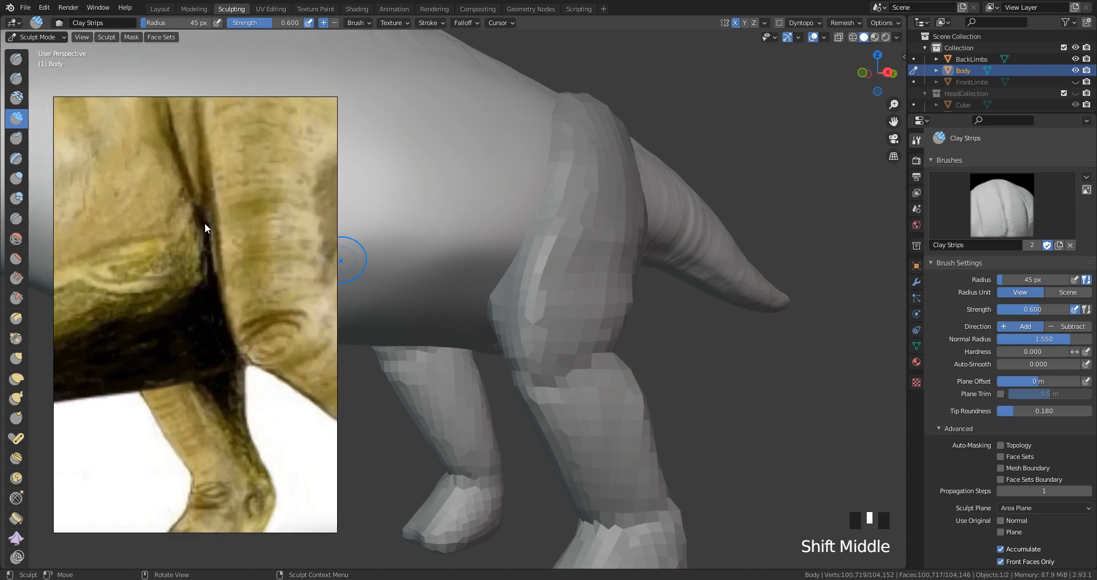
{"action": "middle_click_drag", "start_coordinate": [213, 207], "coordinate": [208, 304]}
{"action": "scroll", "coordinate": [210, 289], "scroll_direction": "down", "scroll_amount": 5}
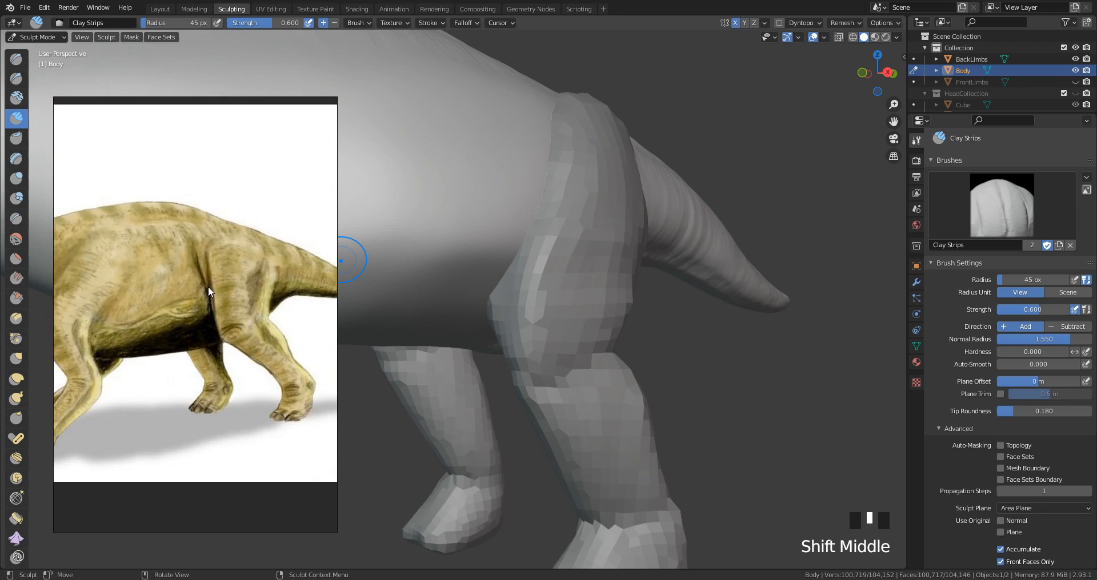
{"action": "scroll", "coordinate": [209, 289], "scroll_direction": "up", "scroll_amount": 4}
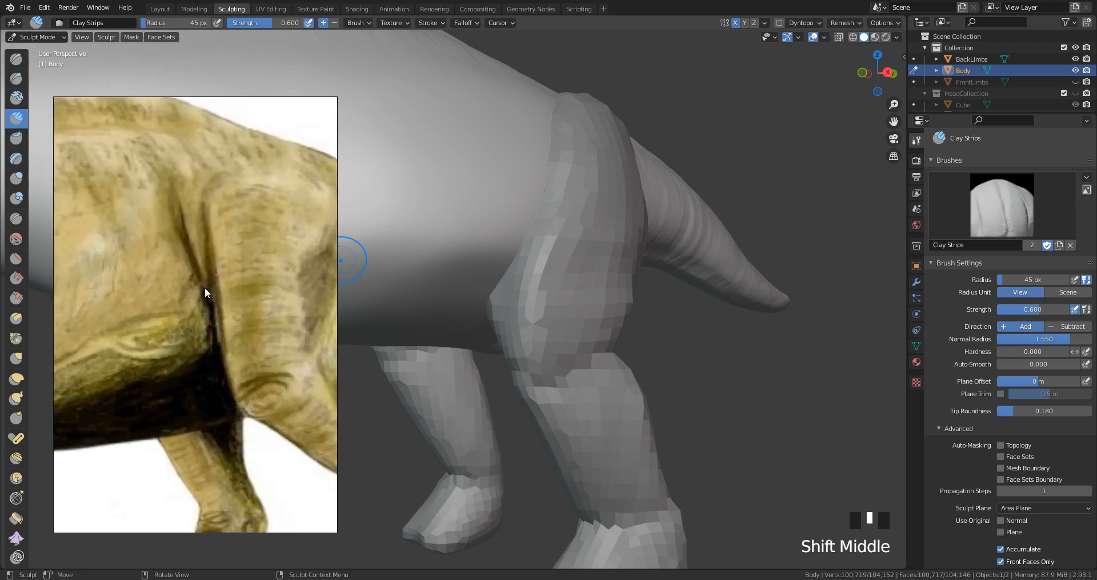
{"action": "scroll", "coordinate": [197, 267], "scroll_direction": "down", "scroll_amount": 3}
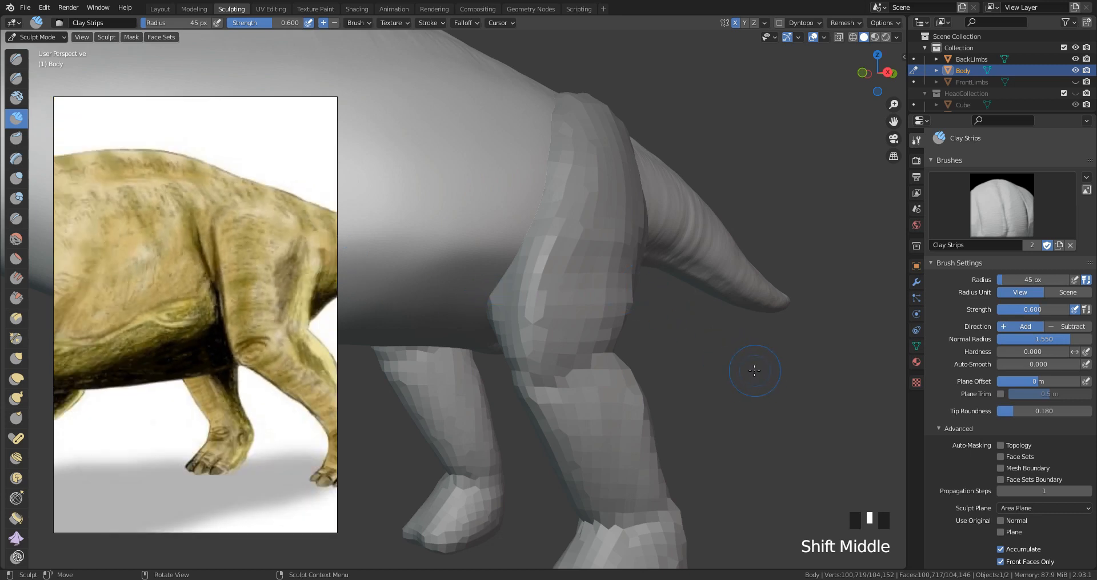
{"action": "key", "text": "KP_3"}
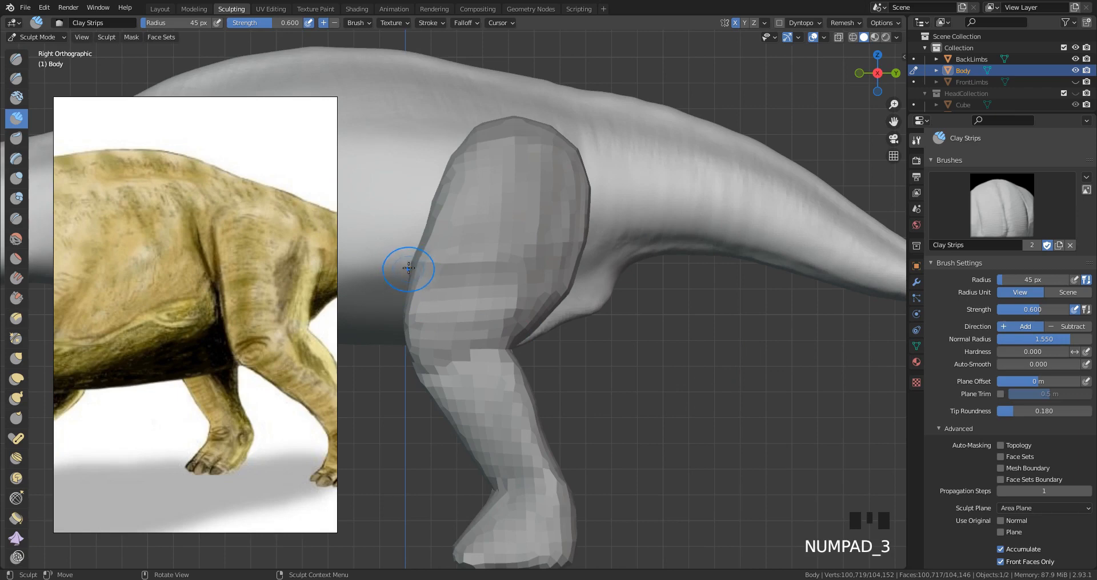
{"action": "scroll", "coordinate": [270, 243], "scroll_direction": "down", "scroll_amount": 8}
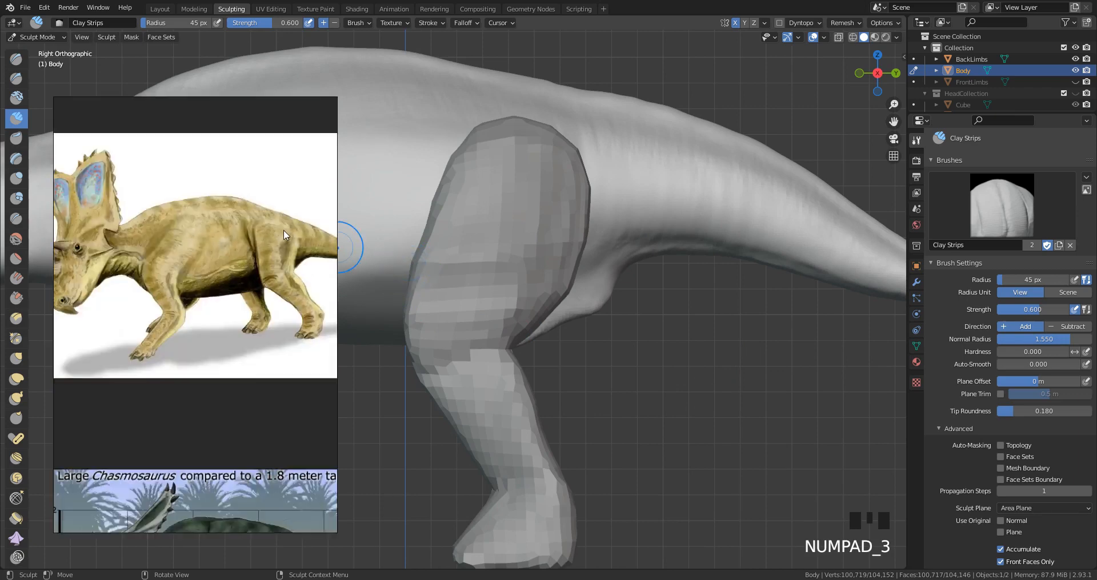
Step: Examine the thigh and flank of the grey dinosaur in the jungle reference image, and put the reference board away
{"action": "middle_click_drag", "start_coordinate": [278, 176], "coordinate": [270, 271]}
{"action": "scroll", "coordinate": [269, 271], "scroll_direction": "up", "scroll_amount": 4}
{"action": "scroll", "coordinate": [271, 240], "scroll_direction": "down", "scroll_amount": 5}
{"action": "middle_click_drag", "start_coordinate": [310, 328], "coordinate": [86, 357]}
{"action": "scroll", "coordinate": [121, 337], "scroll_direction": "up", "scroll_amount": 5}
{"action": "middle_click_drag", "start_coordinate": [147, 414], "coordinate": [210, 294]}
{"action": "scroll", "coordinate": [210, 294], "scroll_direction": "up", "scroll_amount": 4}
{"action": "scroll", "coordinate": [247, 347], "scroll_direction": "up", "scroll_amount": 2}
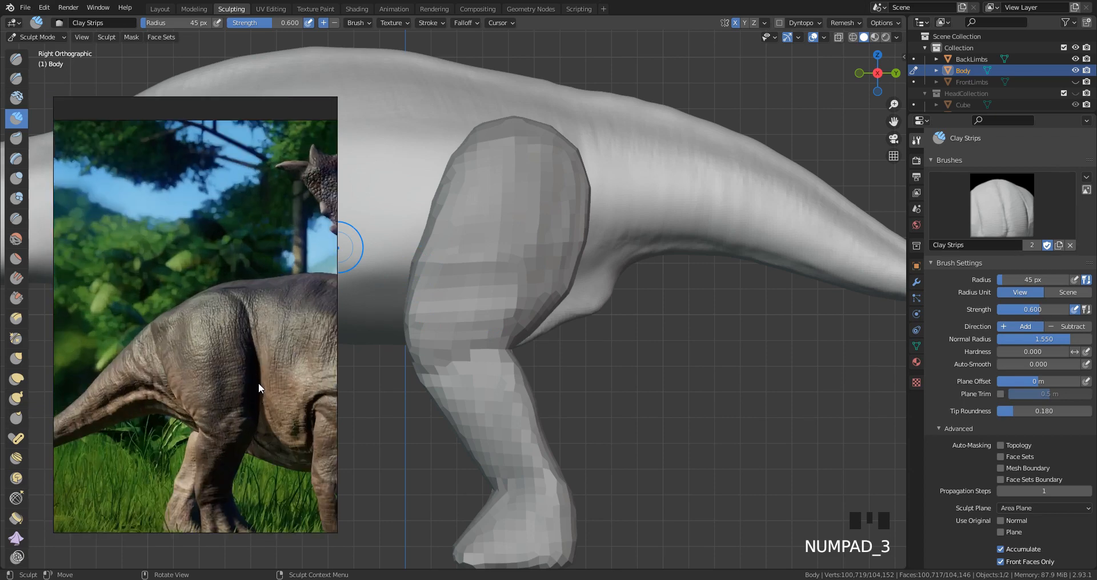
{"action": "left_click", "coordinate": [368, 578]}
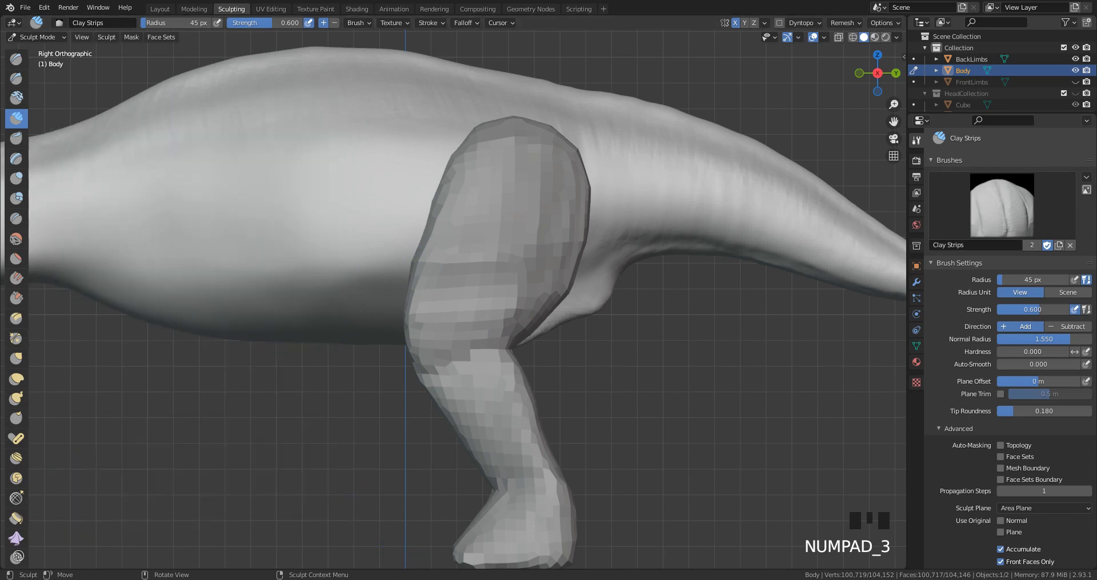
Step: Set the Clay Strips radius to 64 px and carve a first recess into the body just in front of the hind thigh
{"action": "right_click", "coordinate": [587, 410]}
{"action": "middle_click_drag", "start_coordinate": [588, 410], "coordinate": [699, 359]}
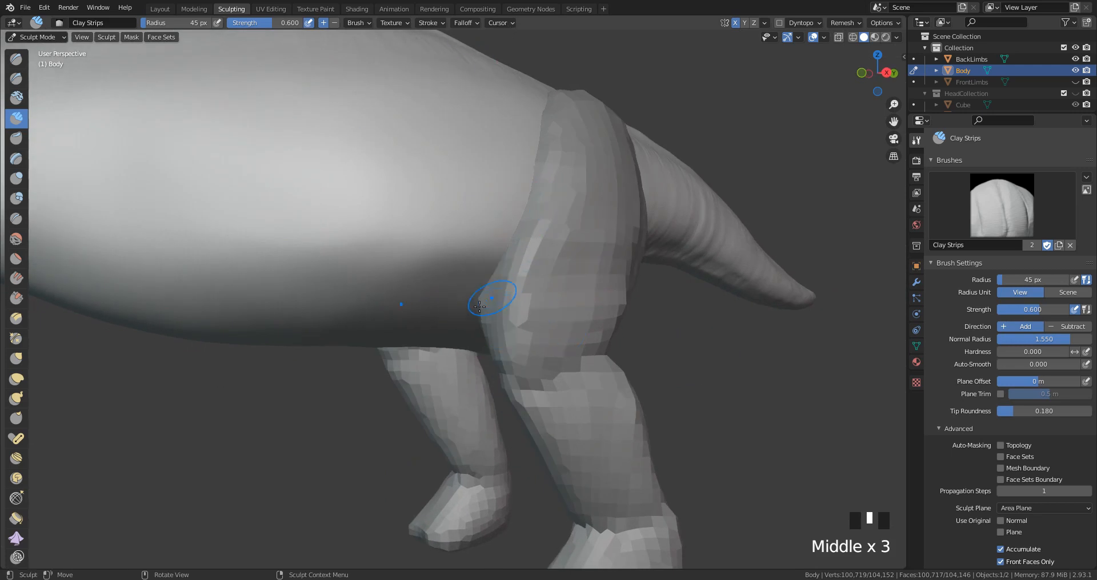
{"action": "right_click", "coordinate": [493, 280]}
{"action": "middle_click_drag", "start_coordinate": [558, 245], "coordinate": [497, 279]}
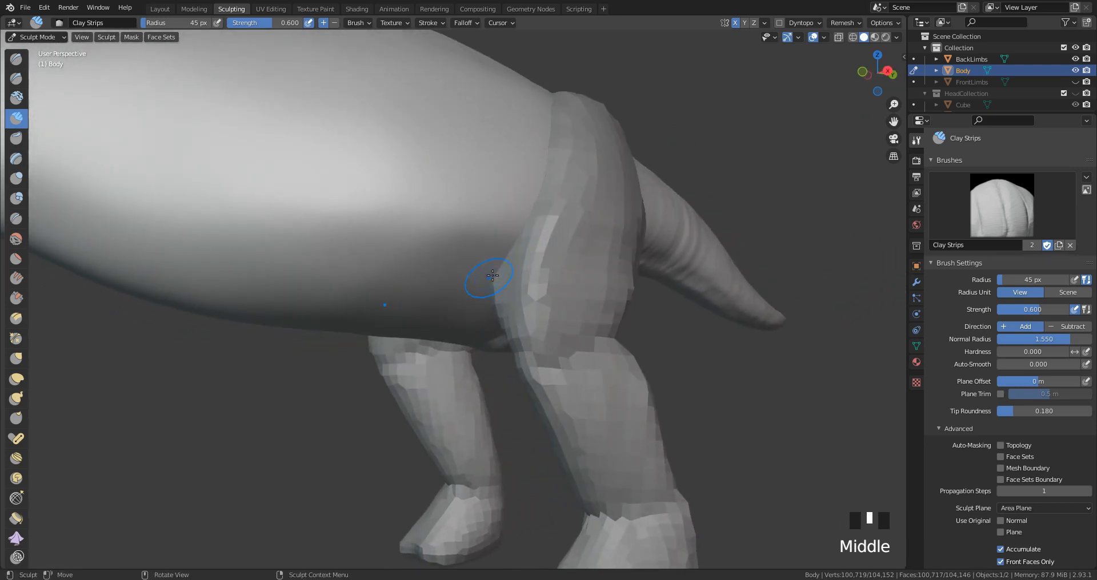
{"action": "key", "text": "f"}
{"action": "left_click", "coordinate": [507, 277]}
{"action": "middle_click_drag", "start_coordinate": [506, 275], "coordinate": [474, 298]}
{"action": "left_click_drag", "start_coordinate": [470, 299], "coordinate": [477, 268], "text": "ctrl"}
Step: Carve a groove into the flank along the thigh's front edge, using Clay Strips radii of 38 px and 67 px
{"action": "key", "text": "f"}
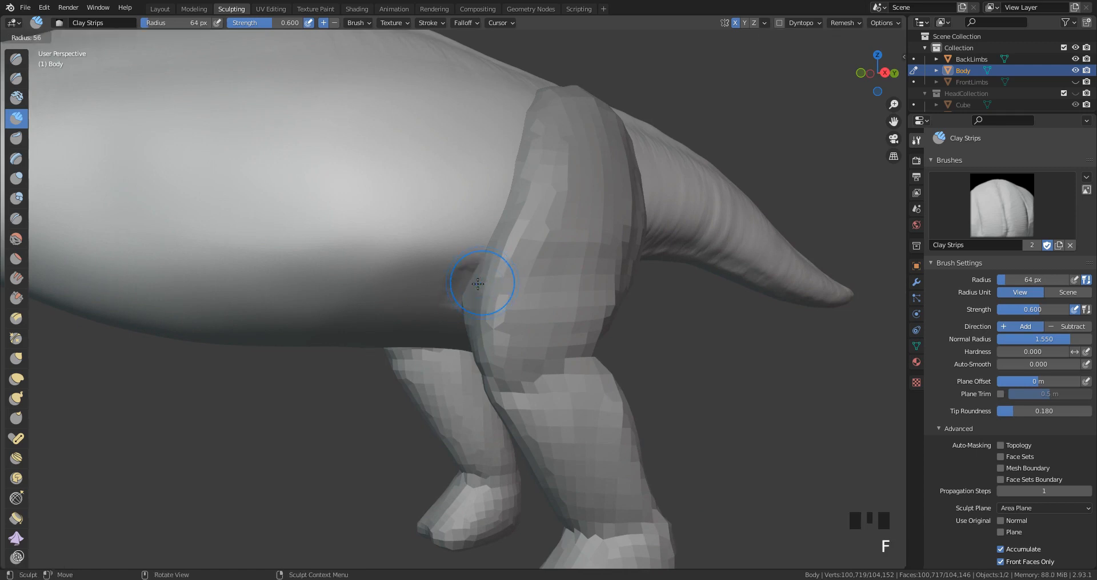
{"action": "left_click", "coordinate": [507, 286]}
{"action": "key", "text": "f"}
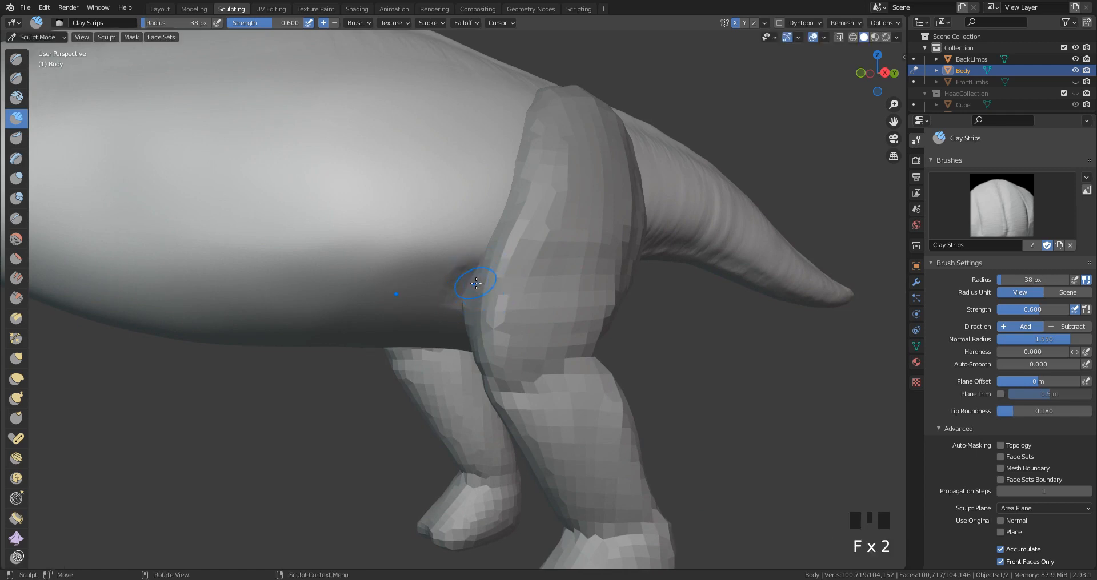
{"action": "left_click", "coordinate": [480, 280], "text": "ctrl"}
{"action": "key", "text": "f"}
{"action": "mouse_move", "coordinate": [469, 266]}
{"action": "left_mouse_down", "text": "ctrl"}
{"action": "mouse_move", "coordinate": [485, 268]}
{"action": "mouse_move", "coordinate": [458, 252]}
{"action": "mouse_move", "coordinate": [505, 196]}
{"action": "mouse_move", "coordinate": [503, 150]}
{"action": "mouse_move", "coordinate": [498, 215]}
{"action": "left_mouse_up", "text": "ctrl"}
{"action": "left_click", "coordinate": [509, 269]}
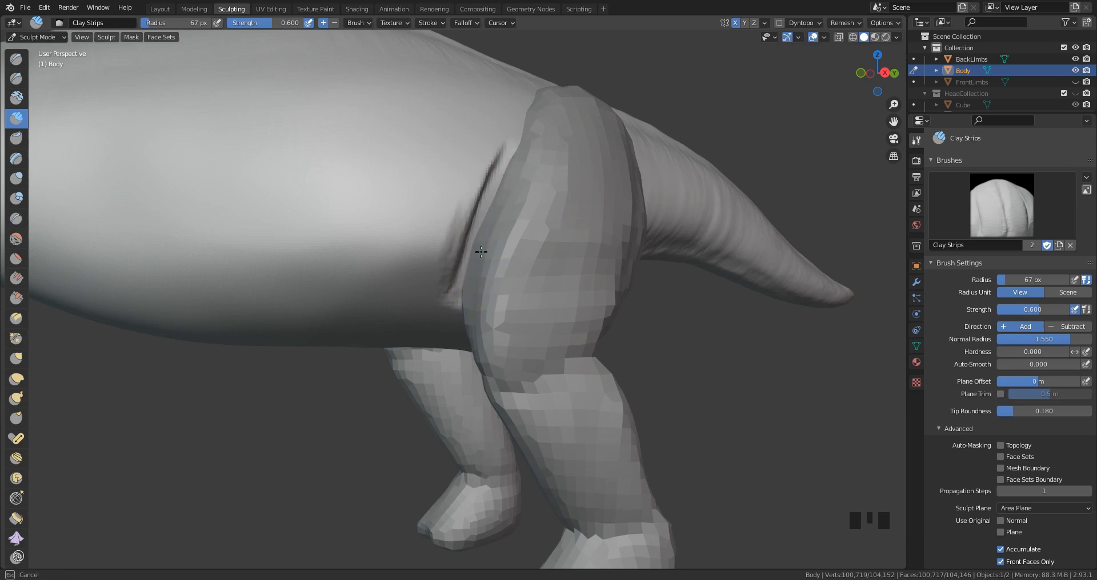
Step: Deepen the flank groove and extend it along the thigh's front edge up to the hip
{"action": "middle_click_drag", "start_coordinate": [481, 252], "coordinate": [460, 254]}
{"action": "left_click_drag", "start_coordinate": [460, 254], "coordinate": [511, 176], "text": "ctrl"}
{"action": "middle_click_drag", "start_coordinate": [478, 250], "coordinate": [488, 228]}
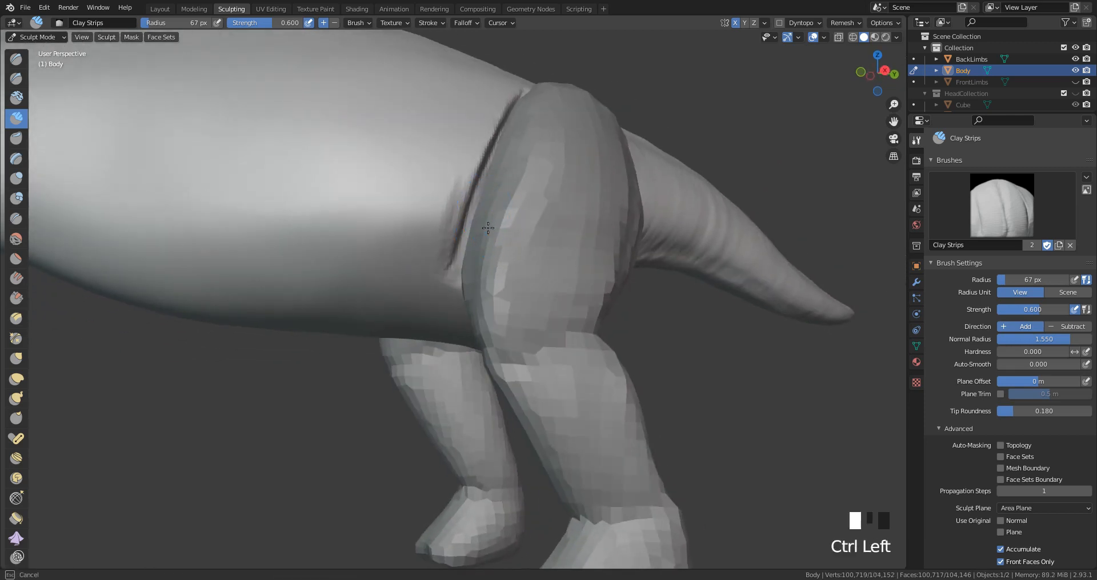
{"action": "left_click_drag", "start_coordinate": [486, 263], "coordinate": [483, 260], "text": "ctrl"}
{"action": "middle_click_drag", "start_coordinate": [482, 260], "coordinate": [507, 248]}
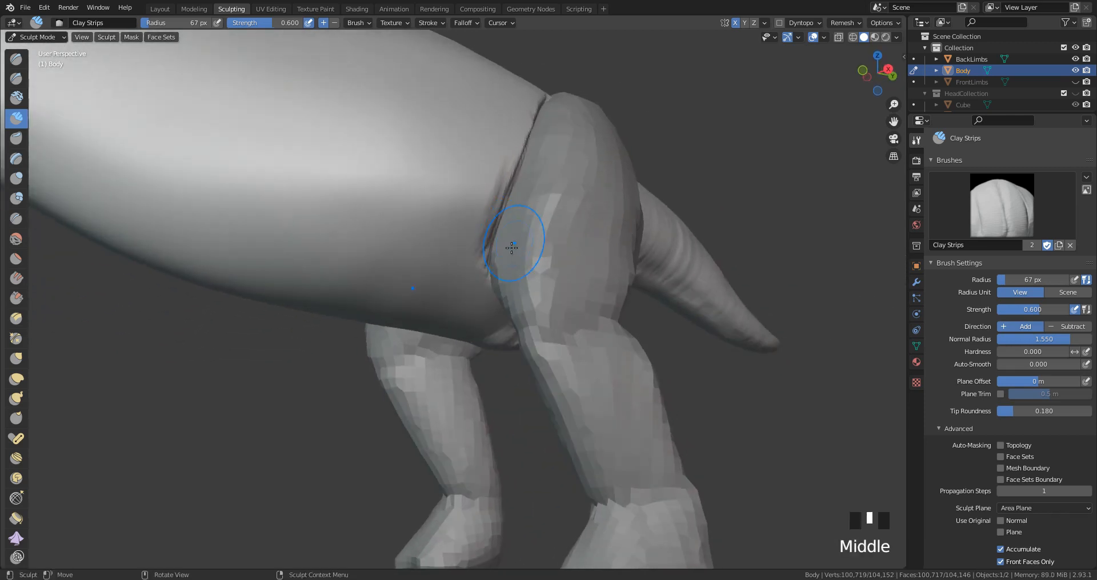
{"action": "left_click_drag", "start_coordinate": [503, 251], "coordinate": [495, 288], "text": "ctrl"}
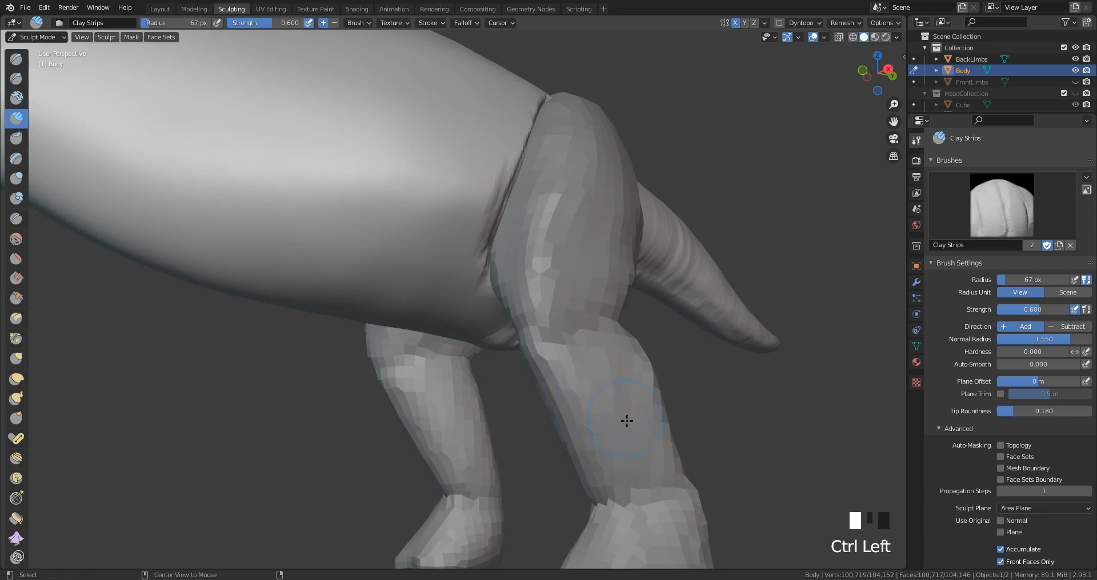
Step: Switch sculpting to the BackLimbs object and hide the Body object
{"action": "left_click", "coordinate": [615, 448], "text": "alt"}
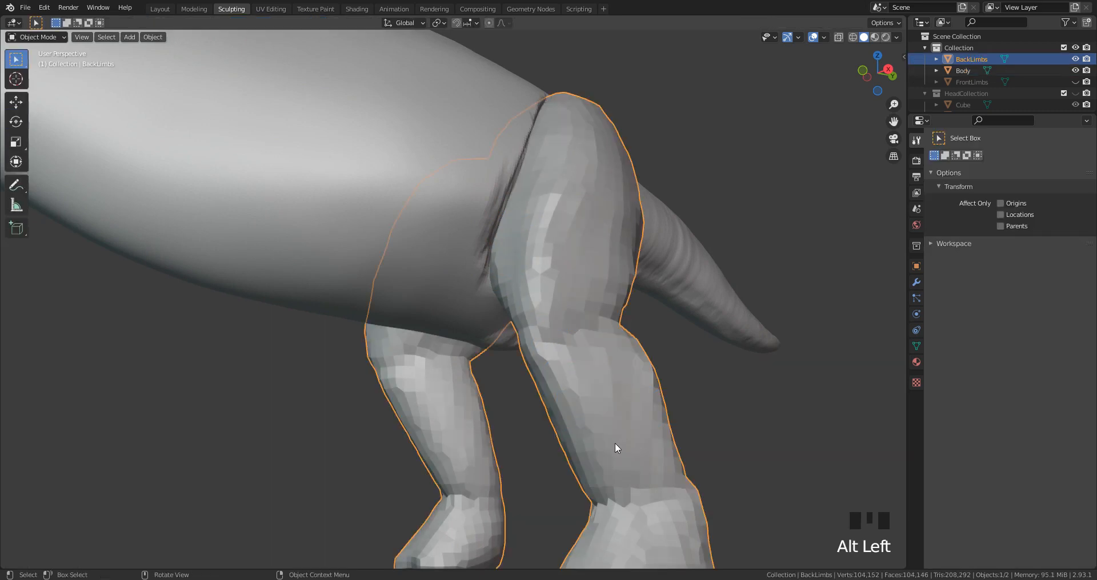
{"action": "left_click", "coordinate": [36, 37]}
{"action": "left_click", "coordinate": [54, 75]}
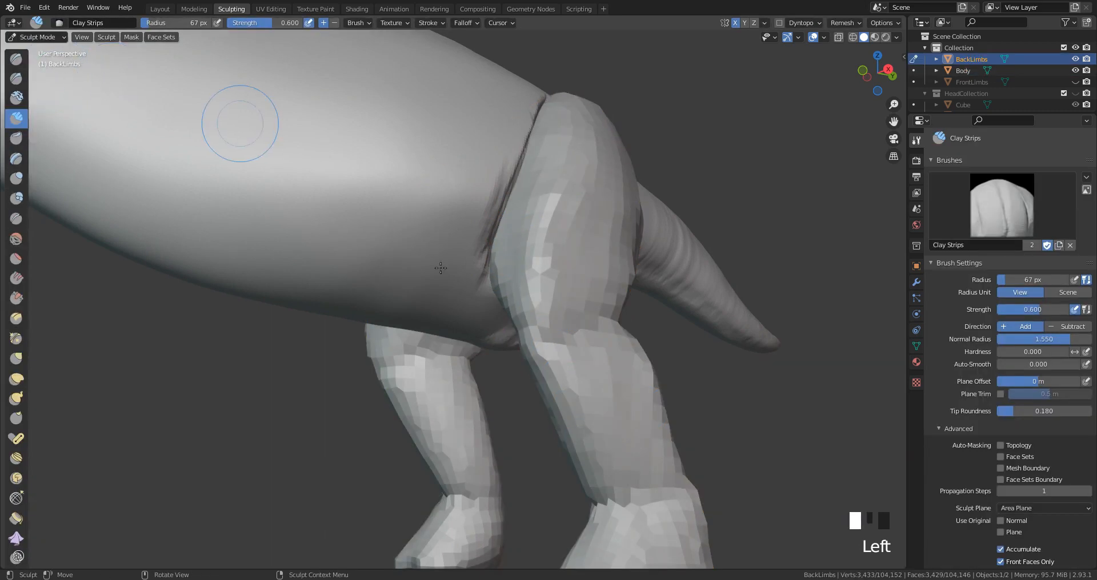
{"action": "left_click", "coordinate": [1074, 70]}
Step: Carve down the inner faces of the hind thighs with subtracting Clay Strips strokes from the hip to the knee
{"action": "middle_click_drag", "start_coordinate": [578, 207], "coordinate": [540, 223]}
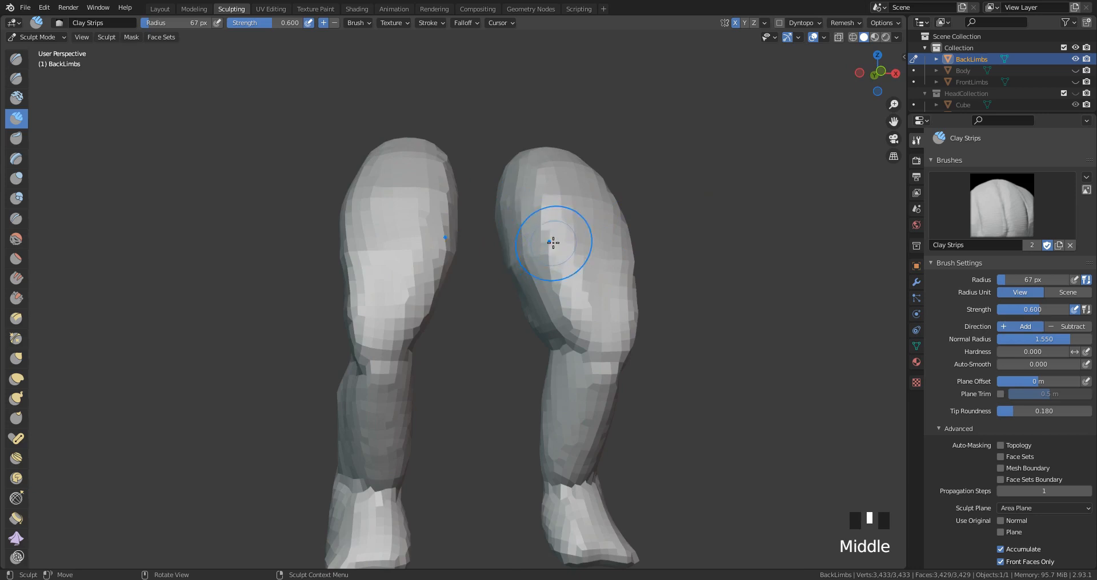
{"action": "mouse_move", "coordinate": [551, 274]}
{"action": "left_mouse_down", "text": "ctrl"}
{"action": "mouse_move", "coordinate": [531, 264]}
{"action": "mouse_move", "coordinate": [557, 240]}
{"action": "left_mouse_up", "text": "ctrl"}
{"action": "middle_click_drag", "start_coordinate": [557, 240], "coordinate": [589, 227]}
{"action": "mouse_move", "coordinate": [543, 267]}
{"action": "left_mouse_down", "text": "ctrl"}
{"action": "mouse_move", "coordinate": [520, 269]}
{"action": "mouse_move", "coordinate": [496, 234]}
{"action": "mouse_move", "coordinate": [534, 252]}
{"action": "left_mouse_up", "text": "ctrl"}
{"action": "left_click_drag", "start_coordinate": [514, 257], "coordinate": [502, 257], "text": "ctrl"}
{"action": "middle_click_drag", "start_coordinate": [503, 257], "coordinate": [546, 251]}
{"action": "mouse_move", "coordinate": [557, 268]}
{"action": "left_mouse_down", "text": "ctrl"}
{"action": "mouse_move", "coordinate": [563, 306]}
{"action": "mouse_move", "coordinate": [557, 286]}
{"action": "left_mouse_up", "text": "ctrl"}
{"action": "middle_click_drag", "start_coordinate": [637, 246], "coordinate": [589, 266]}
{"action": "mouse_move", "coordinate": [543, 334]}
{"action": "left_mouse_down", "text": "ctrl"}
{"action": "mouse_move", "coordinate": [499, 336]}
{"action": "mouse_move", "coordinate": [537, 269]}
{"action": "left_mouse_up", "text": "ctrl"}
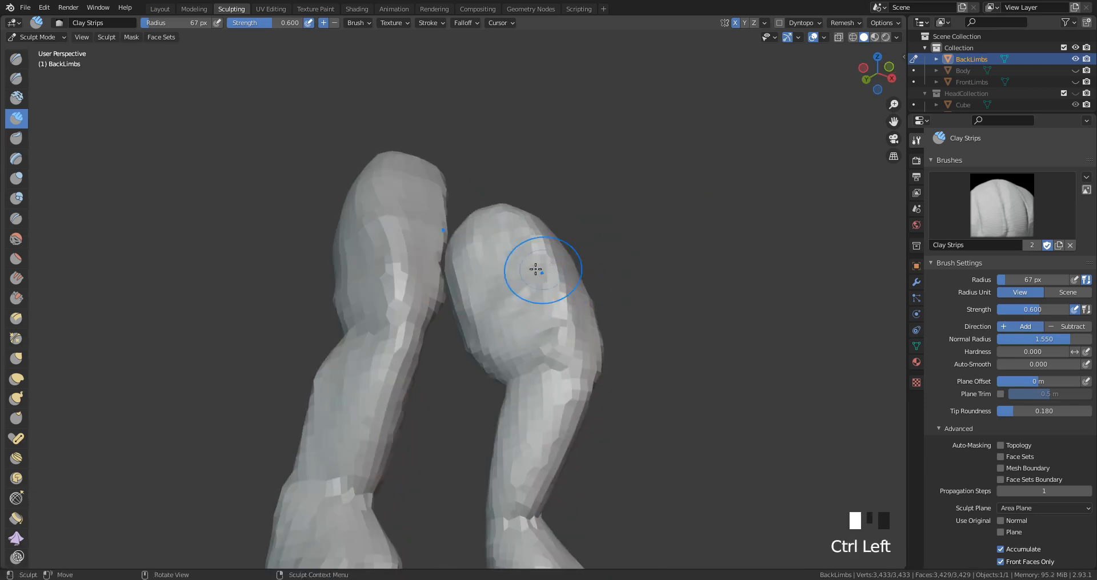
{"action": "middle_click_drag", "start_coordinate": [537, 269], "coordinate": [588, 257]}
{"action": "left_click_drag", "start_coordinate": [588, 285], "coordinate": [560, 167], "text": "ctrl"}
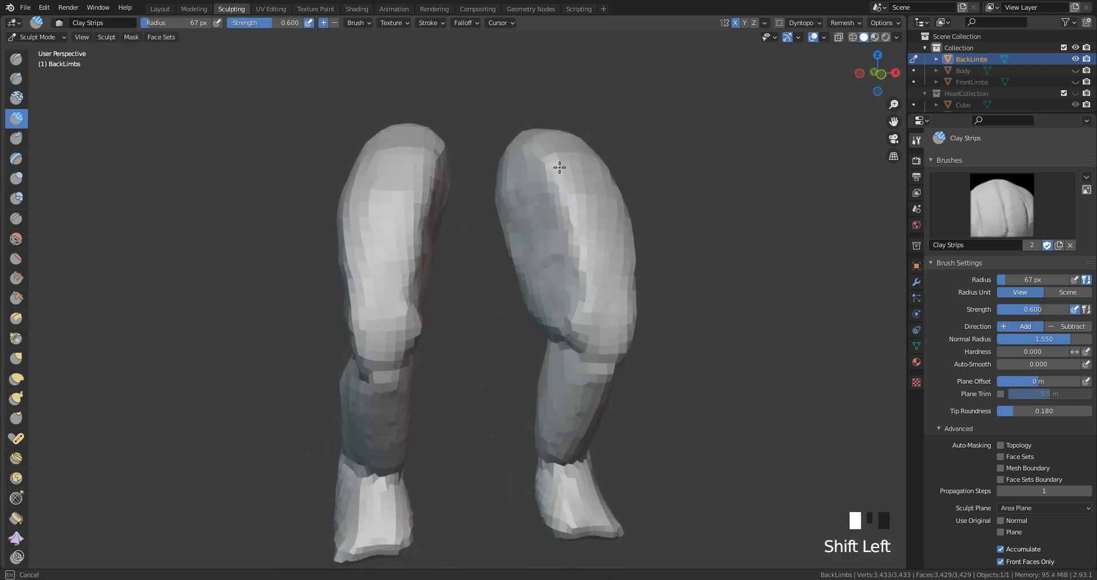
Step: Smooth the carved inner and front surfaces of the hind thighs
{"action": "left_click_drag", "start_coordinate": [573, 251], "coordinate": [573, 257], "text": "shift"}
{"action": "mouse_move", "coordinate": [573, 257]}
{"action": "middle_mouse_down"}
{"action": "mouse_move", "coordinate": [560, 233]}
{"action": "mouse_move", "coordinate": [471, 252]}
{"action": "middle_mouse_up"}
{"action": "left_click", "coordinate": [471, 251], "text": "shift"}
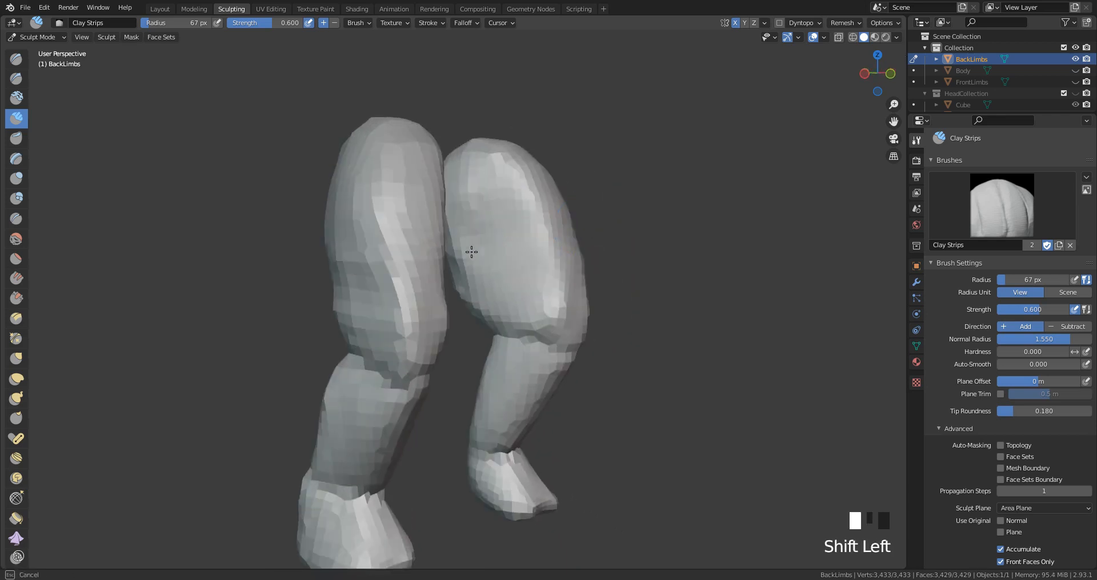
{"action": "left_click_drag", "start_coordinate": [462, 221], "coordinate": [496, 217], "text": "shift"}
{"action": "middle_click_drag", "start_coordinate": [559, 240], "coordinate": [502, 249]}
{"action": "left_click_drag", "start_coordinate": [563, 262], "coordinate": [575, 284], "text": "shift"}
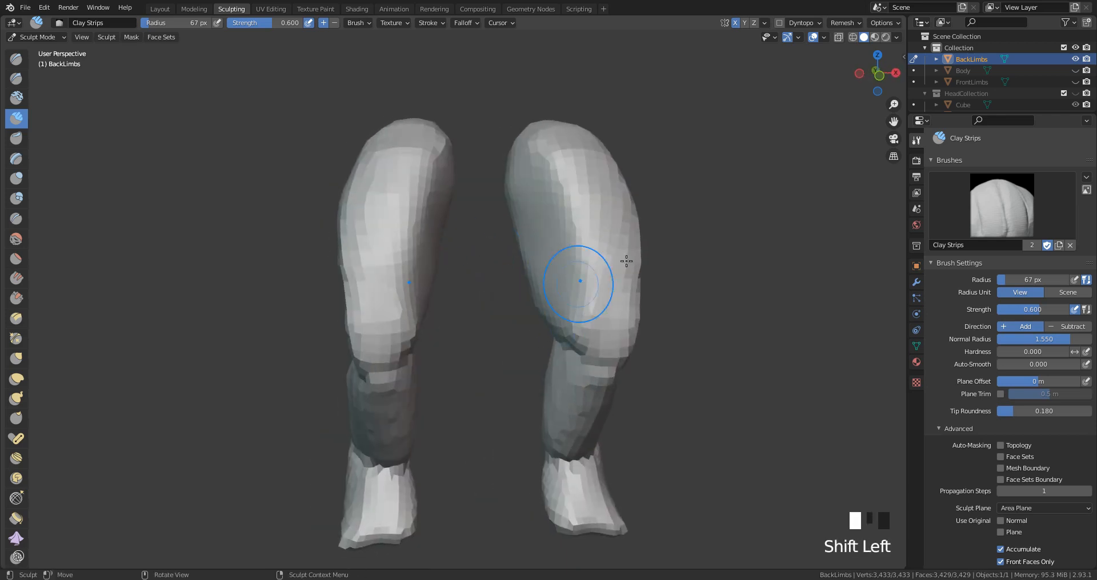
Step: Unhide the Body object and switch sculpting back to it with a Clay Strips radius of 58 px
{"action": "left_click", "coordinate": [1075, 70]}
{"action": "middle_click_drag", "start_coordinate": [628, 149], "coordinate": [568, 253]}
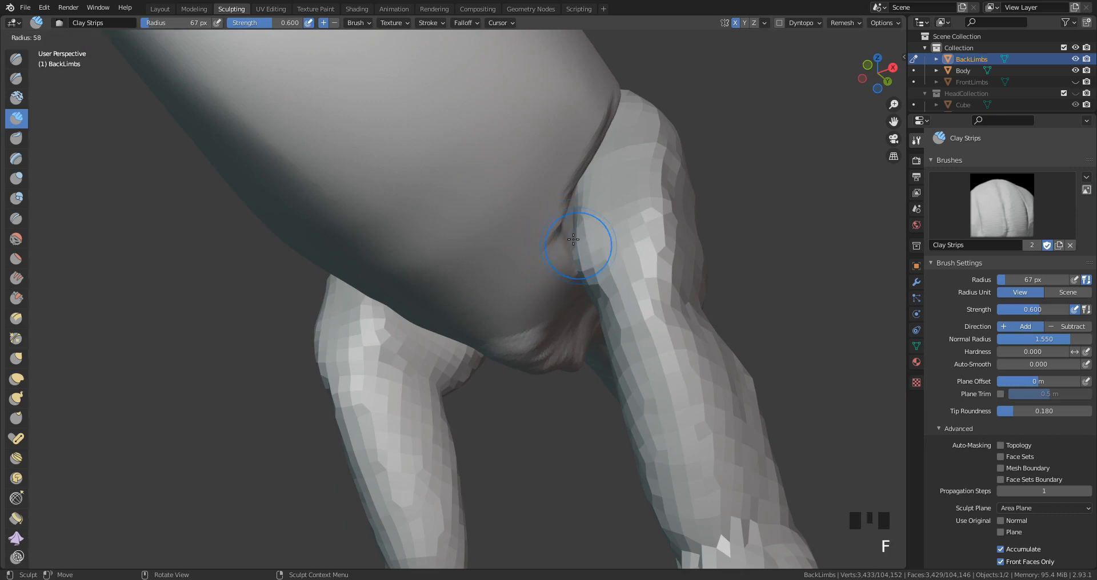
{"action": "left_click", "coordinate": [536, 215], "text": "alt"}
Step: Carve the lower flank where the belly meets the inner hind thigh and smooth the crease
{"action": "mouse_move", "coordinate": [558, 220]}
{"action": "left_mouse_down", "text": "ctrl"}
{"action": "mouse_move", "coordinate": [566, 243]}
{"action": "mouse_move", "coordinate": [582, 225]}
{"action": "left_mouse_up", "text": "ctrl"}
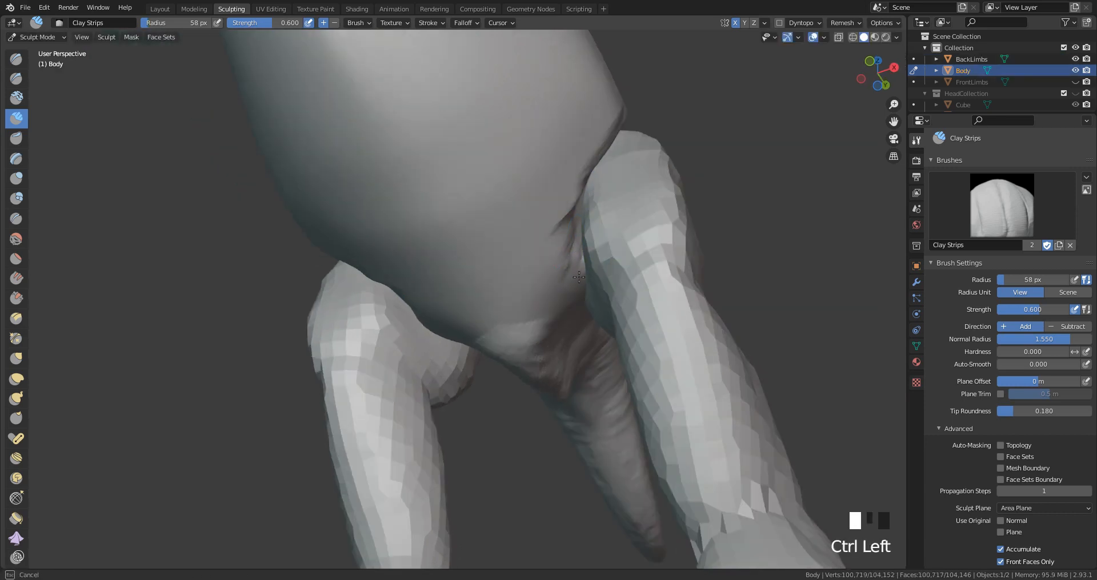
{"action": "middle_click_drag", "start_coordinate": [579, 277], "coordinate": [557, 211]}
{"action": "left_click_drag", "start_coordinate": [556, 211], "coordinate": [552, 200], "text": "ctrl"}
{"action": "left_click_drag", "start_coordinate": [571, 257], "coordinate": [548, 200], "text": "ctrl"}
{"action": "middle_click_drag", "start_coordinate": [549, 196], "coordinate": [511, 193]}
{"action": "mouse_move", "coordinate": [511, 193]}
{"action": "left_mouse_down", "text": "shift"}
{"action": "mouse_move", "coordinate": [509, 183]}
{"action": "mouse_move", "coordinate": [578, 228]}
{"action": "left_mouse_up", "text": "shift"}
{"action": "mouse_move", "coordinate": [578, 229]}
{"action": "middle_mouse_down"}
{"action": "mouse_move", "coordinate": [612, 228]}
{"action": "mouse_move", "coordinate": [596, 240]}
{"action": "mouse_move", "coordinate": [581, 223]}
{"action": "mouse_move", "coordinate": [521, 242]}
{"action": "middle_mouse_up"}
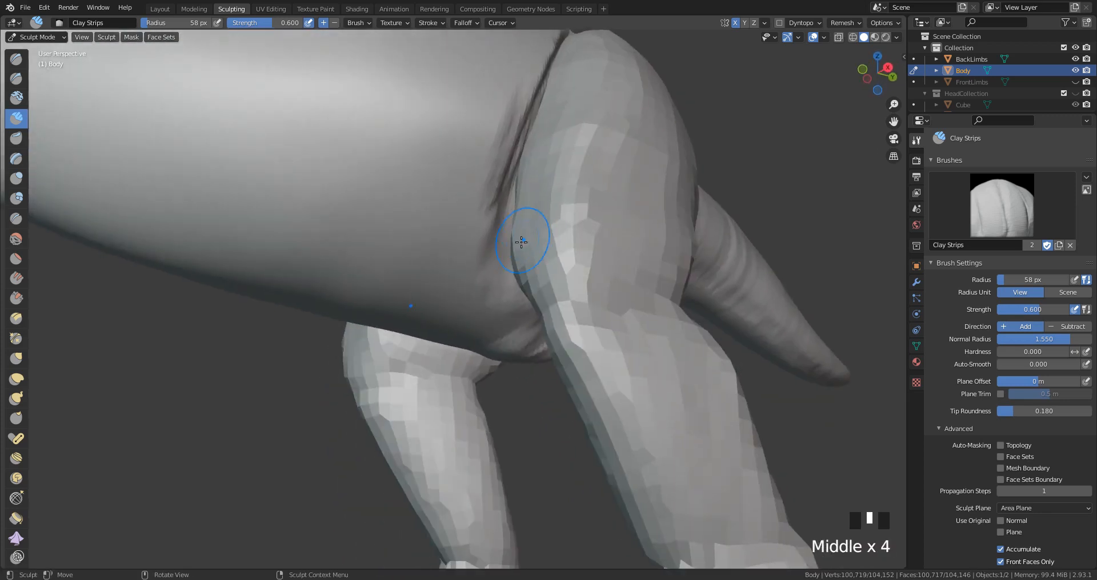
Step: Deepen the crease between flank and thigh with subtracting strokes, working up toward the top of the hip
{"action": "middle_click_drag", "start_coordinate": [514, 201], "coordinate": [483, 220]}
{"action": "mouse_move", "coordinate": [471, 203]}
{"action": "left_mouse_down", "text": "ctrl"}
{"action": "mouse_move", "coordinate": [457, 197]}
{"action": "mouse_move", "coordinate": [470, 256]}
{"action": "left_mouse_up", "text": "ctrl"}
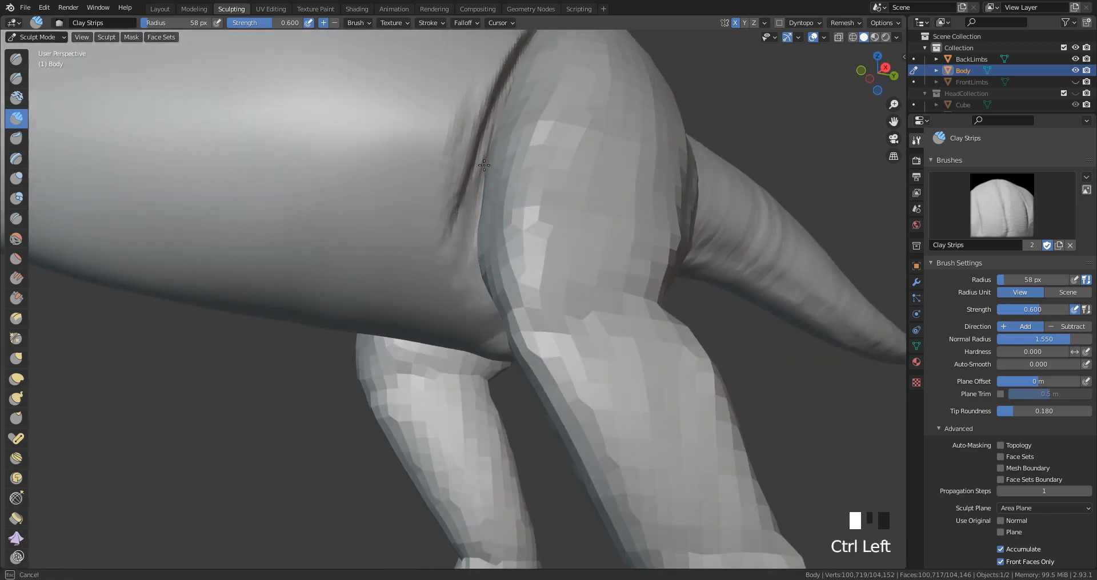
{"action": "middle_click_drag", "start_coordinate": [474, 243], "coordinate": [528, 228]}
{"action": "left_click_drag", "start_coordinate": [540, 192], "coordinate": [521, 250], "text": "ctrl"}
{"action": "middle_click_drag", "start_coordinate": [541, 204], "coordinate": [560, 184]}
{"action": "mouse_move", "coordinate": [561, 184]}
{"action": "left_mouse_down", "text": "ctrl"}
{"action": "mouse_move", "coordinate": [555, 201]}
{"action": "mouse_move", "coordinate": [562, 184]}
{"action": "left_mouse_up", "text": "ctrl"}
{"action": "middle_click_drag", "start_coordinate": [560, 178], "coordinate": [574, 162]}
{"action": "mouse_move", "coordinate": [574, 163]}
{"action": "left_mouse_down", "text": "ctrl"}
{"action": "mouse_move", "coordinate": [574, 214]}
{"action": "mouse_move", "coordinate": [594, 166]}
{"action": "left_mouse_up", "text": "ctrl"}
Step: Set the Clay Strips radius to 70 px and carve broad upward strokes into the flank in front of the thigh
{"action": "mouse_move", "coordinate": [594, 166]}
{"action": "middle_mouse_down"}
{"action": "mouse_move", "coordinate": [543, 235]}
{"action": "mouse_move", "coordinate": [566, 245]}
{"action": "mouse_move", "coordinate": [440, 262]}
{"action": "middle_mouse_up"}
{"action": "key", "text": "f"}
{"action": "left_click", "coordinate": [447, 262]}
{"action": "left_click_drag", "start_coordinate": [423, 275], "coordinate": [449, 189], "text": "ctrl"}
{"action": "left_click_drag", "start_coordinate": [423, 257], "coordinate": [460, 177], "text": "ctrl"}
{"action": "left_click_drag", "start_coordinate": [425, 217], "coordinate": [456, 172], "text": "ctrl"}
{"action": "mouse_move", "coordinate": [429, 220]}
{"action": "left_mouse_down", "text": "ctrl"}
{"action": "mouse_move", "coordinate": [460, 181]}
{"action": "mouse_move", "coordinate": [436, 234]}
{"action": "left_mouse_up", "text": "ctrl"}
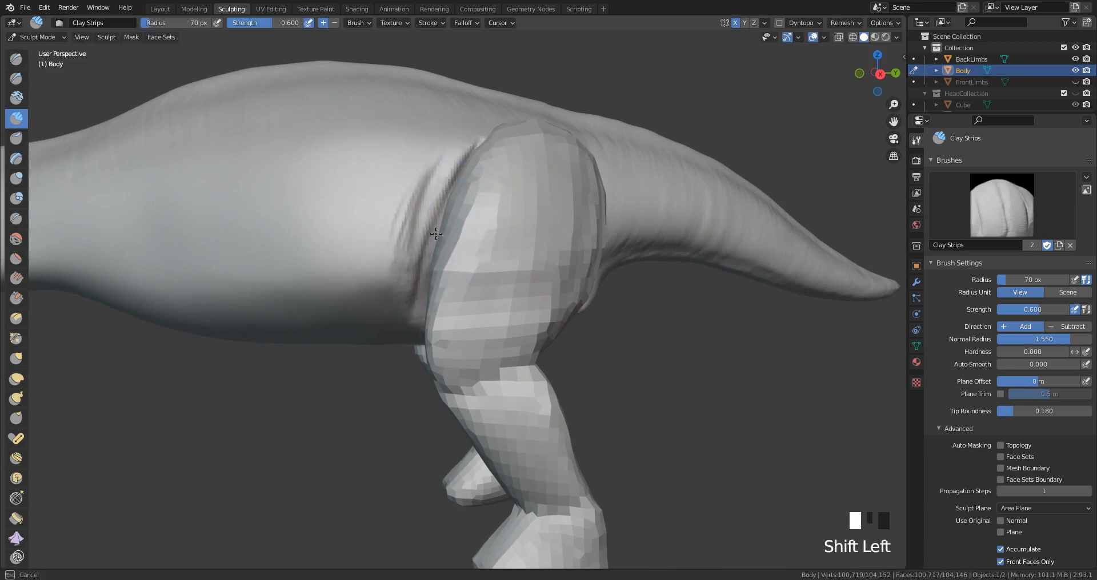
Step: Smooth the carved flank strokes along the front of the thigh
{"action": "left_click_drag", "start_coordinate": [430, 287], "coordinate": [429, 292], "text": "shift"}
{"action": "middle_click_drag", "start_coordinate": [470, 230], "coordinate": [490, 206]}
{"action": "mouse_move", "coordinate": [474, 220]}
{"action": "left_mouse_down", "text": "shift"}
{"action": "mouse_move", "coordinate": [465, 247]}
{"action": "mouse_move", "coordinate": [449, 197]}
{"action": "left_mouse_up", "text": "shift"}
Step: Set the Clay Strips radius to 46 px and carve the underside of the body between the hind legs
{"action": "key", "text": "f"}
{"action": "left_click", "coordinate": [492, 245]}
{"action": "key", "text": "f"}
{"action": "left_click", "coordinate": [448, 235]}
{"action": "mouse_move", "coordinate": [447, 196]}
{"action": "middle_mouse_down"}
{"action": "mouse_move", "coordinate": [514, 222]}
{"action": "mouse_move", "coordinate": [487, 204]}
{"action": "mouse_move", "coordinate": [359, 248]}
{"action": "mouse_move", "coordinate": [333, 272]}
{"action": "mouse_move", "coordinate": [418, 255]}
{"action": "middle_mouse_up"}
{"action": "left_click_drag", "start_coordinate": [468, 268], "coordinate": [477, 291], "text": "ctrl"}
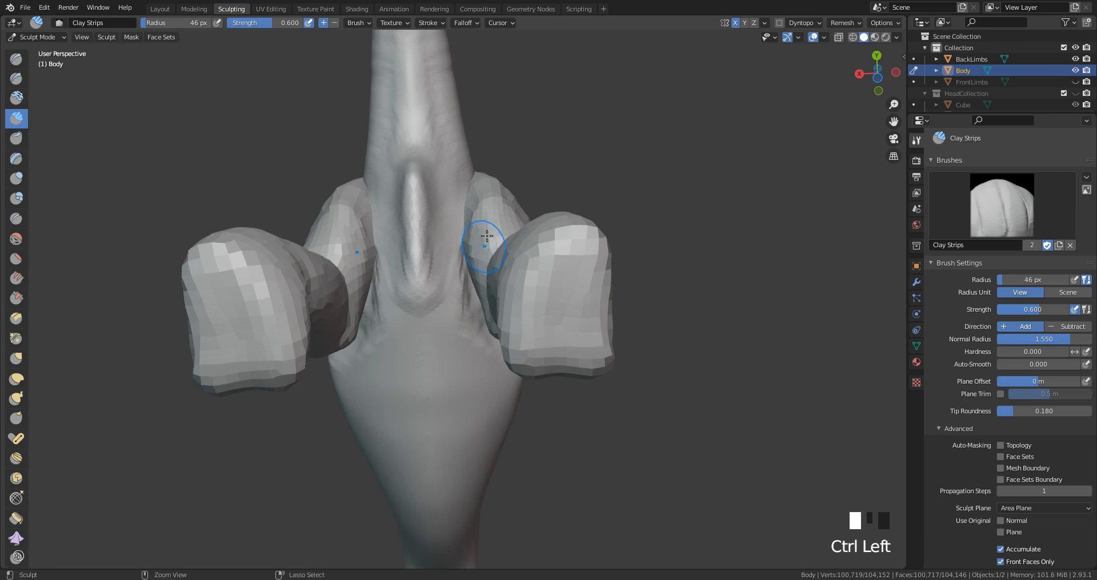
{"action": "mouse_move", "coordinate": [482, 281]}
{"action": "middle_mouse_down"}
{"action": "mouse_move", "coordinate": [335, 244]}
{"action": "mouse_move", "coordinate": [441, 249]}
{"action": "mouse_move", "coordinate": [444, 270]}
{"action": "middle_mouse_up"}
{"action": "left_click_drag", "start_coordinate": [444, 271], "coordinate": [421, 269], "text": "ctrl"}
Step: Unhide the FrontLimbs object and check the overall proportions of the body with all four legs
{"action": "mouse_move", "coordinate": [421, 269]}
{"action": "middle_mouse_down"}
{"action": "mouse_move", "coordinate": [317, 326]}
{"action": "mouse_move", "coordinate": [477, 269]}
{"action": "mouse_move", "coordinate": [544, 308]}
{"action": "mouse_move", "coordinate": [548, 336]}
{"action": "middle_mouse_up"}
{"action": "middle_click_drag", "start_coordinate": [548, 337], "coordinate": [556, 306]}
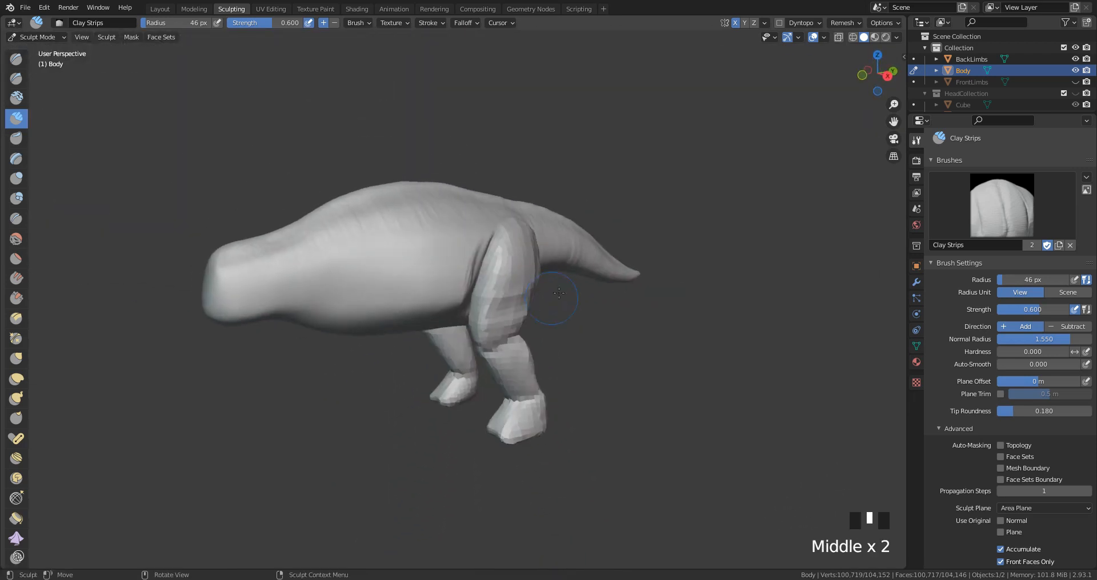
{"action": "left_click", "coordinate": [1074, 82]}
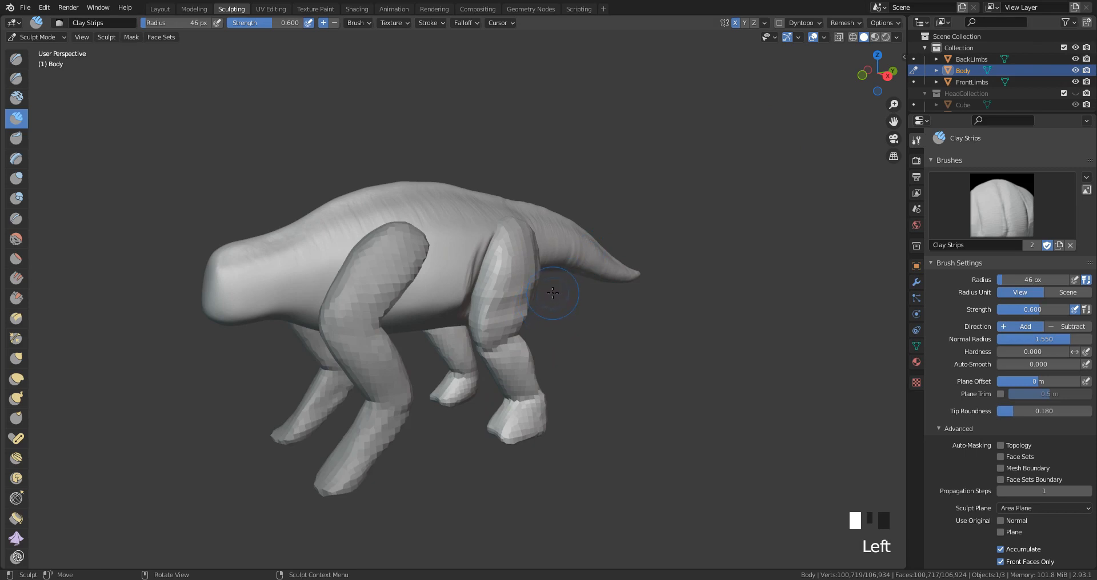
{"action": "mouse_move", "coordinate": [606, 215]}
{"action": "middle_mouse_down"}
{"action": "mouse_move", "coordinate": [558, 220]}
{"action": "mouse_move", "coordinate": [554, 262]}
{"action": "middle_mouse_up"}
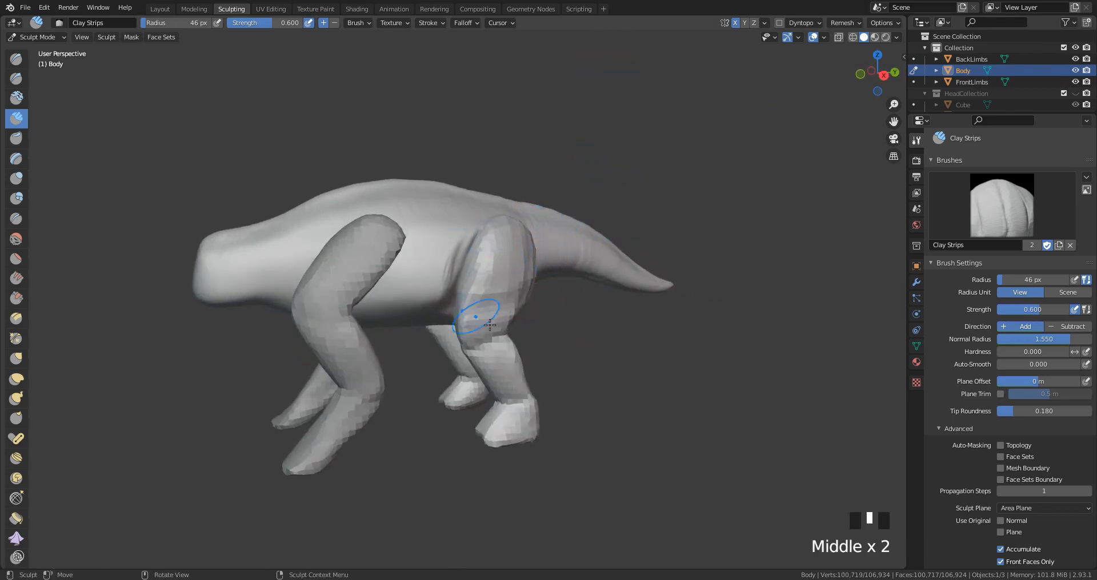